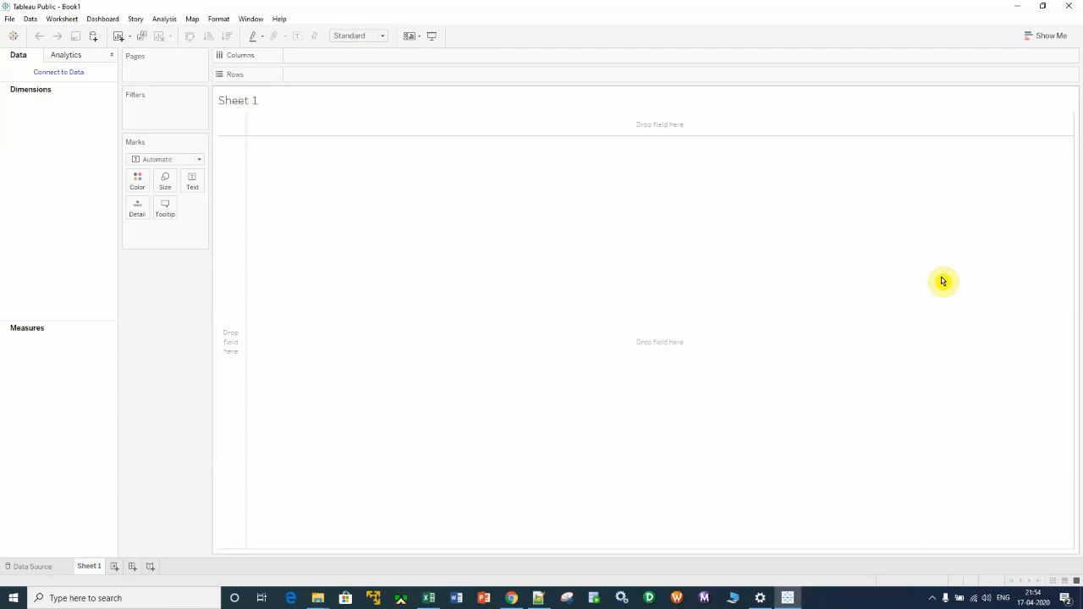
# Open the Covide-19_panadimic CSV from the desktop in Excel and fit the Adhar_number column to its contents
pyautogui.click(1021, 8)
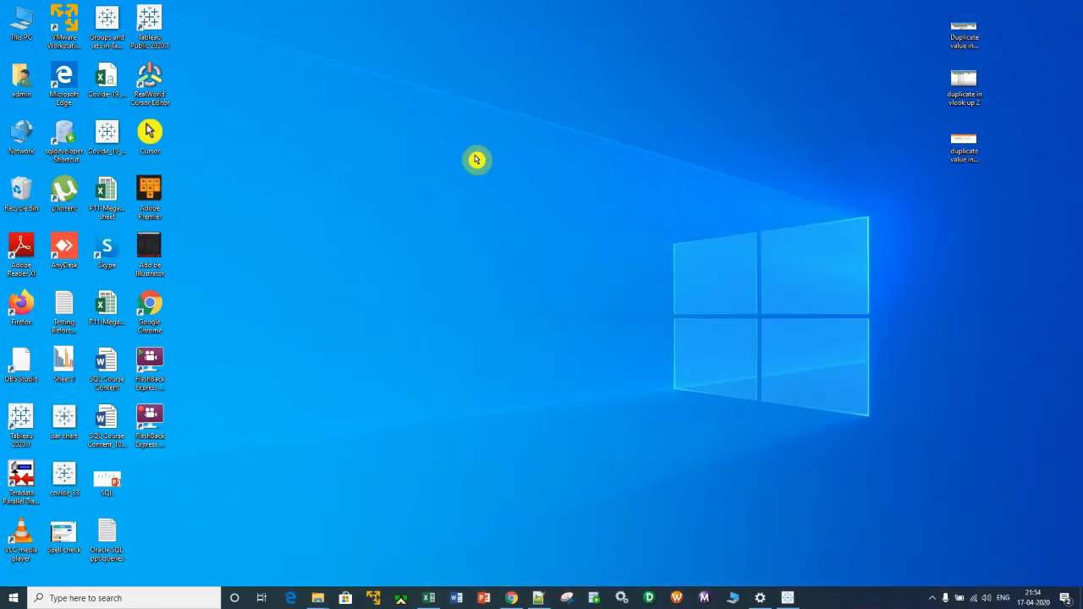
pyautogui.doubleClick(109, 79)
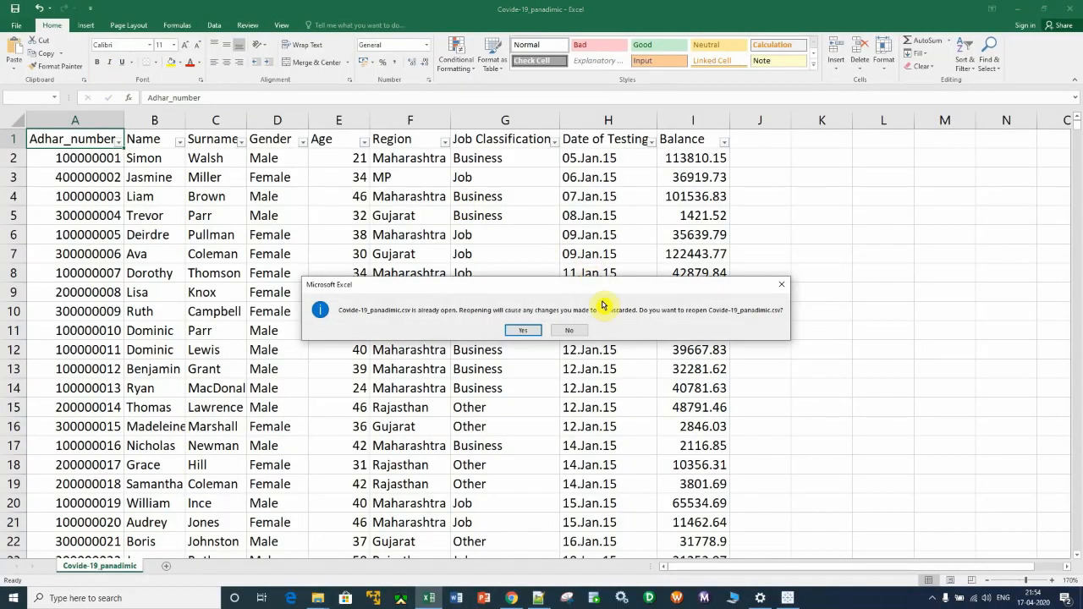
pyautogui.click(780, 285)
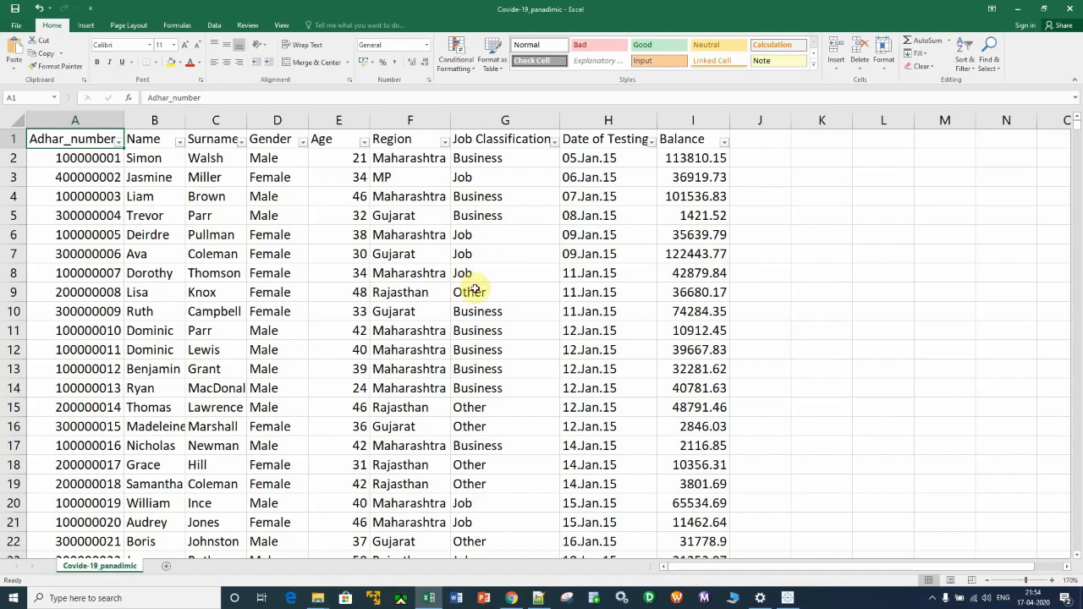
pyautogui.doubleClick(124, 120)
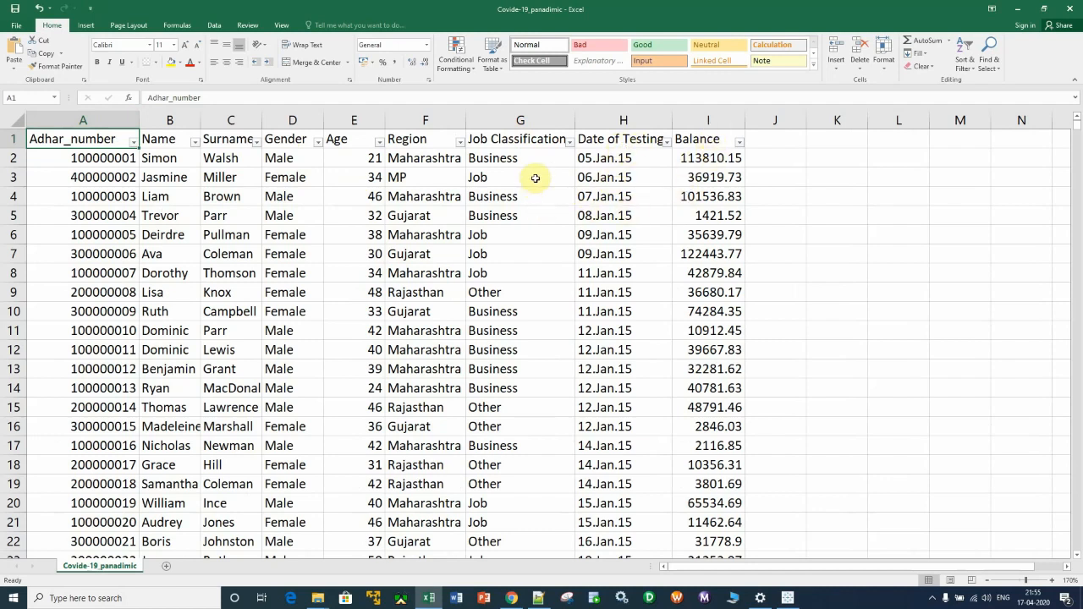
# Check which values the Region column can be filtered by, and look at the Balance column
pyautogui.click(459, 141)
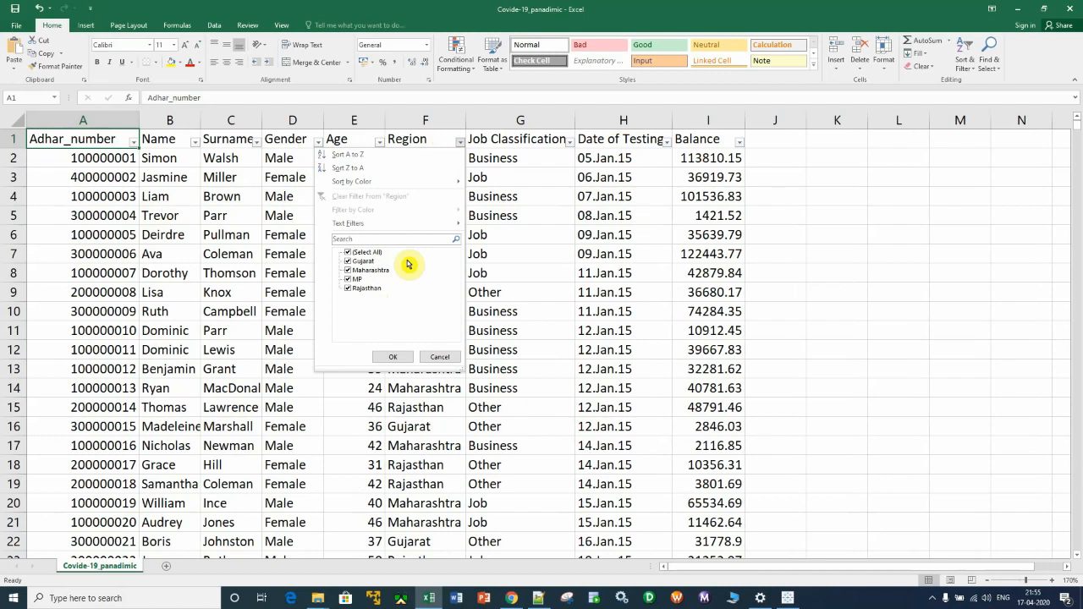
pyautogui.click(442, 357)
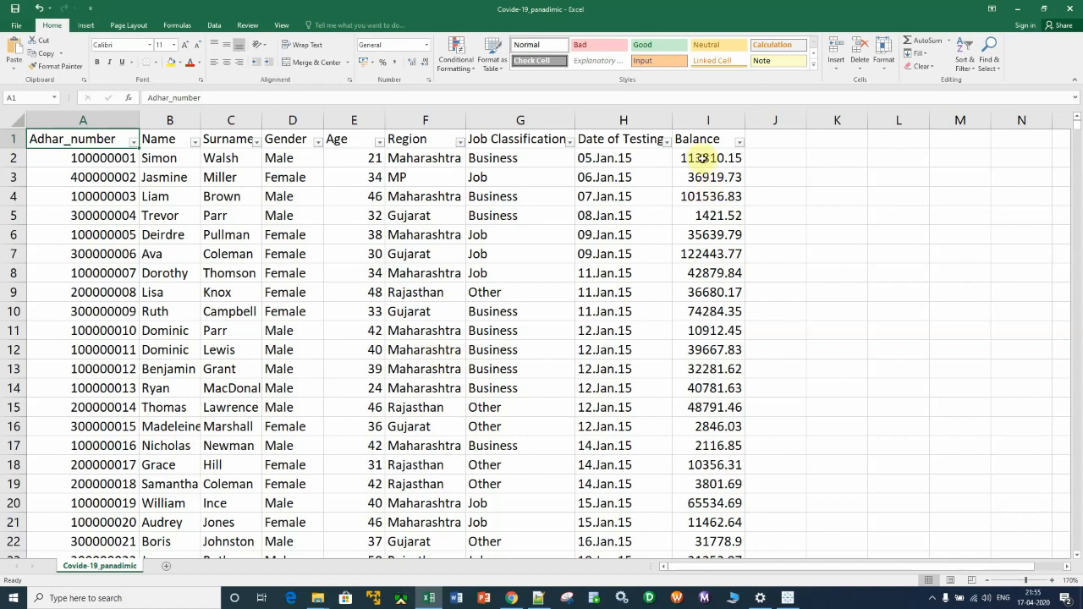
pyautogui.click(715, 140)
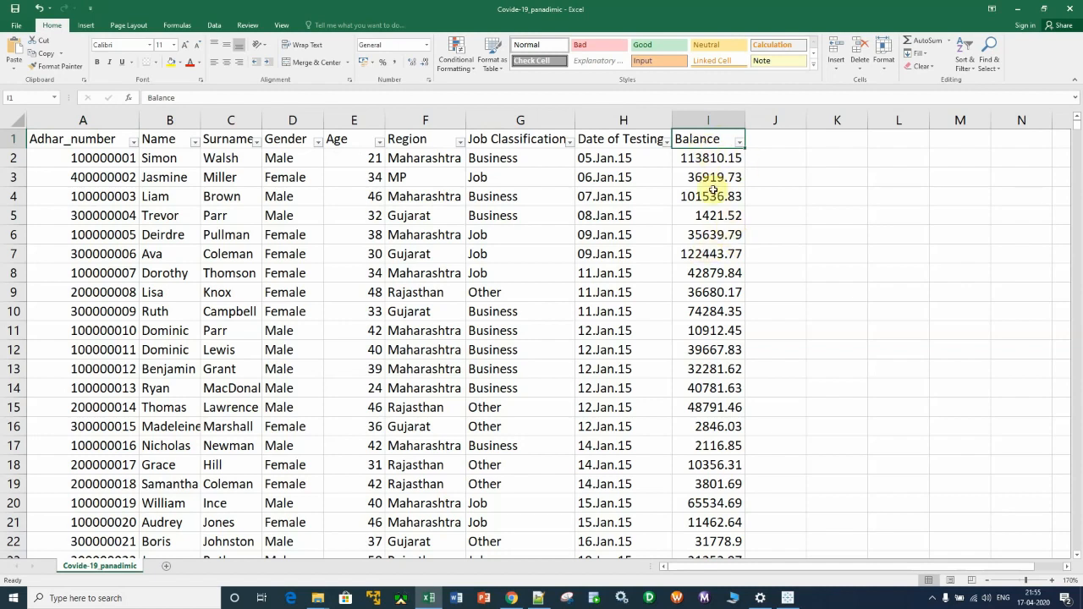
# Switch back to Tableau Public and connect to the Covide-19_panadimic text file on the Desktop
pyautogui.click(1015, 14)
pyautogui.click(789, 597)
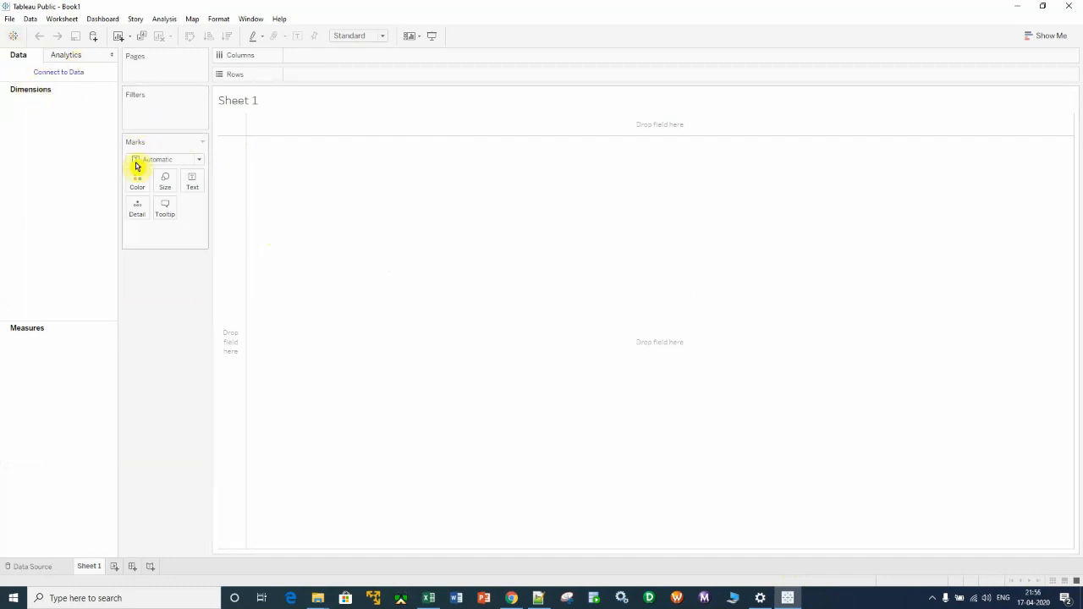
pyautogui.click(14, 37)
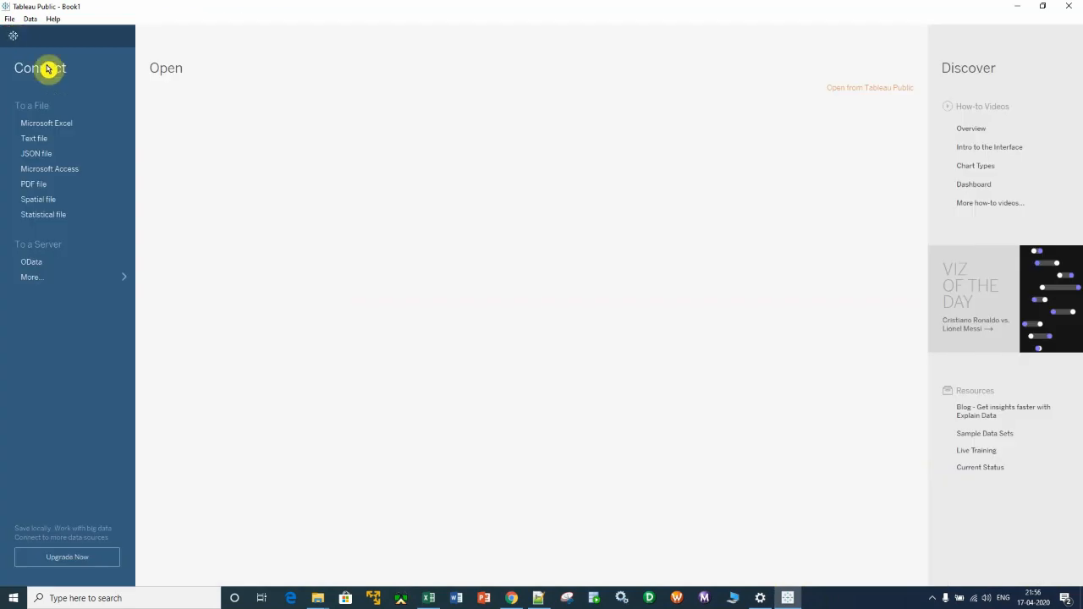
pyautogui.click(40, 140)
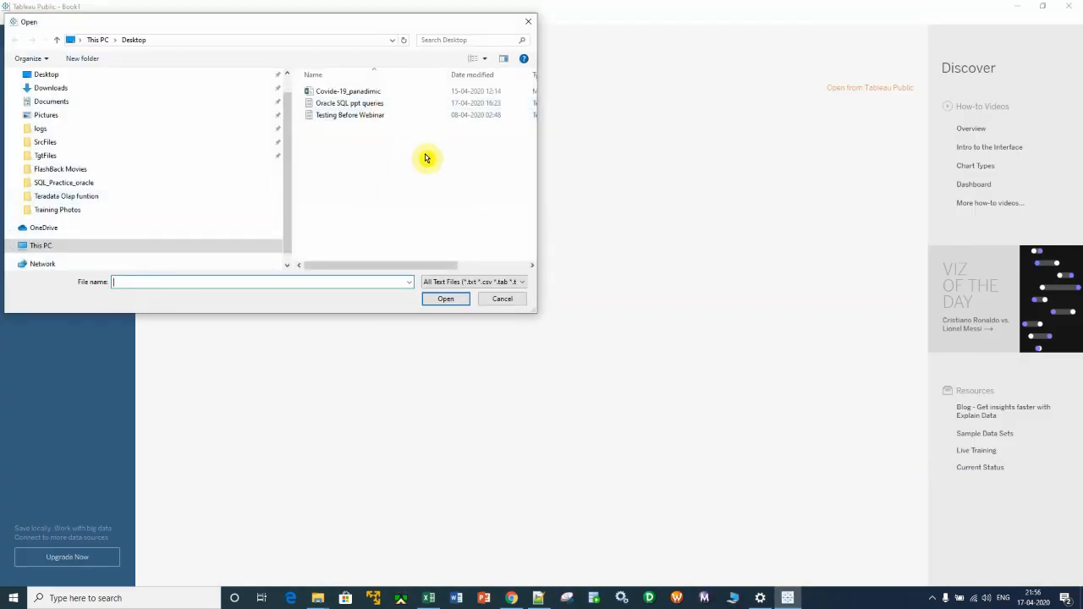
pyautogui.click(368, 90)
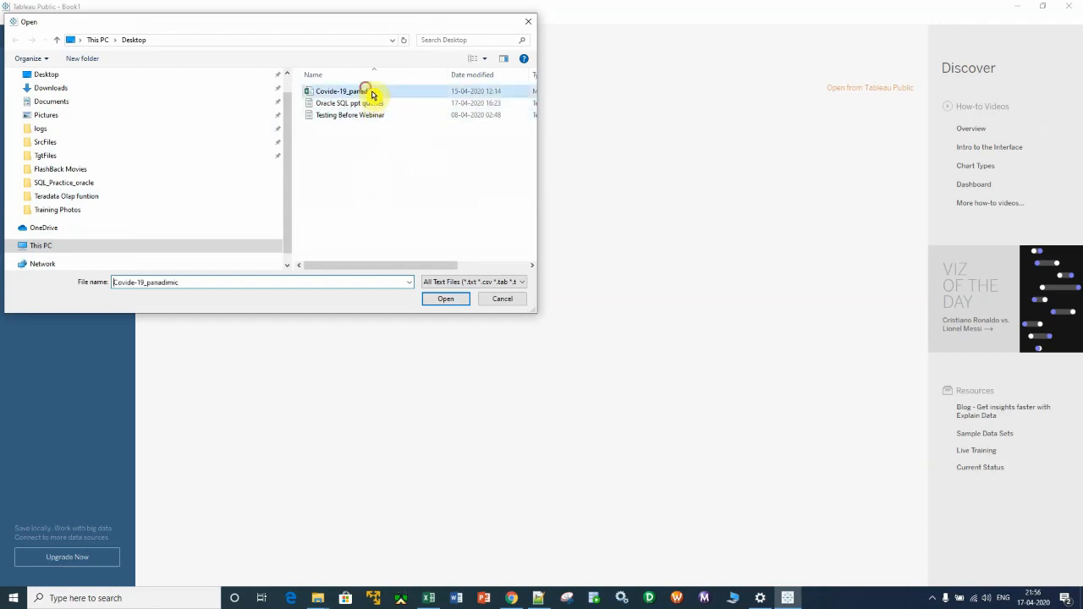
pyautogui.click(446, 299)
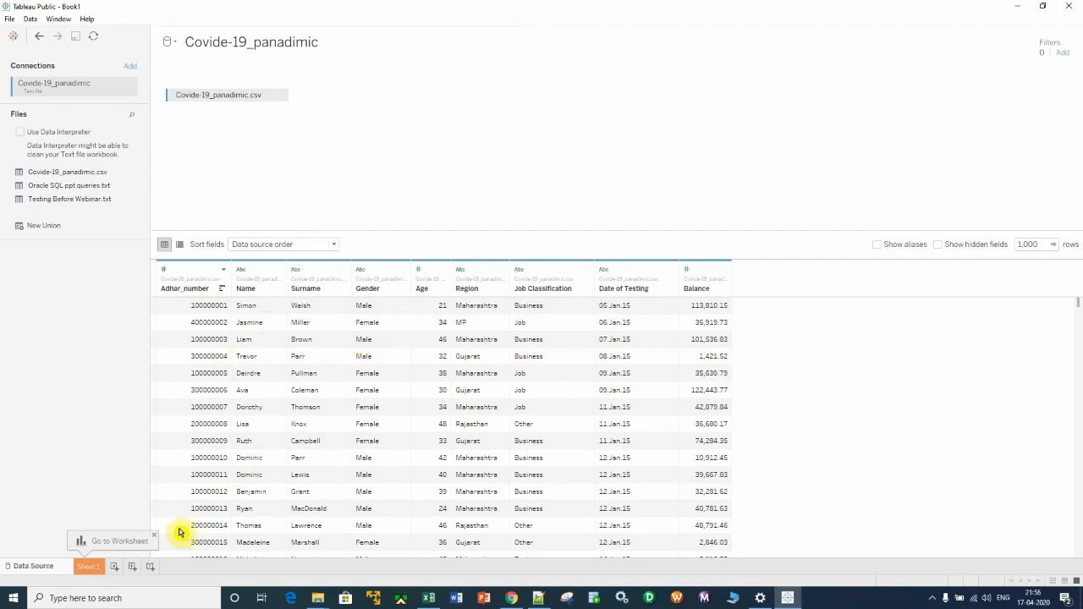
# In Sheet 1, assign the State/Province geographic role to the Region dimension
pyautogui.click(88, 567)
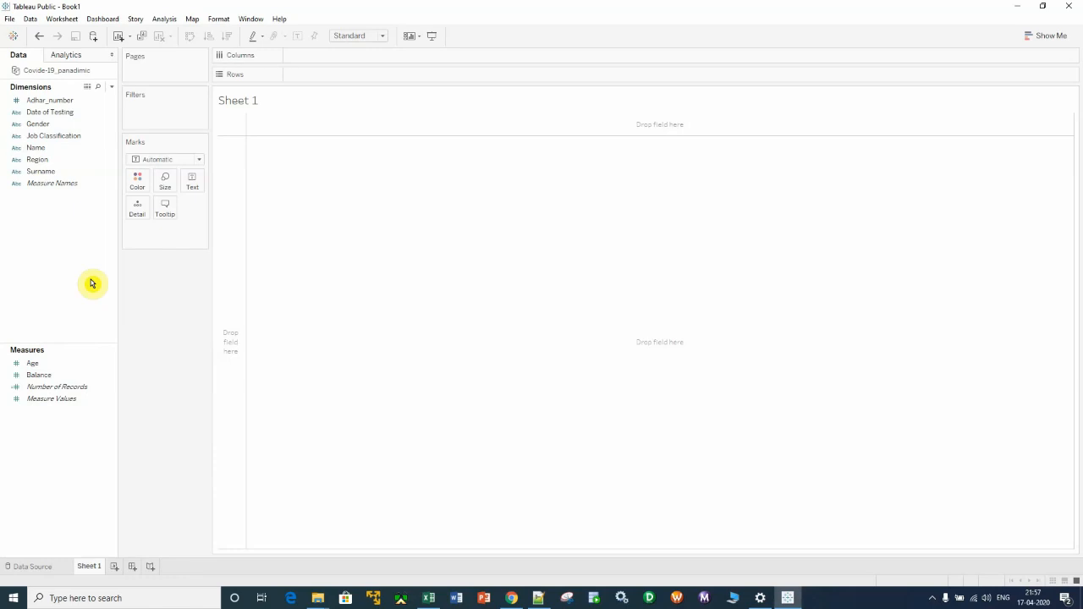
pyautogui.click(109, 175)
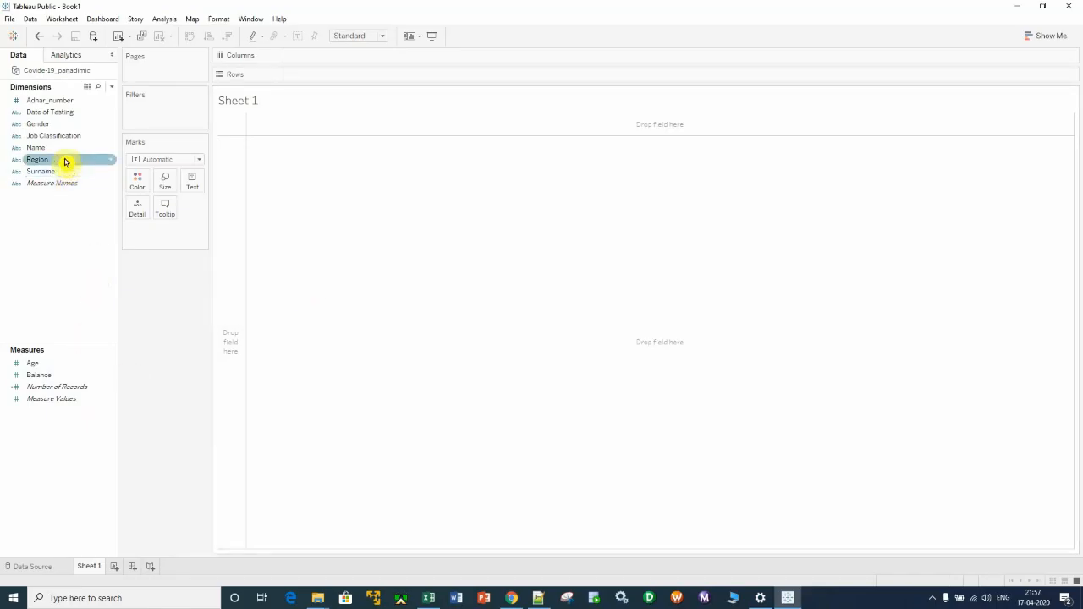
pyautogui.click(51, 161)
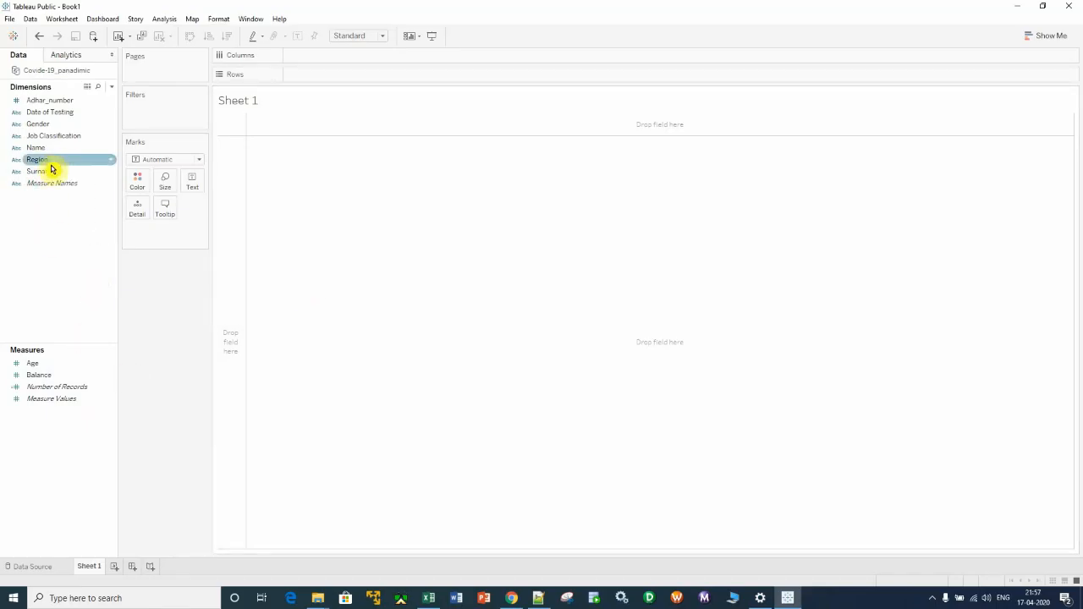
pyautogui.click(65, 160)
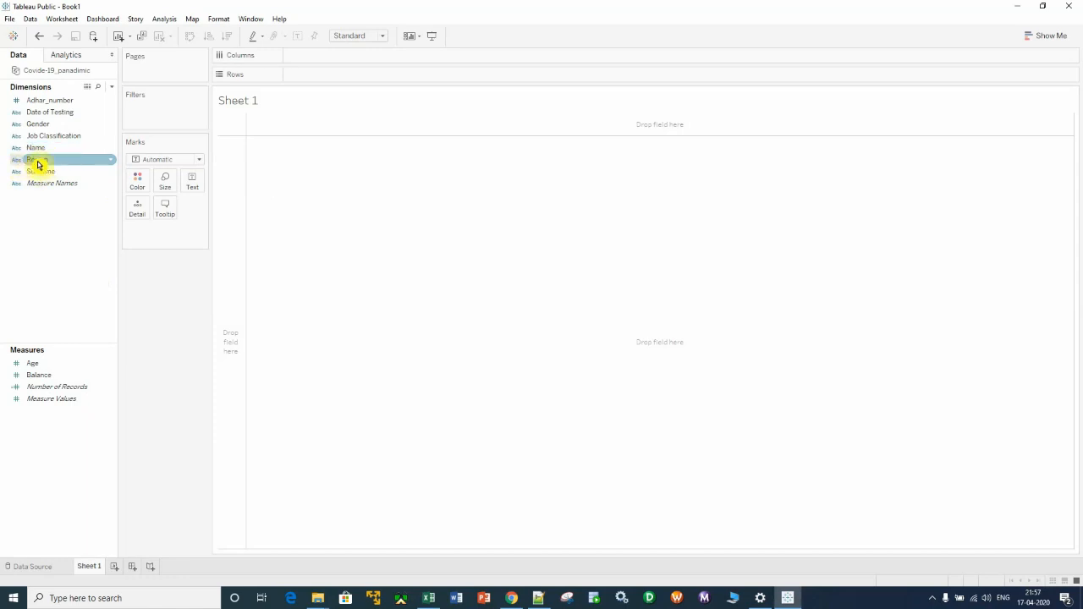
pyautogui.click(110, 164)
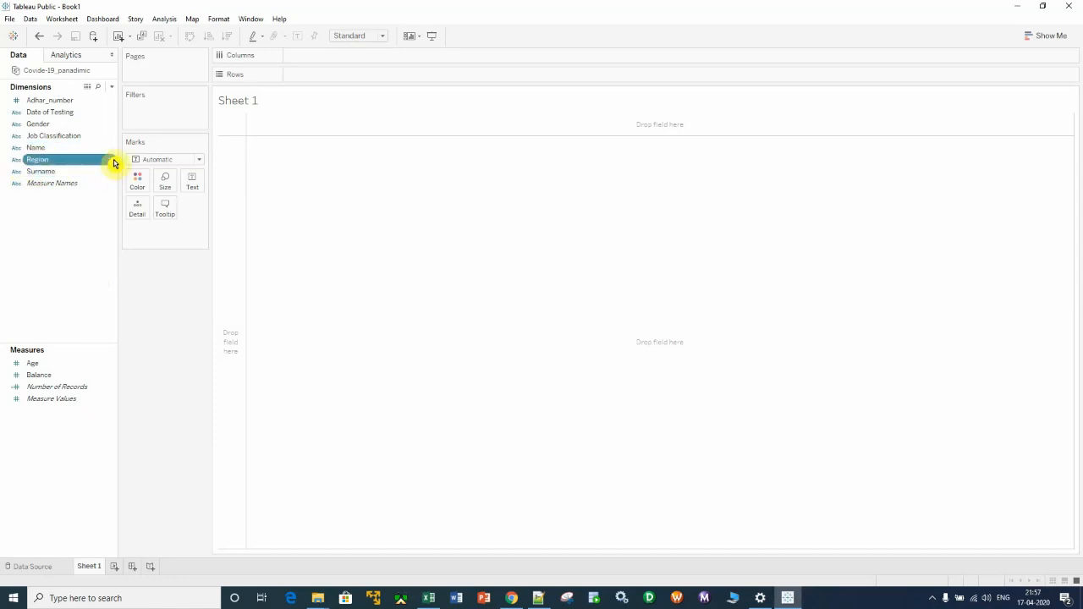
pyautogui.rightClick(113, 163)
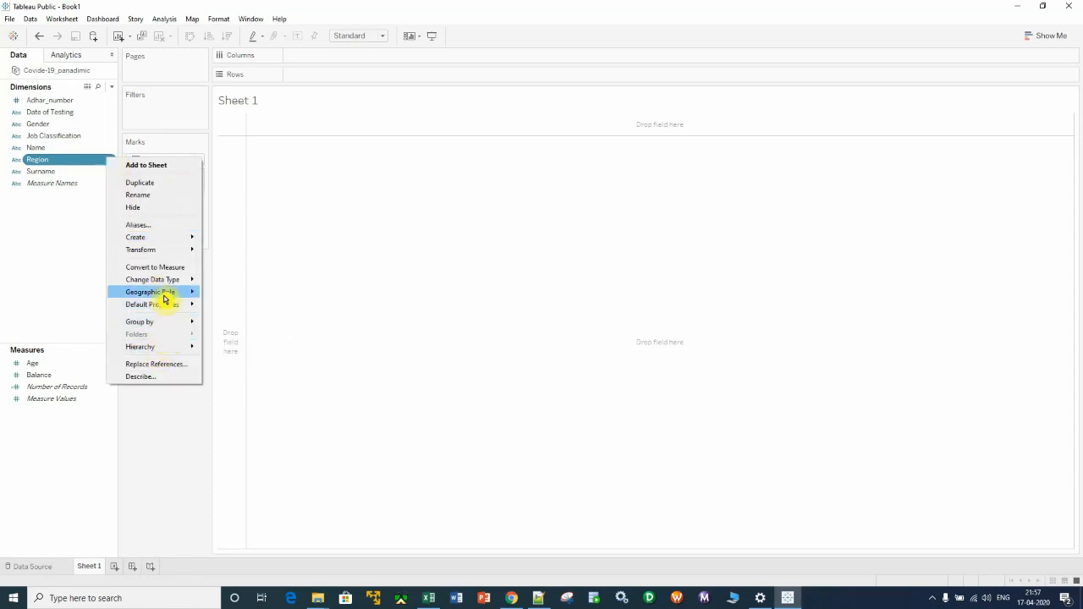
pyautogui.moveTo(164, 300)
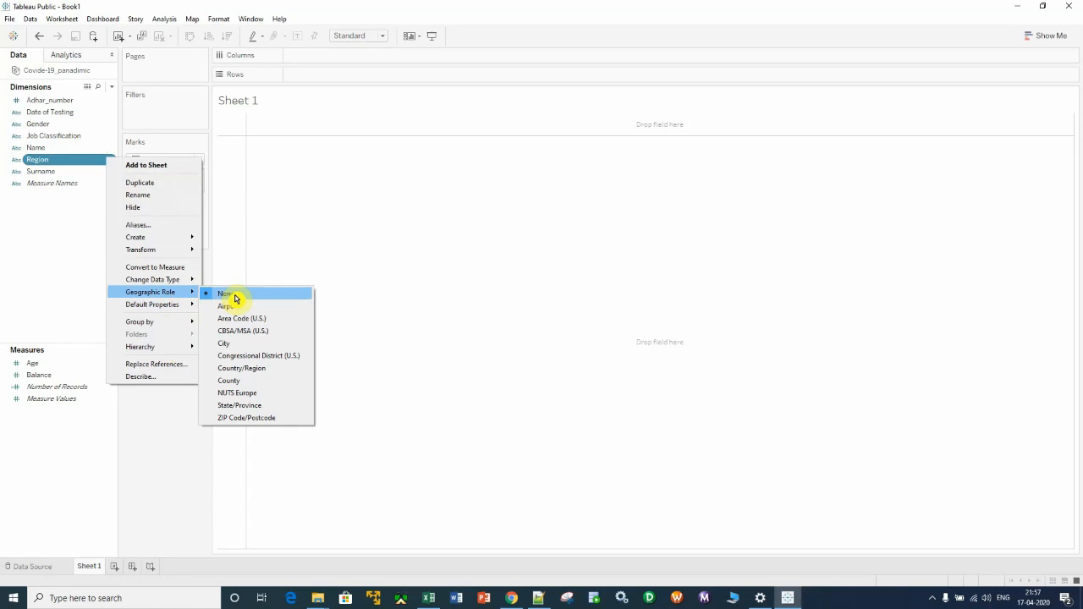
pyautogui.click(296, 411)
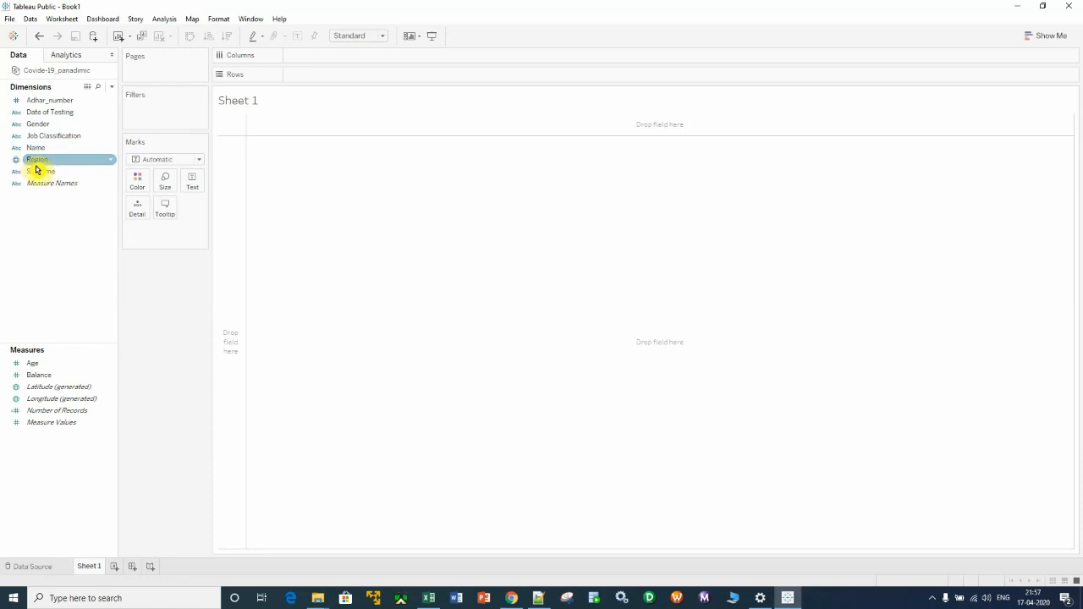
# Create a map on Sheet 1 by placing the Region dimension in the view
pyautogui.press('super+plus')
pyautogui.press('super+plus')
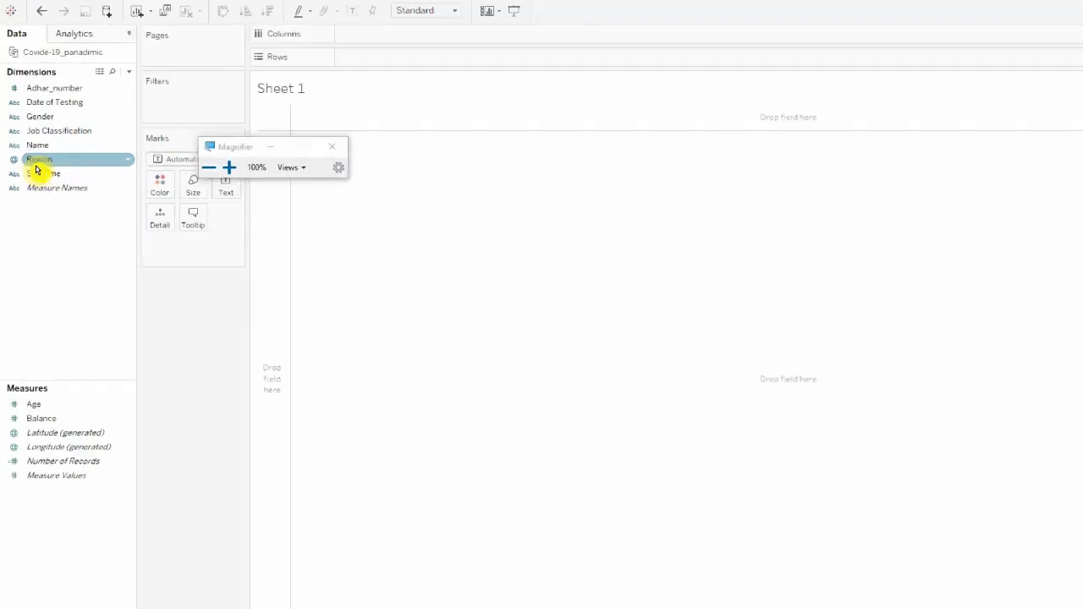
pyautogui.click(208, 171)
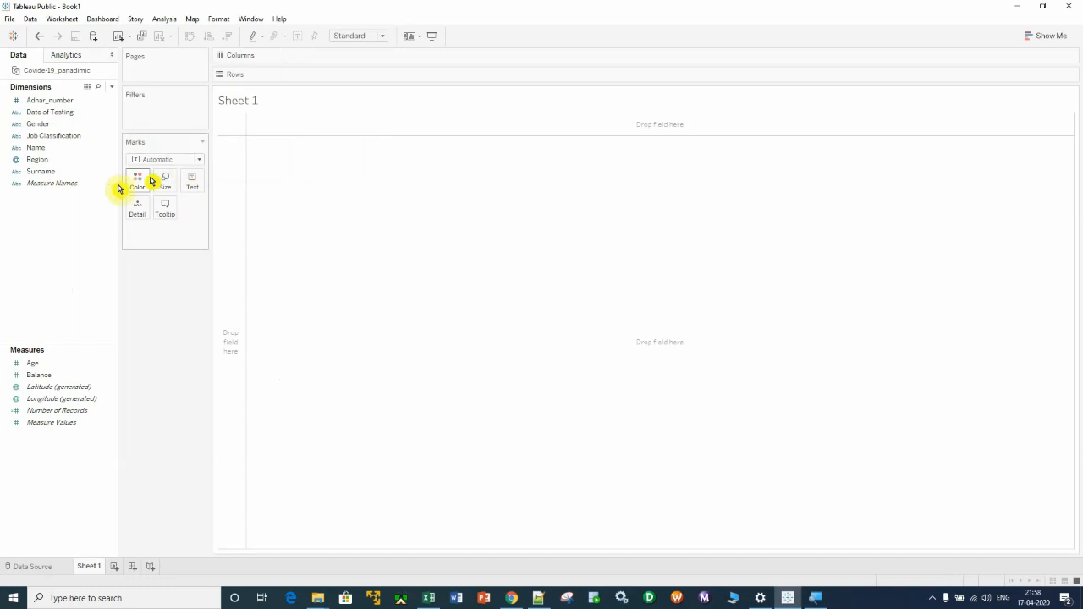
pyautogui.moveTo(36, 160); pyautogui.dragTo(446, 247)
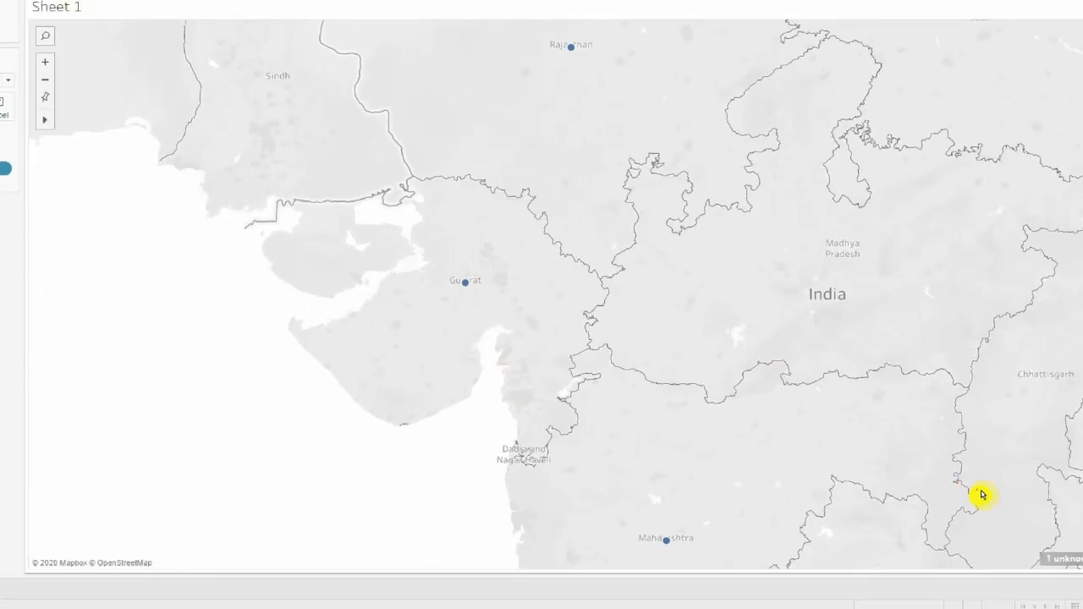
# Edit the map's unknown location so that the MP value matches Madhya Pradesh
pyautogui.click(1056, 555)
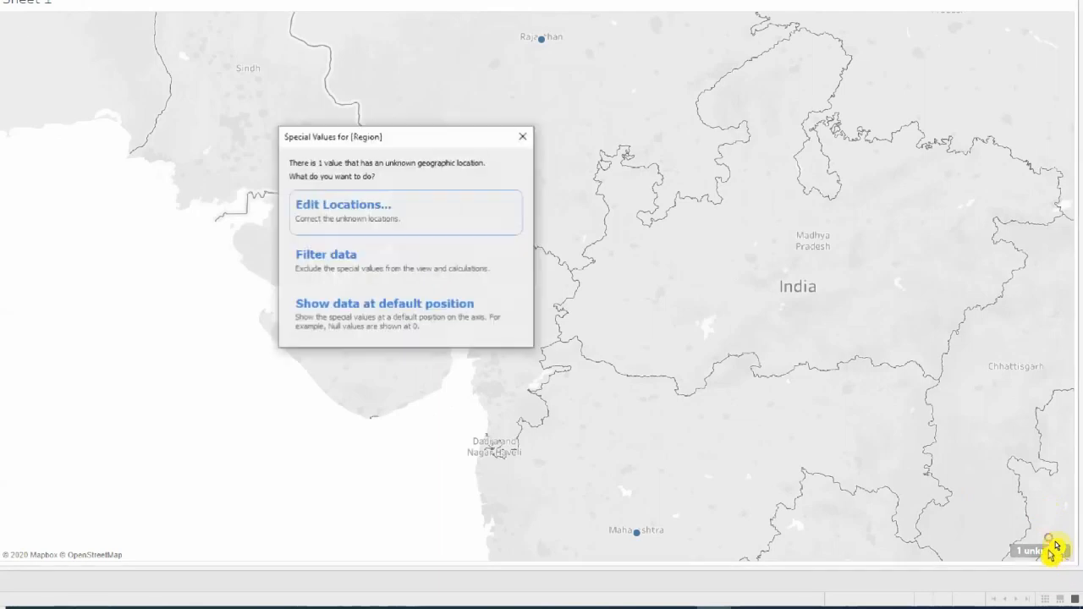
pyautogui.click(343, 212)
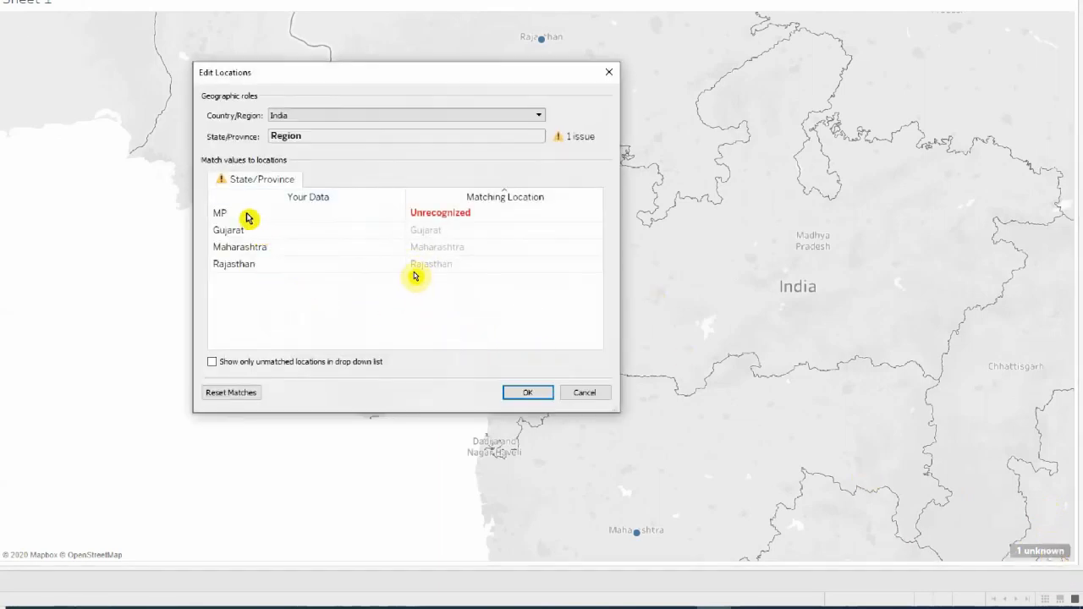
pyautogui.click(488, 218)
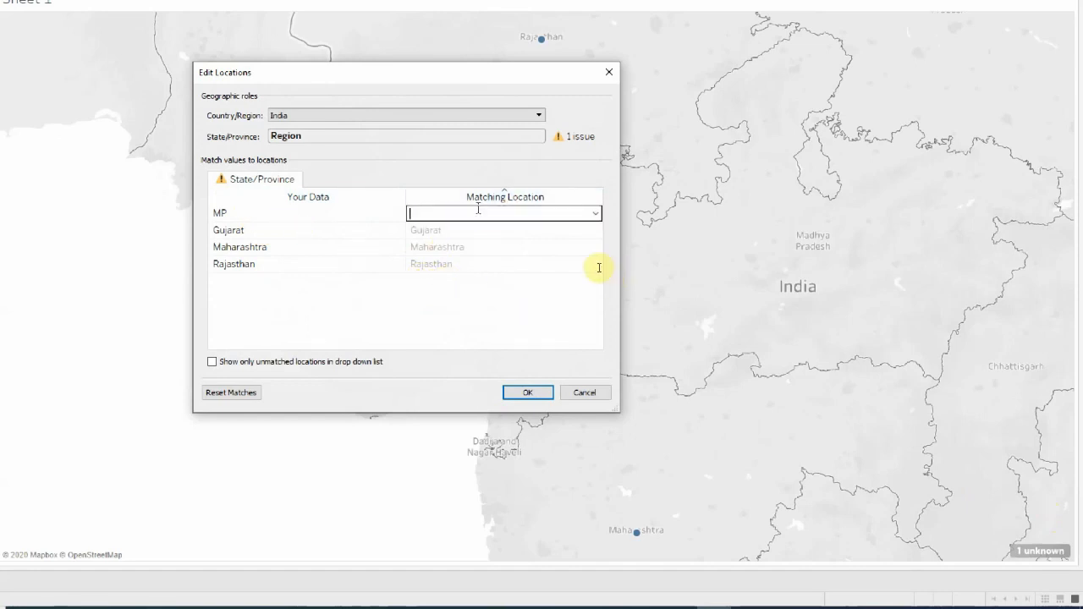
pyautogui.write('mad')
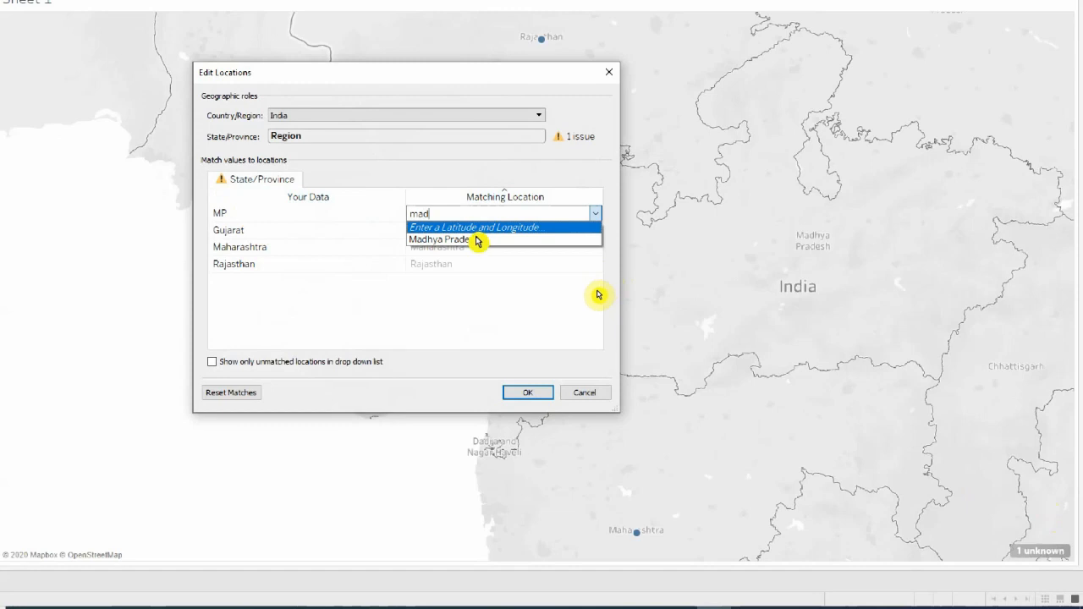
pyautogui.click(476, 239)
pyautogui.click(528, 394)
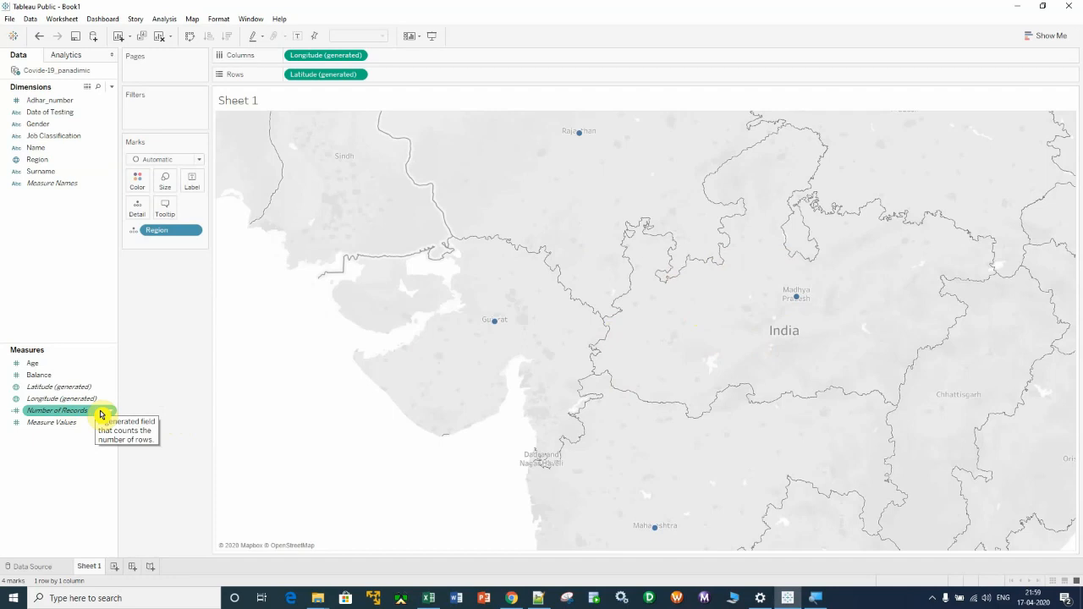
# Label the map marks with Number of Records and set the label font size to 12
pyautogui.moveTo(99, 414); pyautogui.dragTo(203, 183)
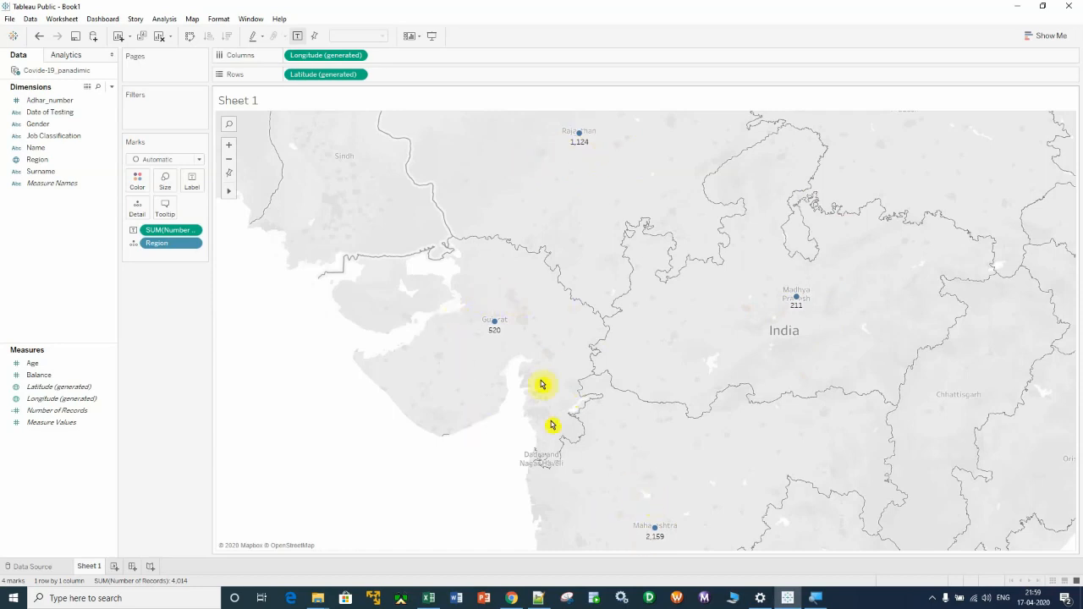
pyautogui.click(194, 233)
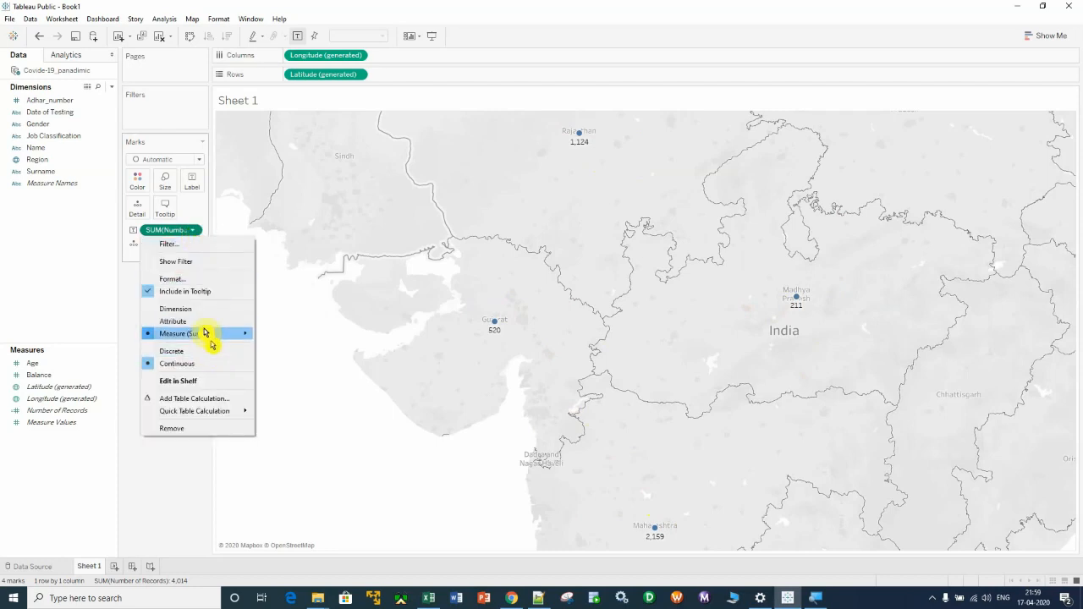
pyautogui.click(190, 279)
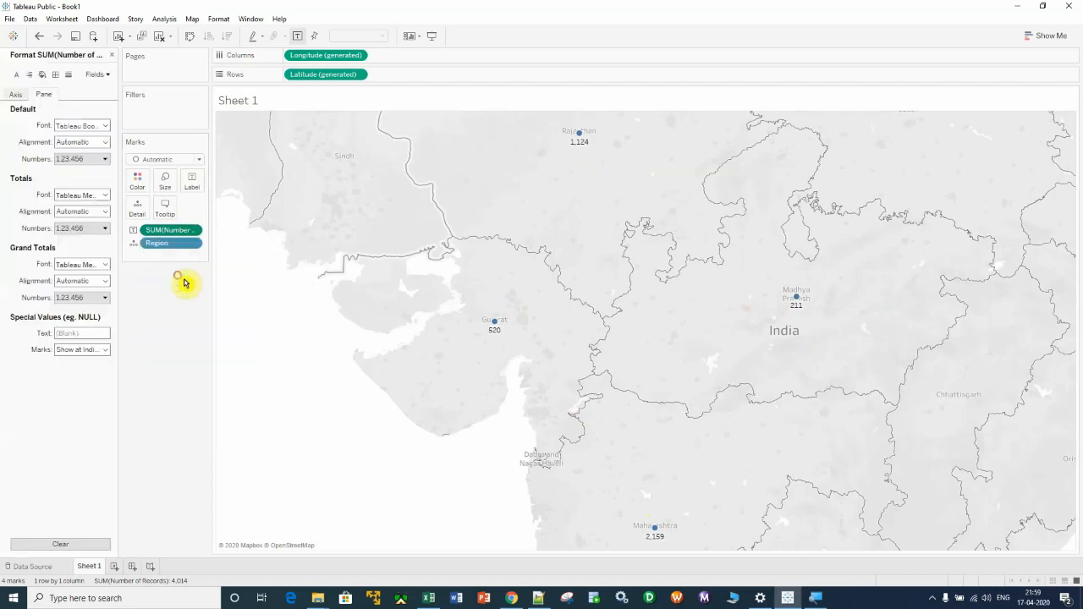
pyautogui.click(102, 128)
pyautogui.click(78, 158)
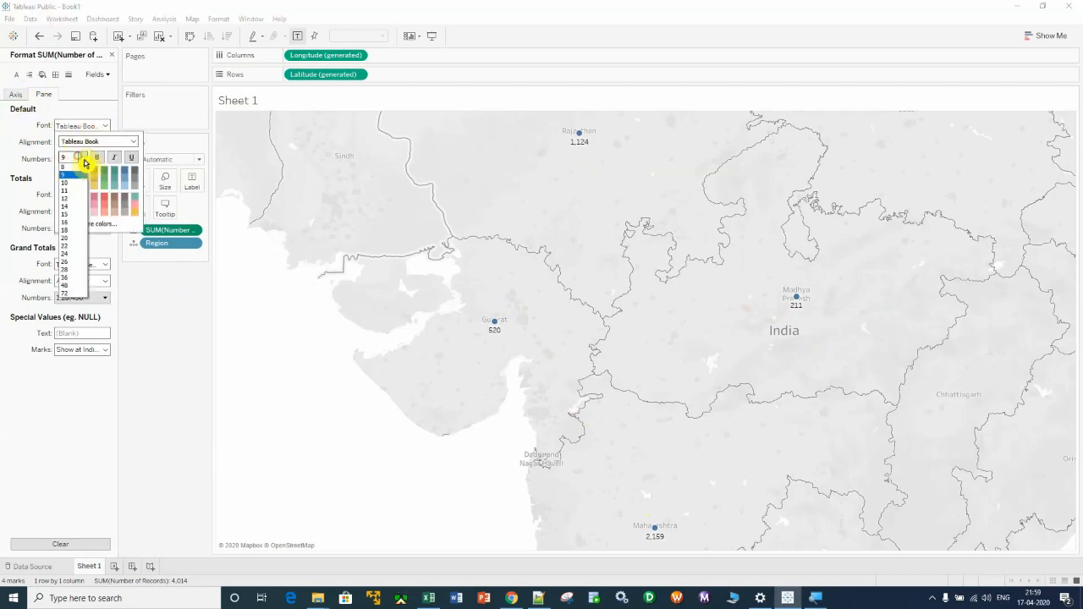
pyautogui.click(77, 198)
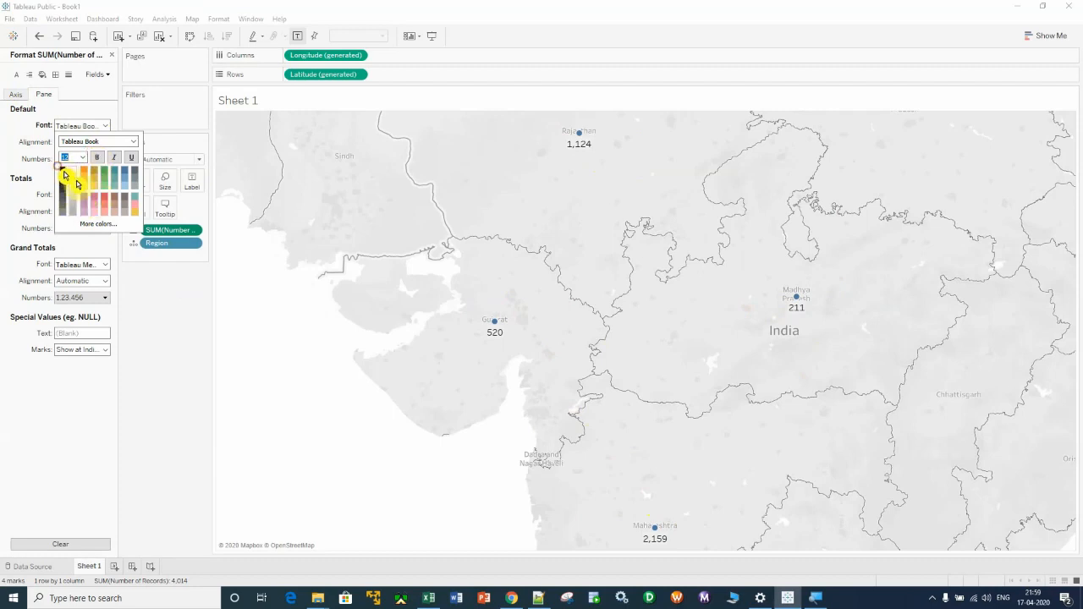
pyautogui.click(178, 369)
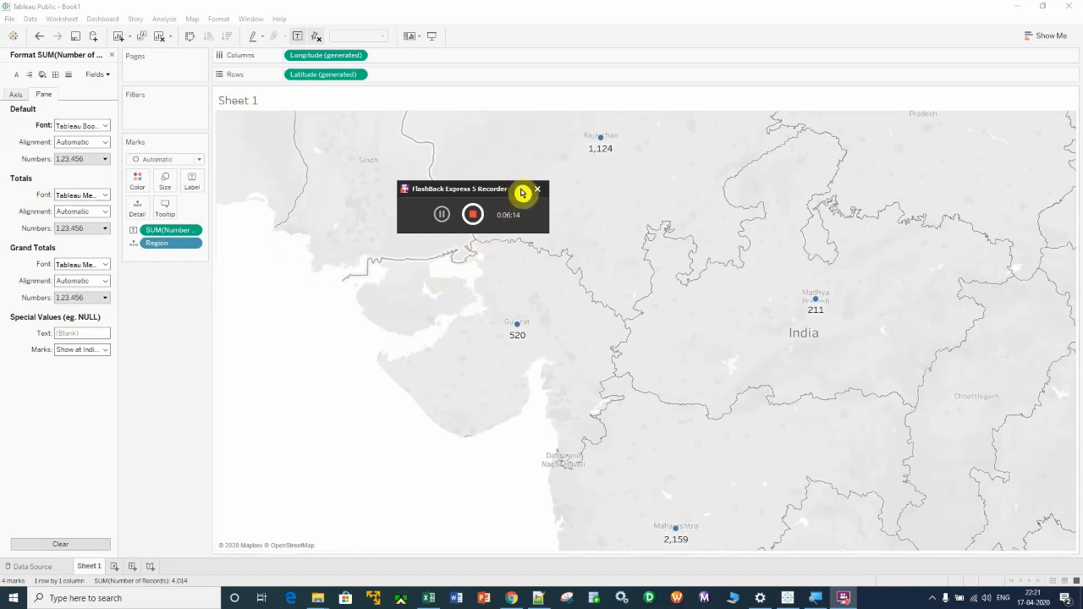
pyautogui.click(520, 189)
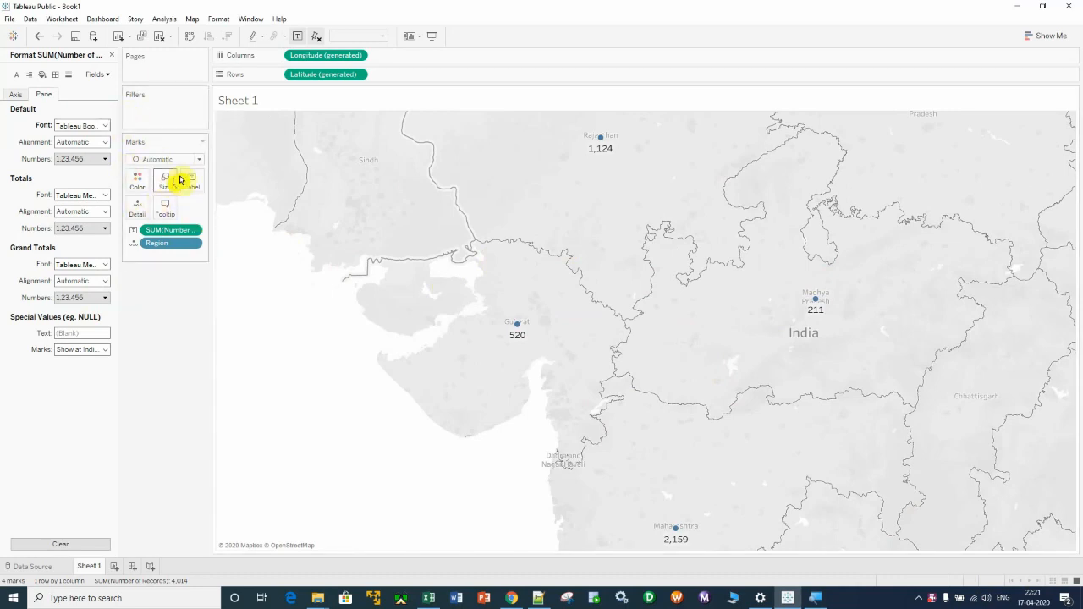
# Change the mark type to Map so the regions are filled, and close the label formatting settings
pyautogui.click(199, 160)
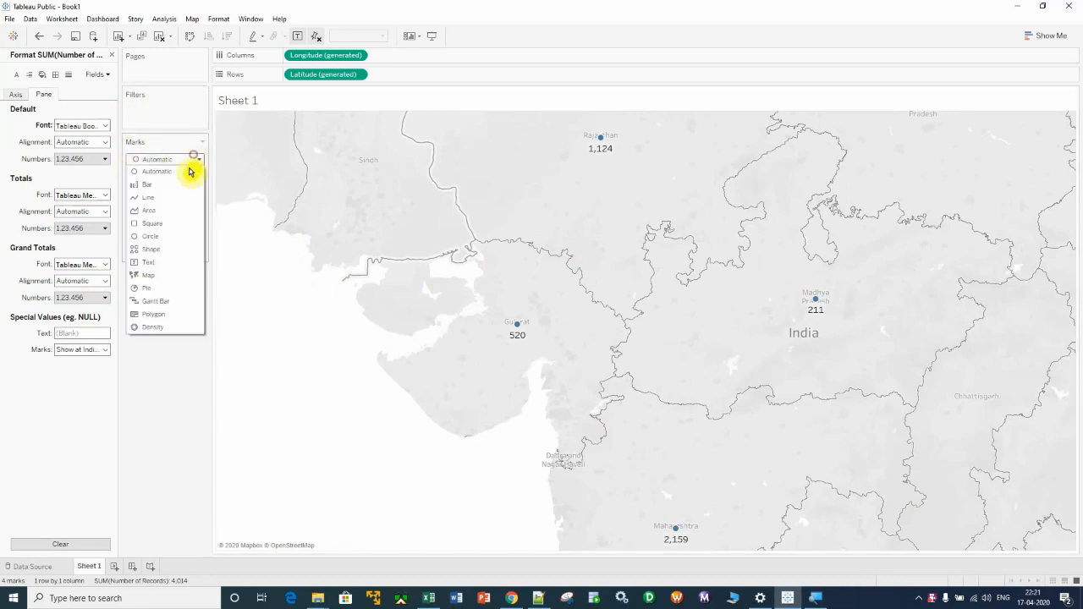
pyautogui.click(163, 277)
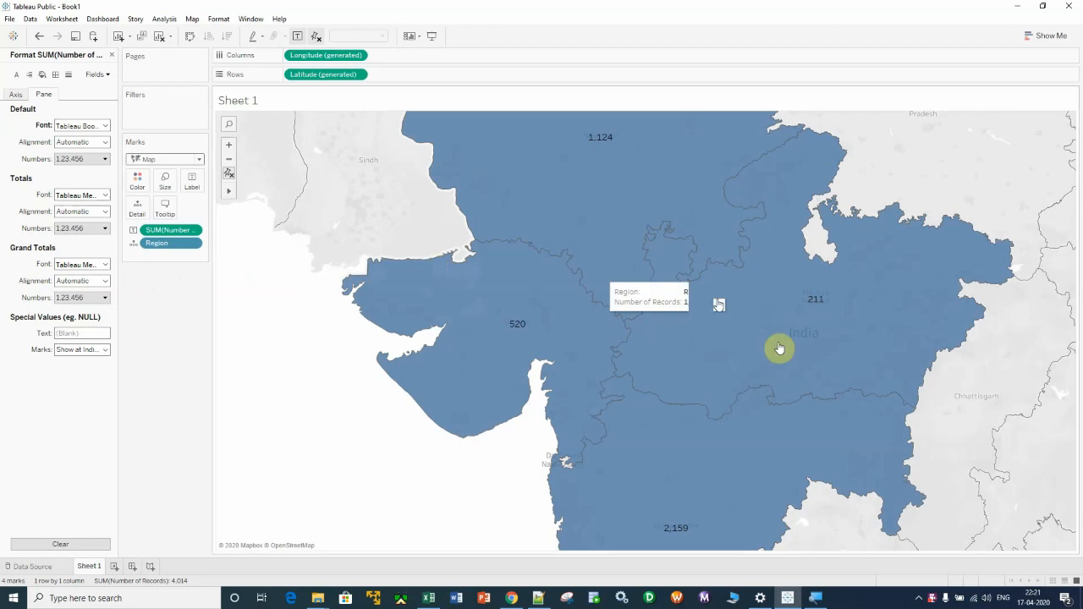
pyautogui.scroll(1, 957, 385)
pyautogui.scroll(-2, 956, 385)
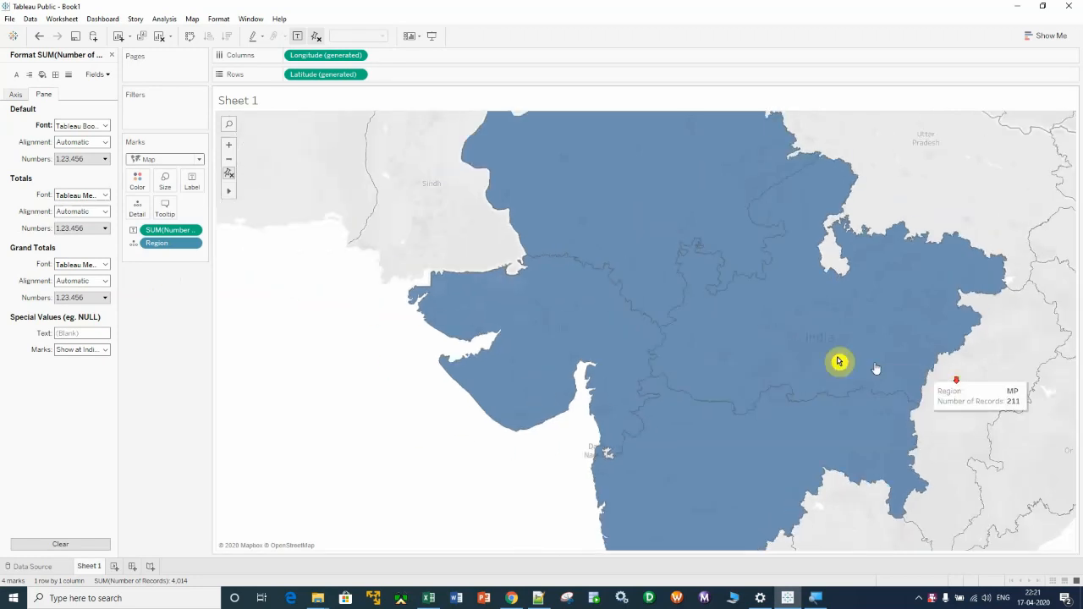
pyautogui.click(229, 159)
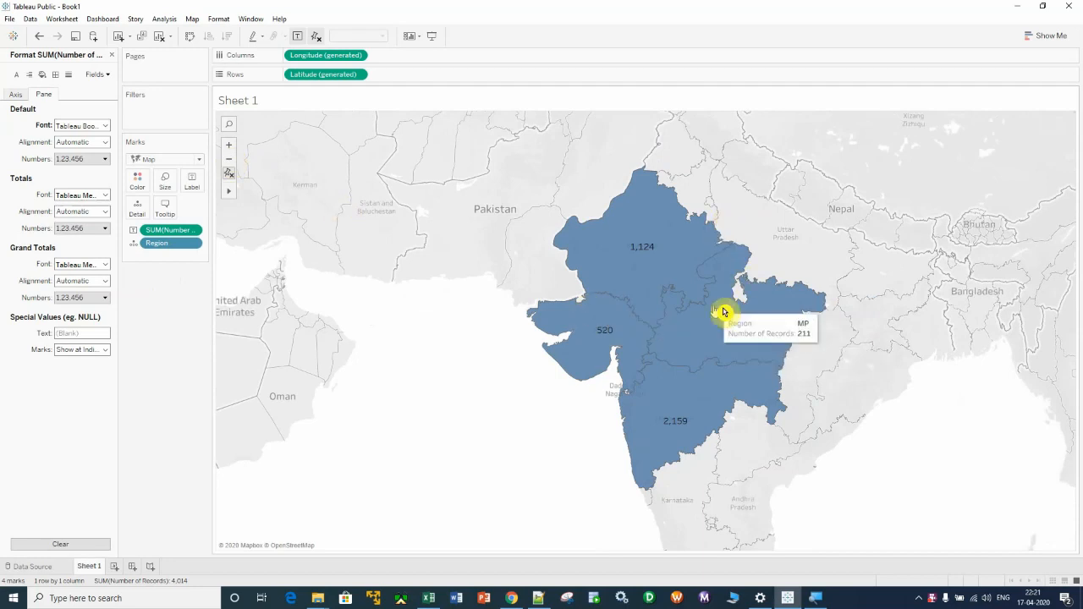
pyautogui.click(112, 55)
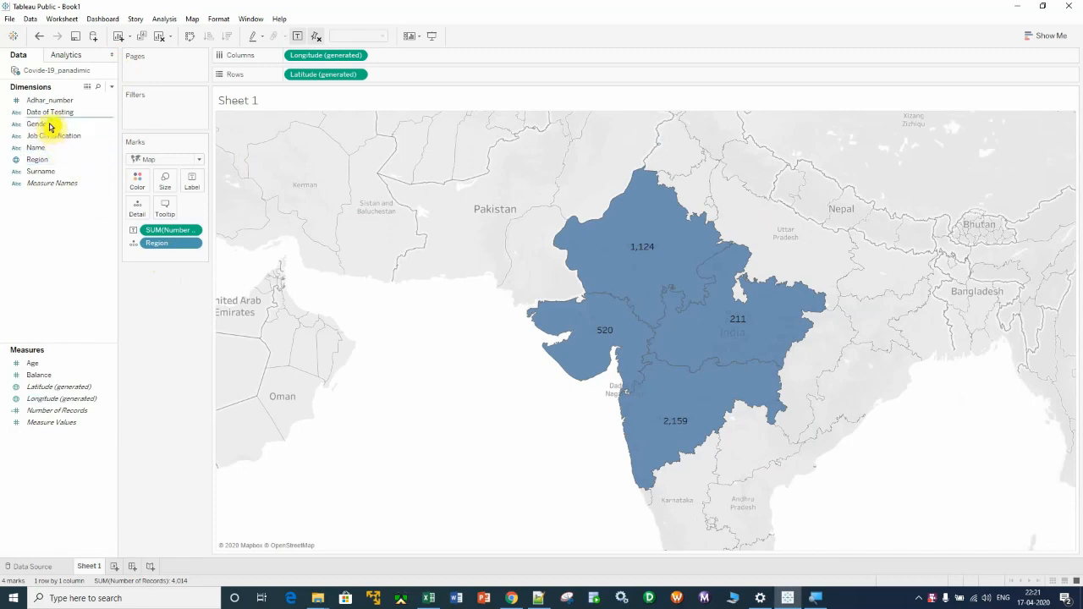
# Color the map by the Region dimension and place the Region color legend beneath the Marks card
pyautogui.moveTo(34, 160); pyautogui.dragTo(137, 180)
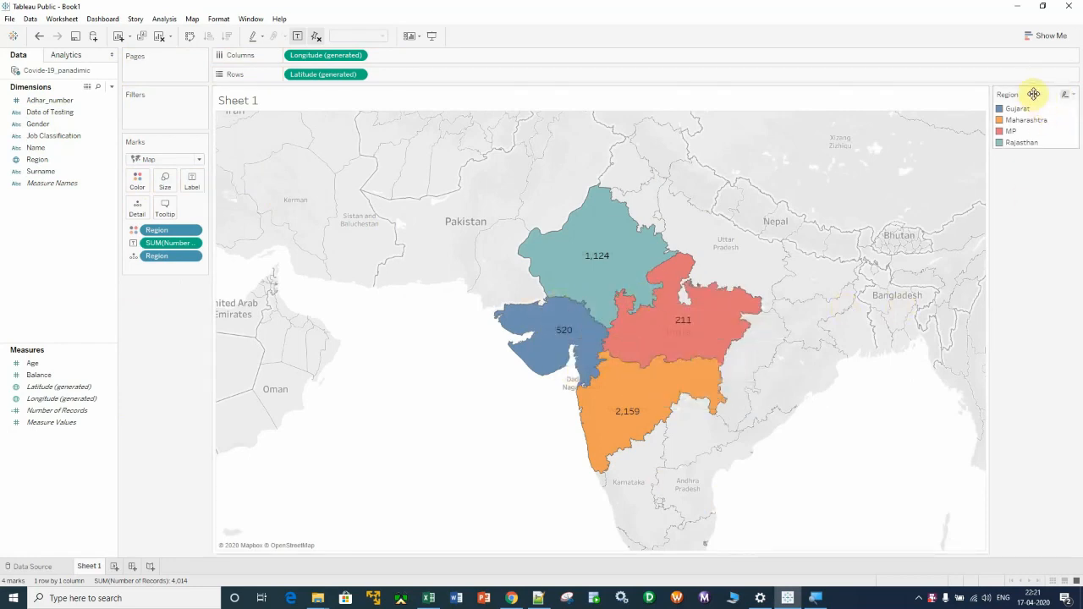
pyautogui.moveTo(1034, 94); pyautogui.dragTo(160, 336)
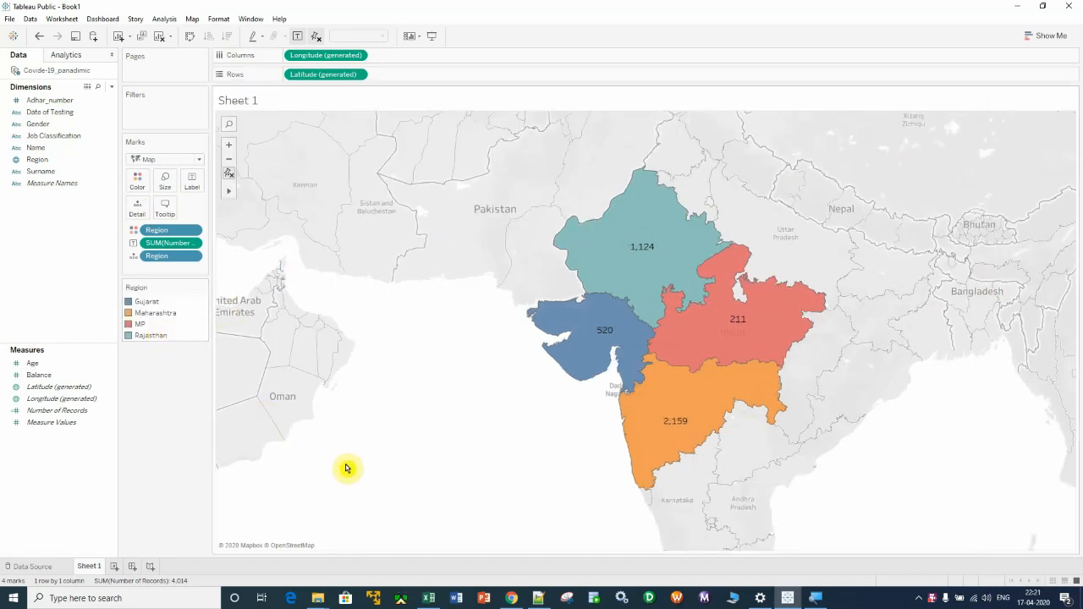
pyautogui.moveTo(735, 406)
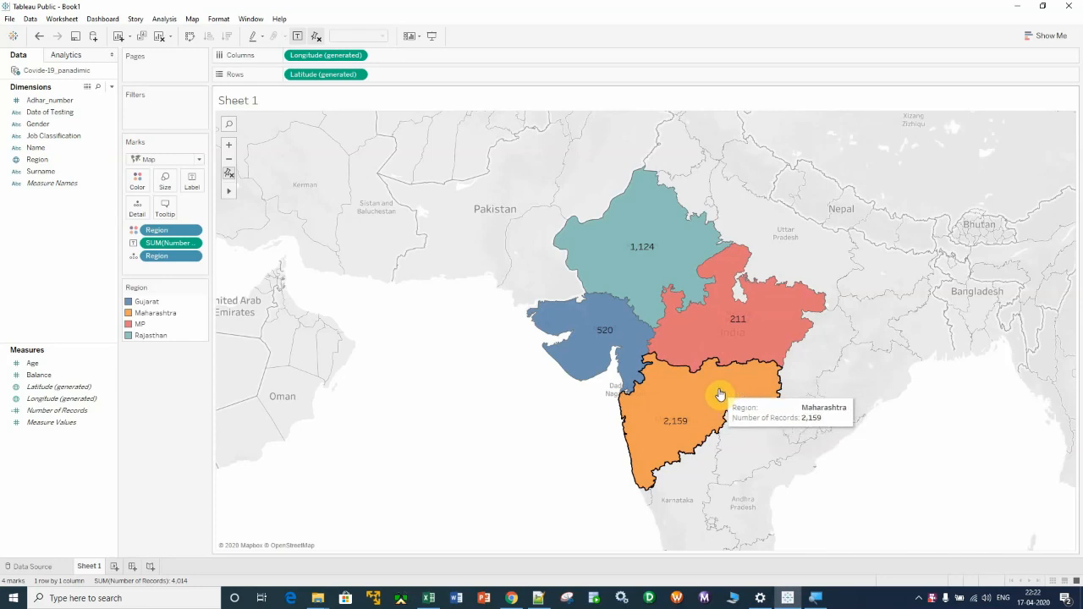
pyautogui.moveTo(705, 394)
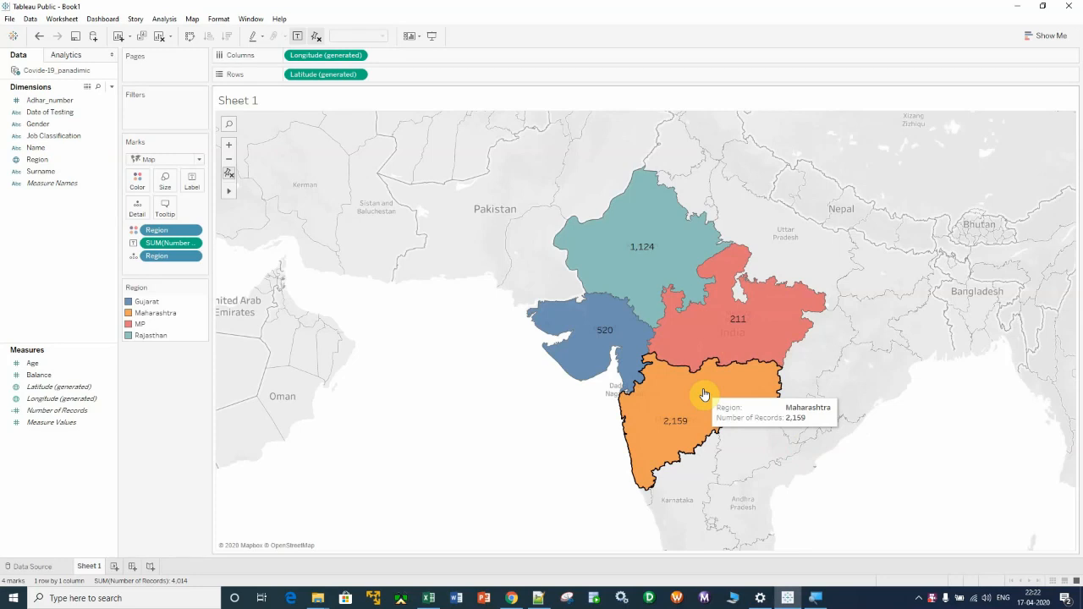
pyautogui.moveTo(717, 350)
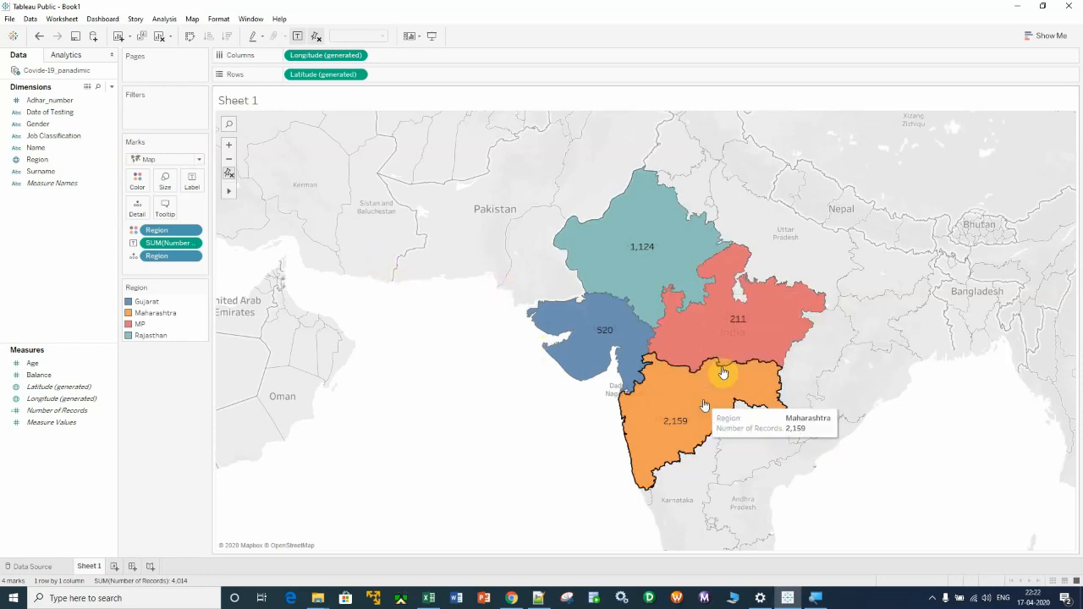
pyautogui.click(199, 245)
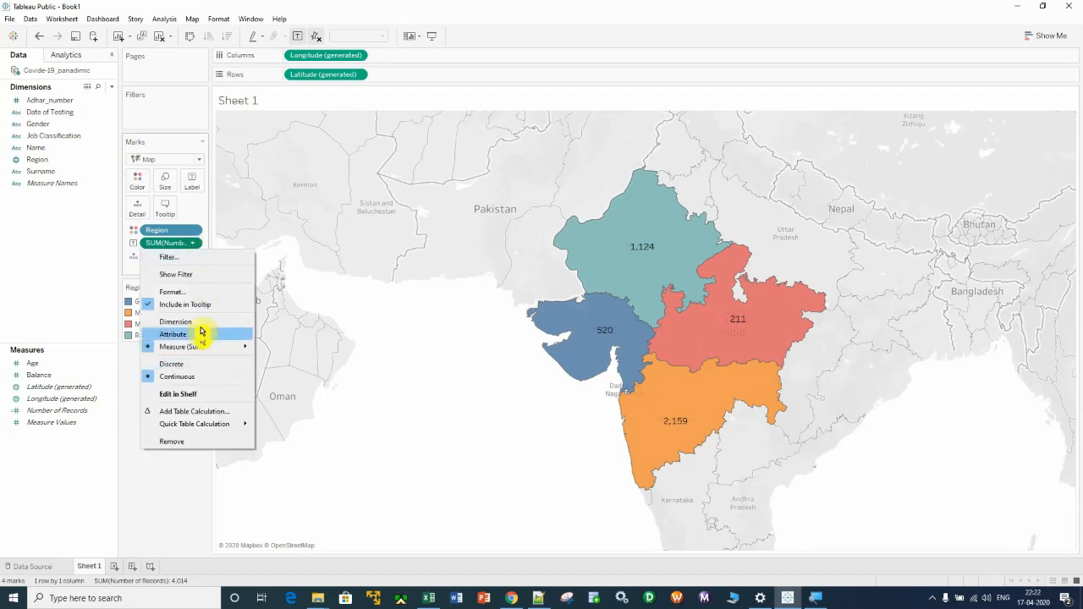
pyautogui.click(188, 293)
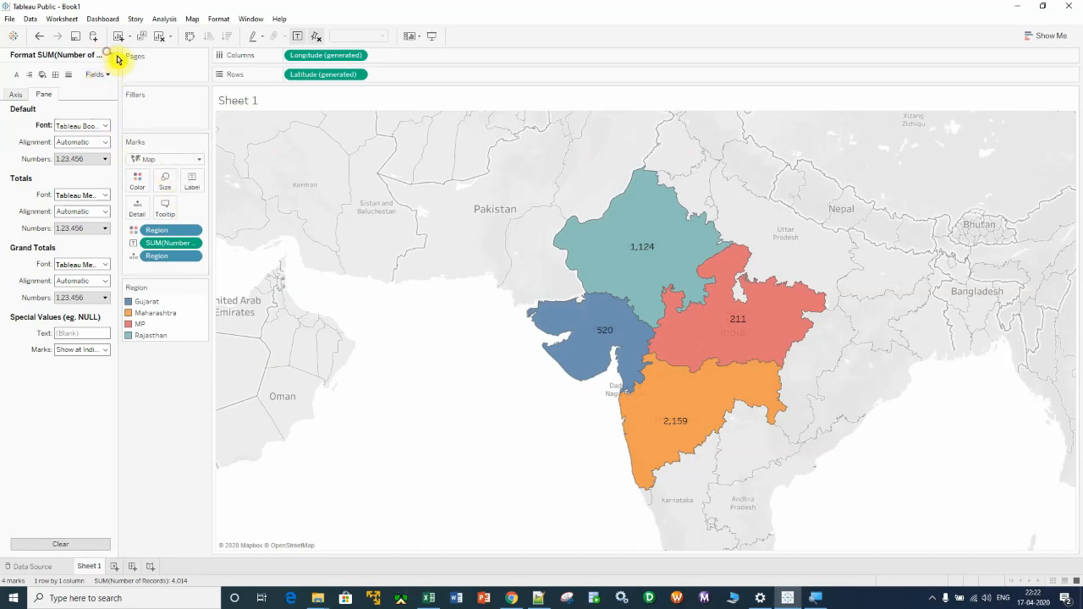
pyautogui.click(111, 54)
# Edit the mark label text to add a "Covide-19" line above the SUM(Number of Records) field
pyautogui.click(194, 177)
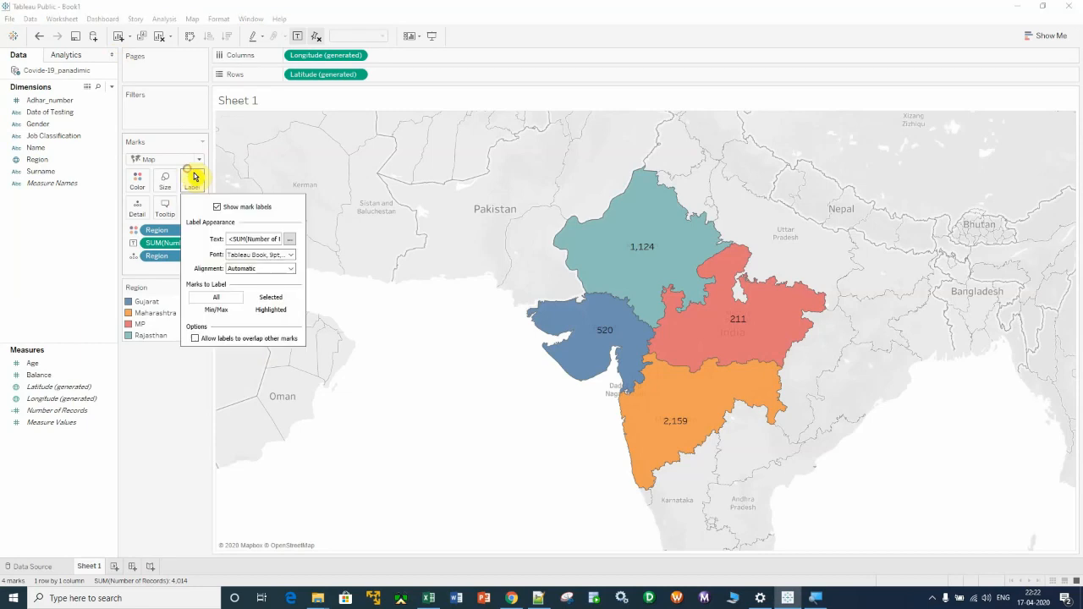
pyautogui.click(290, 243)
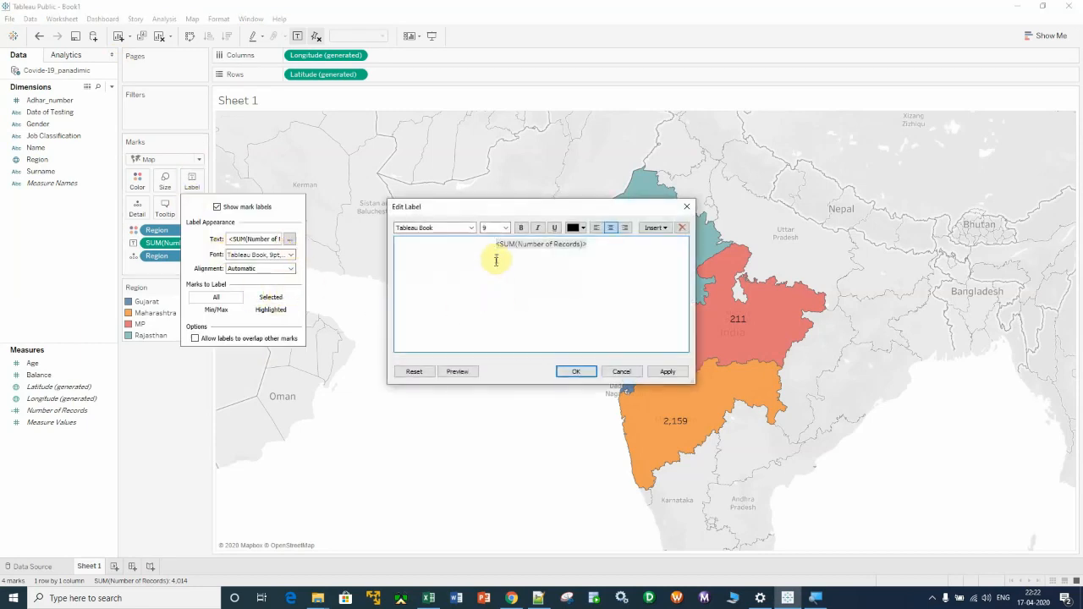
pyautogui.moveTo(575, 208); pyautogui.dragTo(586, 347)
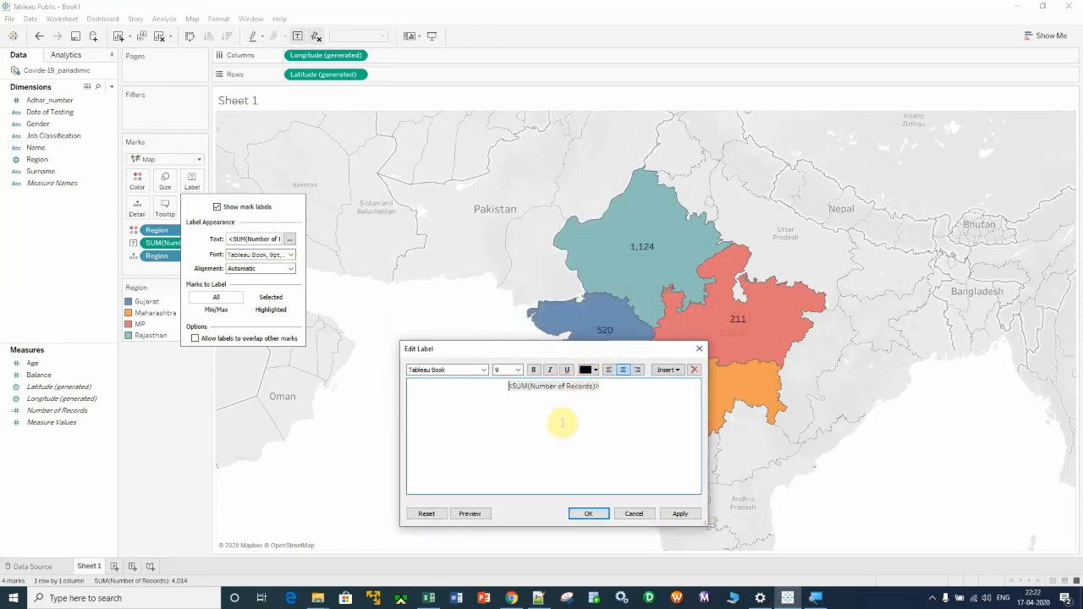
pyautogui.write('COvid')
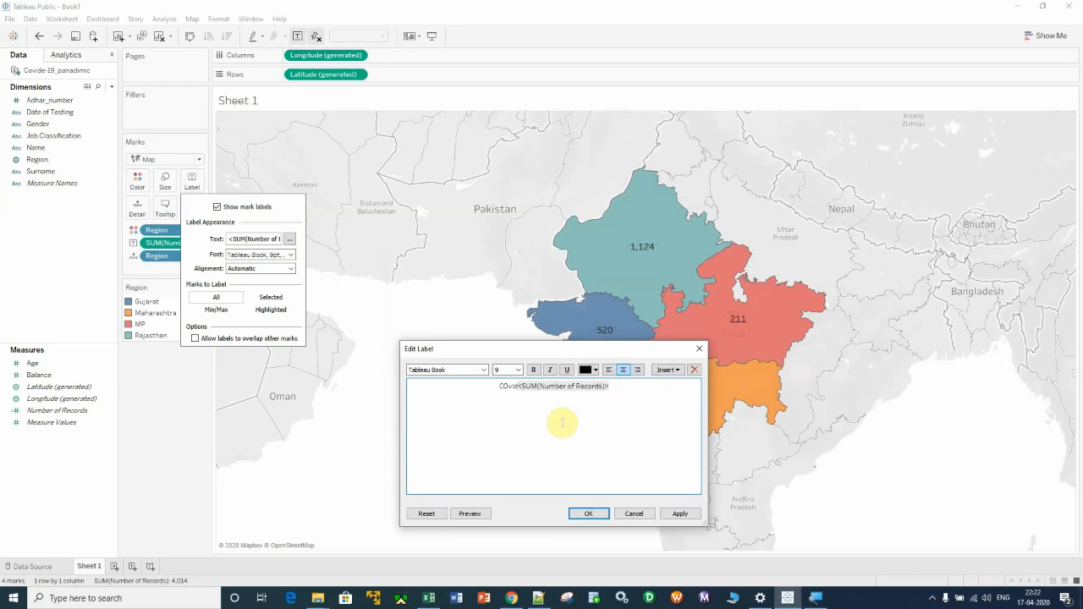
pyautogui.press('BackSpace')
pyautogui.press('BackSpace')
pyautogui.press('BackSpace')
pyautogui.press('BackSpace')
pyautogui.write('ovide-19')
pyautogui.press('Return')
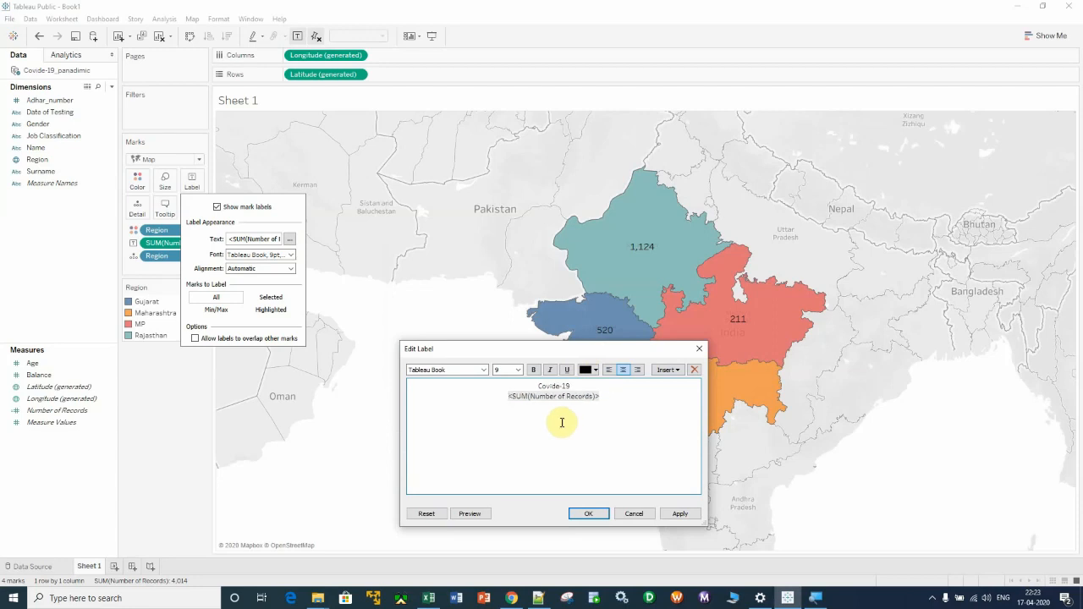
# Format the whole label text as bold at size 12 and apply it to the map
pyautogui.moveTo(618, 403); pyautogui.dragTo(500, 369)
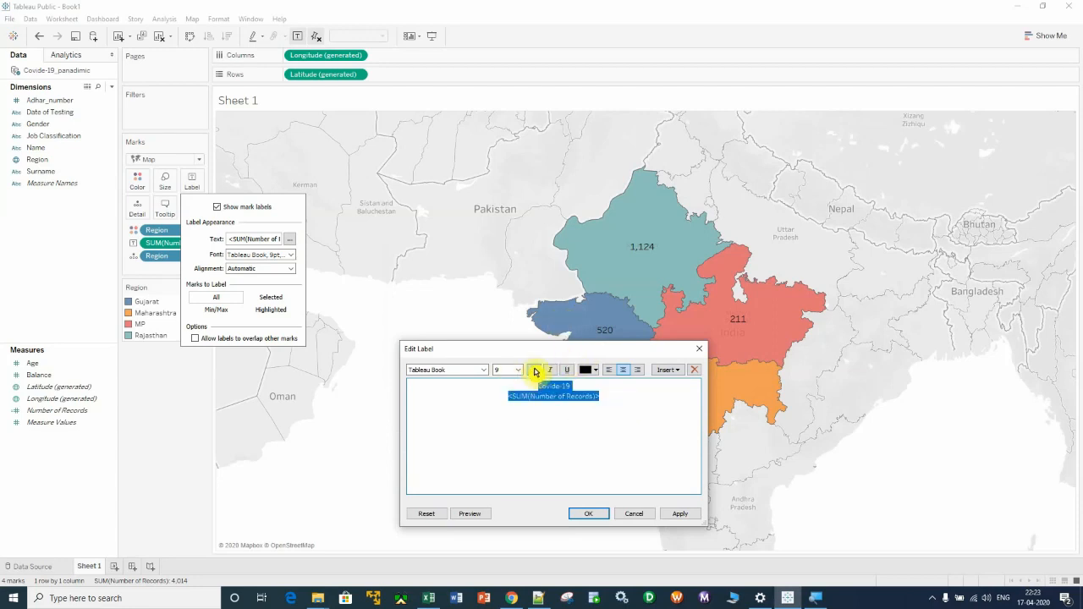
pyautogui.click(518, 372)
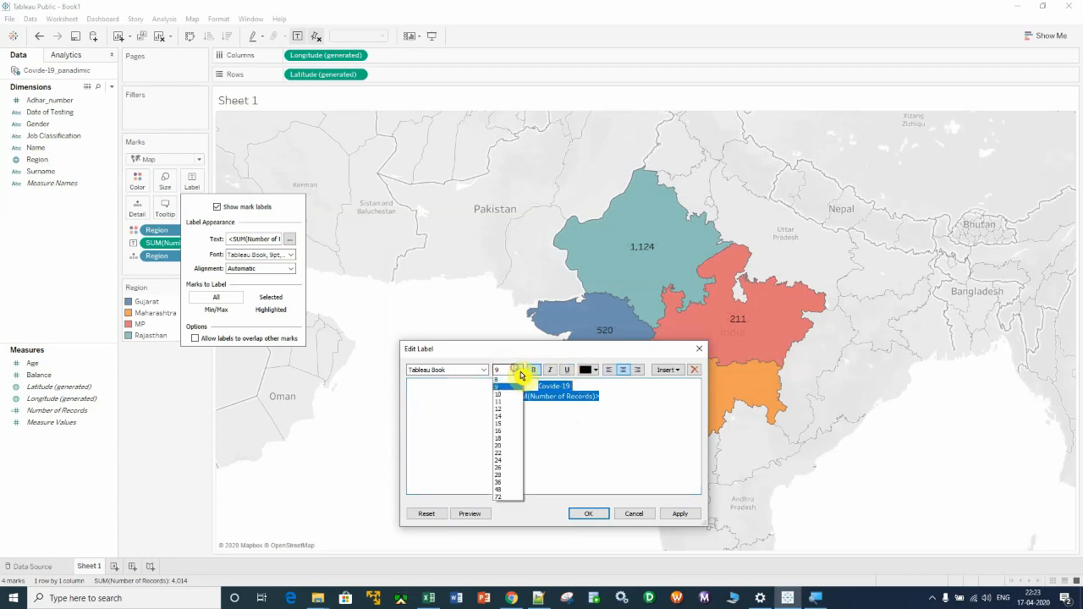
pyautogui.click(511, 412)
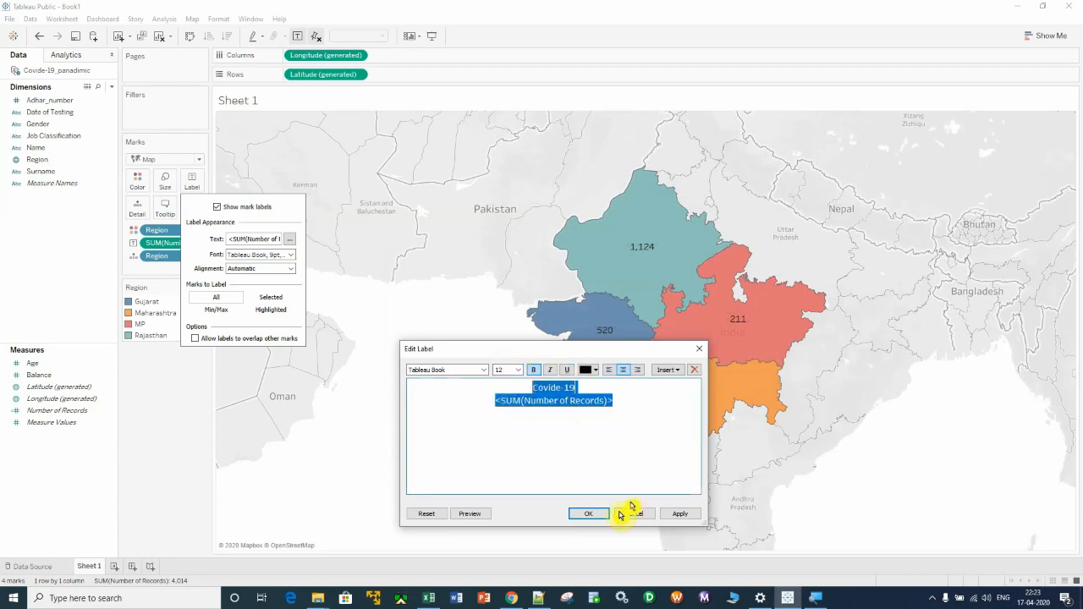
pyautogui.click(674, 516)
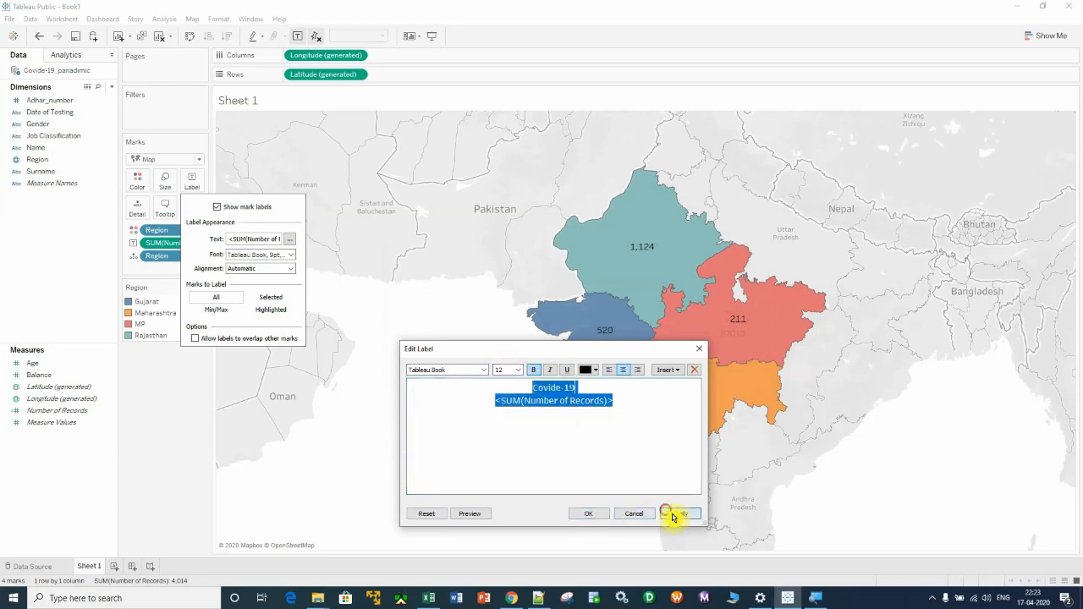
pyautogui.click(597, 514)
pyautogui.click(456, 405)
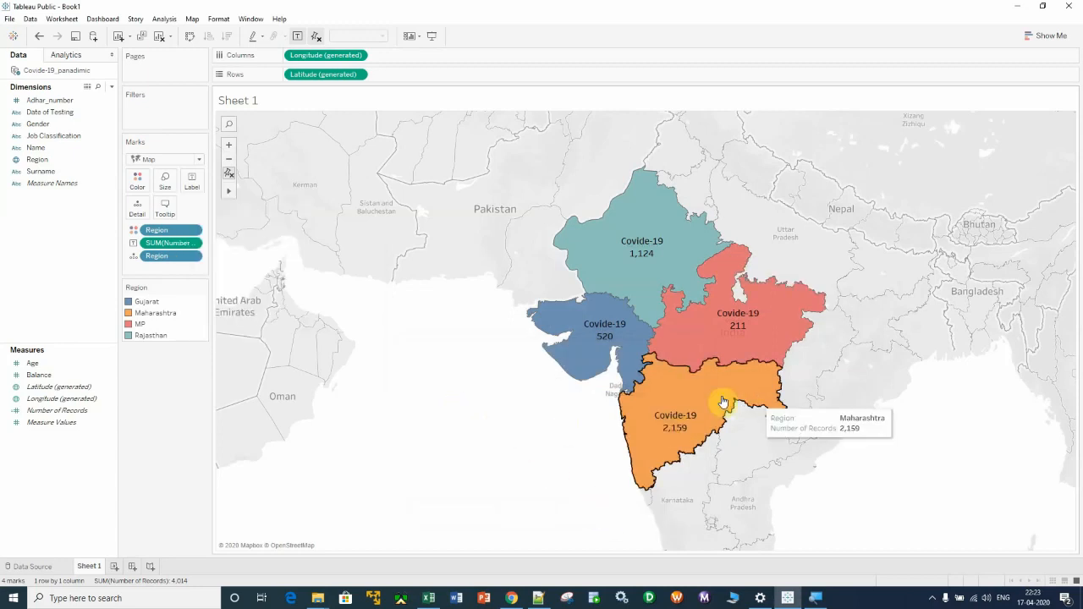
# Rename the Sheet 1 worksheet as Map
pyautogui.rightClick(86, 569)
pyautogui.click(127, 433)
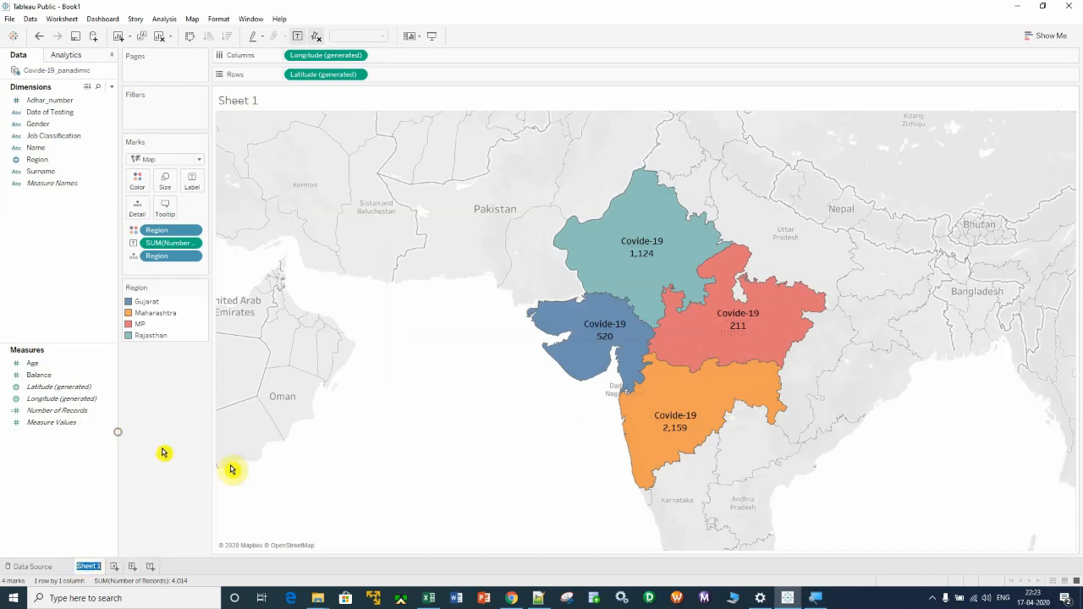
pyautogui.write('Map')
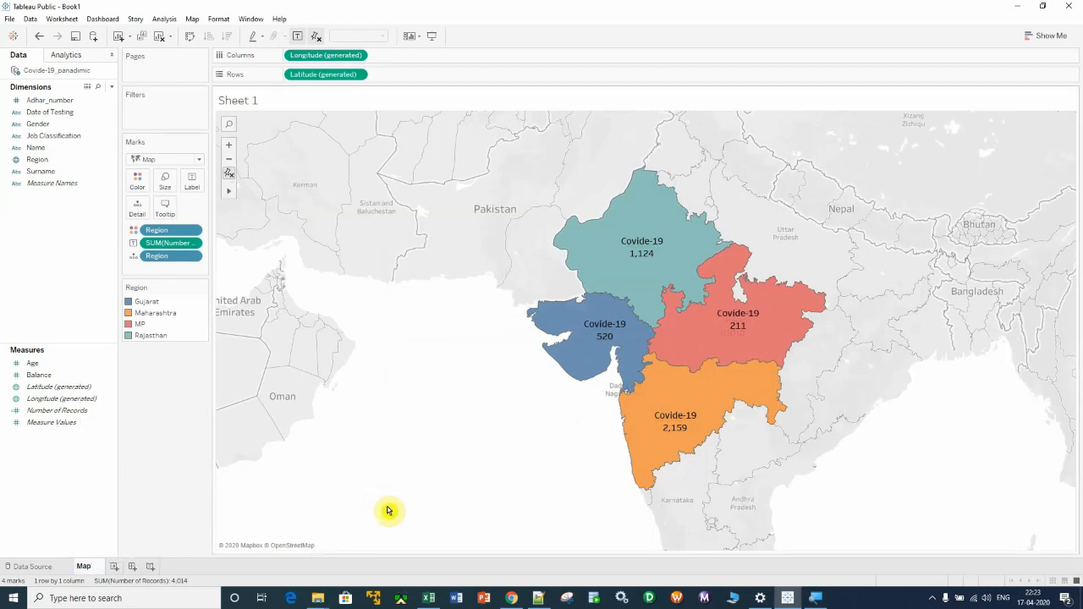
pyautogui.press('Return')
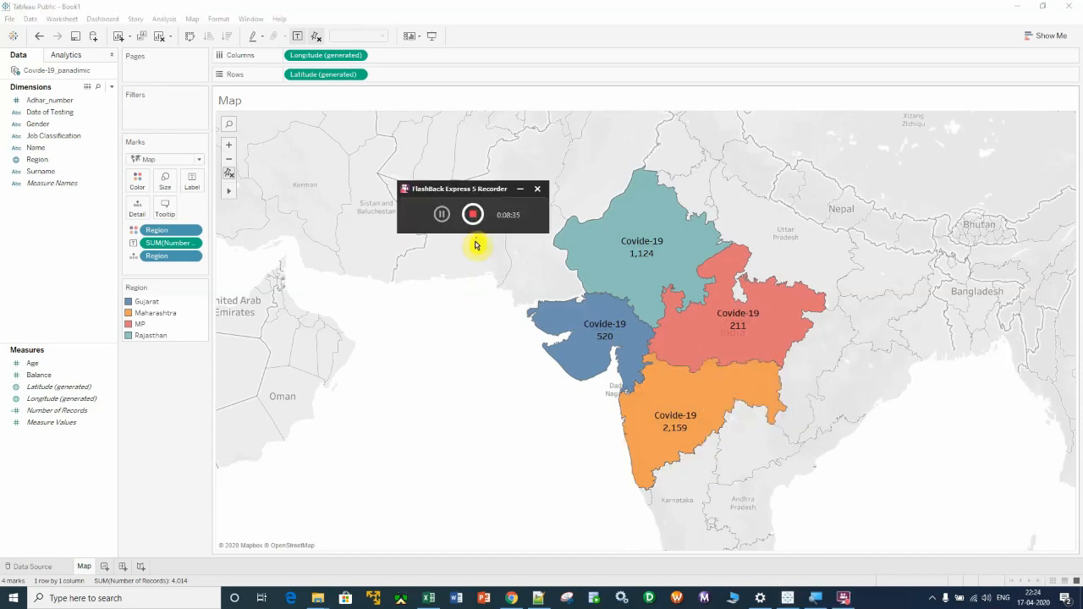
pyautogui.click(522, 190)
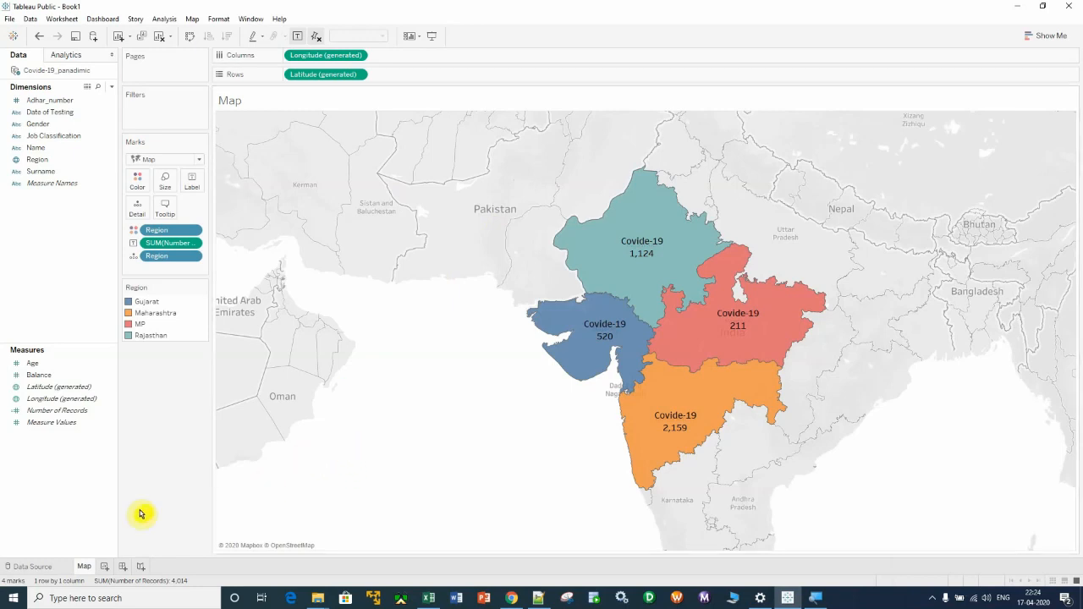
# Add a new worksheet and build a text table with Gender as rows and Number of Records as values
pyautogui.click(104, 568)
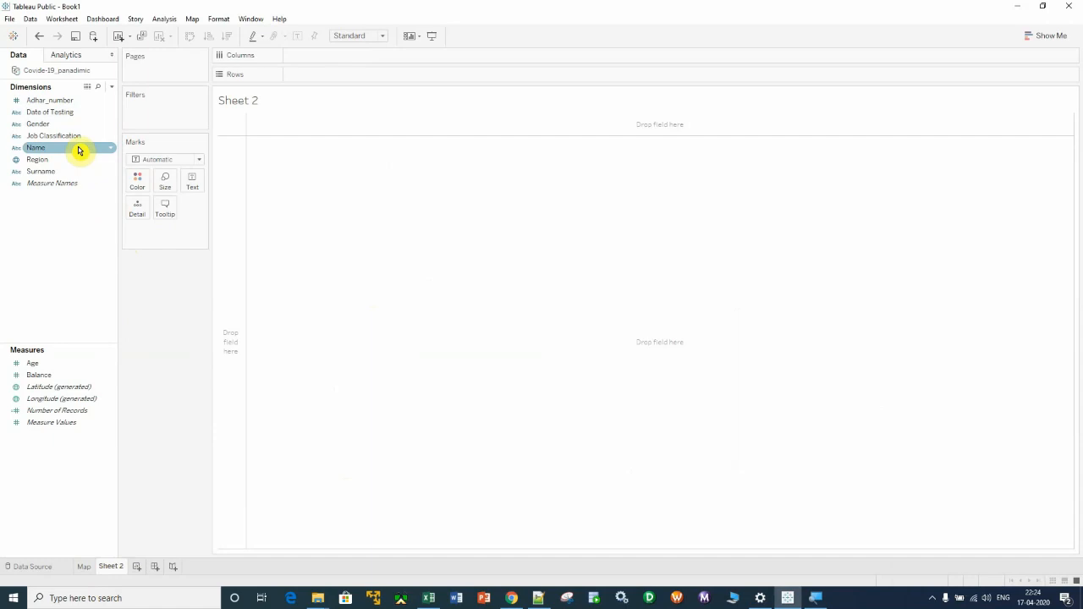
pyautogui.click(43, 127)
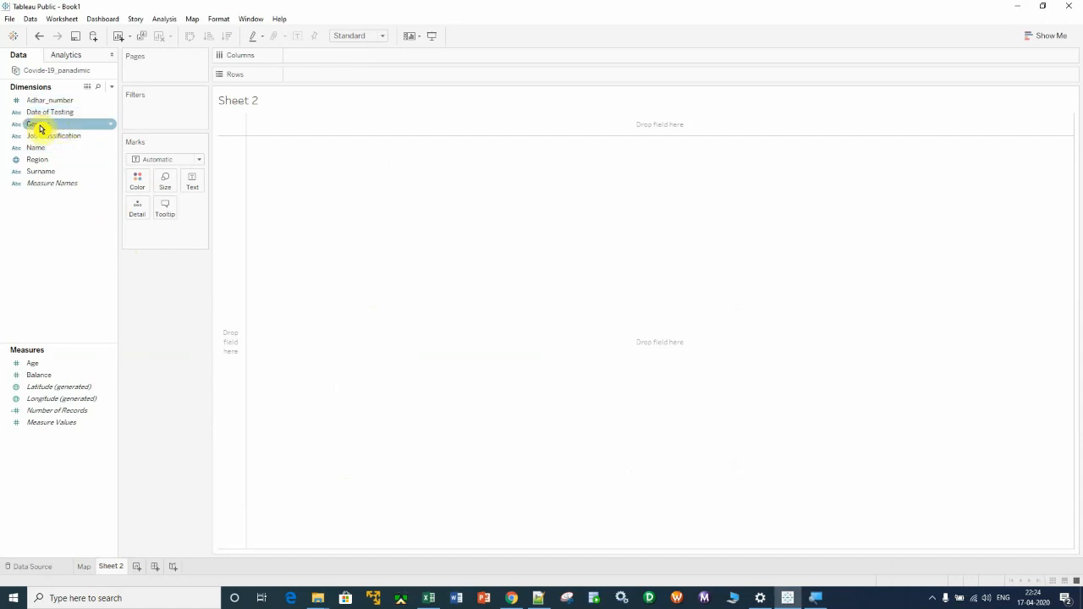
pyautogui.moveTo(37, 129); pyautogui.dragTo(395, 225)
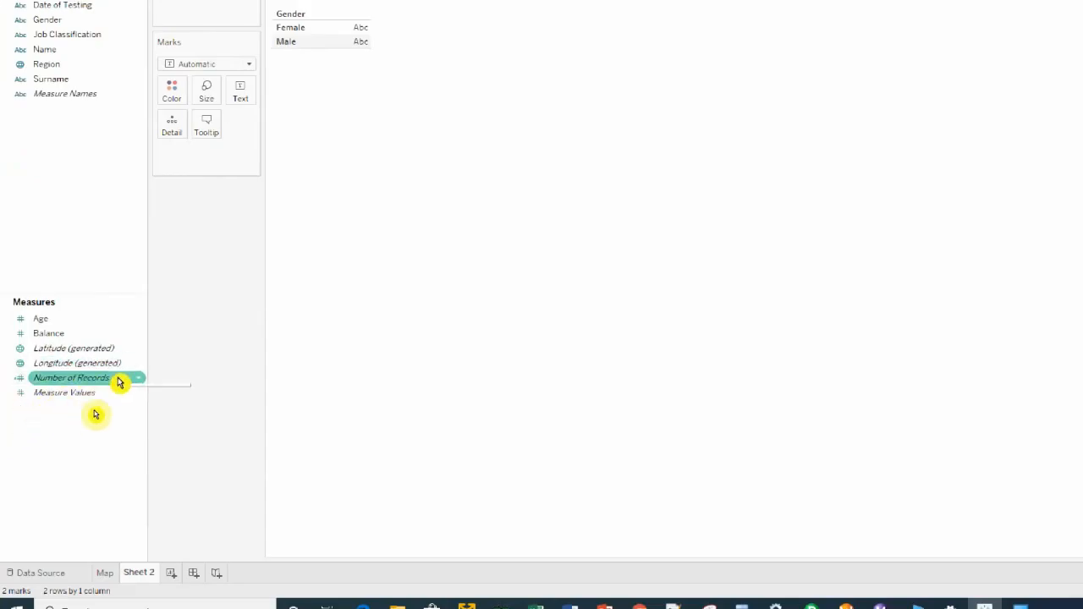
pyautogui.moveTo(120, 382); pyautogui.dragTo(303, 139)
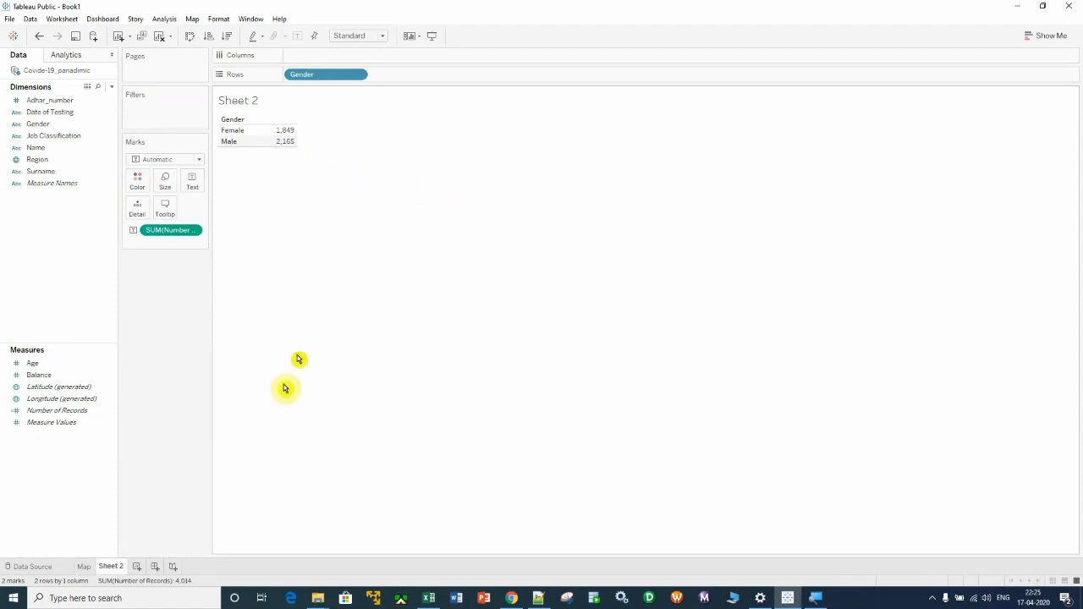
pyautogui.click(83, 566)
pyautogui.click(111, 566)
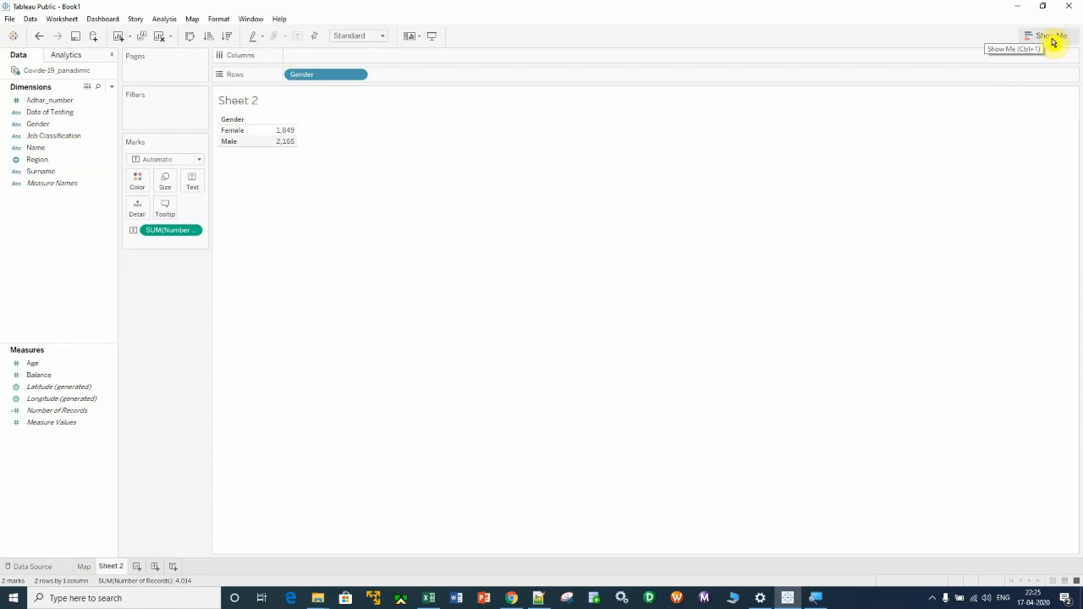
# Convert the gender table to a pie chart and place the Gender color legend beneath the Marks card
pyautogui.click(1051, 39)
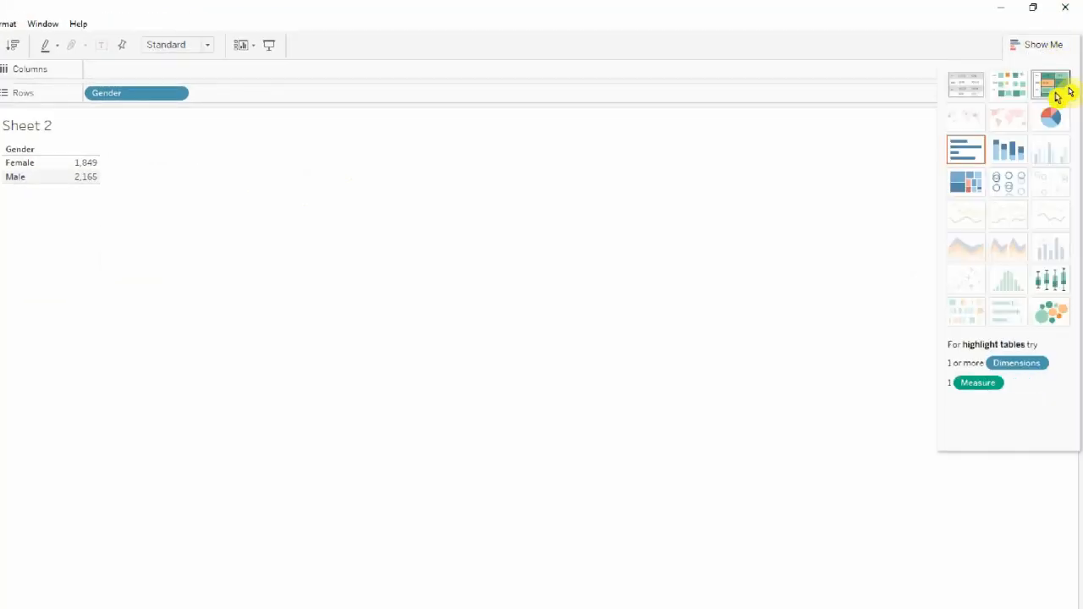
pyautogui.click(1051, 116)
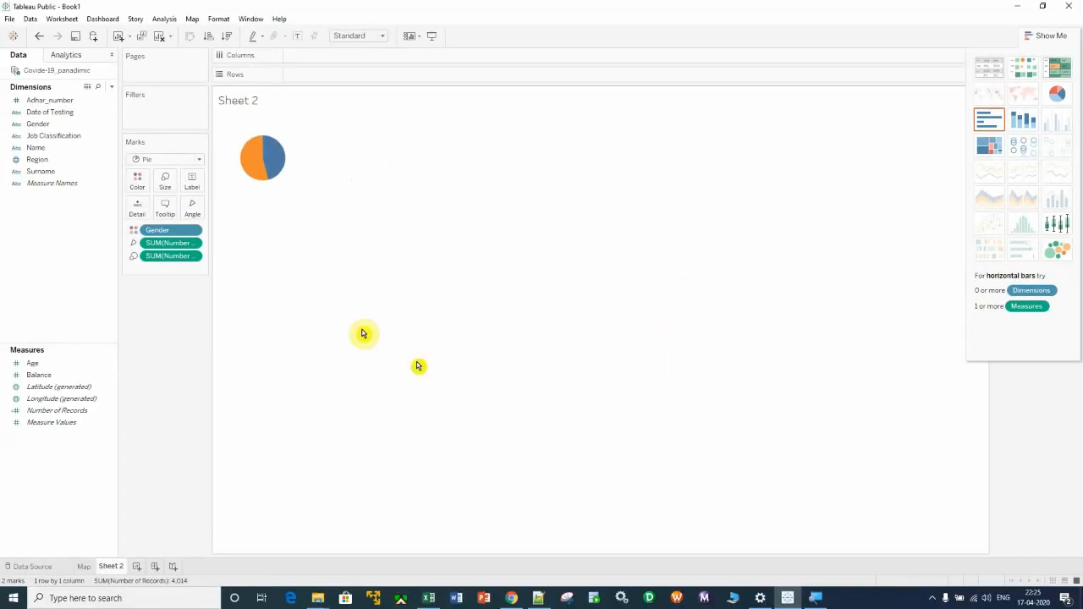
pyautogui.click(1051, 36)
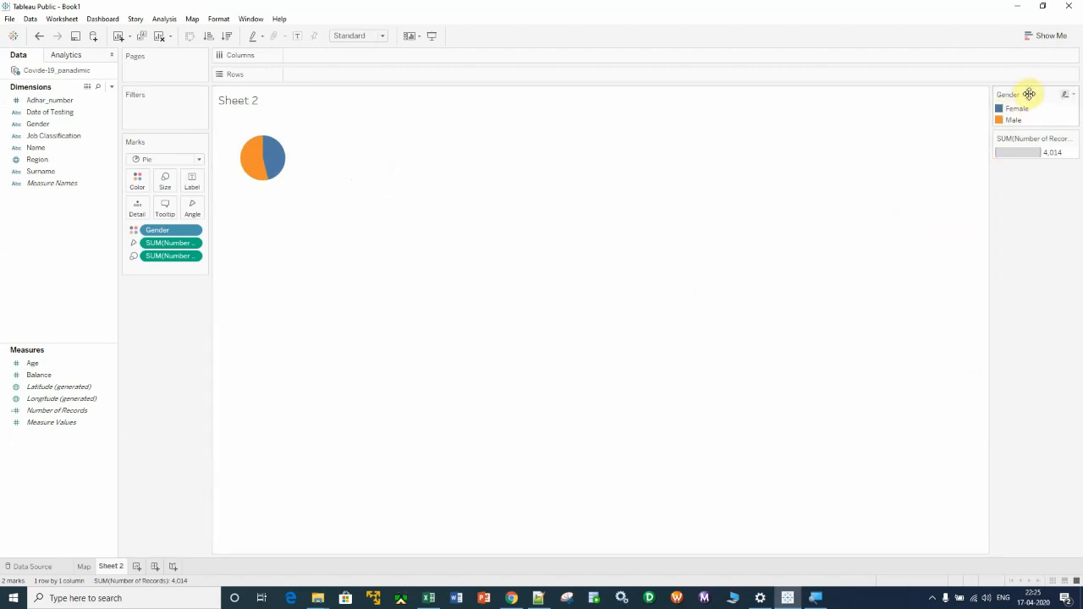
pyautogui.moveTo(1035, 92); pyautogui.dragTo(162, 320)
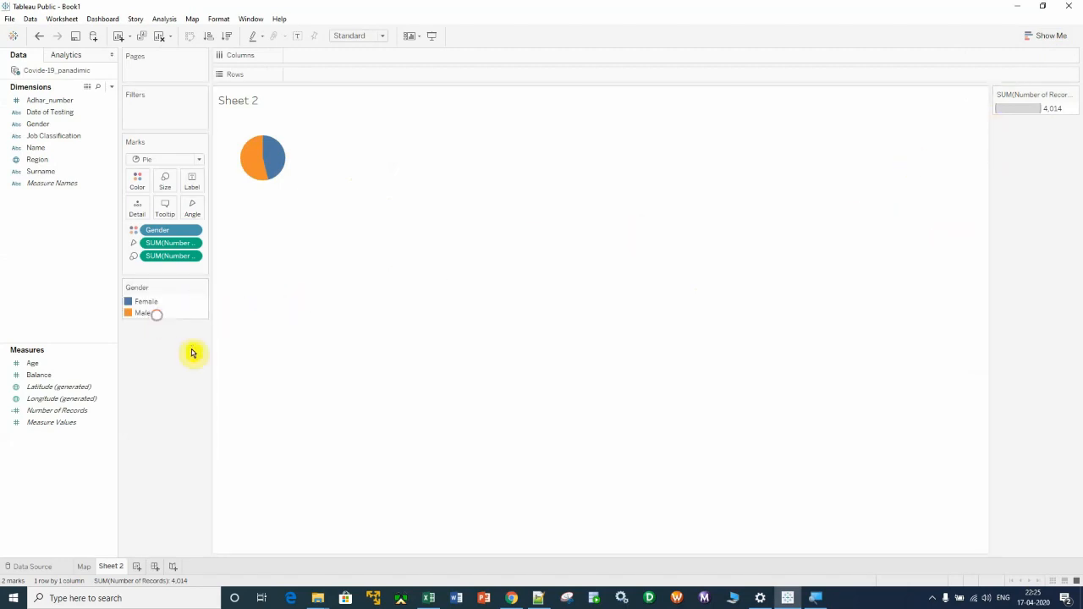
# Recolor the Gender values in the pie chart with blue for Male and pink for Female
pyautogui.doubleClick(149, 305)
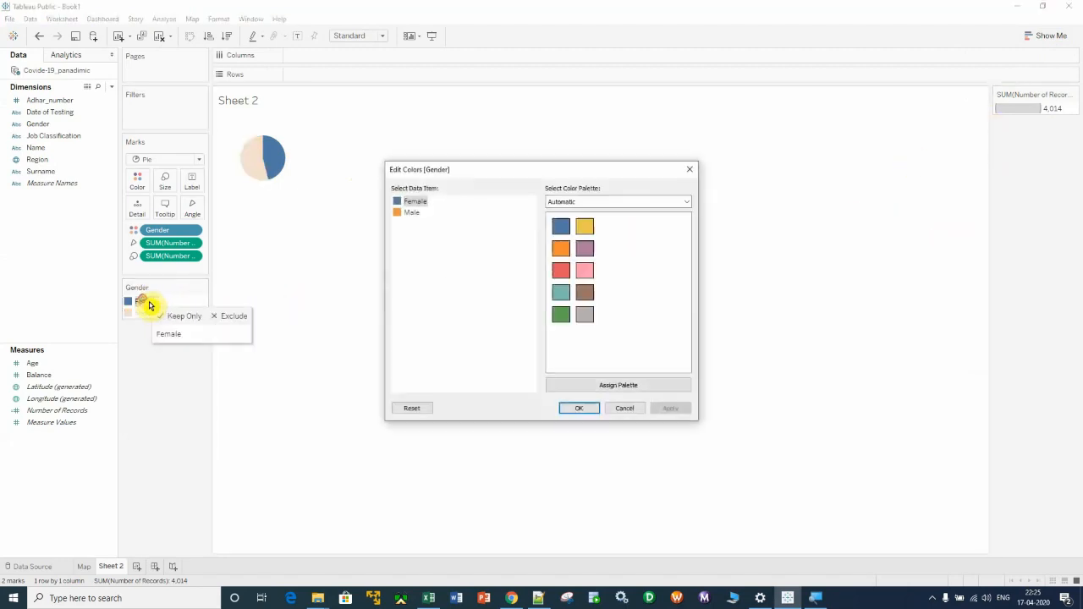
pyautogui.click(411, 213)
pyautogui.click(560, 227)
pyautogui.click(412, 203)
pyautogui.click(584, 272)
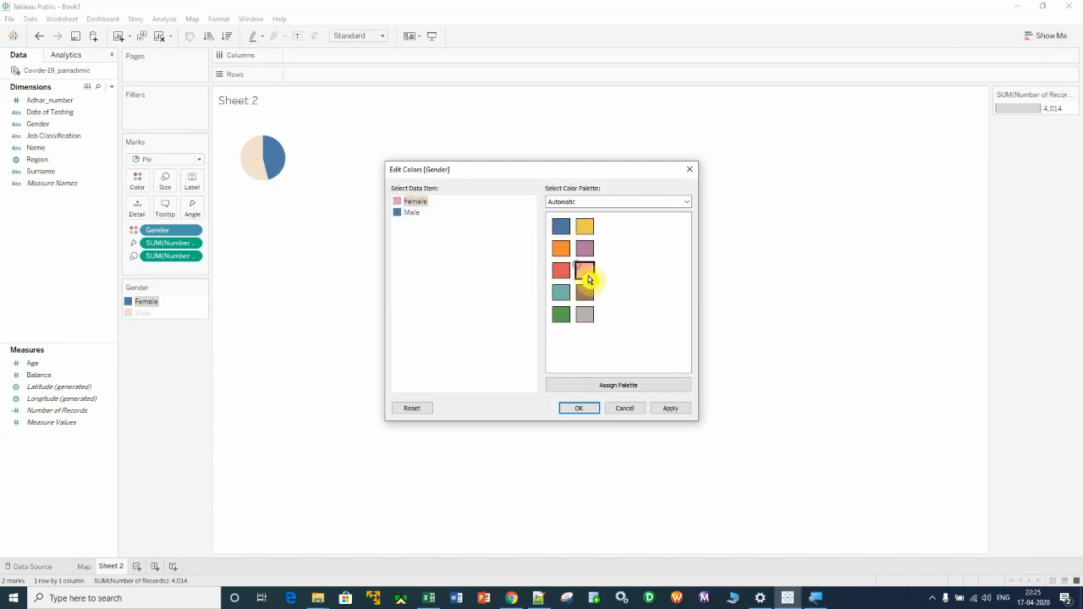
pyautogui.click(677, 414)
pyautogui.click(575, 410)
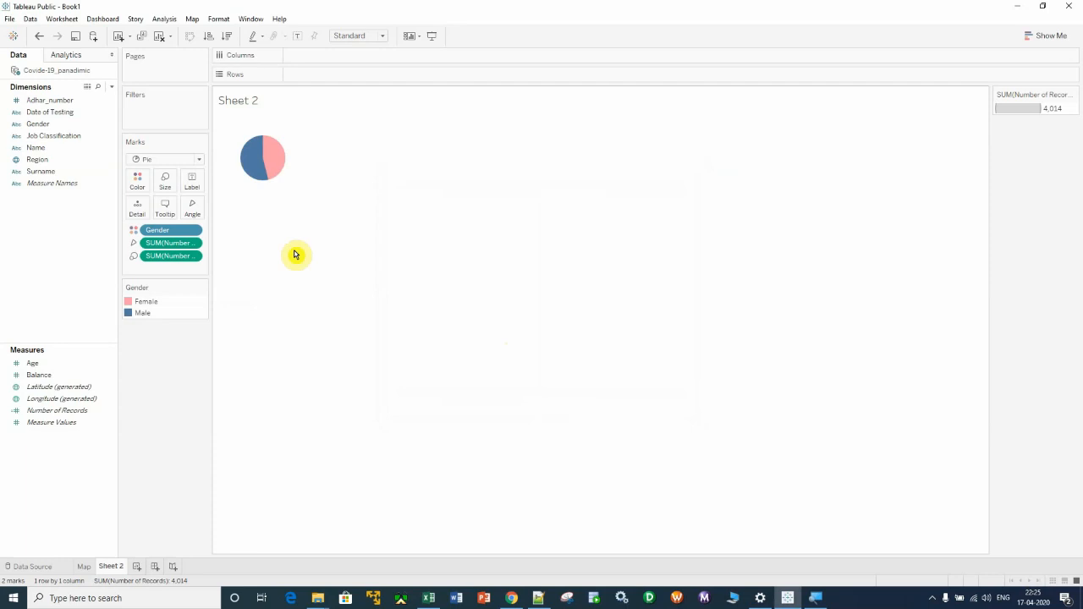
# Label the pie slices with Number of Records, calculated as percent of total
pyautogui.click(85, 411)
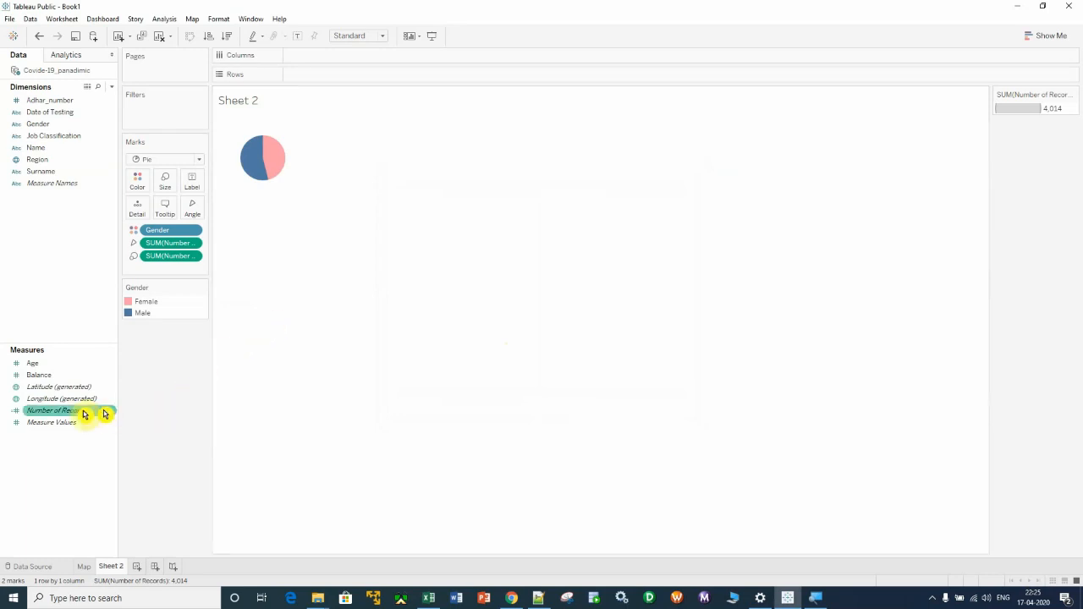
pyautogui.moveTo(56, 416); pyautogui.dragTo(194, 182)
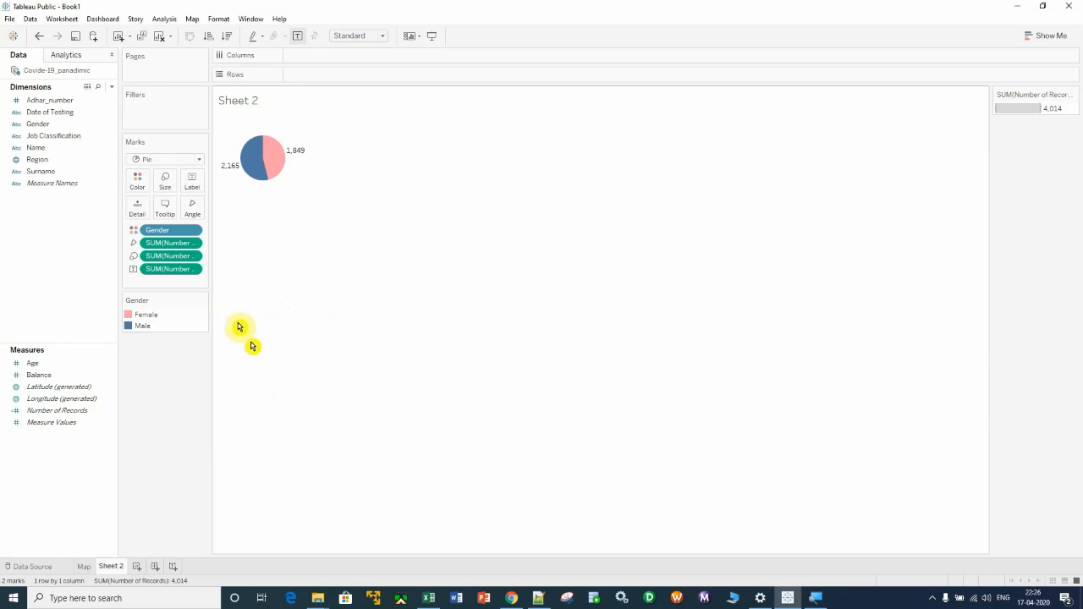
pyautogui.click(195, 272)
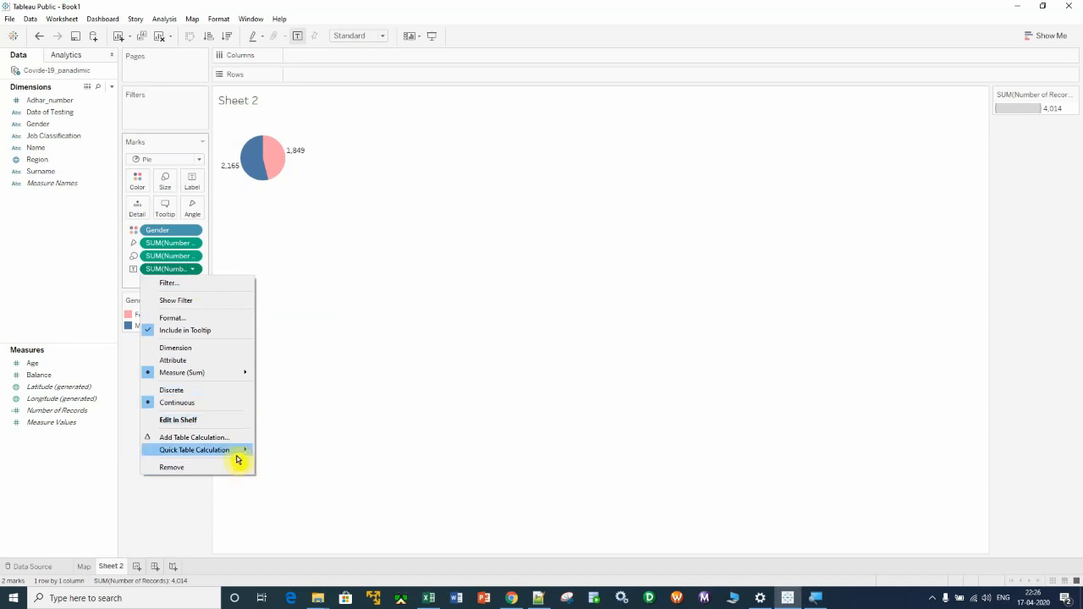
pyautogui.moveTo(220, 455)
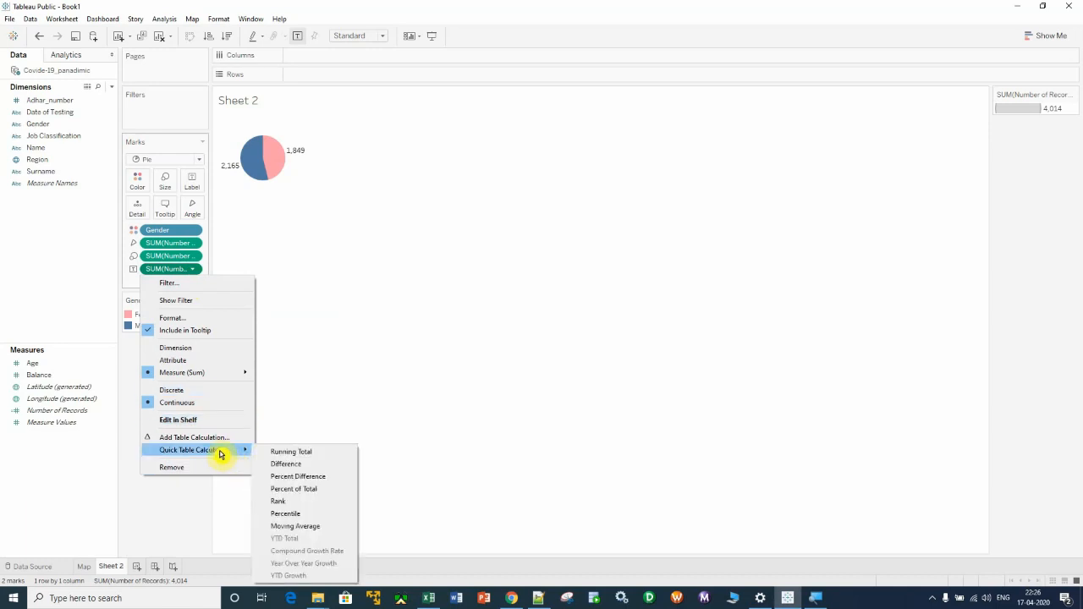
pyautogui.click(338, 494)
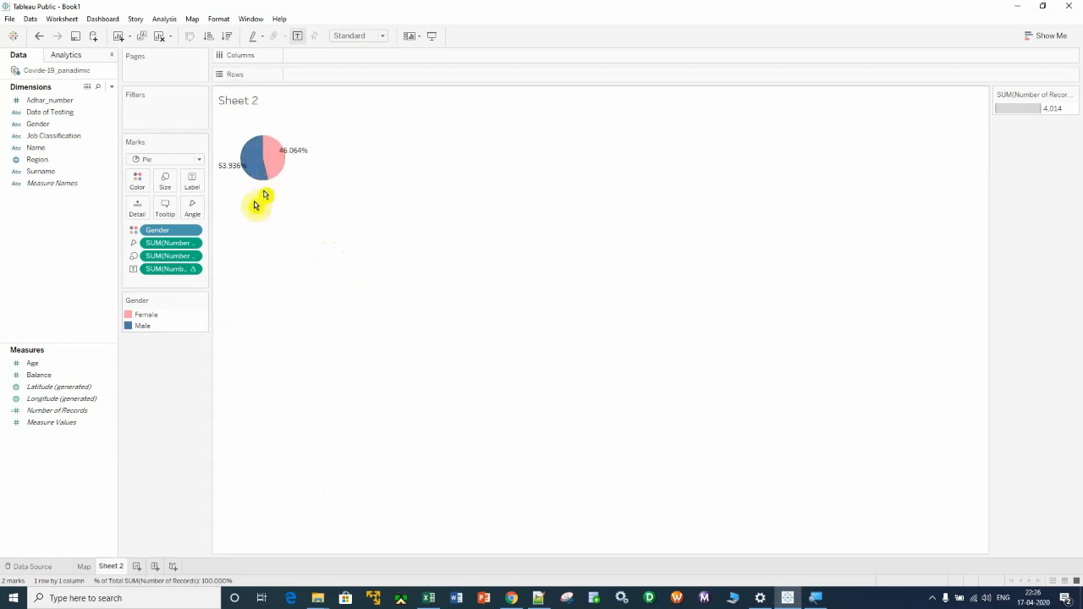
pyautogui.moveTo(246, 157)
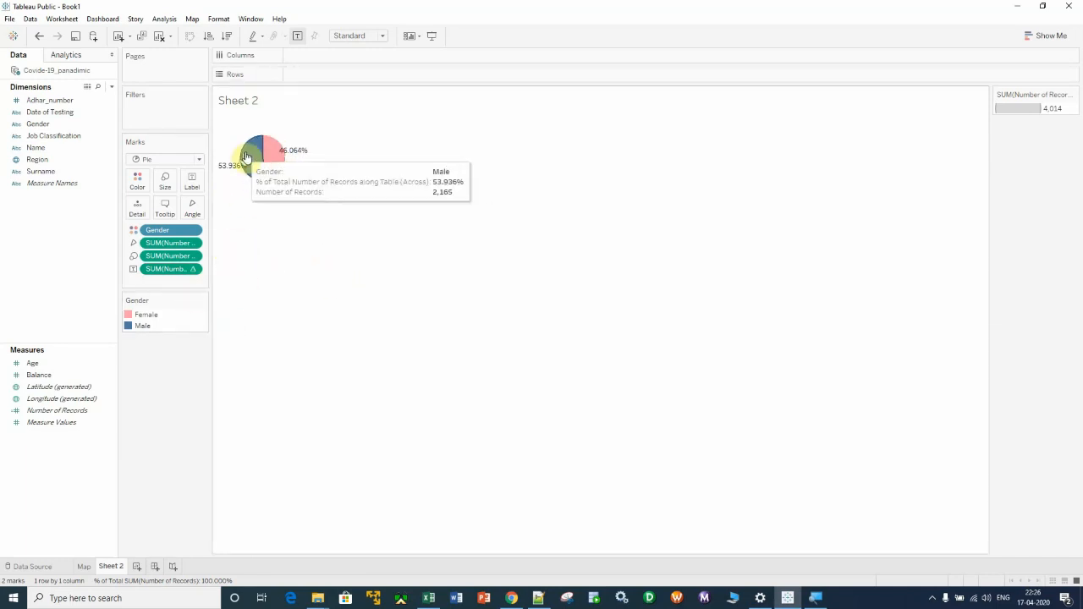
# Format the pie chart's label numbers as percentages with 0 decimal places
pyautogui.rightClick(192, 272)
pyautogui.click(194, 317)
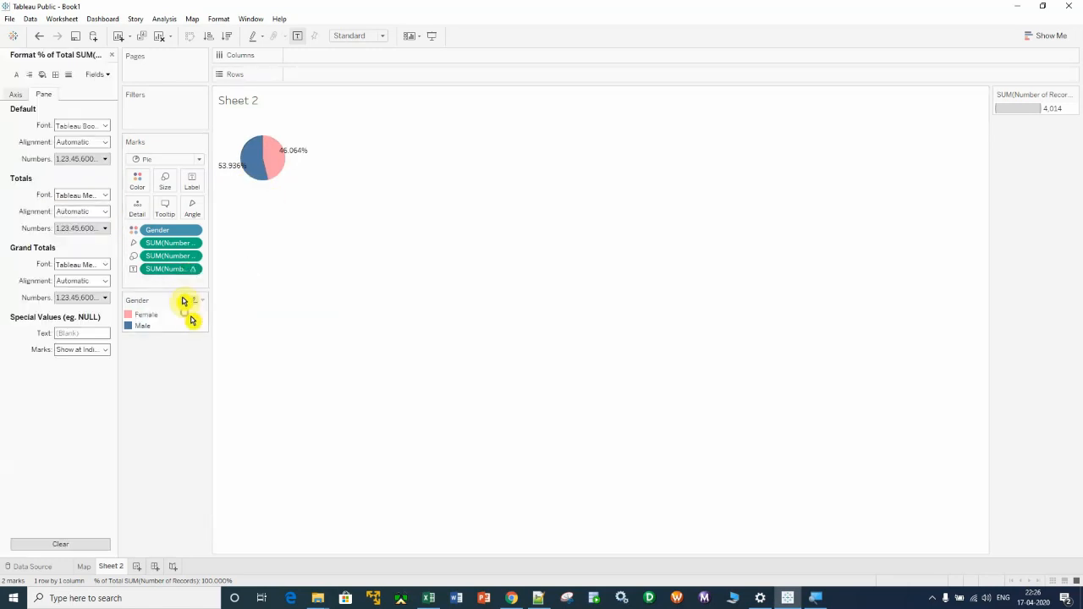
pyautogui.click(102, 160)
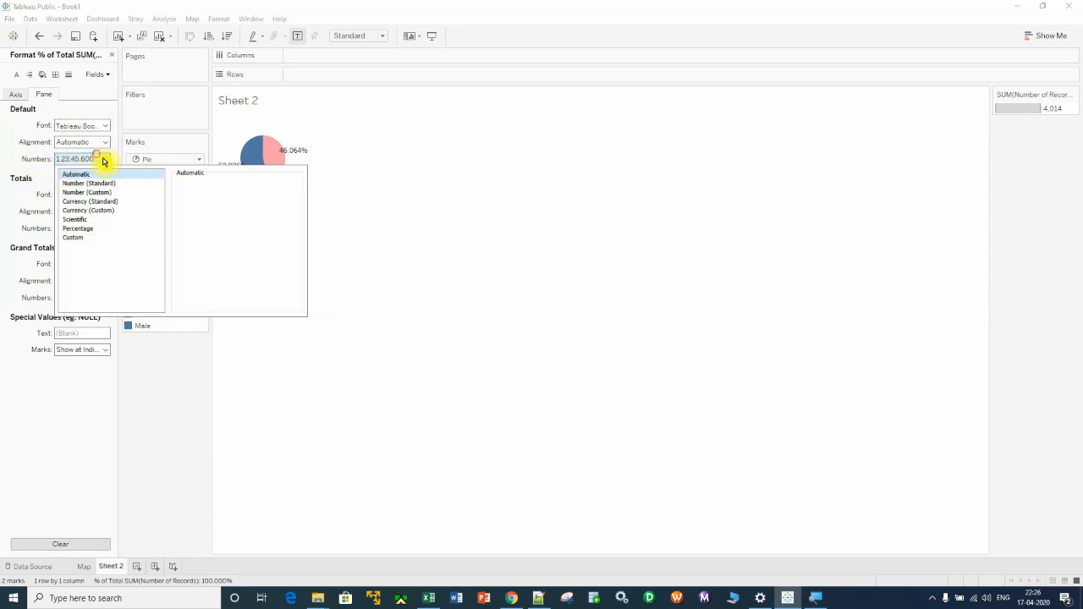
pyautogui.click(90, 229)
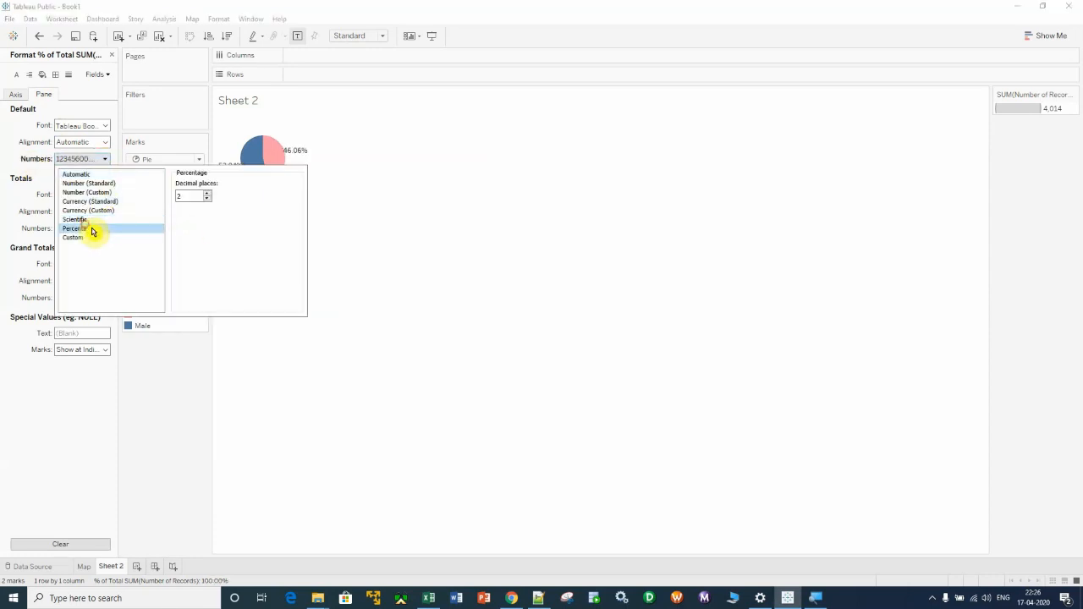
pyautogui.doubleClick(194, 195)
pyautogui.write('0')
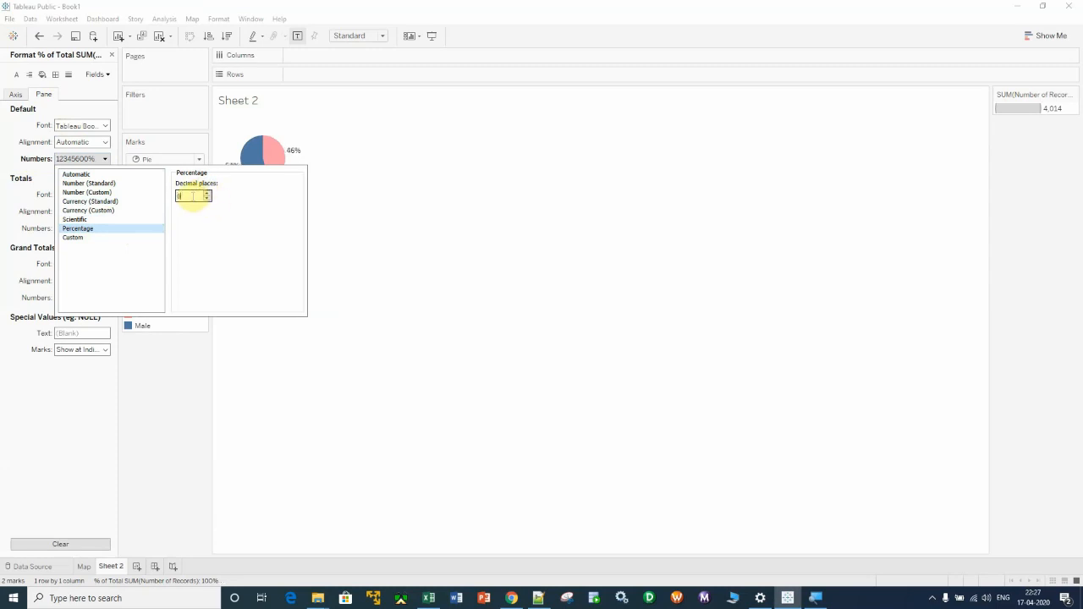
pyautogui.click(371, 254)
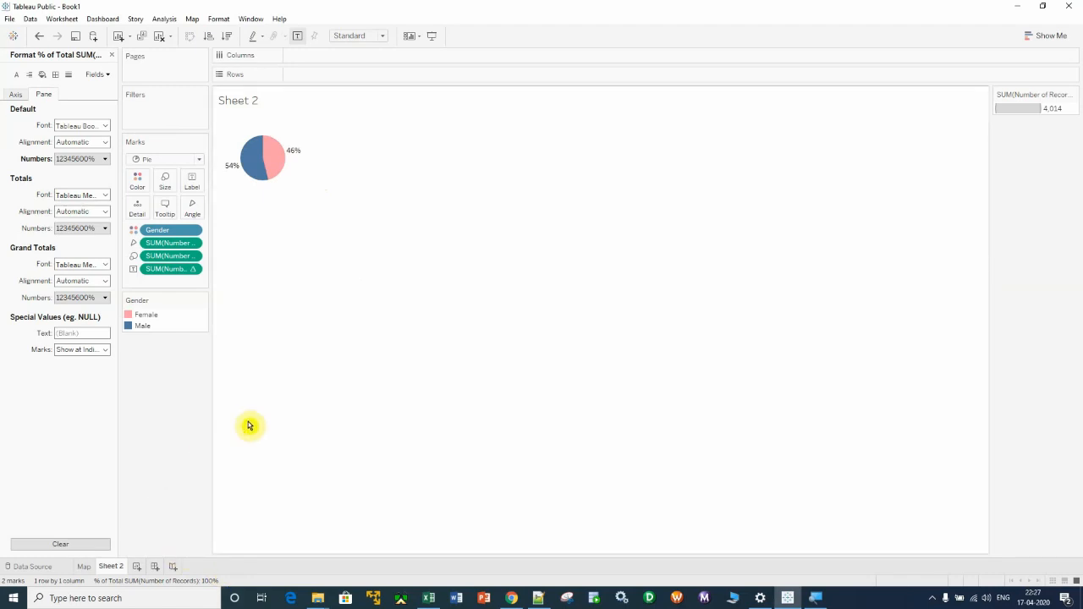
# Add a new worksheet and rename the Sheet 2 worksheet as pie chart
pyautogui.click(136, 566)
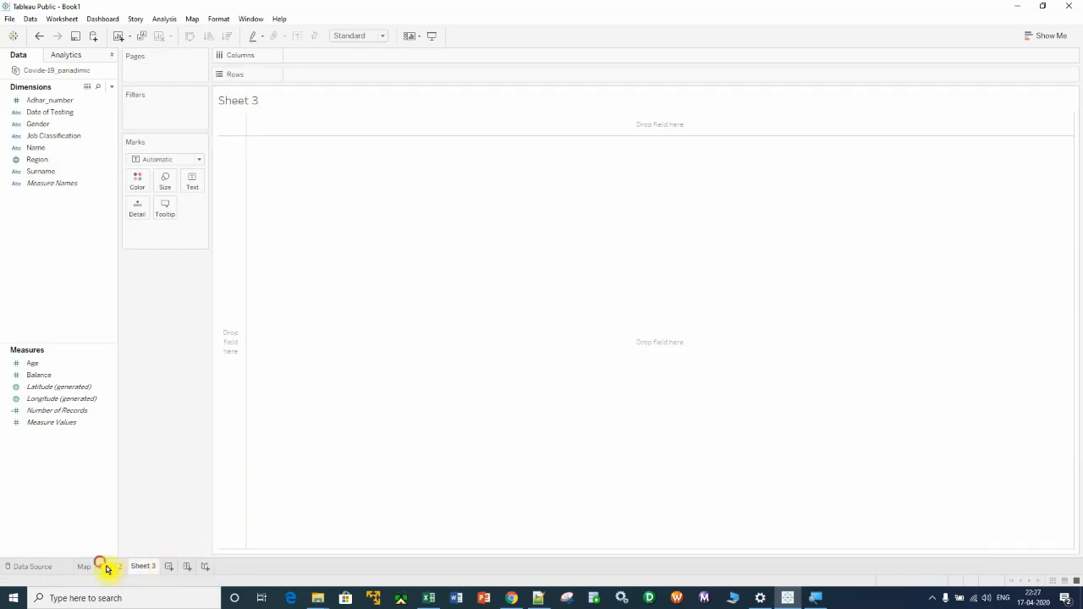
pyautogui.click(106, 566)
pyautogui.rightClick(112, 569)
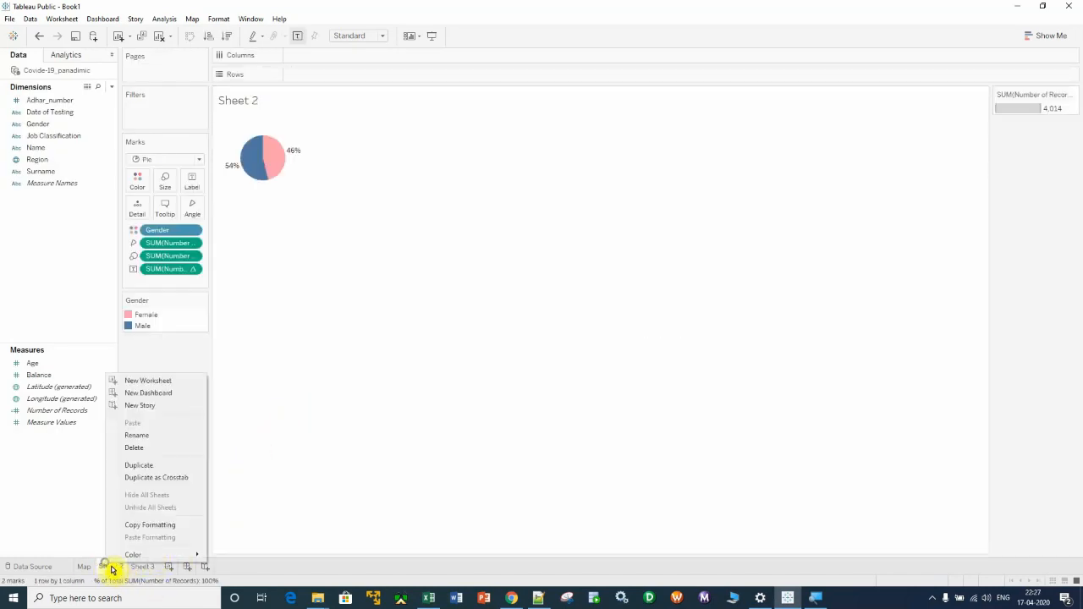
pyautogui.click(148, 435)
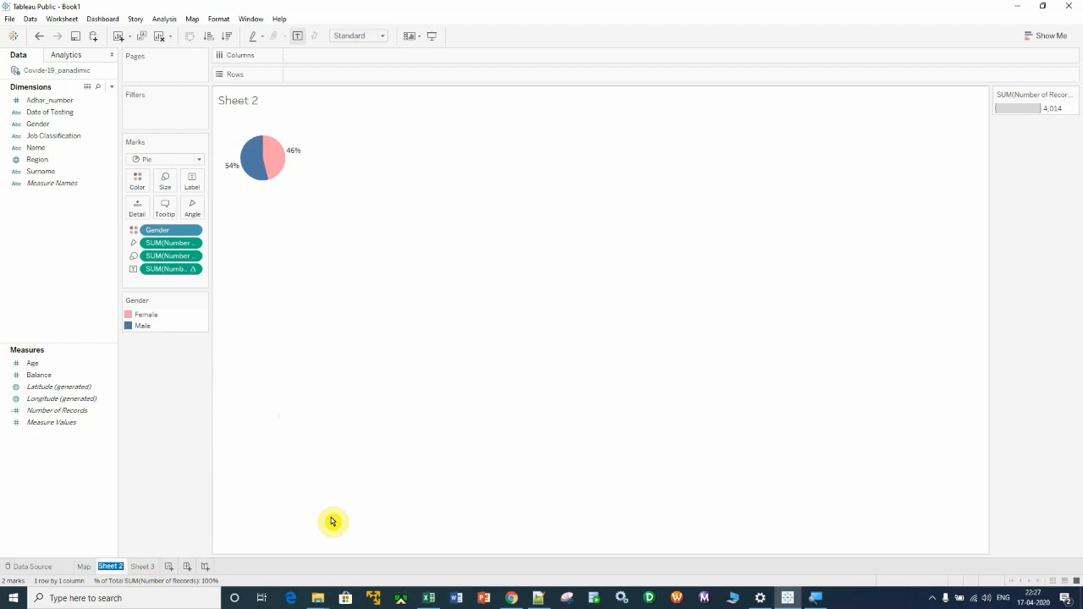
pyautogui.write('pie chart')
pyautogui.press('Return')
# Rename the Sheet 3 worksheet as Age Distribution
pyautogui.click(146, 567)
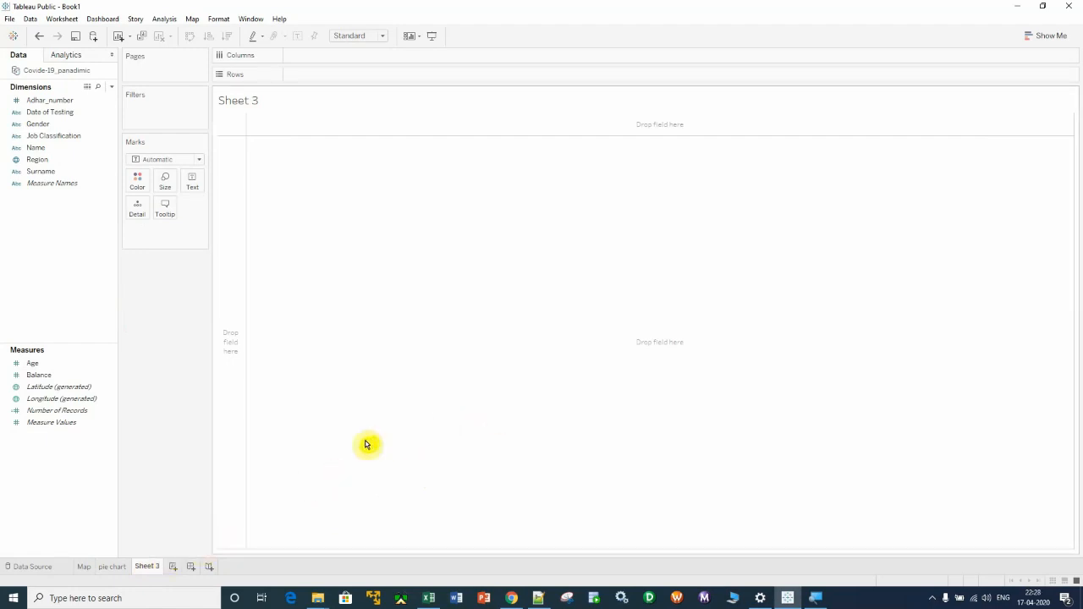
pyautogui.rightClick(143, 565)
pyautogui.click(191, 435)
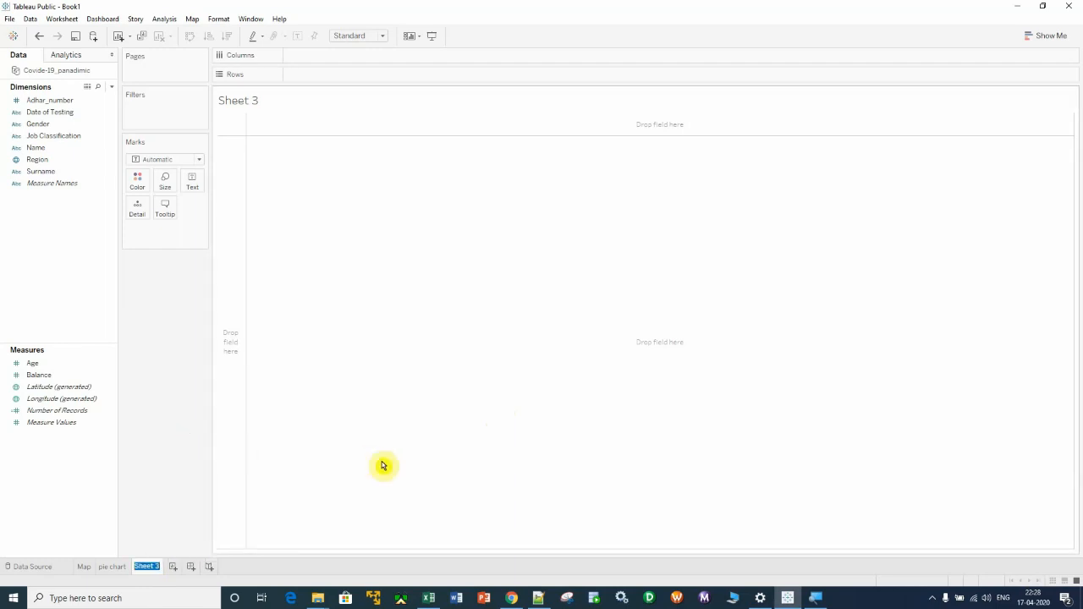
pyautogui.write('Age Distr')
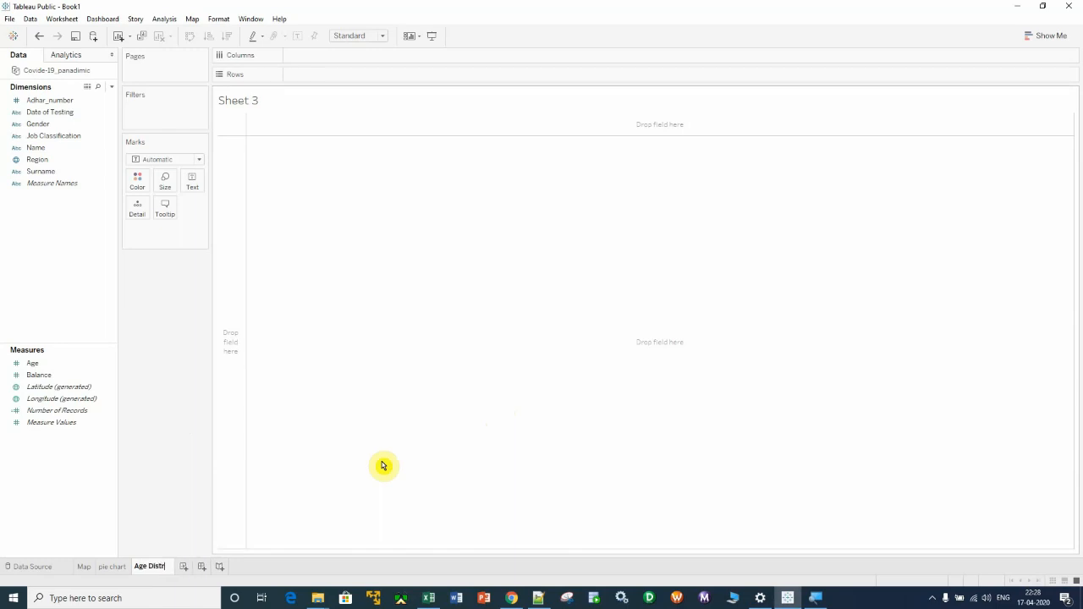
pyautogui.write('ibution')
pyautogui.press('Return')
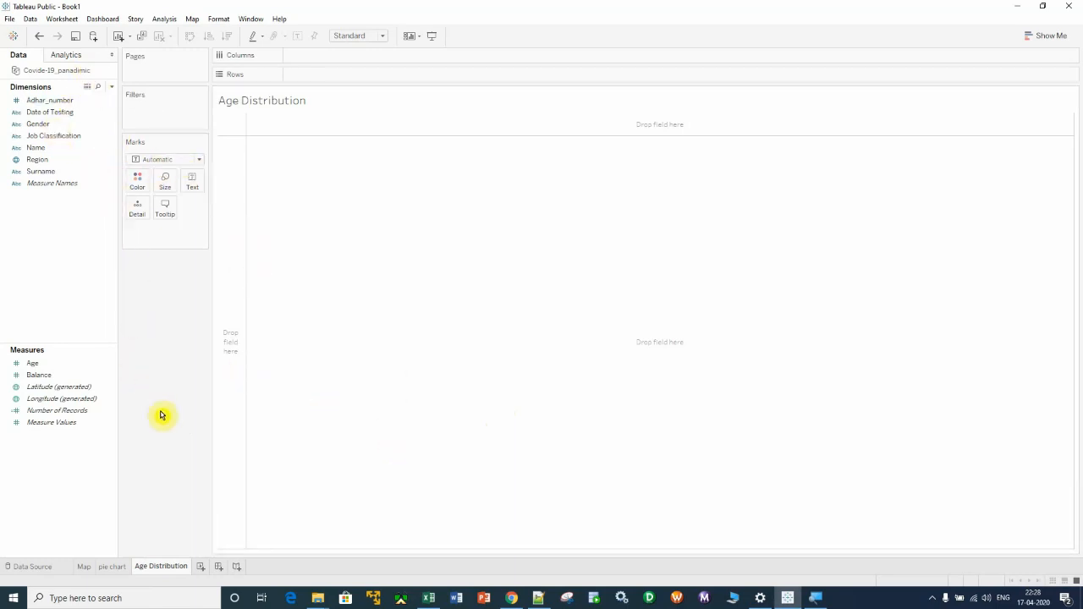
# Place Age on the columns of the Age Distribution sheet and convert it from a sum to a dimension
pyautogui.click(42, 364)
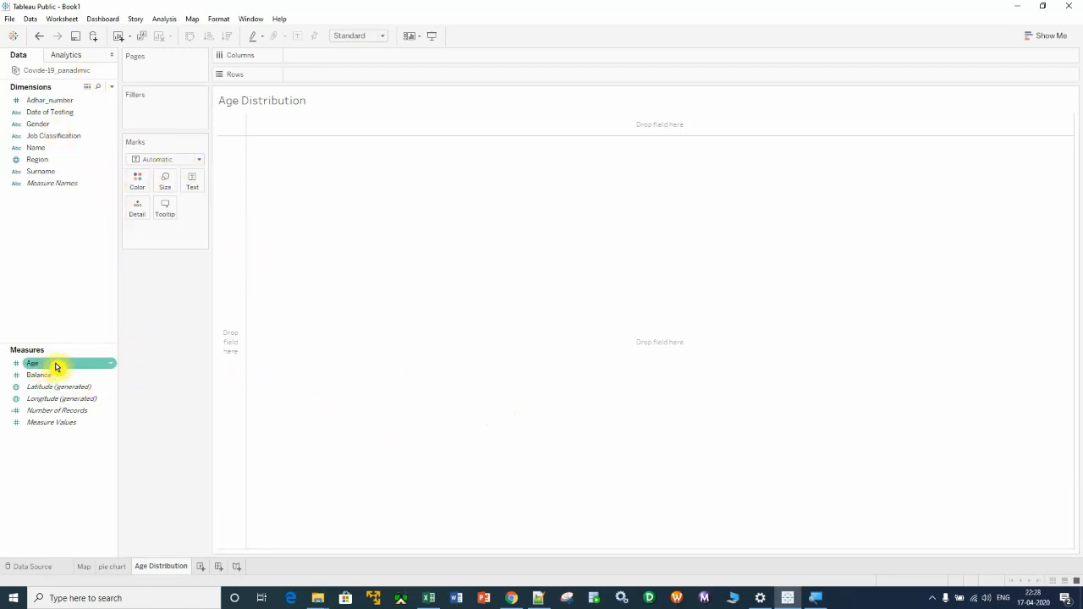
pyautogui.click(45, 387)
pyautogui.click(43, 365)
pyautogui.moveTo(45, 366); pyautogui.dragTo(333, 54)
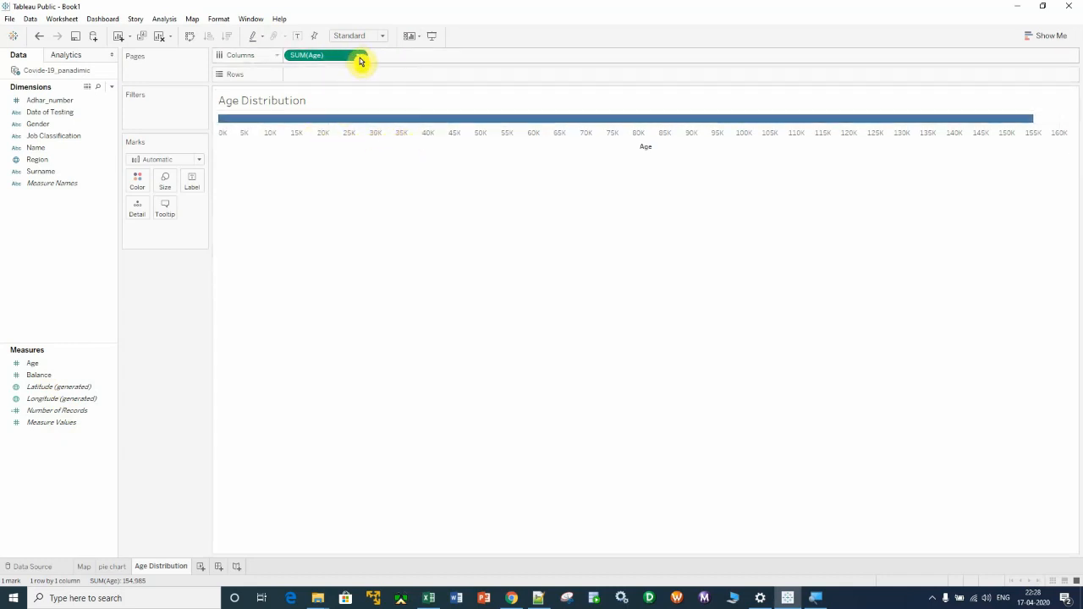
pyautogui.click(359, 57)
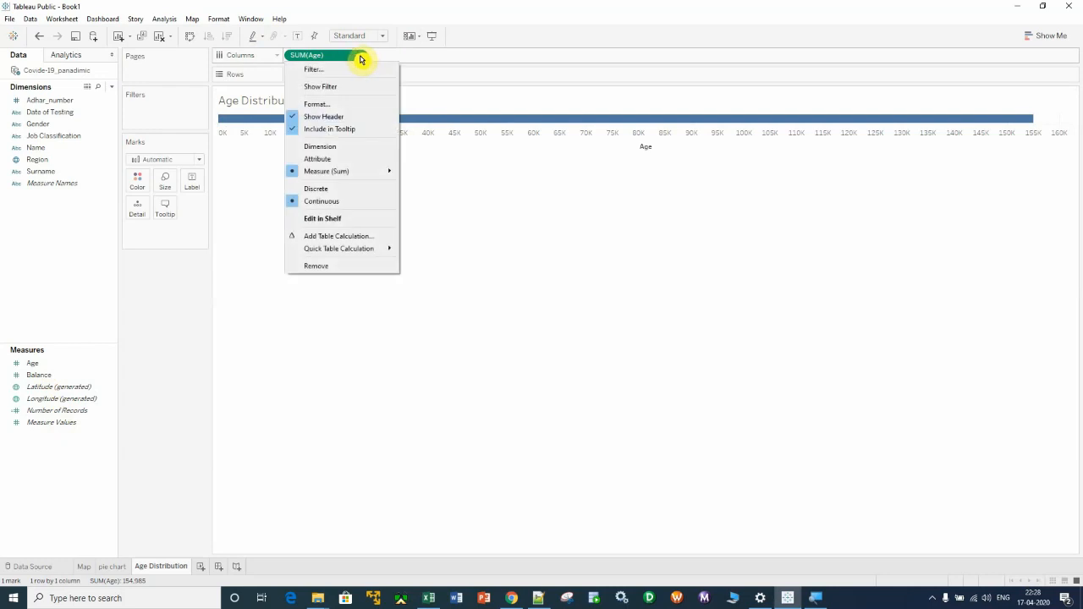
pyautogui.click(363, 146)
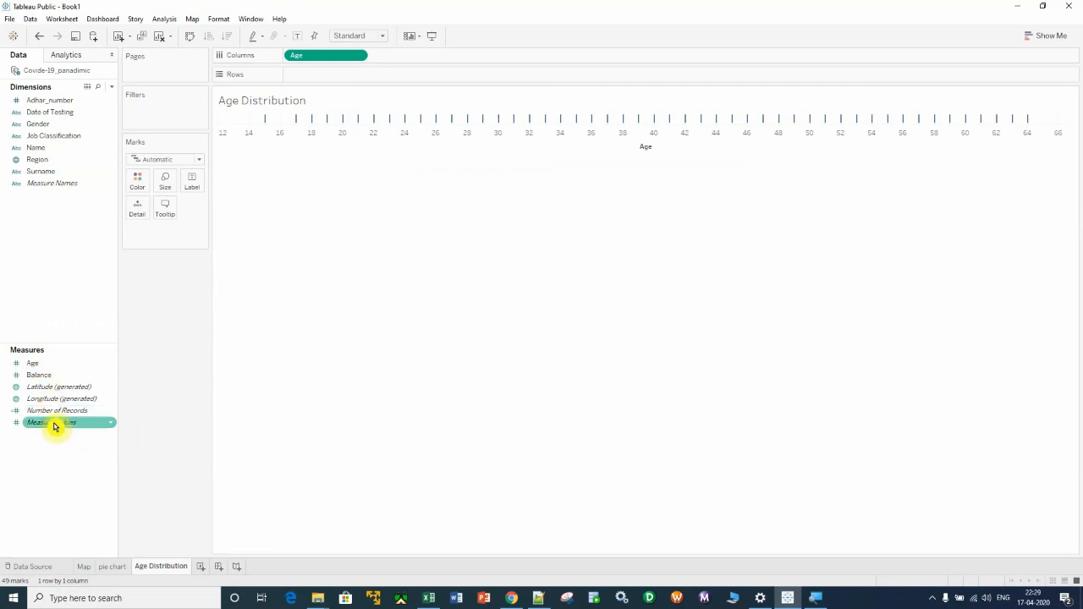
# Add Number of Records as rows against Age and change the mark type to Bar
pyautogui.moveTo(46, 414); pyautogui.dragTo(326, 81)
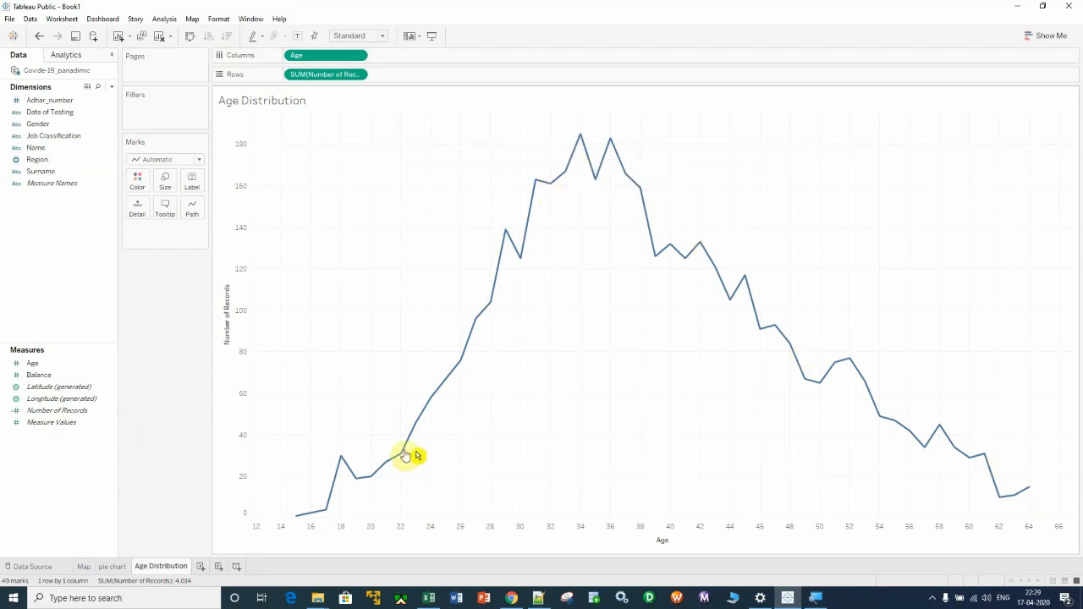
pyautogui.moveTo(340, 459)
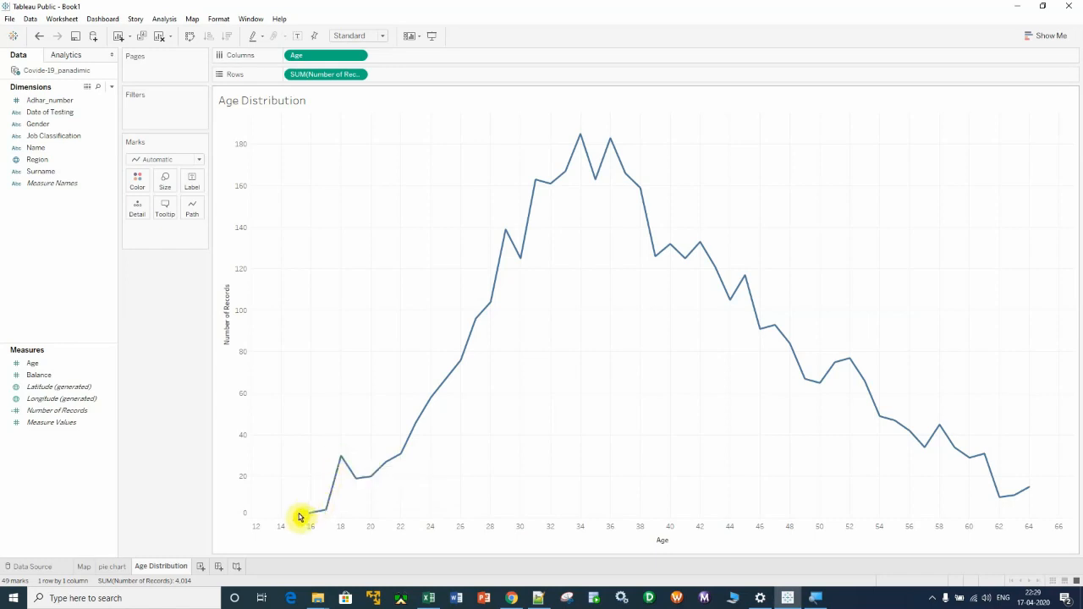
pyautogui.moveTo(321, 513)
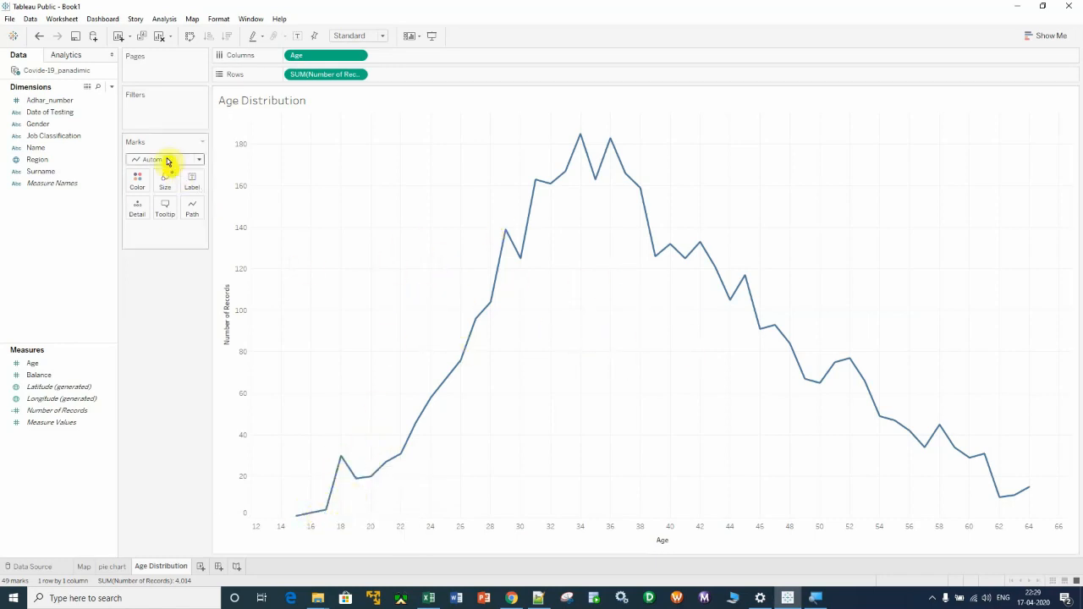
pyautogui.click(199, 160)
pyautogui.click(185, 185)
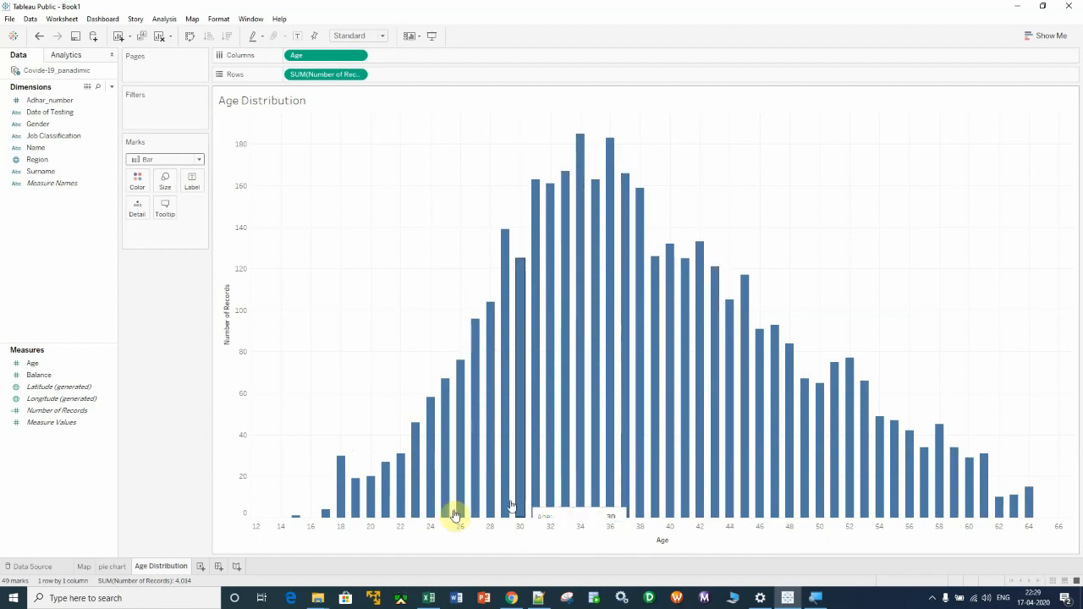
# Create bins from the Age measure with a bin size of 5, keeping the field name Age (bin)
pyautogui.click(71, 376)
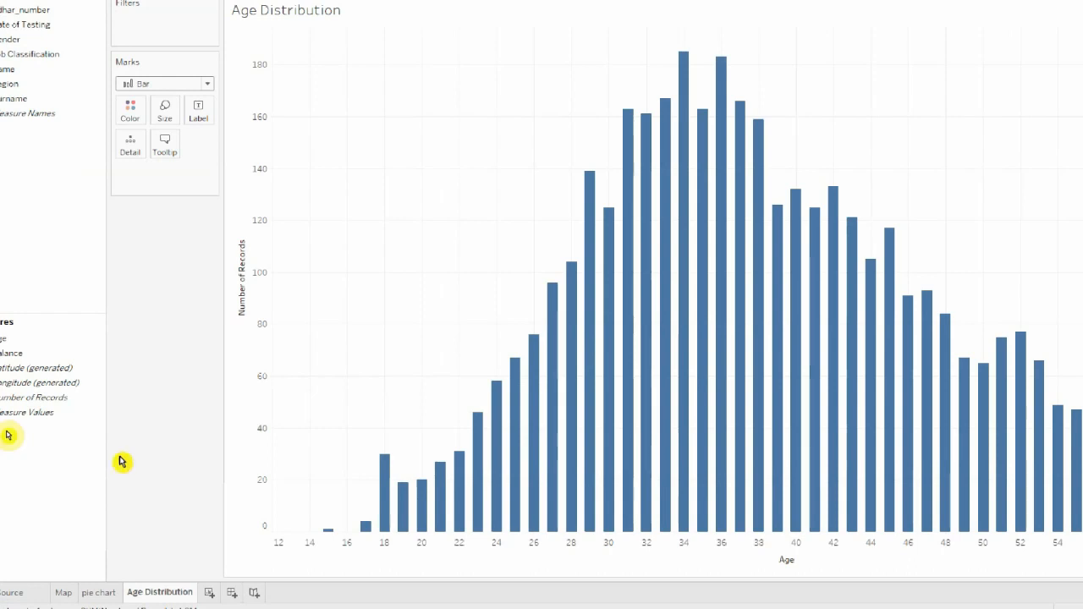
pyautogui.click(2, 338)
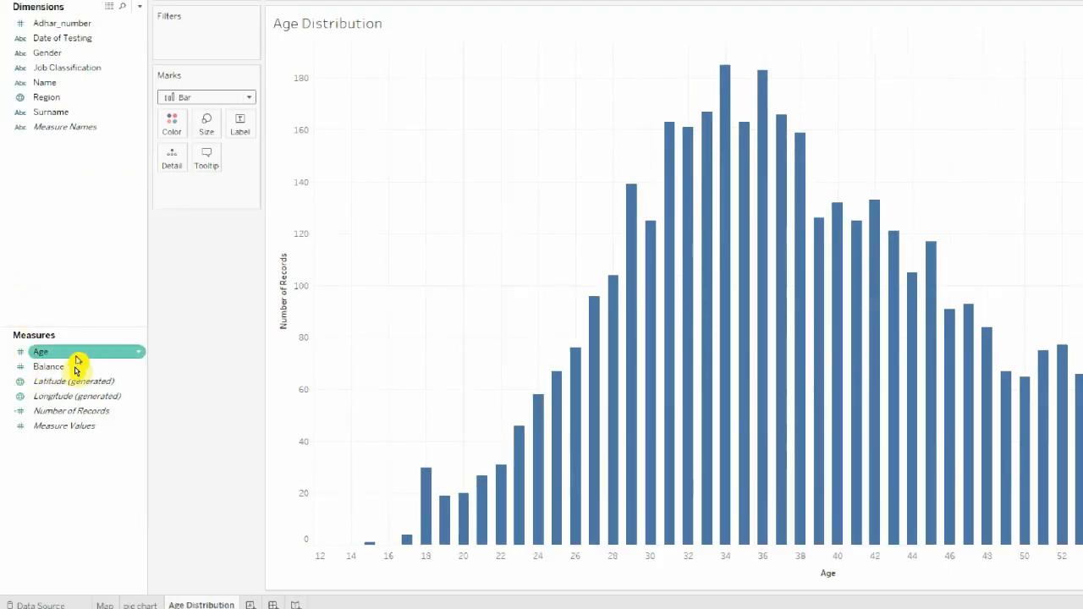
pyautogui.rightClick(133, 356)
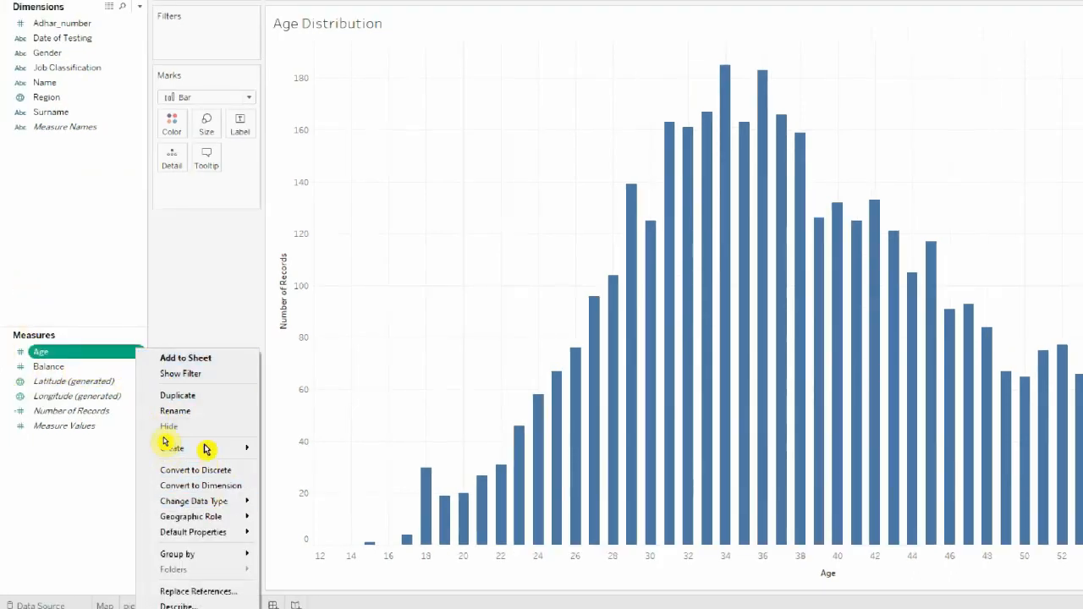
pyautogui.moveTo(224, 450)
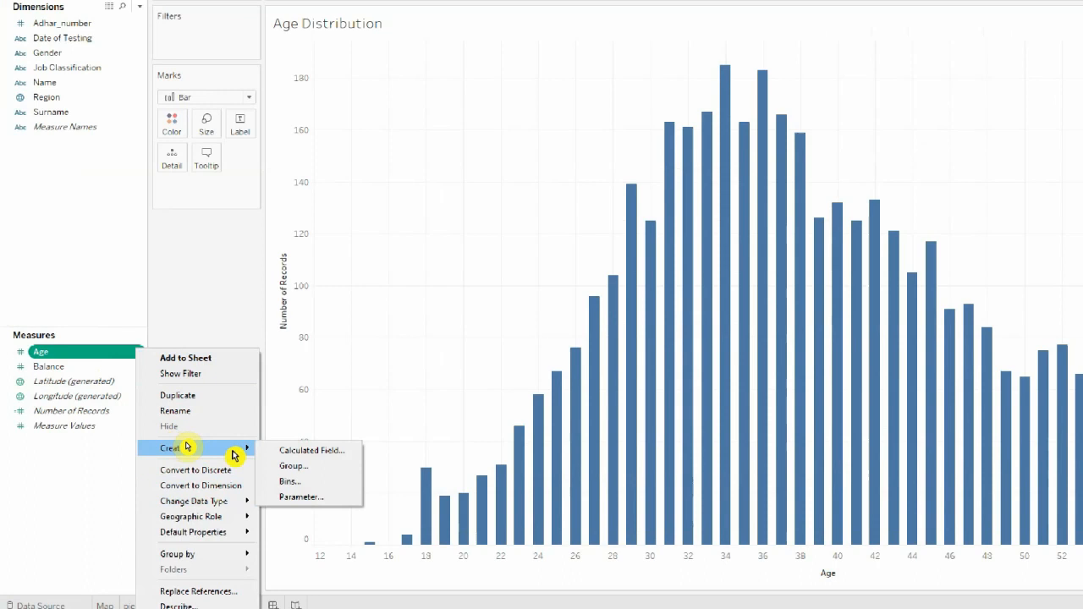
pyautogui.click(301, 483)
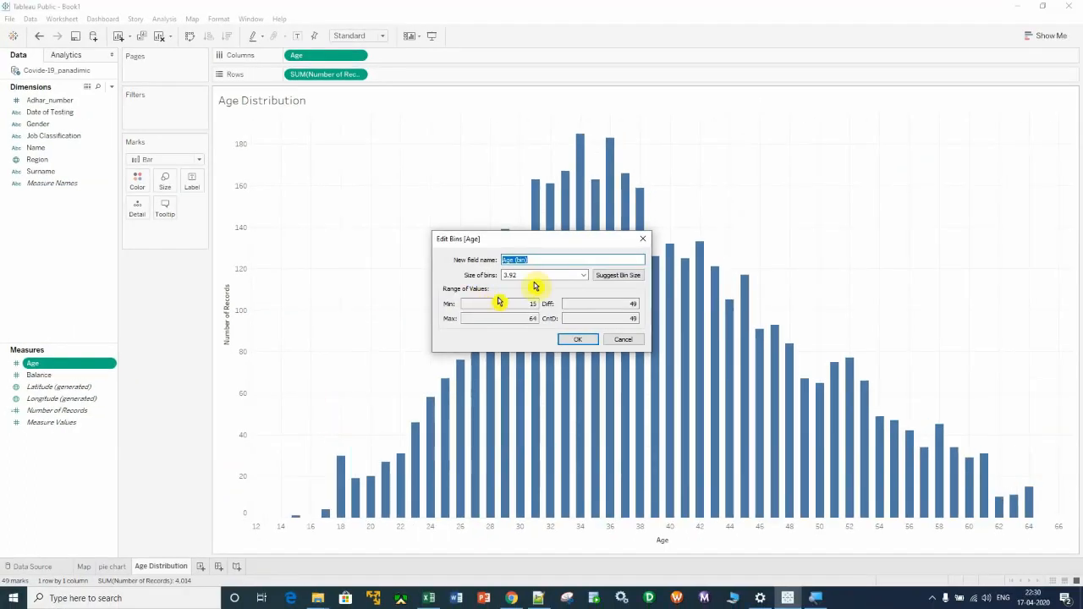
pyautogui.click(533, 274)
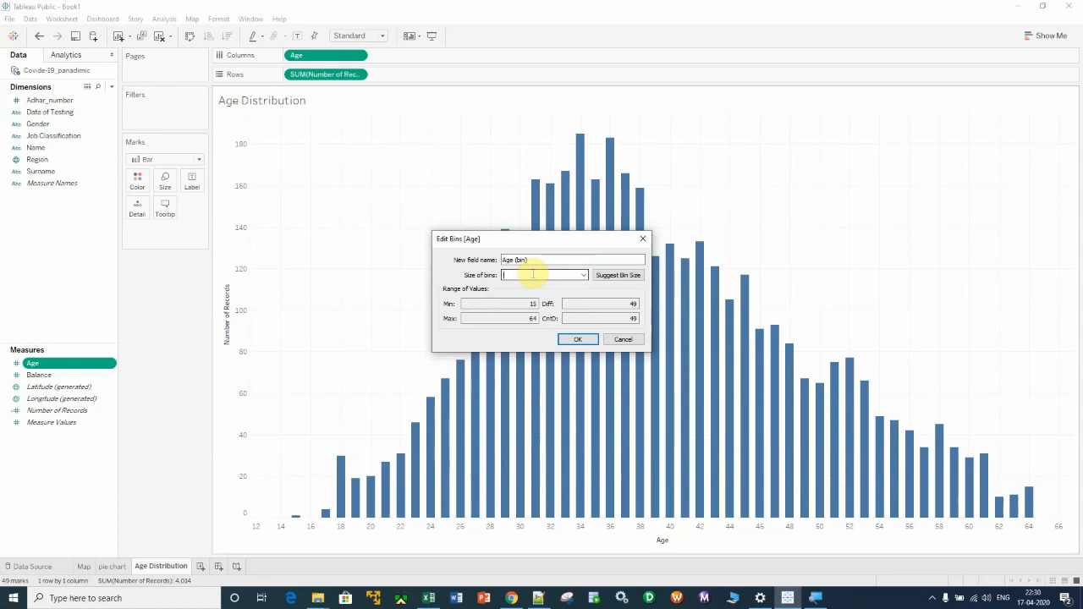
pyautogui.click(580, 339)
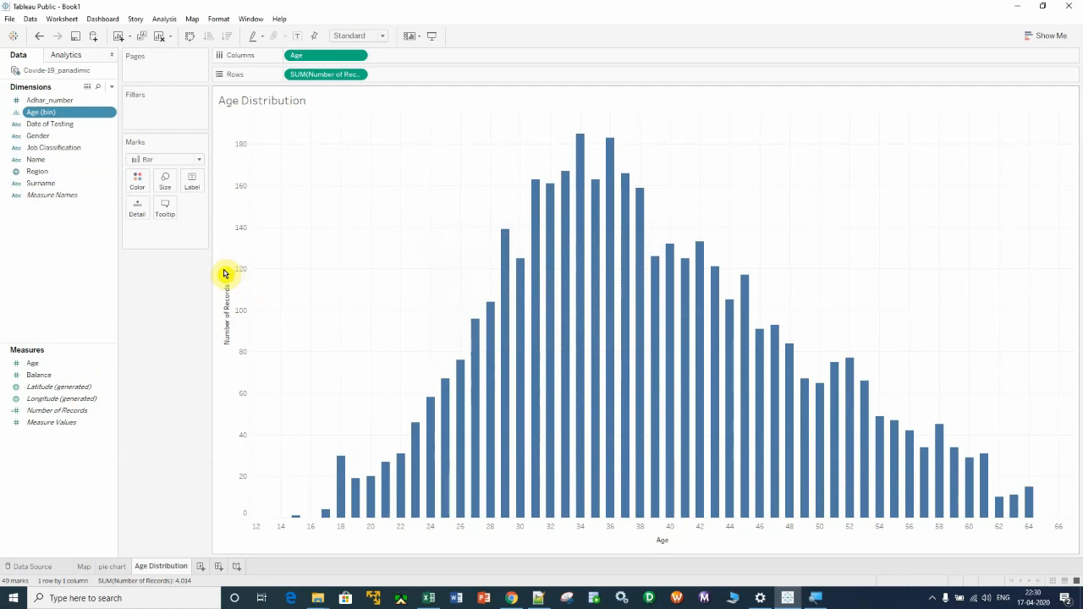
# Replace Age with the Age (bin) dimension on the columns of the Age Distribution sheet
pyautogui.moveTo(314, 55); pyautogui.dragTo(57, 470)
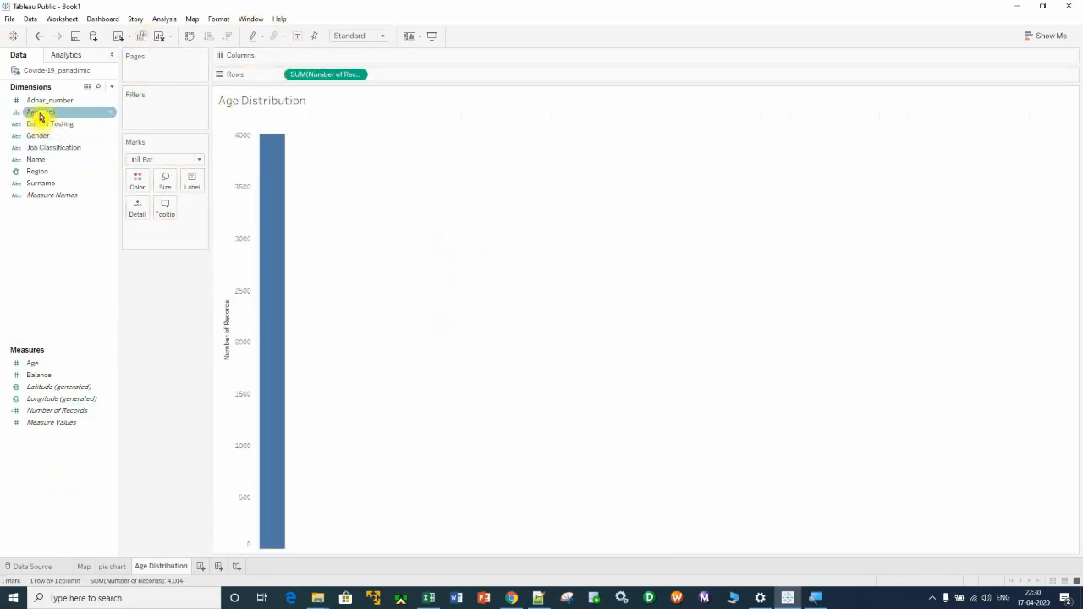
pyautogui.click(54, 112)
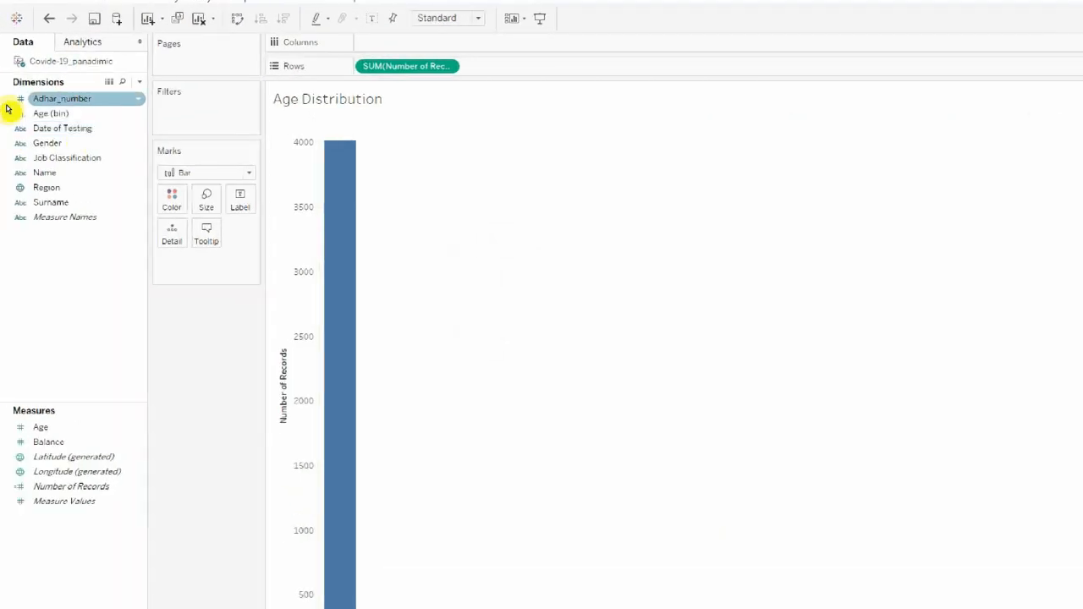
pyautogui.moveTo(39, 110); pyautogui.dragTo(412, 42)
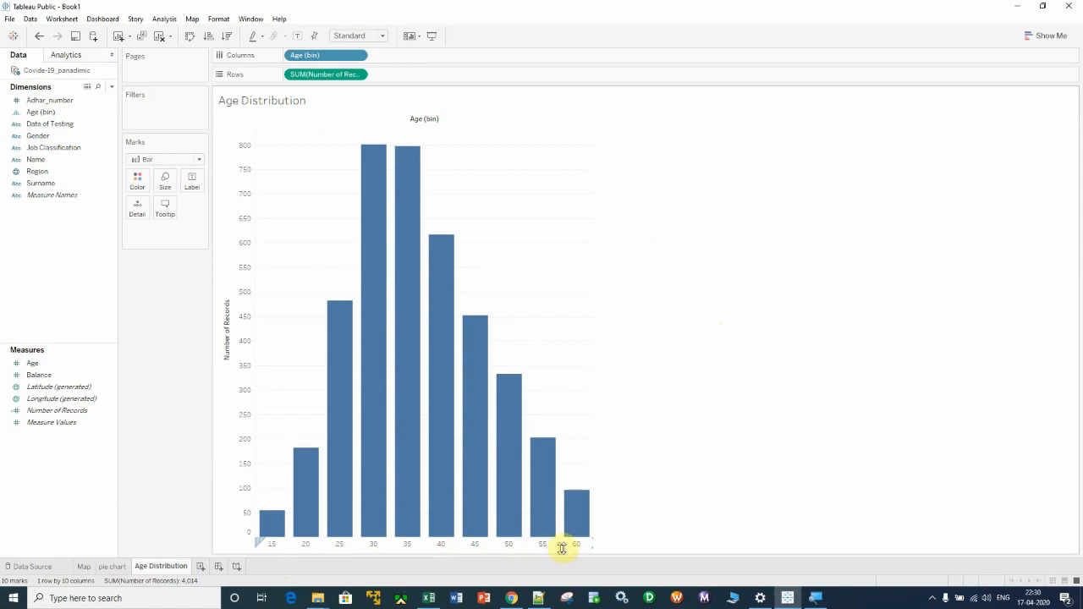
# Examine the binned age bars, compare them with the Map and pie chart sheets, and return to Age Distribution
pyautogui.moveTo(538, 536)
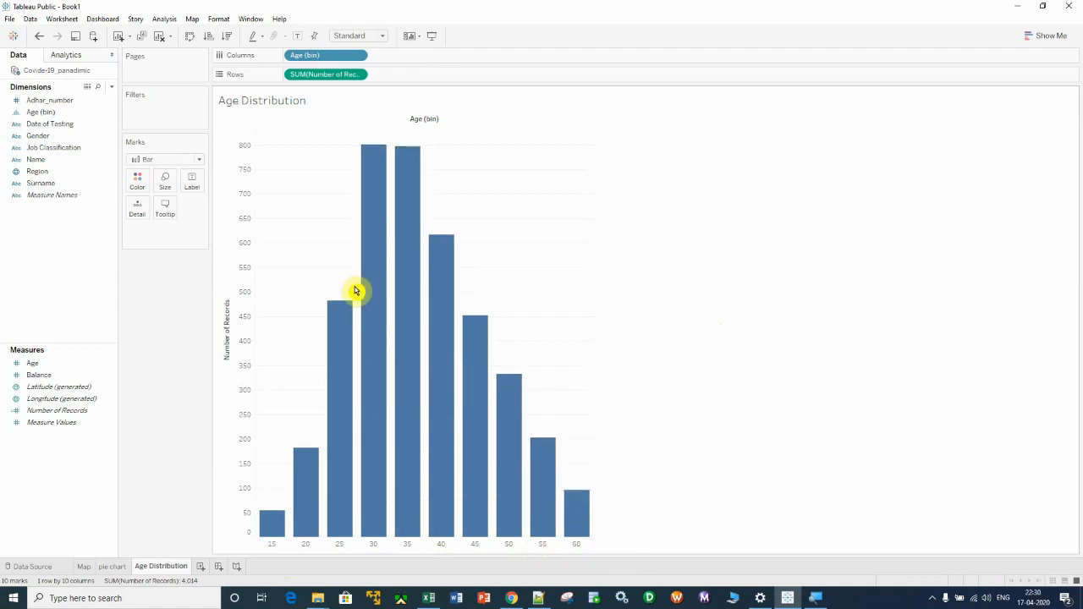
pyautogui.moveTo(259, 511)
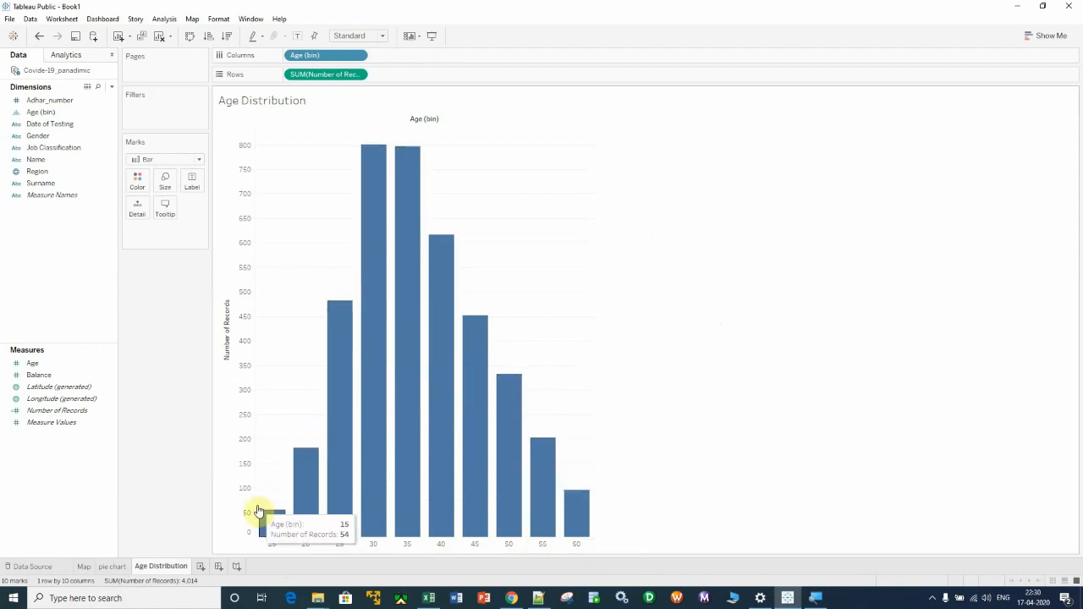
pyautogui.click(83, 567)
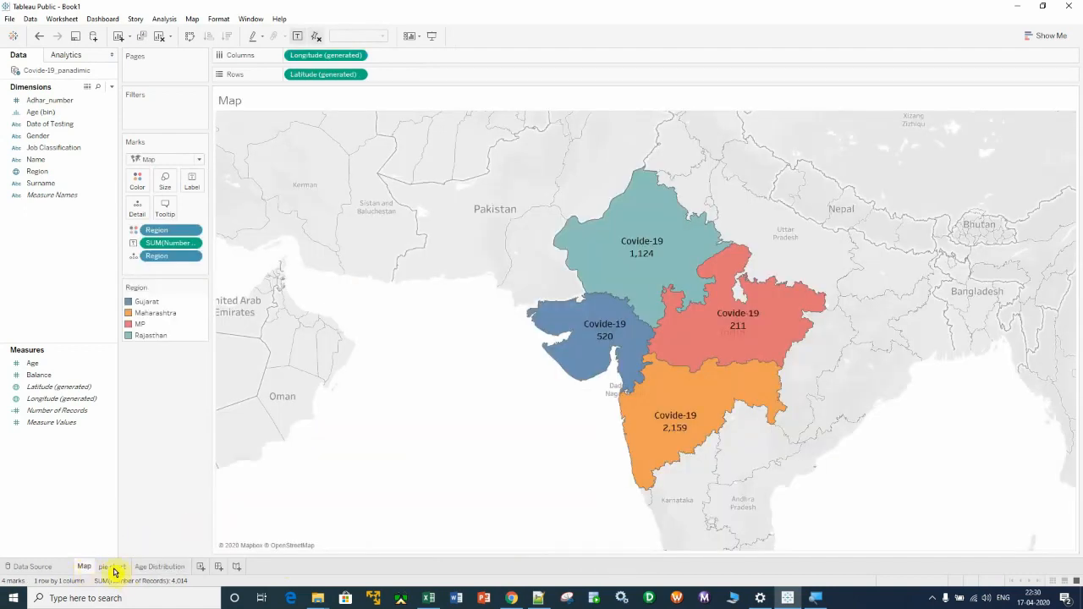
pyautogui.click(114, 567)
pyautogui.click(145, 567)
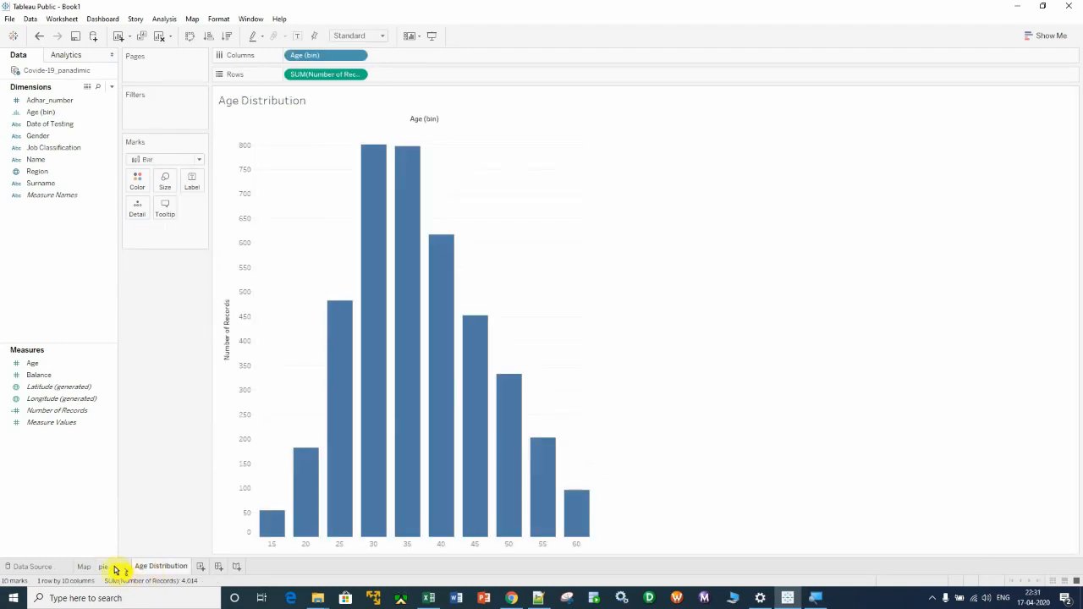
pyautogui.click(111, 566)
pyautogui.click(145, 567)
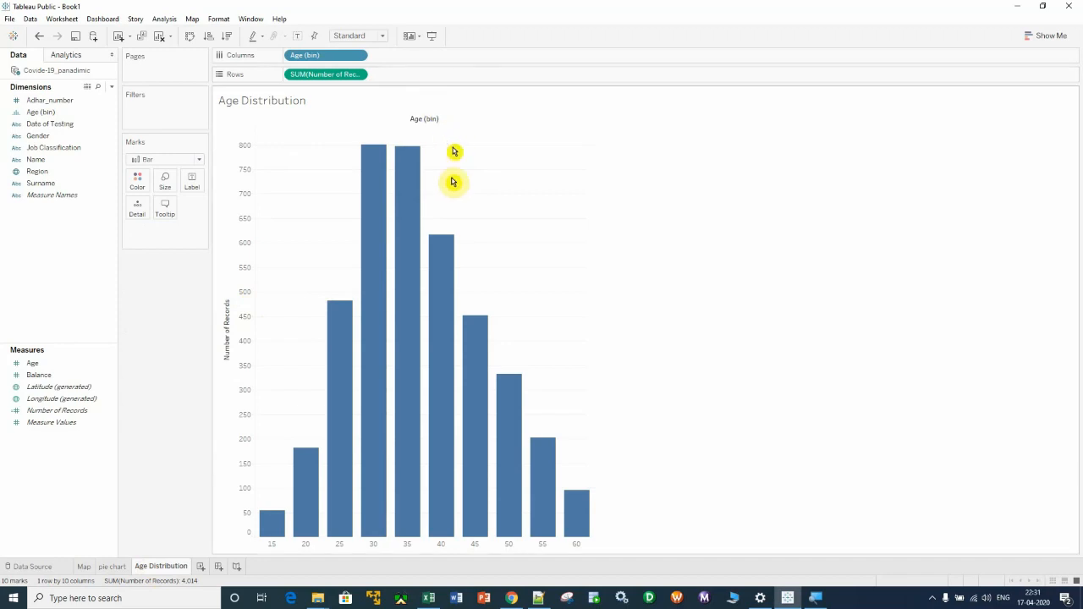
# Apply the Percent of Total quick table calculation to Number of Records on rows and use it as the bar labels as well
pyautogui.rightClick(361, 75)
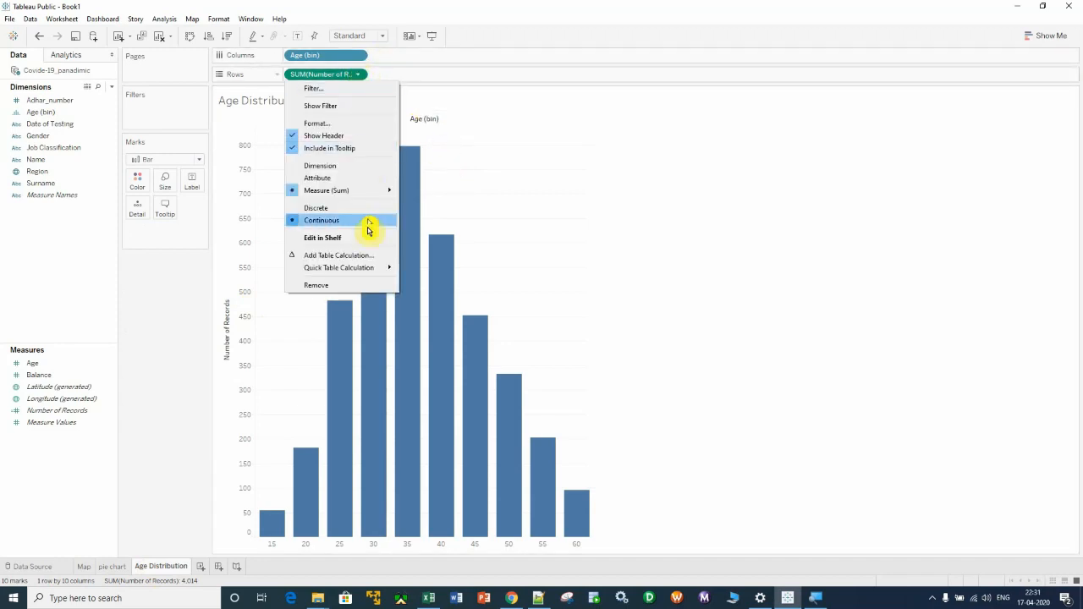
pyautogui.moveTo(360, 269)
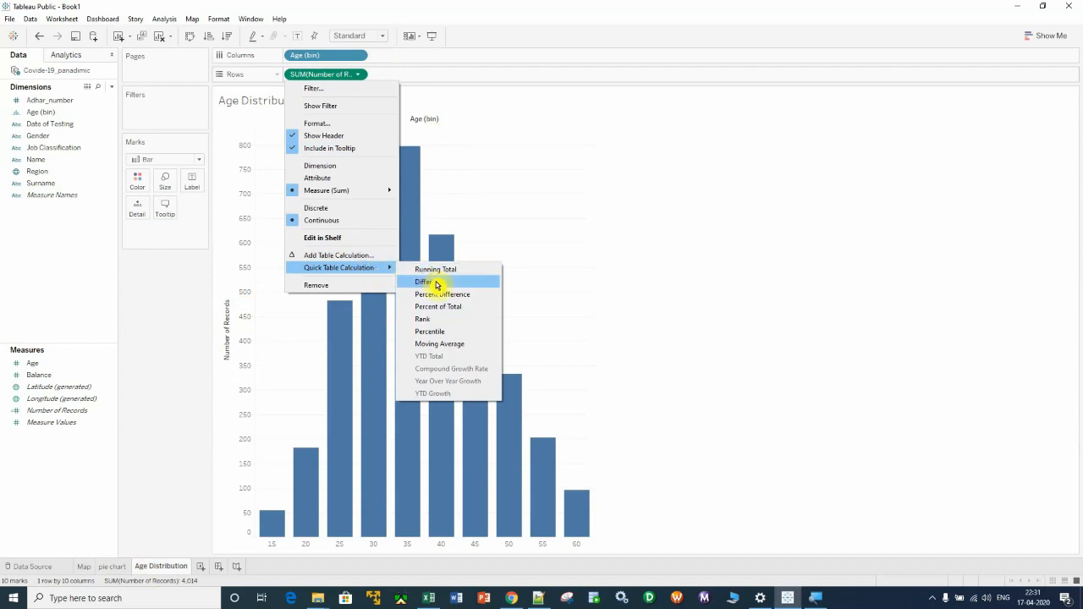
pyautogui.click(481, 311)
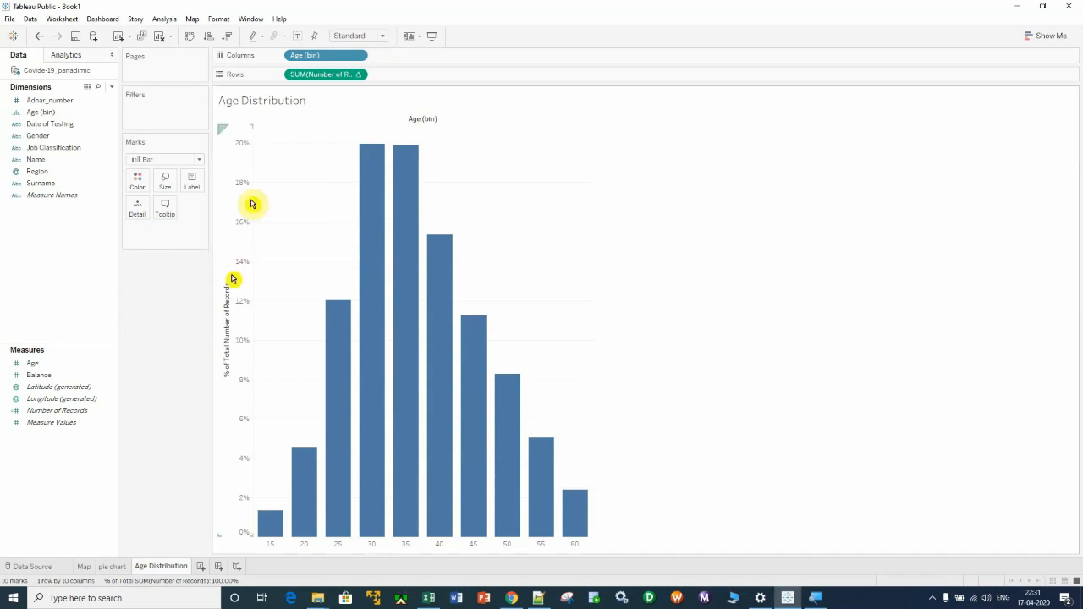
pyautogui.moveTo(326, 77); pyautogui.dragTo(194, 182)
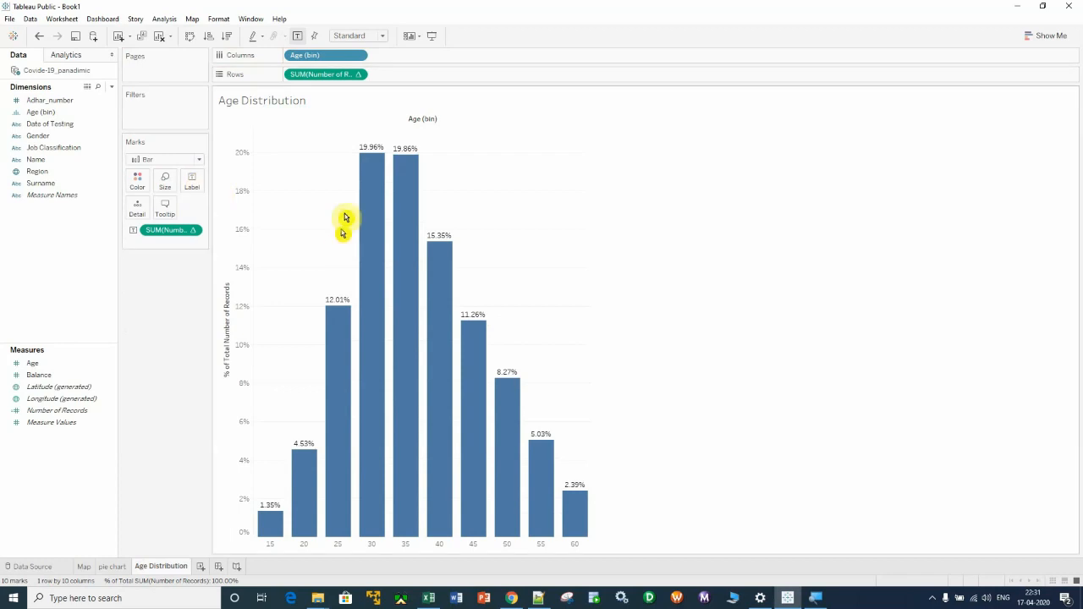
pyautogui.moveTo(375, 161)
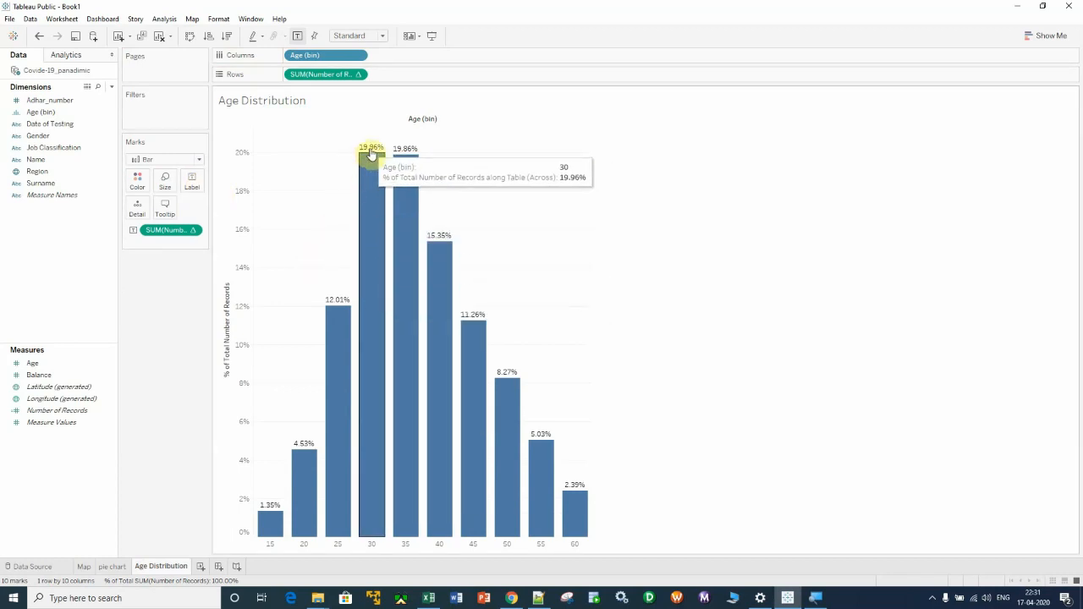
# Format the bar labels' numbers as Percentage with 0 decimal places and close the formatting options
pyautogui.rightClick(199, 235)
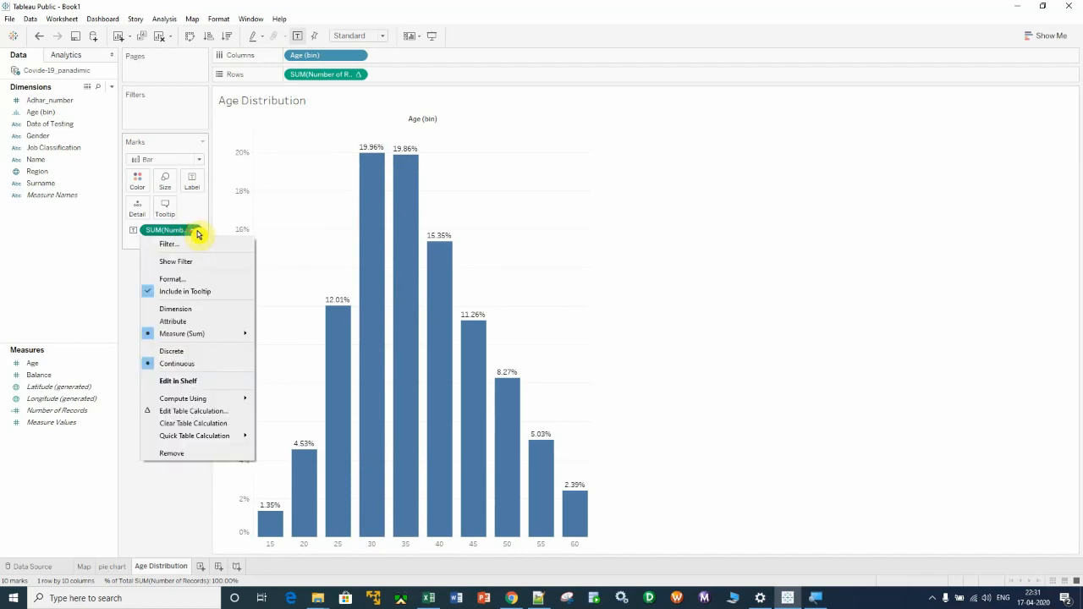
pyautogui.click(208, 279)
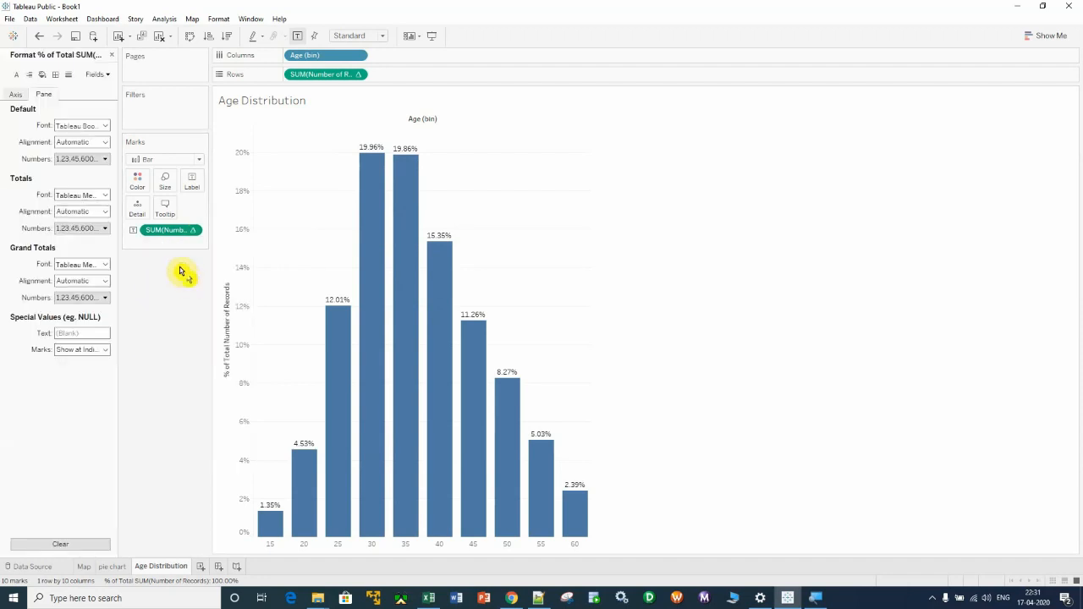
pyautogui.click(99, 164)
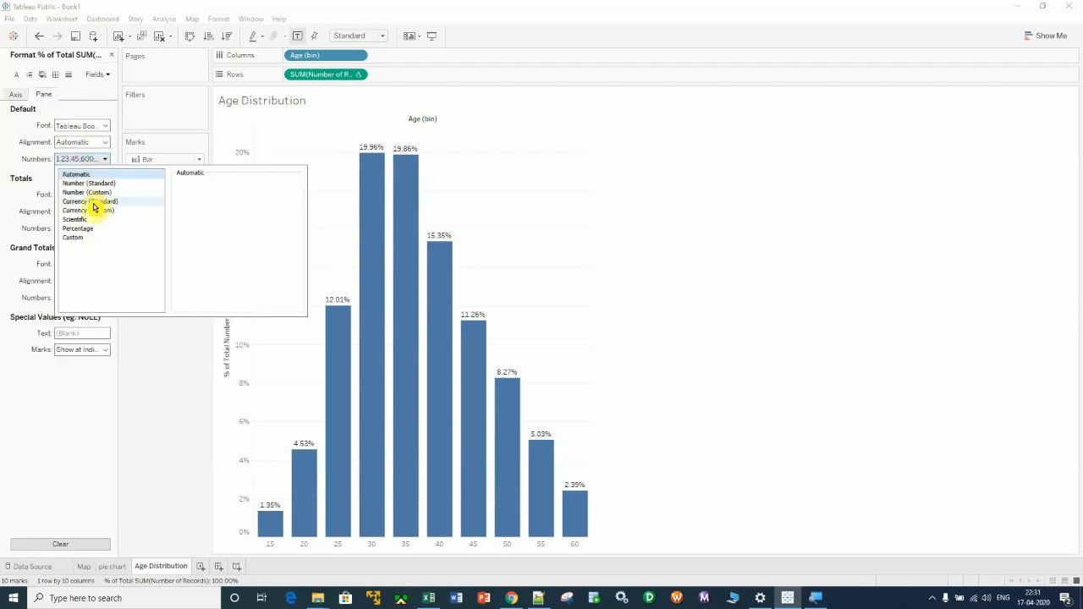
pyautogui.click(96, 230)
pyautogui.click(187, 196)
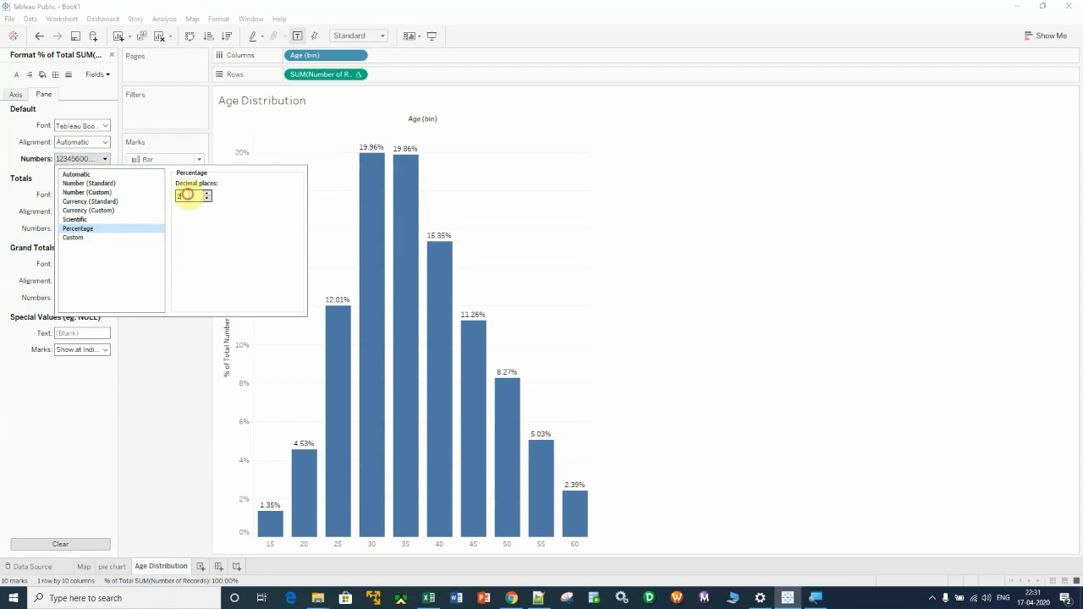
pyautogui.write('0')
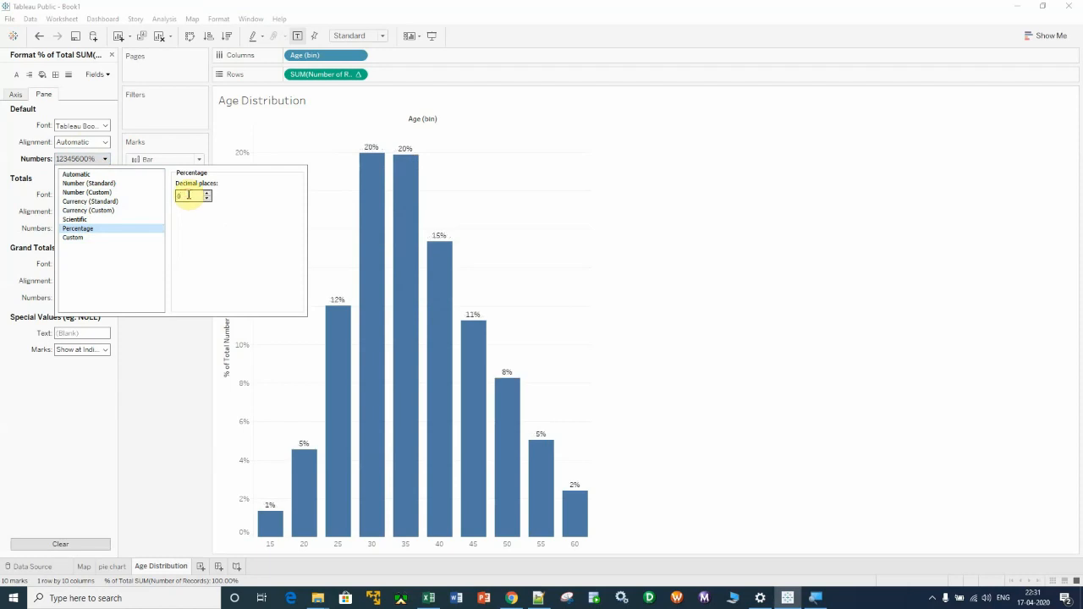
pyautogui.click(132, 437)
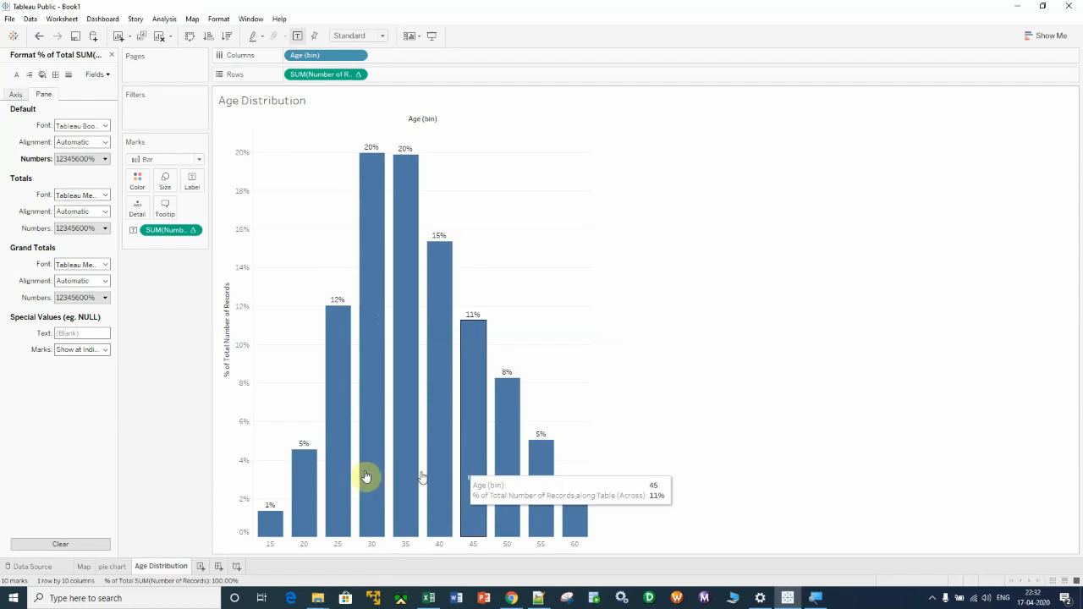
pyautogui.click(114, 56)
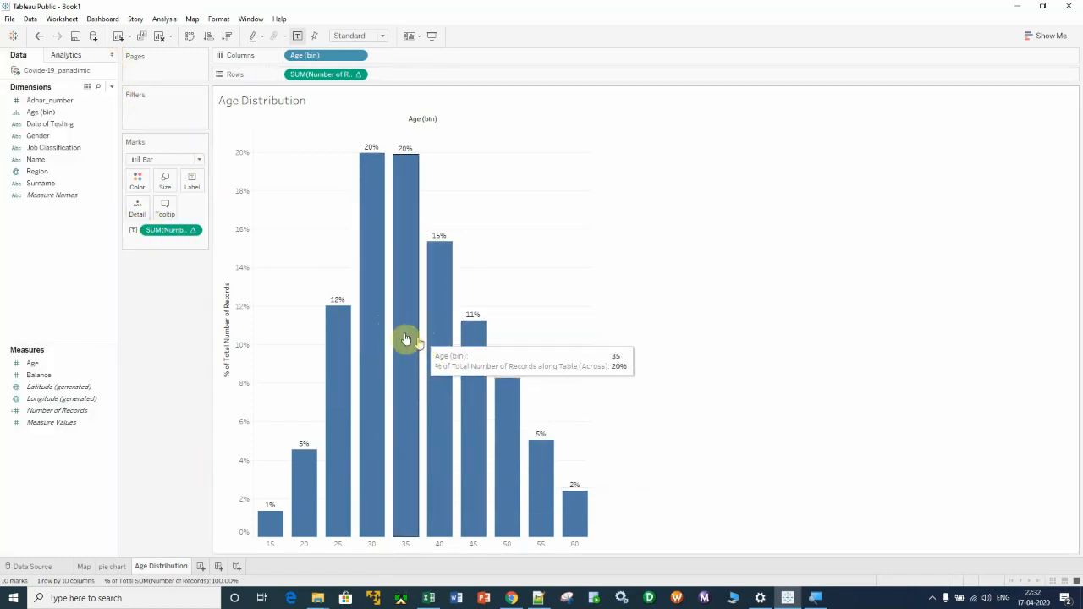
# Edit the Age (bin) field and set its size of bins to 10
pyautogui.click(69, 115)
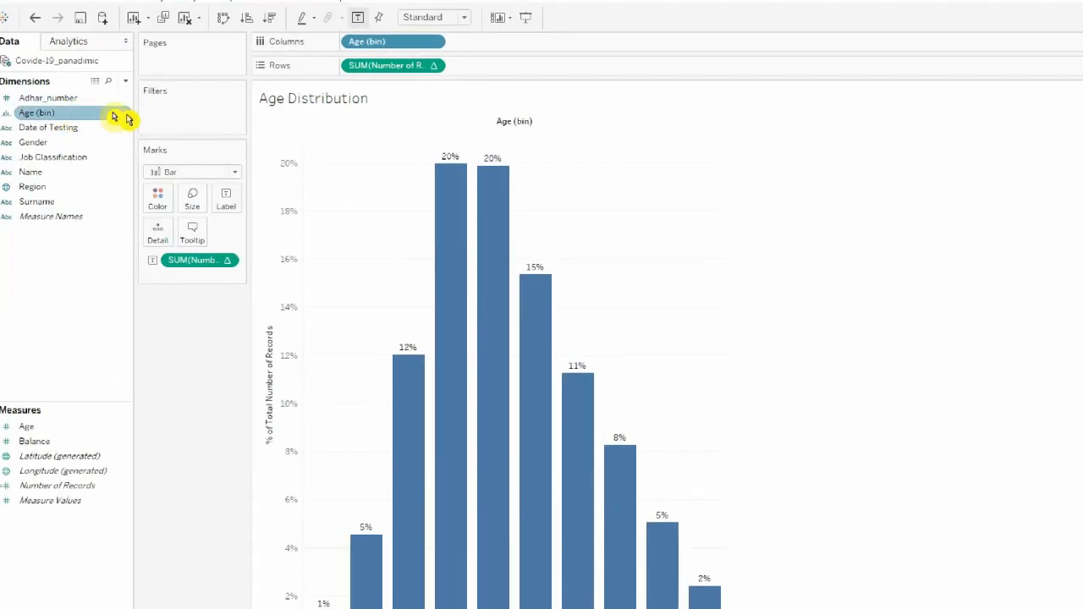
pyautogui.click(111, 114)
pyautogui.rightClick(118, 112)
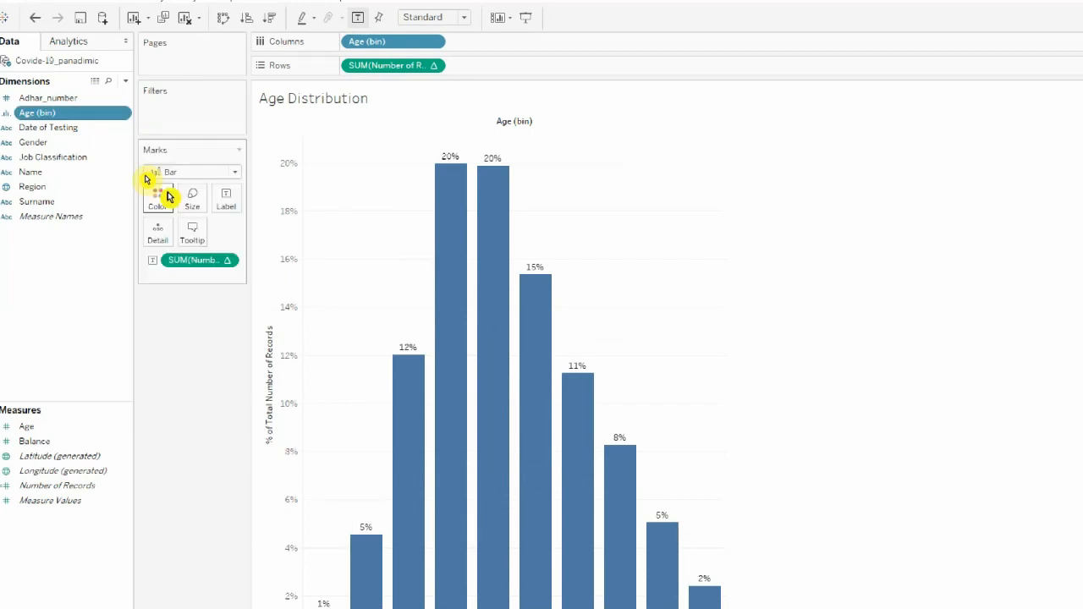
pyautogui.click(161, 192)
pyautogui.click(634, 316)
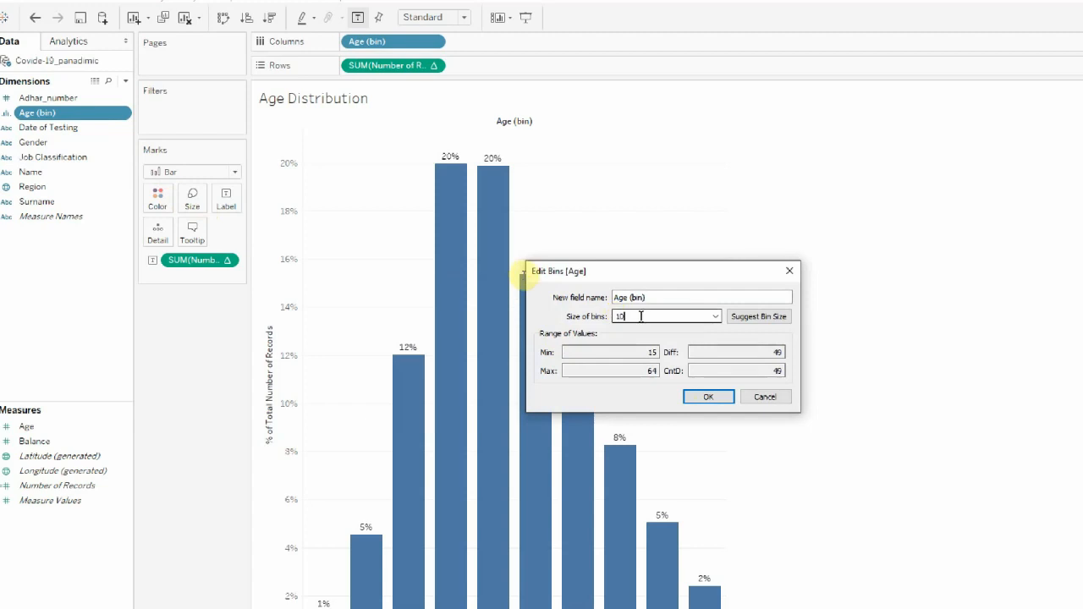
pyautogui.click(721, 398)
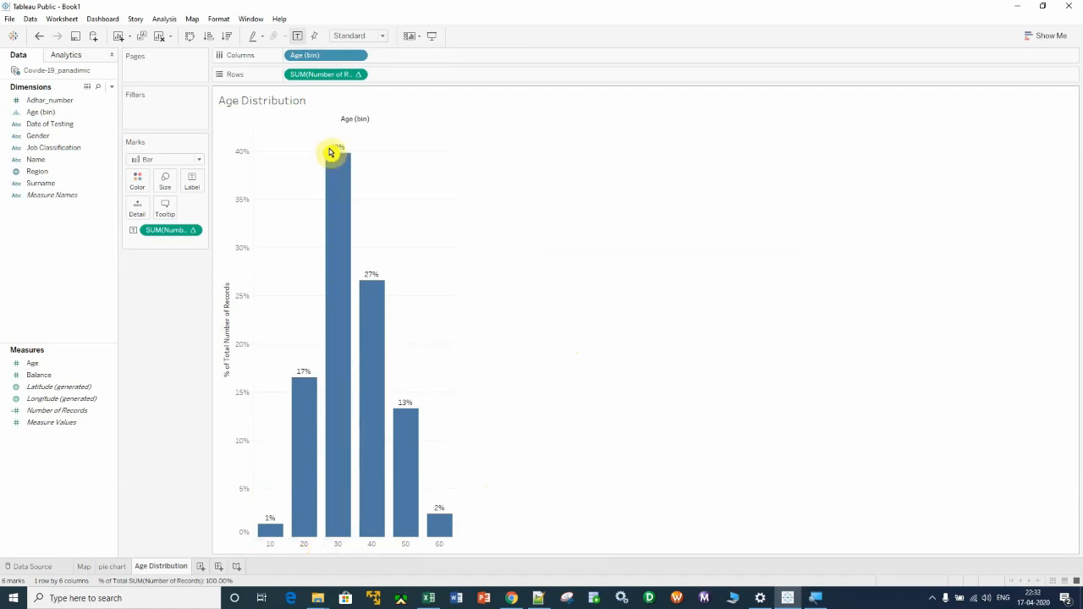
pyautogui.moveTo(340, 172)
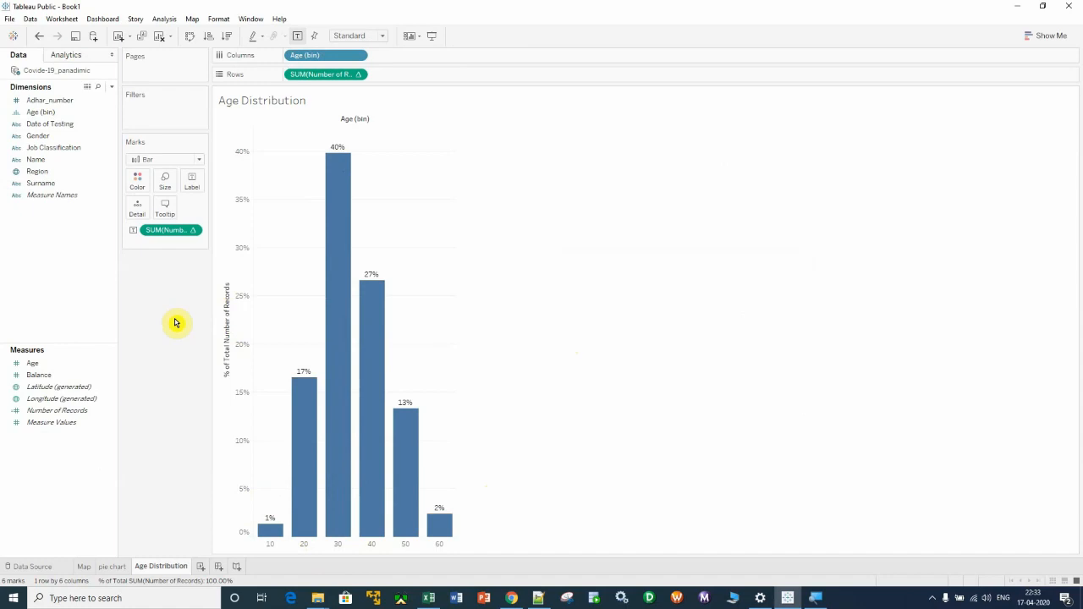
# Edit the Age (bin) field again and set its size of bins to 5
pyautogui.rightClick(115, 117)
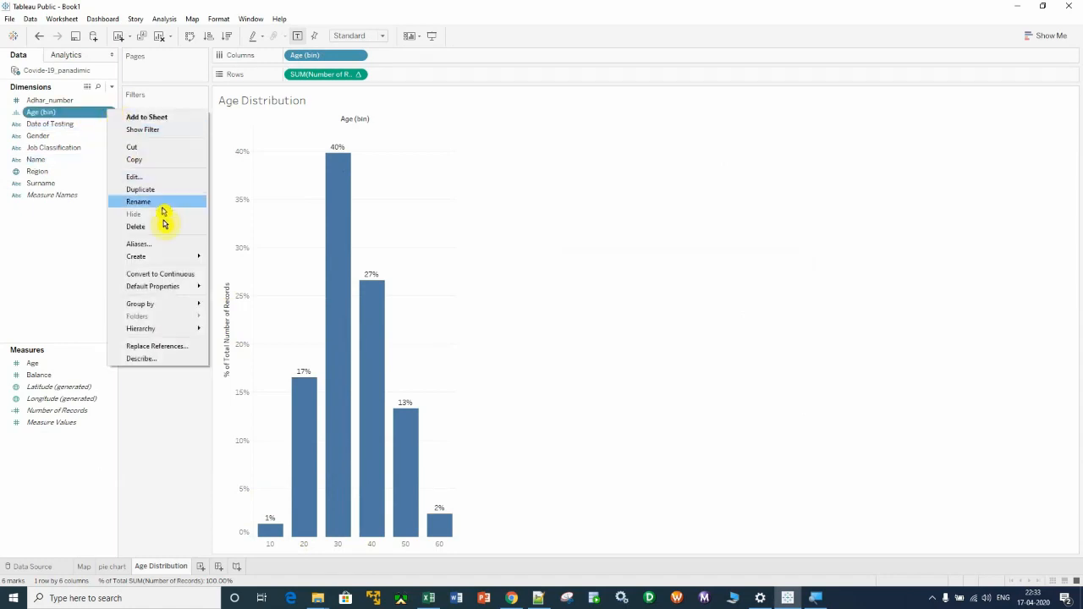
pyautogui.click(147, 177)
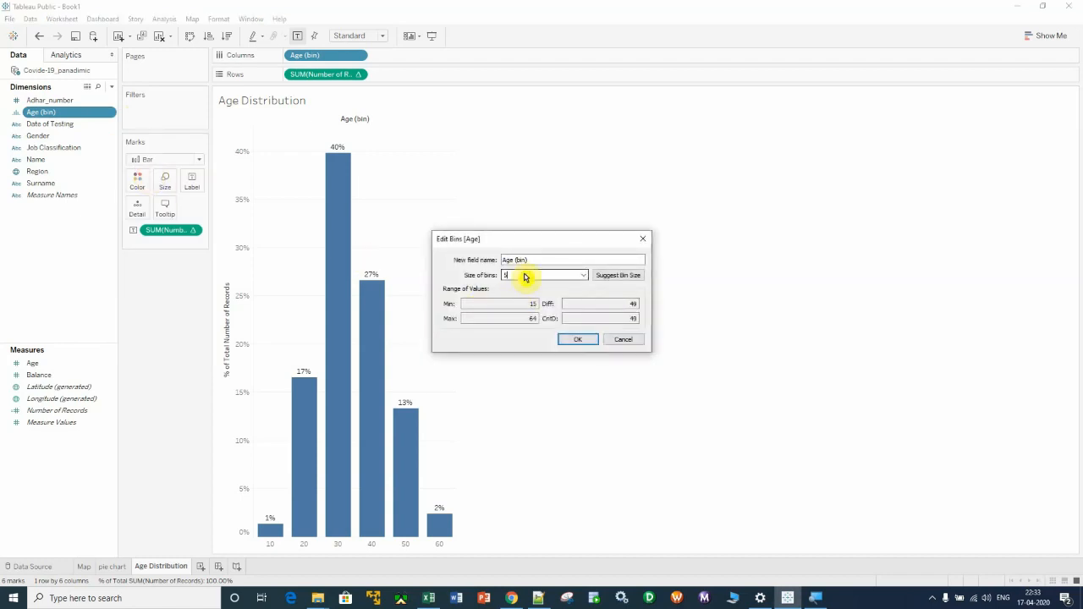
pyautogui.click(579, 339)
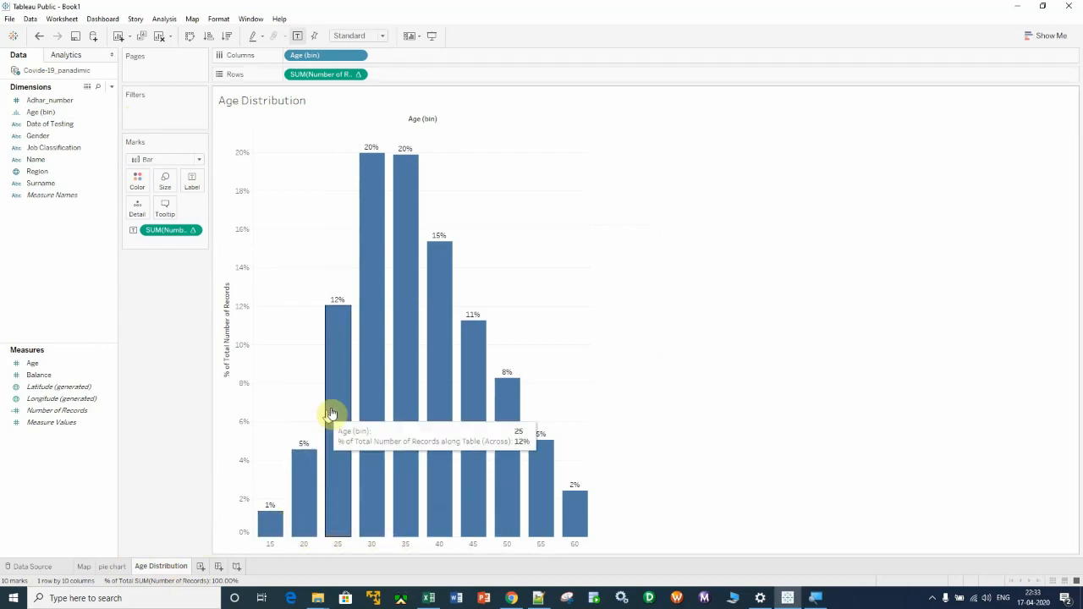
# Add a new worksheet and place Balance on columns, converted from a sum to a dimension
pyautogui.click(201, 566)
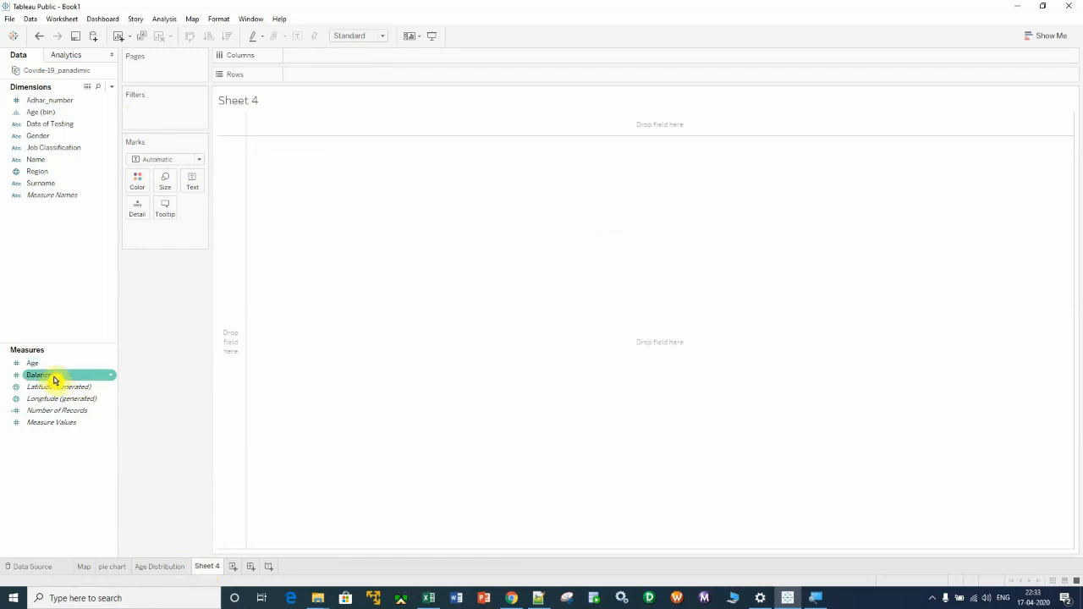
pyautogui.moveTo(49, 378); pyautogui.dragTo(338, 55)
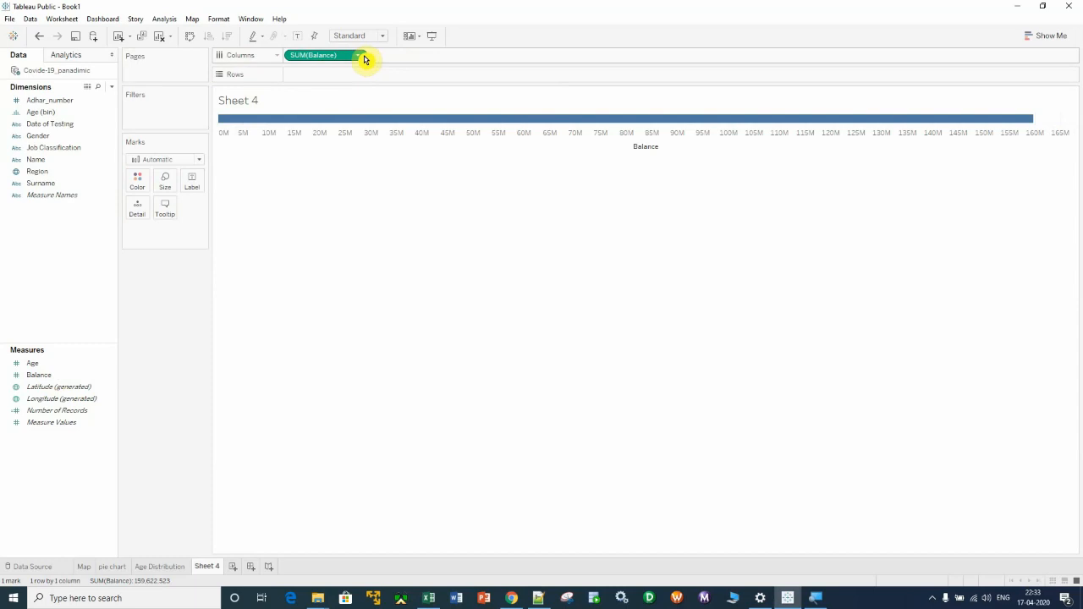
pyautogui.click(364, 57)
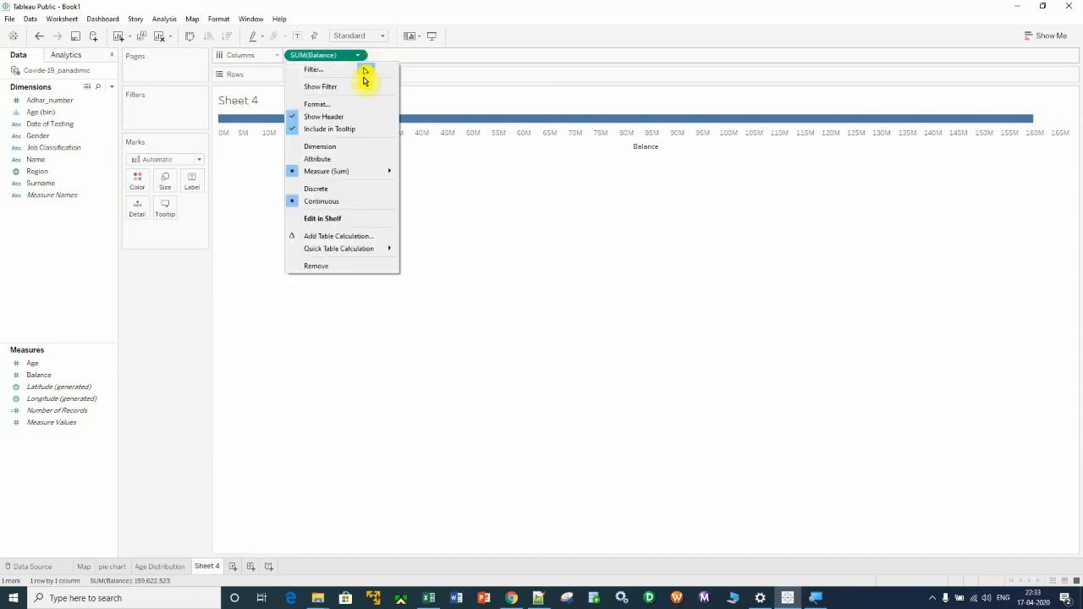
pyautogui.click(362, 149)
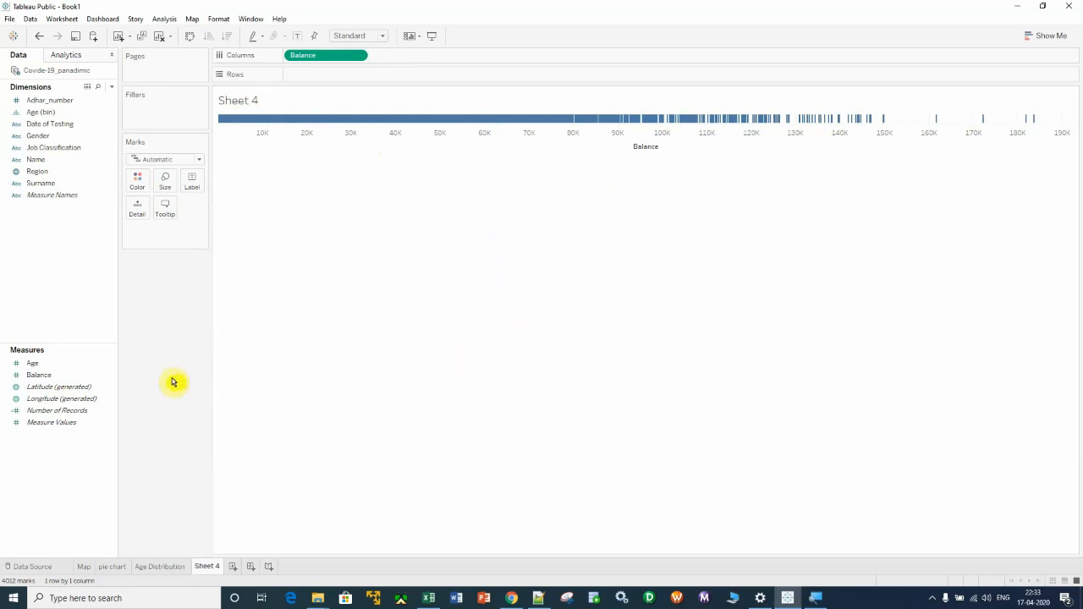
# Create a Balance (bin) field from the Balance measure with a bin size of 10000
pyautogui.click(52, 378)
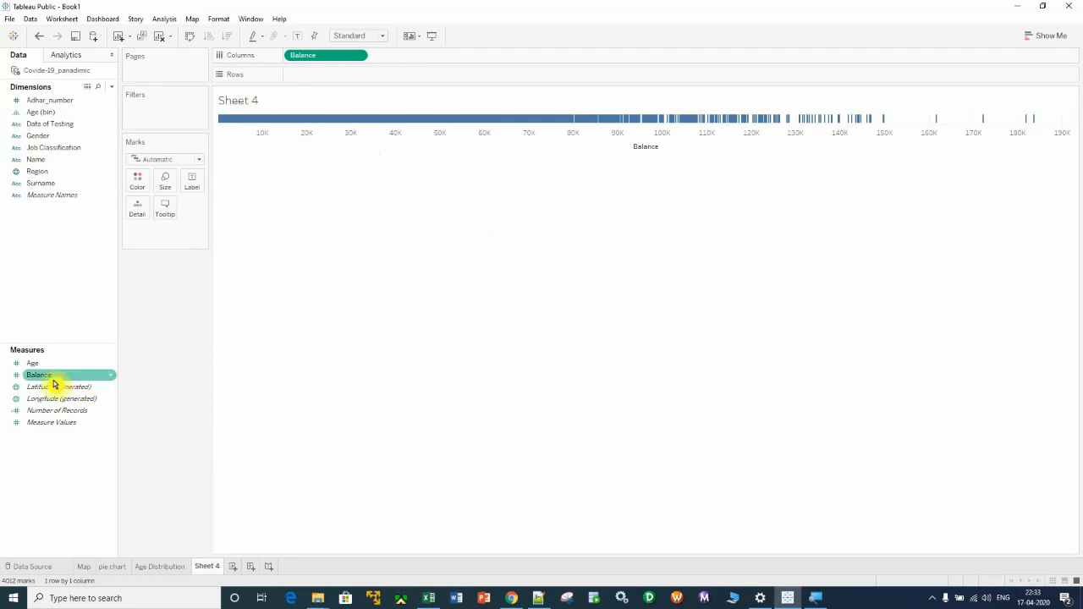
pyautogui.rightClick(115, 380)
pyautogui.moveTo(184, 457)
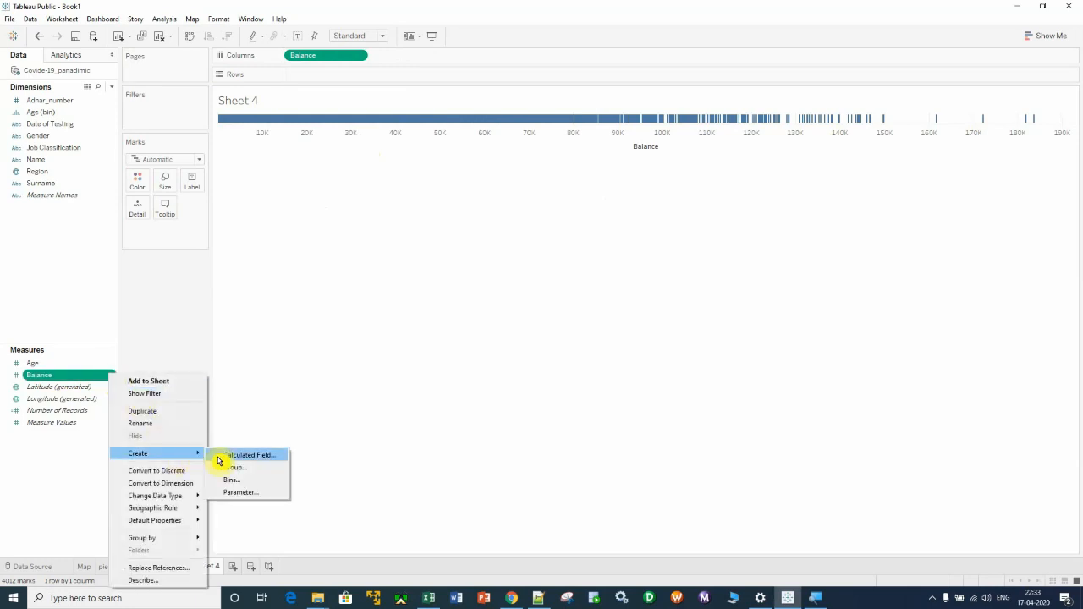
pyautogui.click(246, 479)
pyautogui.click(534, 275)
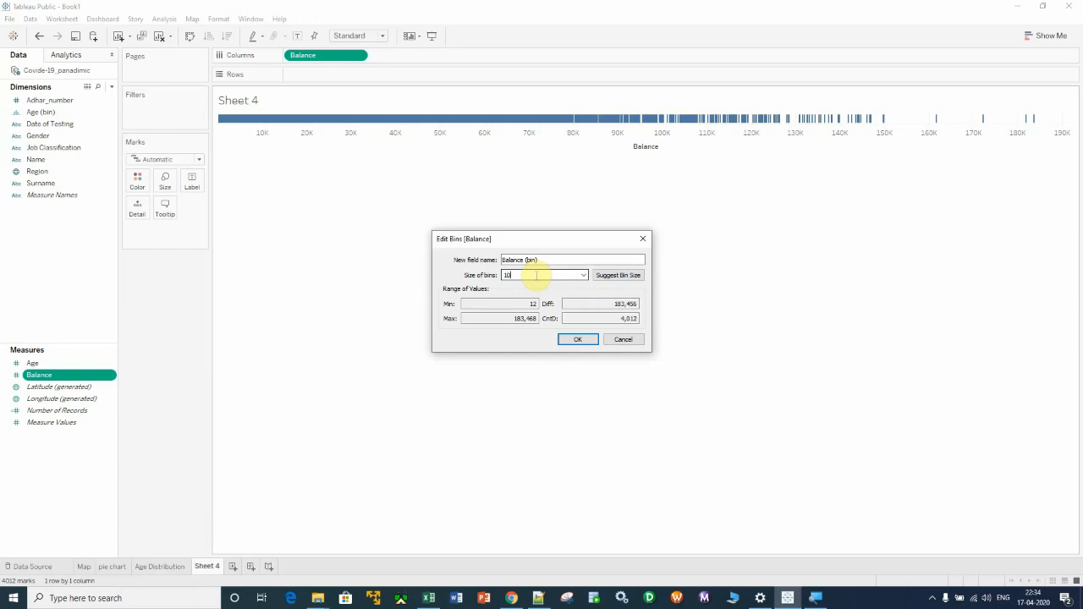
pyautogui.click(579, 340)
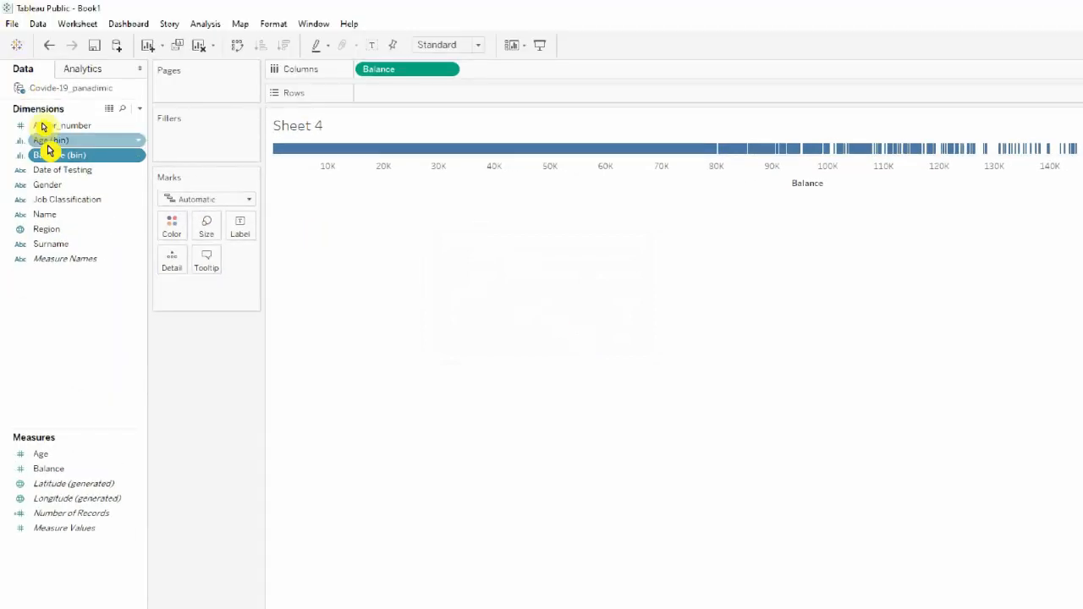
# Replace Balance on columns with Balance (bin) and place Number of Records on rows
pyautogui.moveTo(407, 70); pyautogui.dragTo(78, 320)
pyautogui.moveTo(73, 156); pyautogui.dragTo(409, 75)
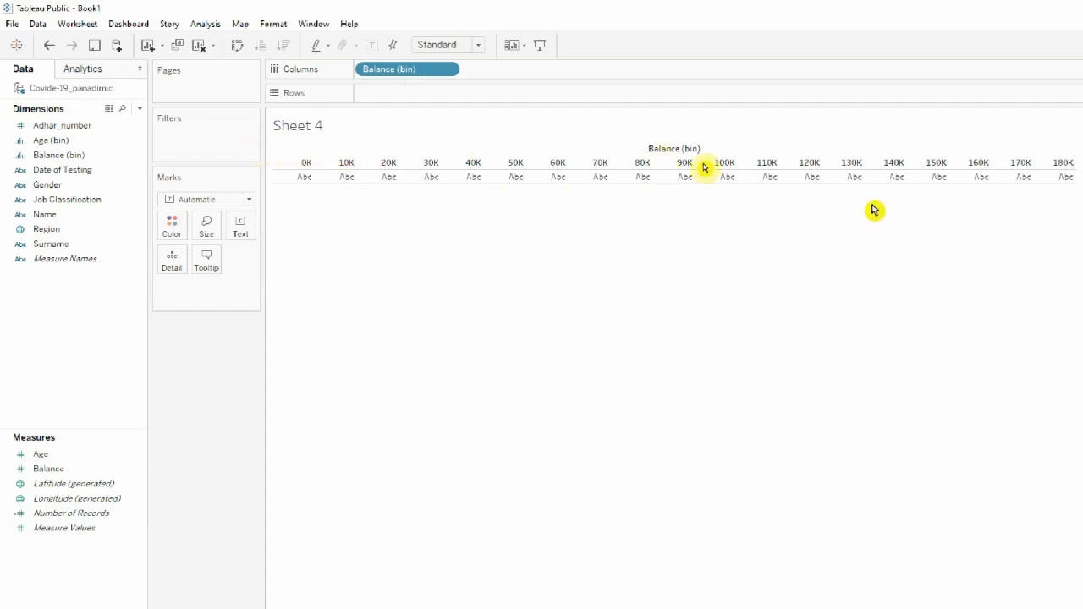
pyautogui.click(95, 484)
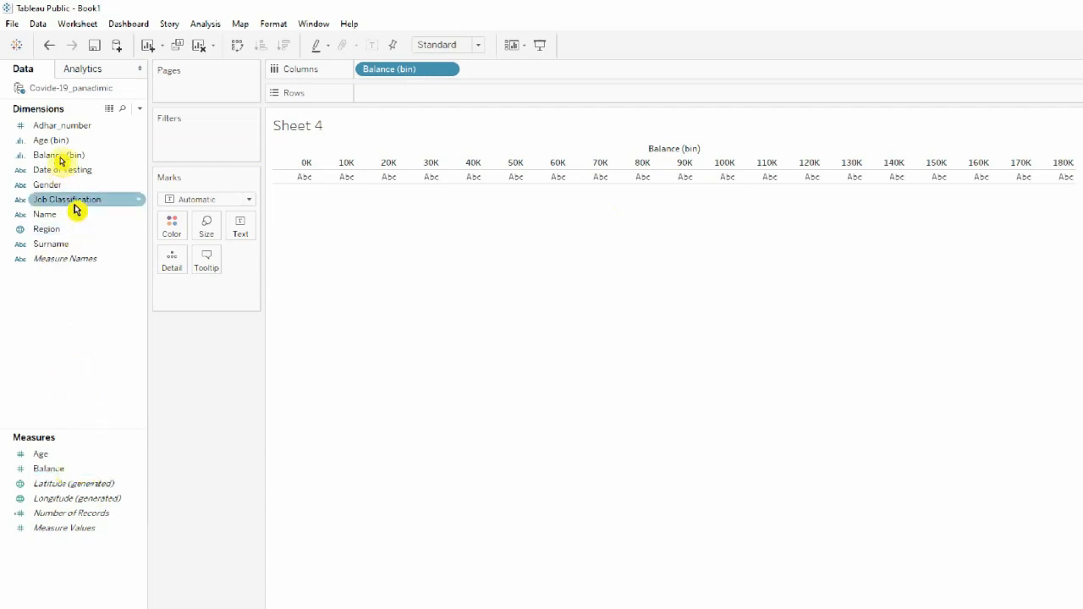
pyautogui.moveTo(73, 513)
pyautogui.mouseDown()
pyautogui.moveTo(405, 243)
pyautogui.moveTo(428, 98)
pyautogui.mouseUp()
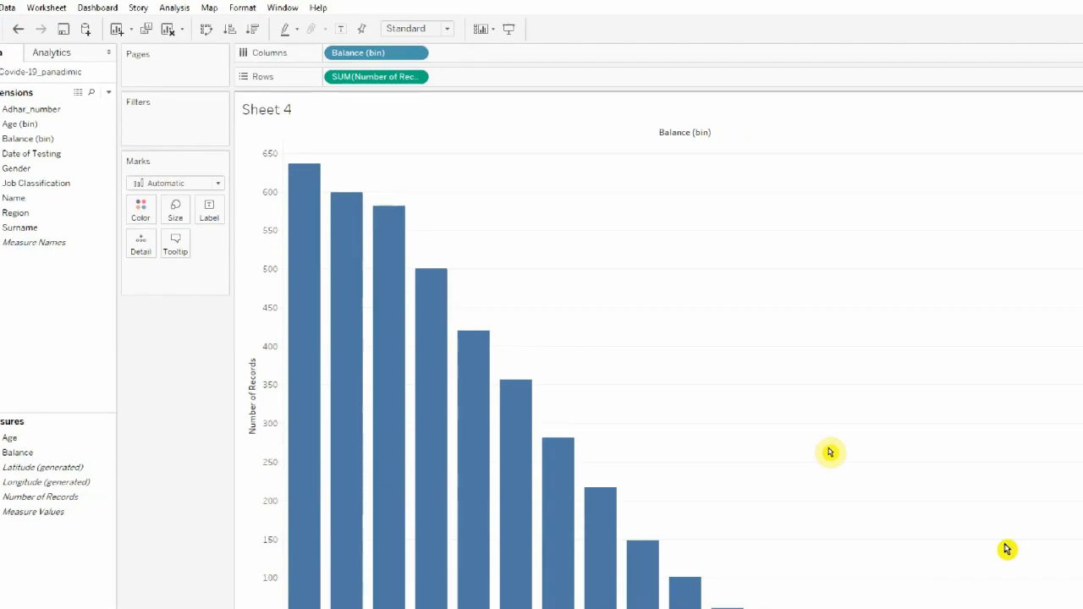
# Apply the Percent of Total quick table calculation to Number of Records on rows and use it as the bar labels too
pyautogui.moveTo(335, 464)
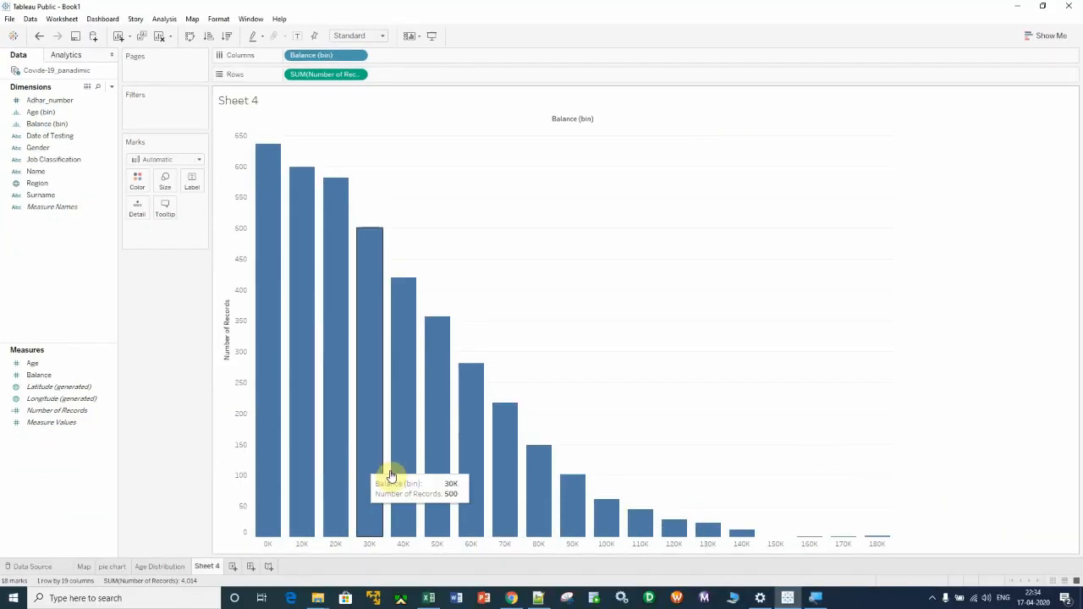
pyautogui.moveTo(291, 529)
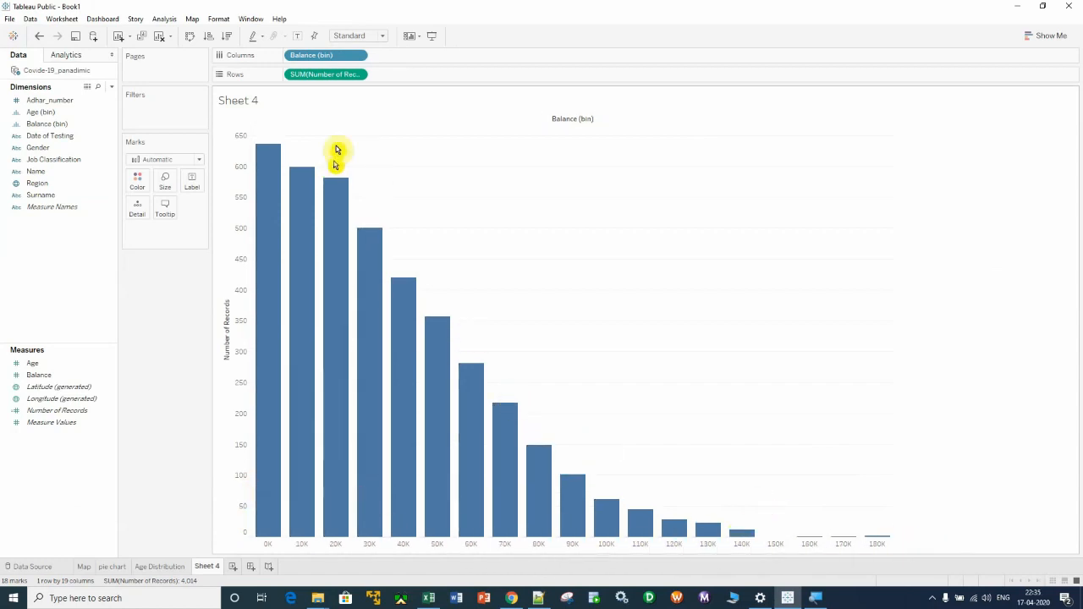
pyautogui.click(359, 77)
pyautogui.click(359, 75)
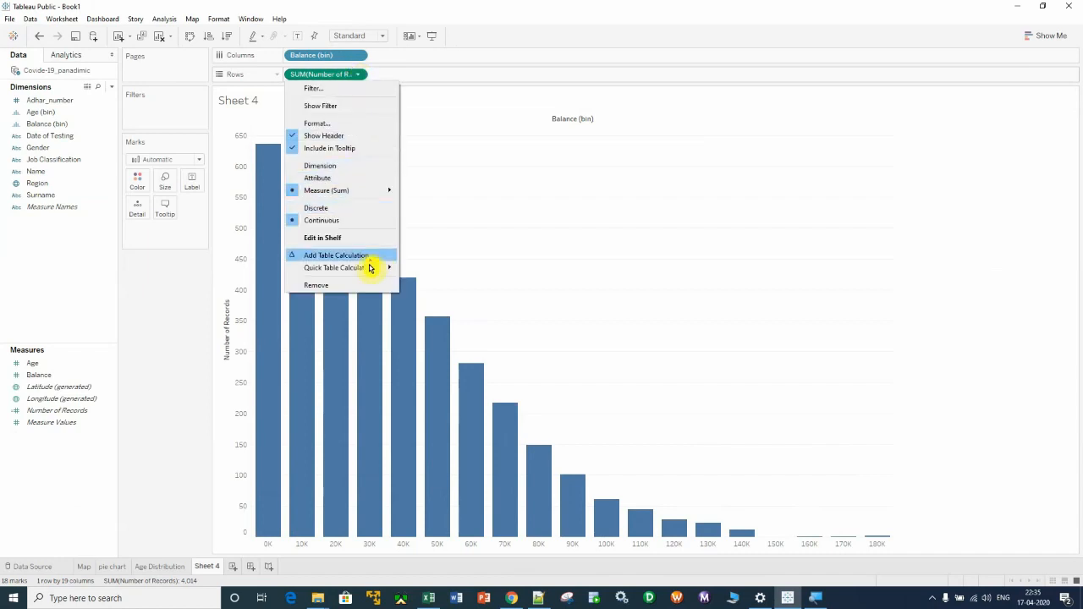
pyautogui.moveTo(373, 269)
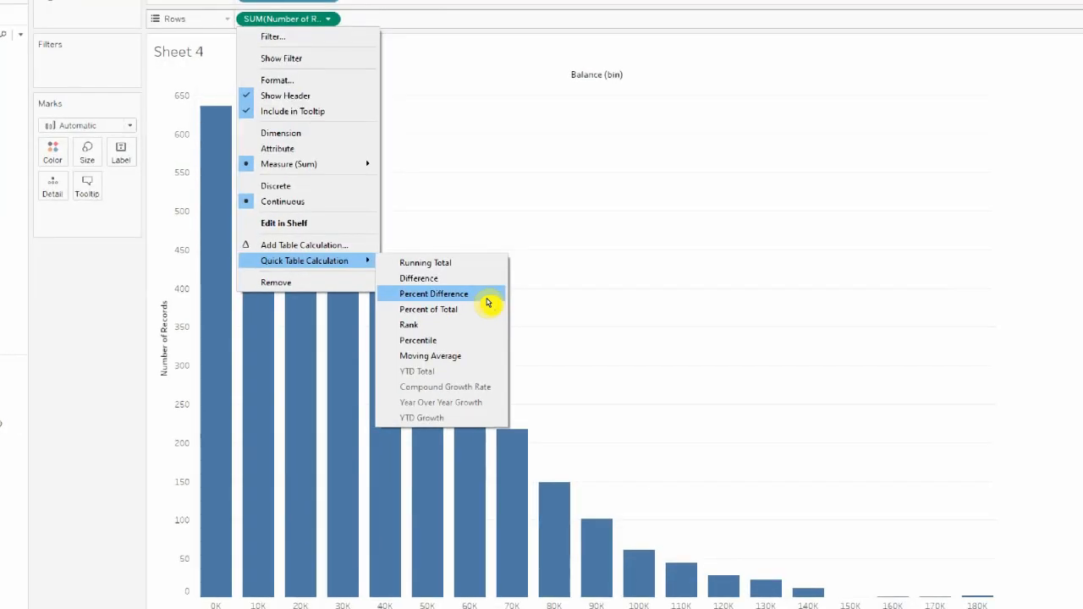
pyautogui.click(478, 309)
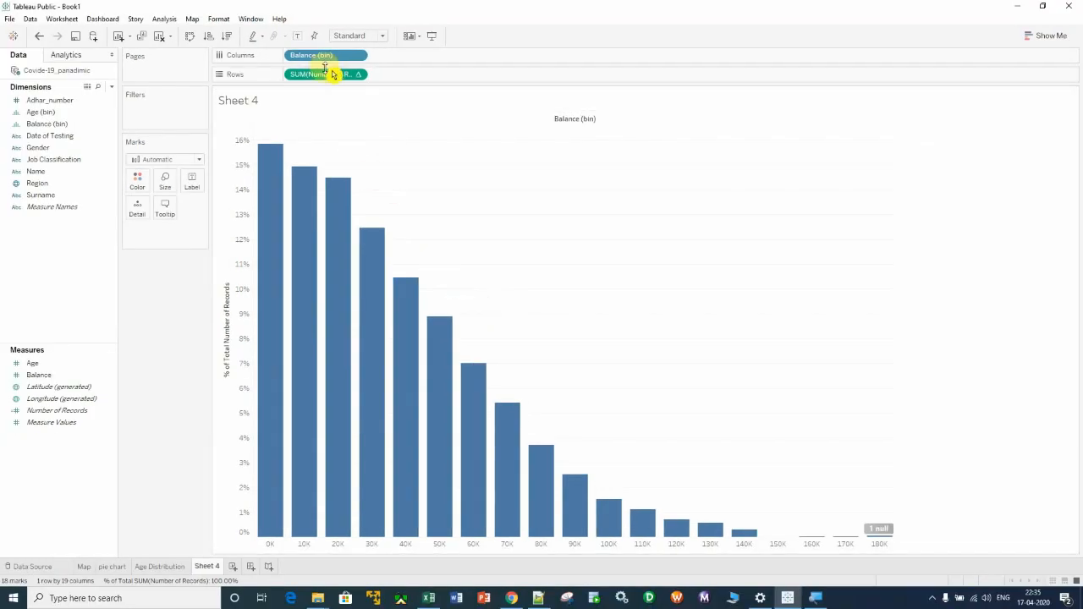
pyautogui.moveTo(331, 79)
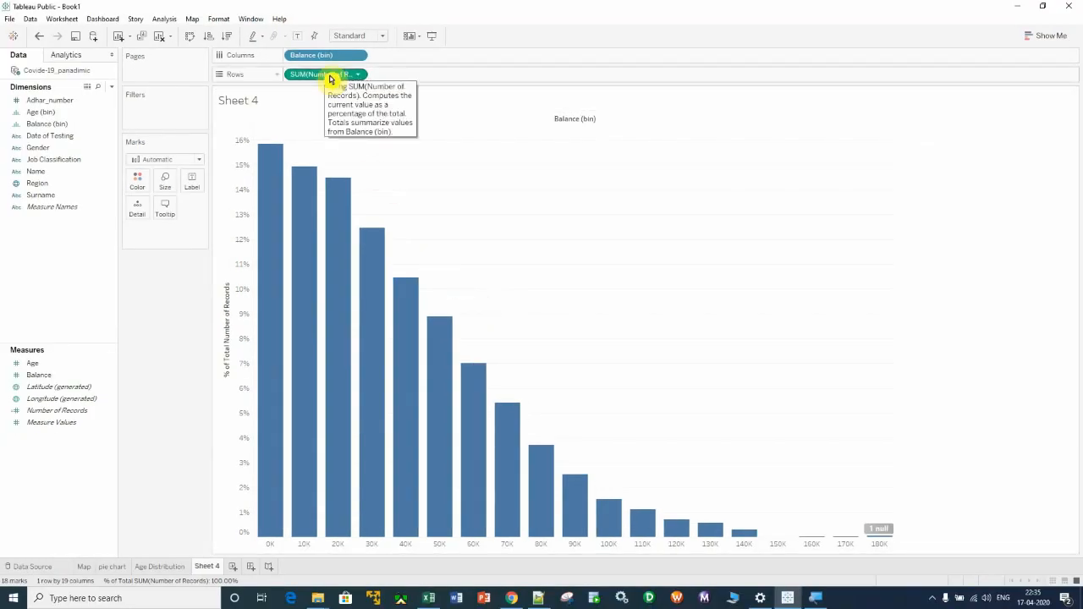
pyautogui.moveTo(330, 79); pyautogui.dragTo(192, 181)
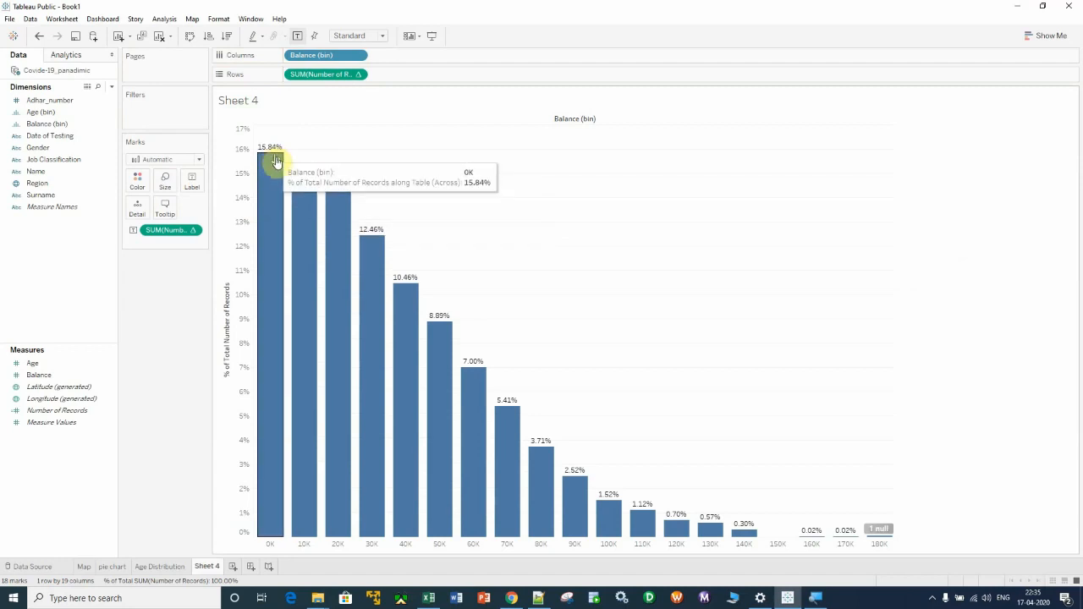
# Format the balance chart's bar label numbers as Percentage with 0 decimal places
pyautogui.moveTo(333, 259)
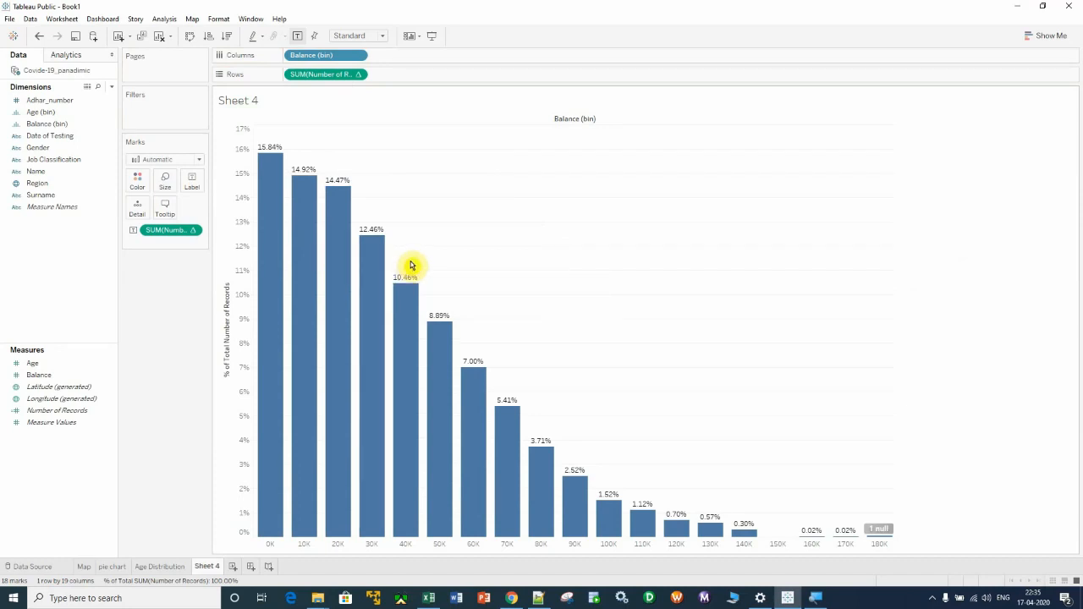
pyautogui.moveTo(273, 151)
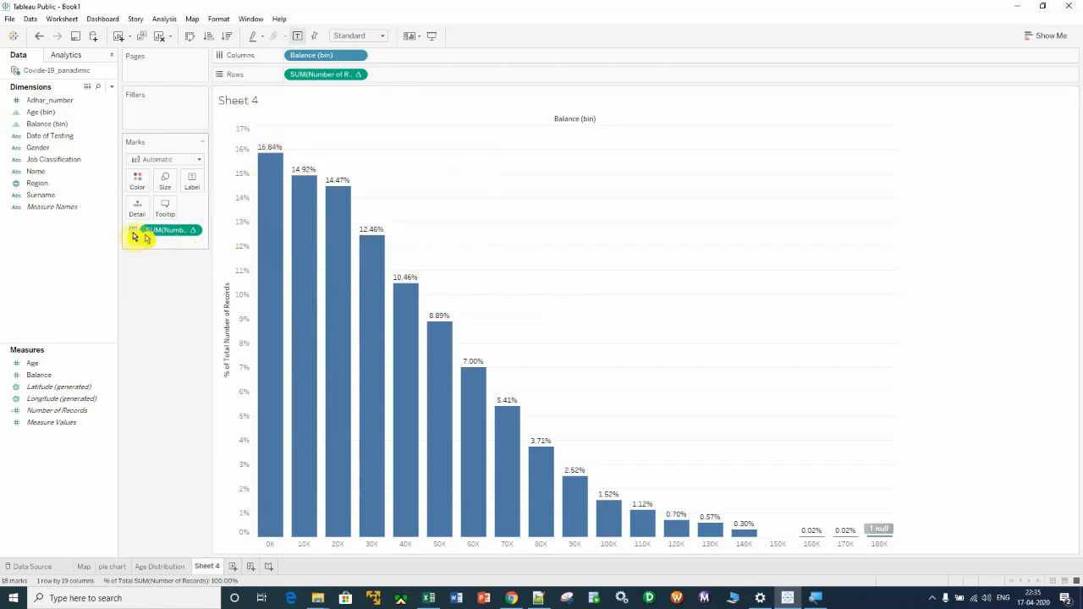
pyautogui.click(200, 234)
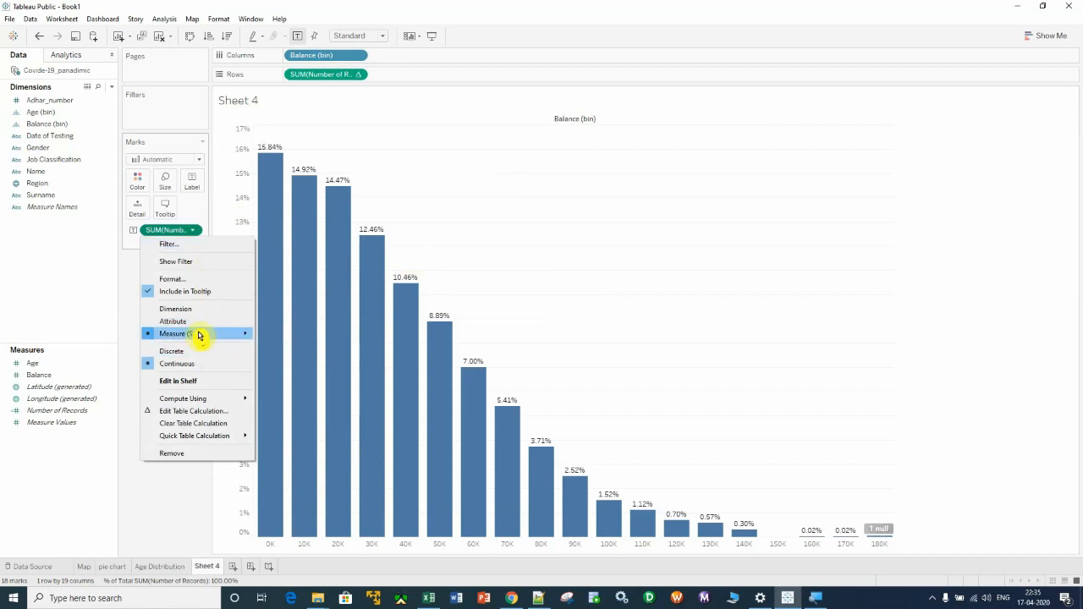
pyautogui.click(174, 279)
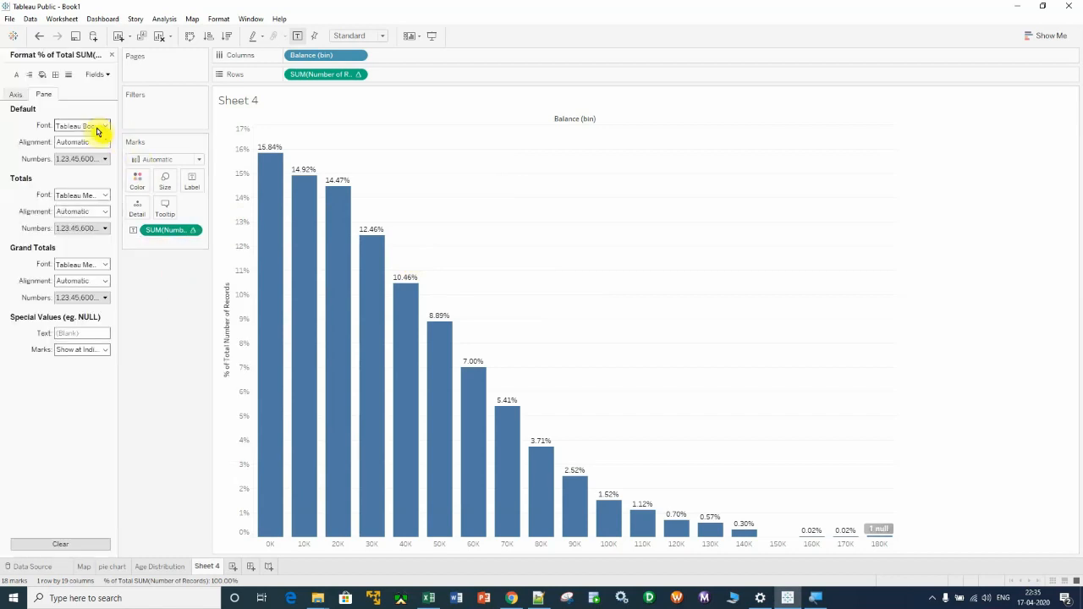
pyautogui.click(97, 162)
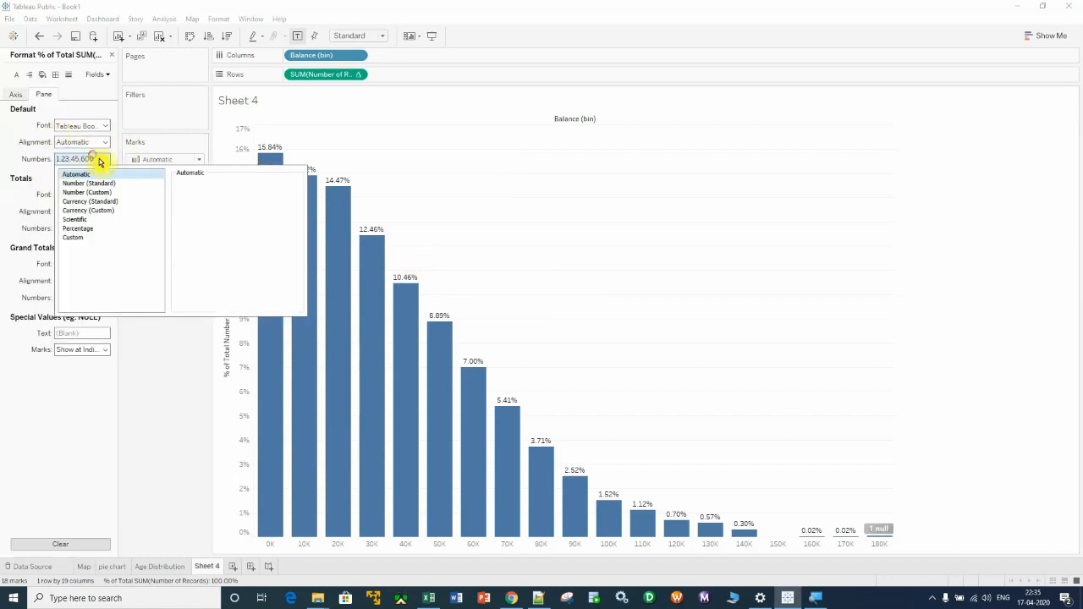
pyautogui.click(92, 230)
pyautogui.click(193, 196)
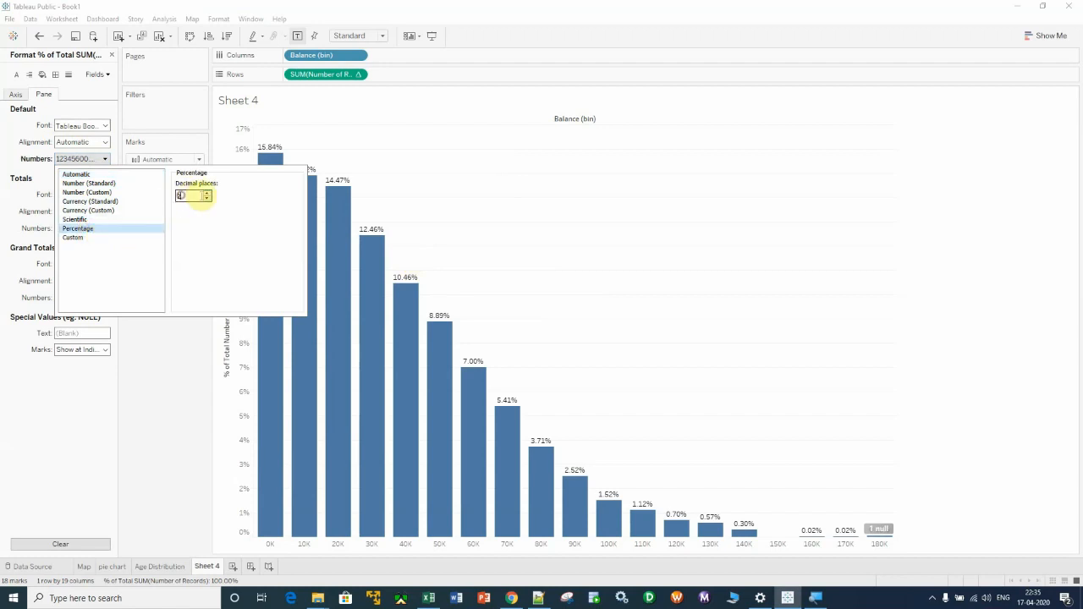
pyautogui.write('0')
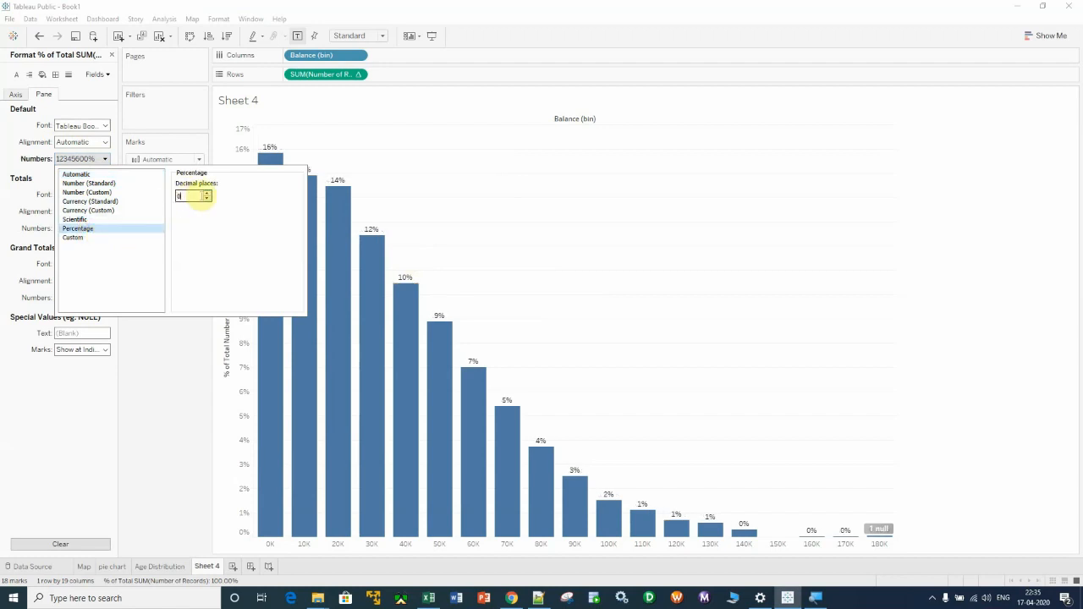
pyautogui.click(177, 399)
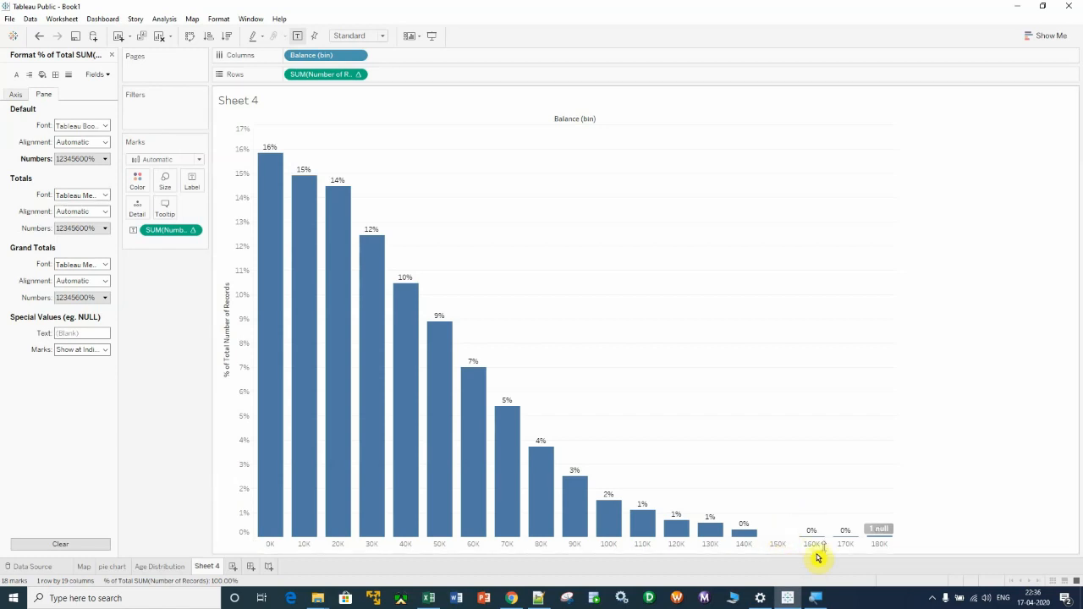
# Hide the null values indicator on the balance chart and close the formatting options
pyautogui.moveTo(876, 535)
pyautogui.click(878, 530)
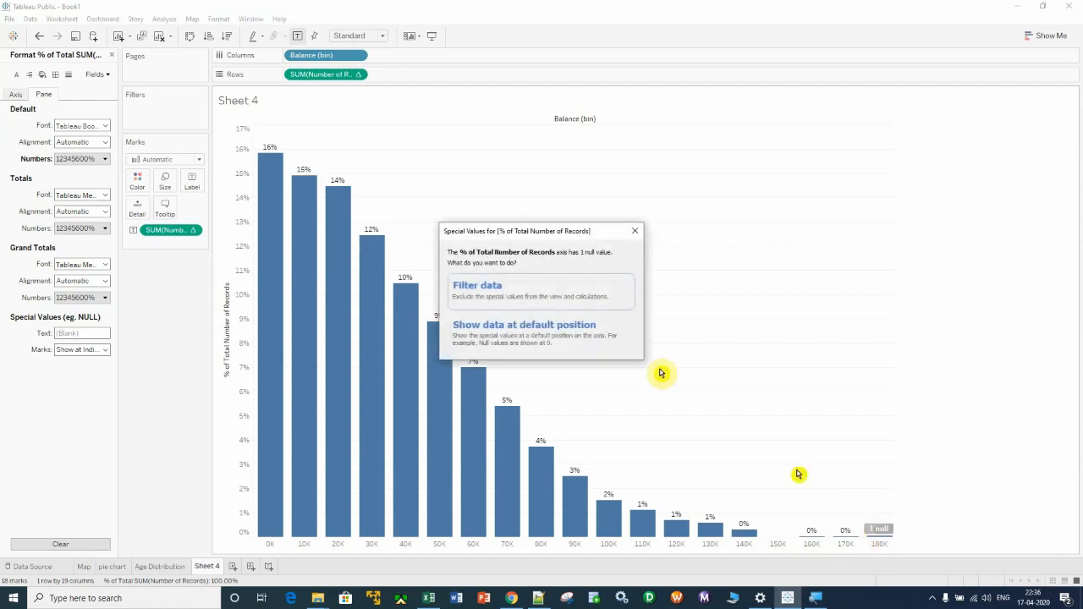
pyautogui.click(634, 231)
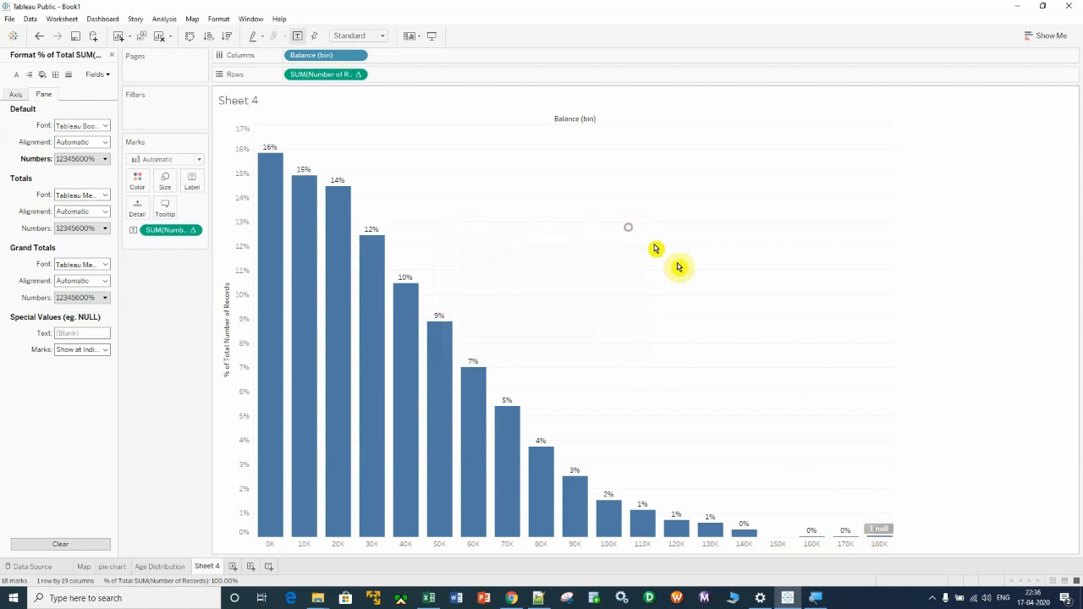
pyautogui.rightClick(878, 530)
pyautogui.click(931, 532)
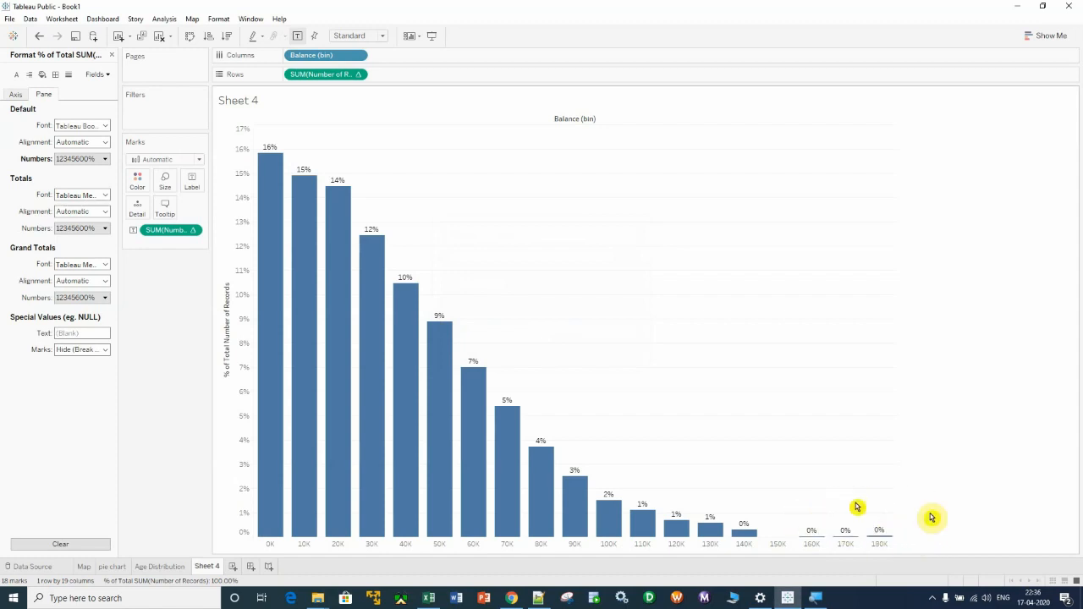
pyautogui.click(112, 55)
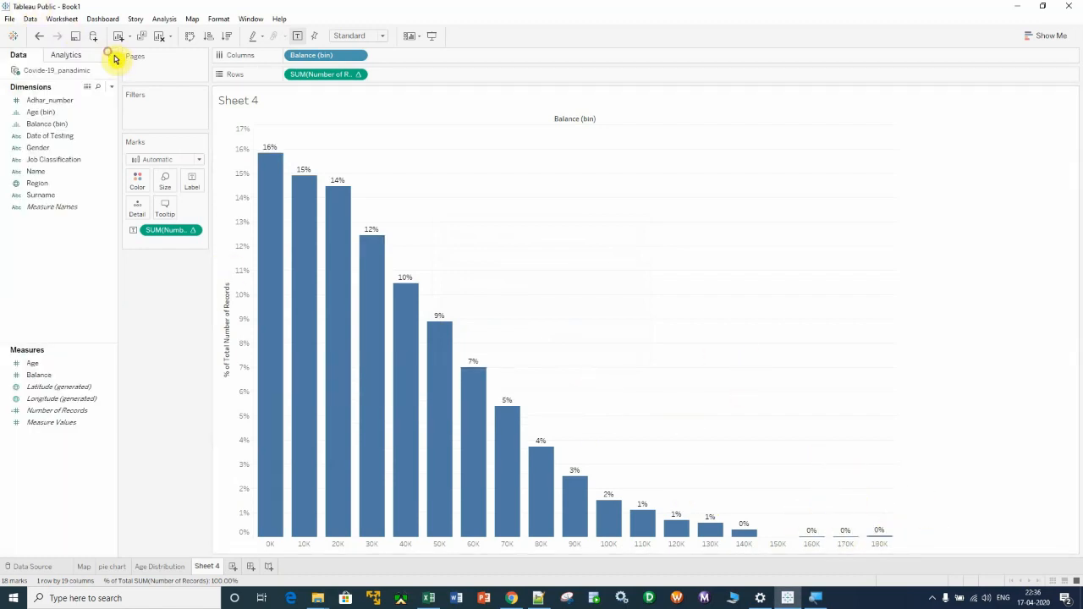
# Edit the Balance (bin) field and set its size of bins to 15000
pyautogui.click(111, 127)
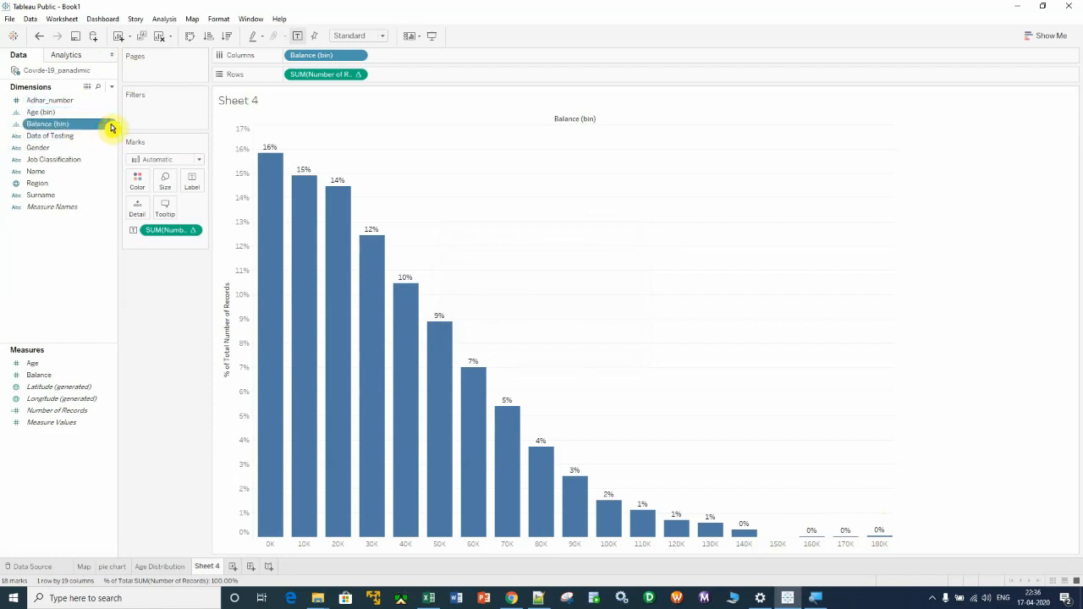
pyautogui.rightClick(111, 127)
pyautogui.click(133, 188)
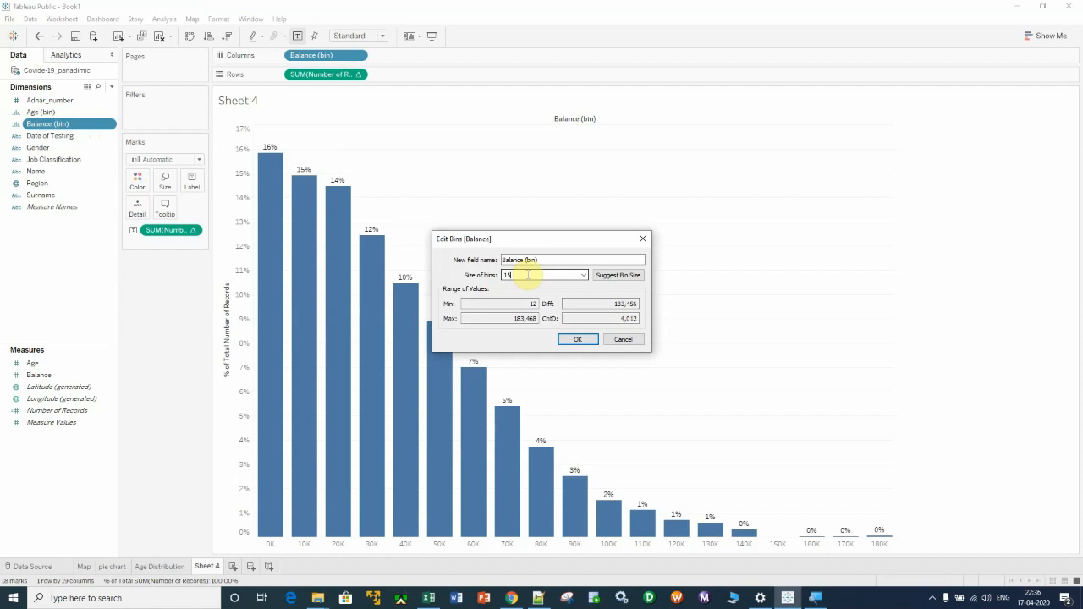
pyautogui.click(578, 340)
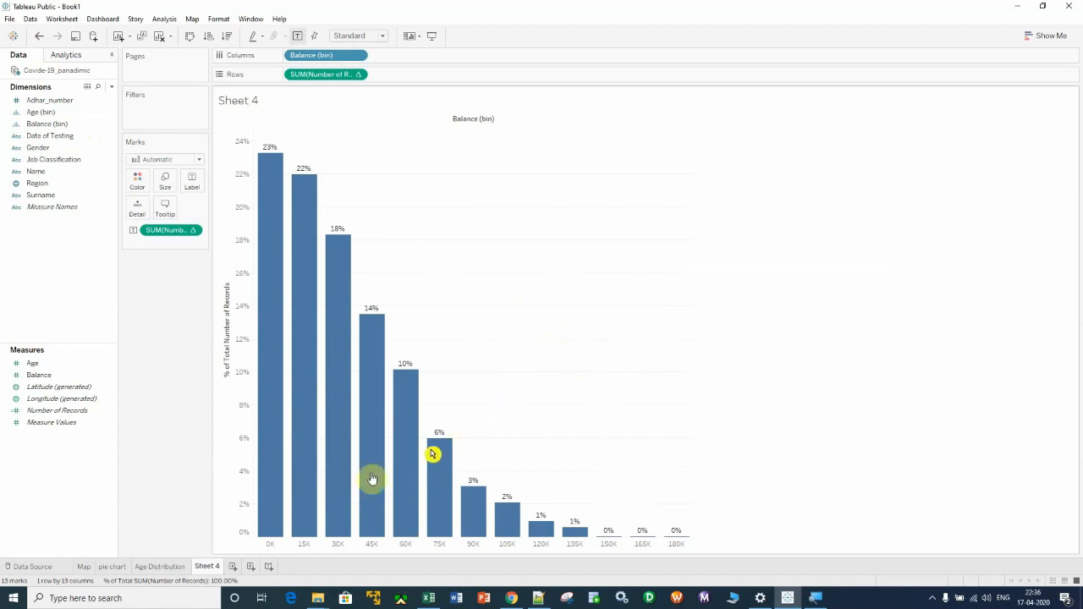
# Rename the Sheet 4 worksheet as balance Distribution
pyautogui.rightClick(205, 567)
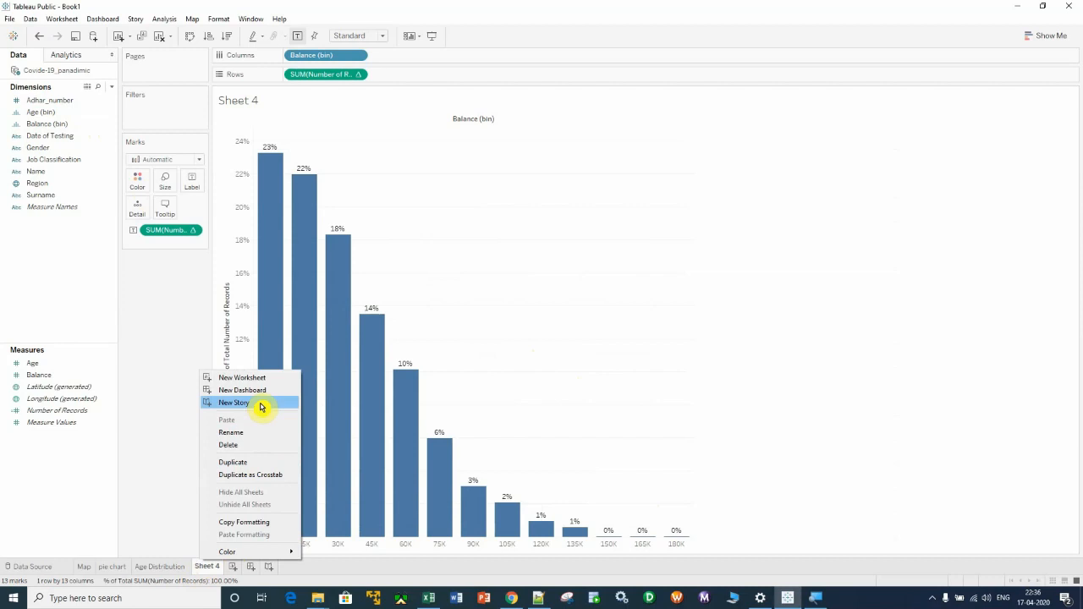
pyautogui.click(234, 433)
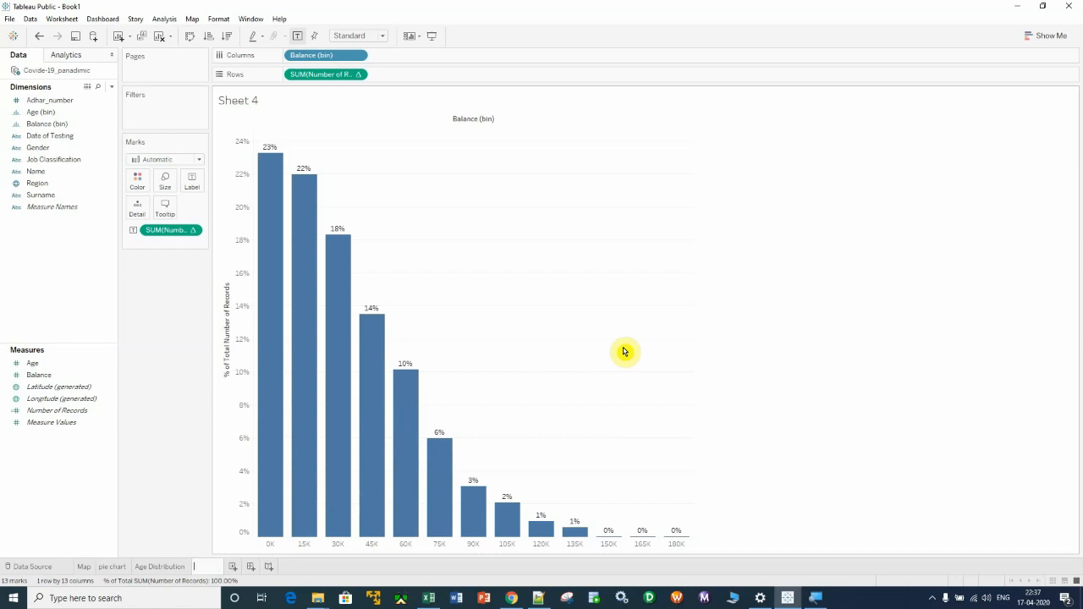
pyautogui.write('ce Distribution')
pyautogui.press('Return')
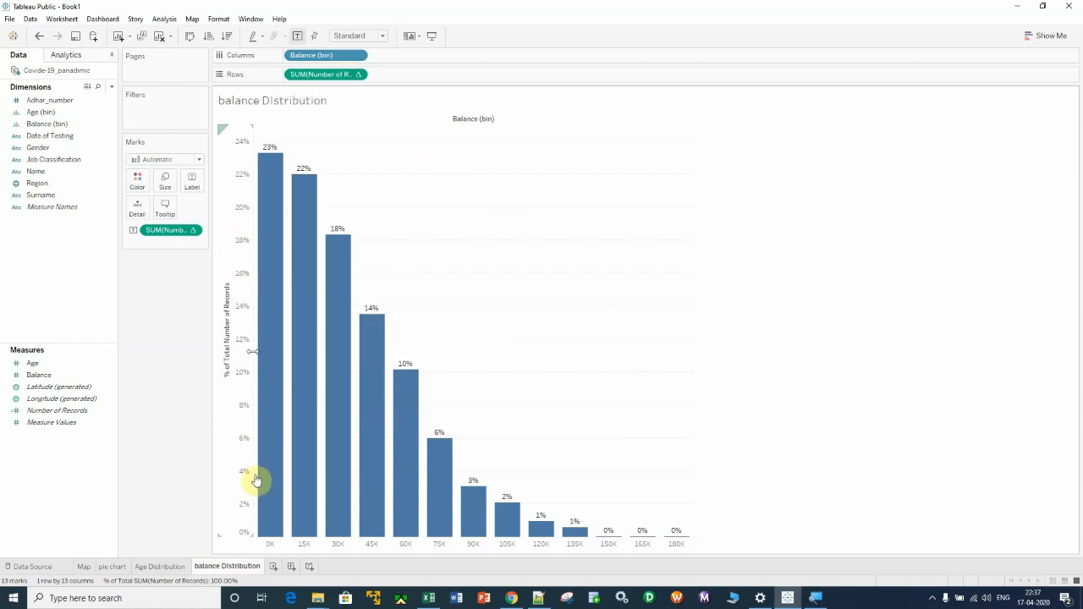
# On the Age Distribution sheet, format the % of Total Number of Records axis font as size 12 in black
pyautogui.click(160, 566)
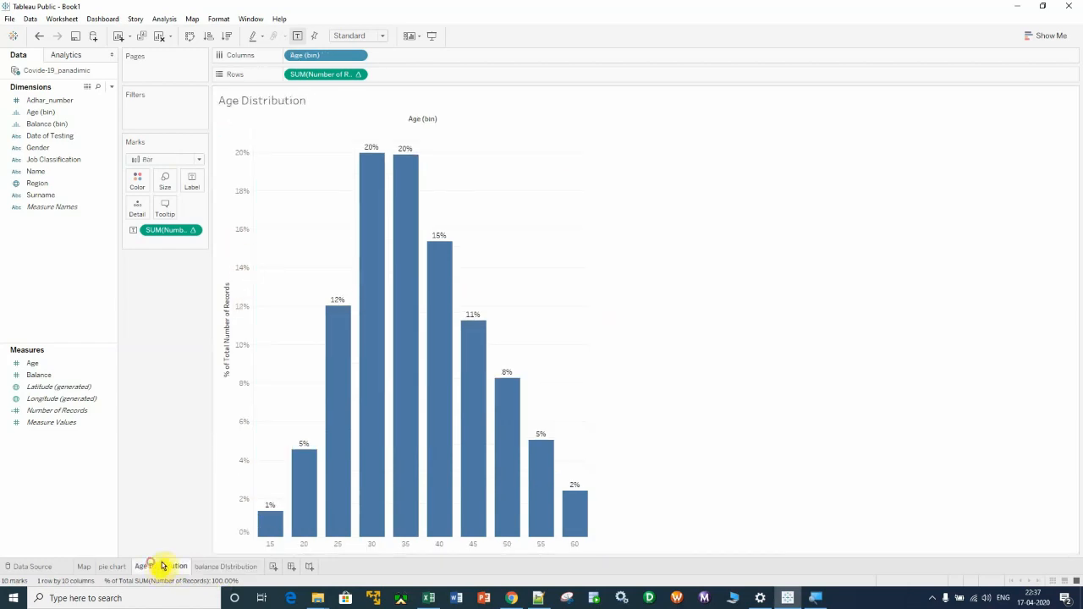
pyautogui.rightClick(227, 156)
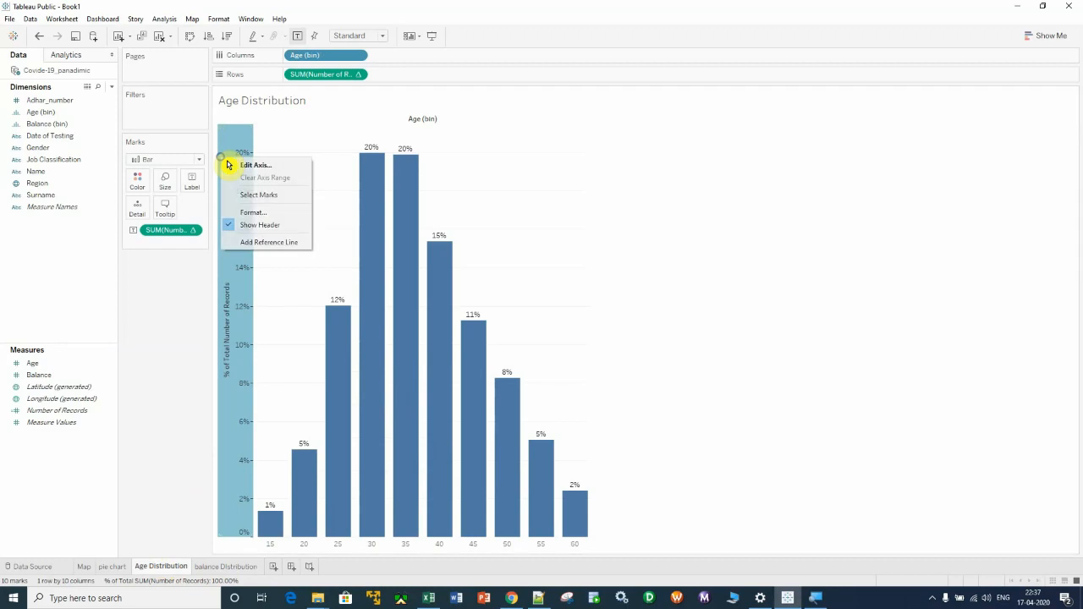
pyautogui.click(268, 213)
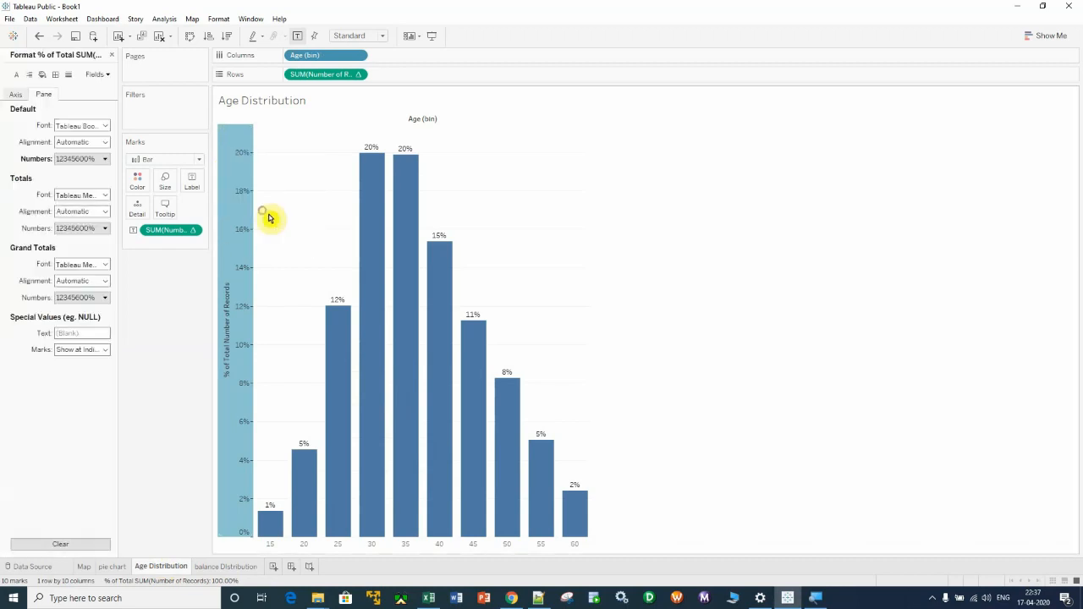
pyautogui.click(17, 95)
pyautogui.click(104, 142)
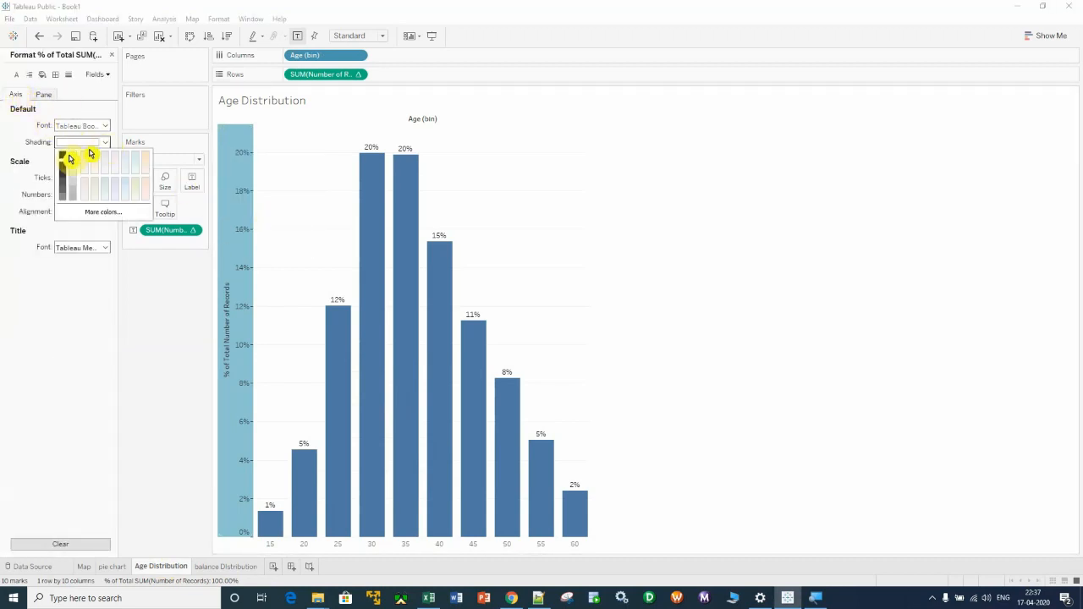
pyautogui.click(105, 125)
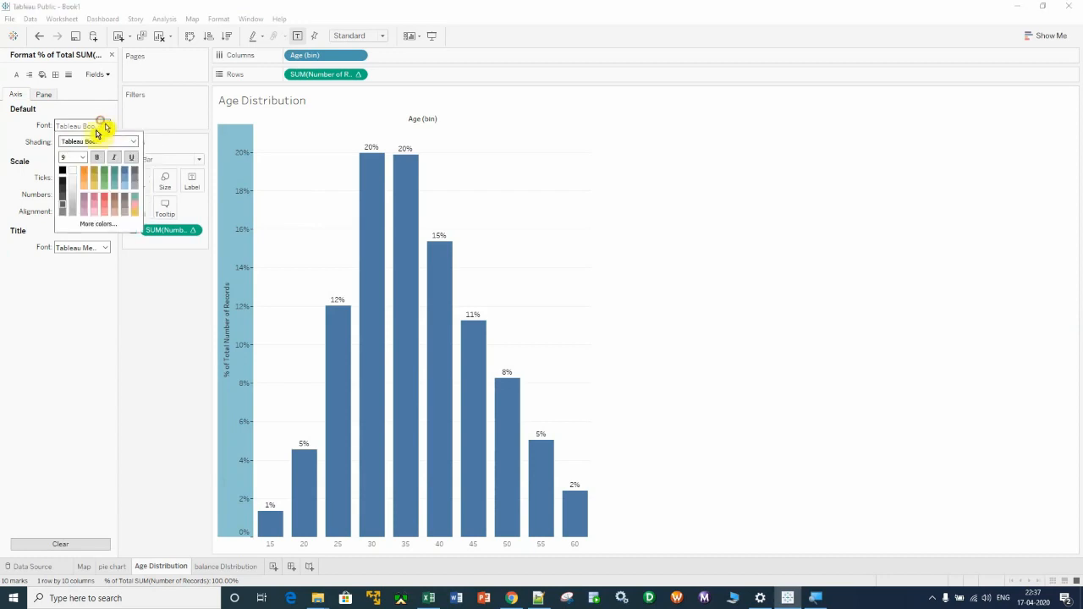
pyautogui.click(84, 158)
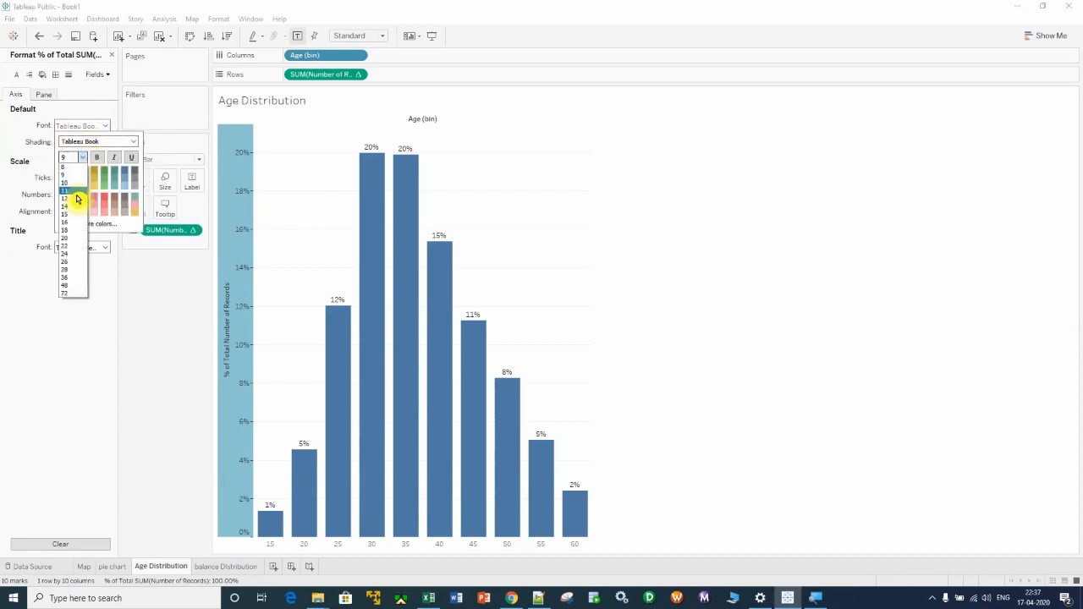
pyautogui.click(74, 199)
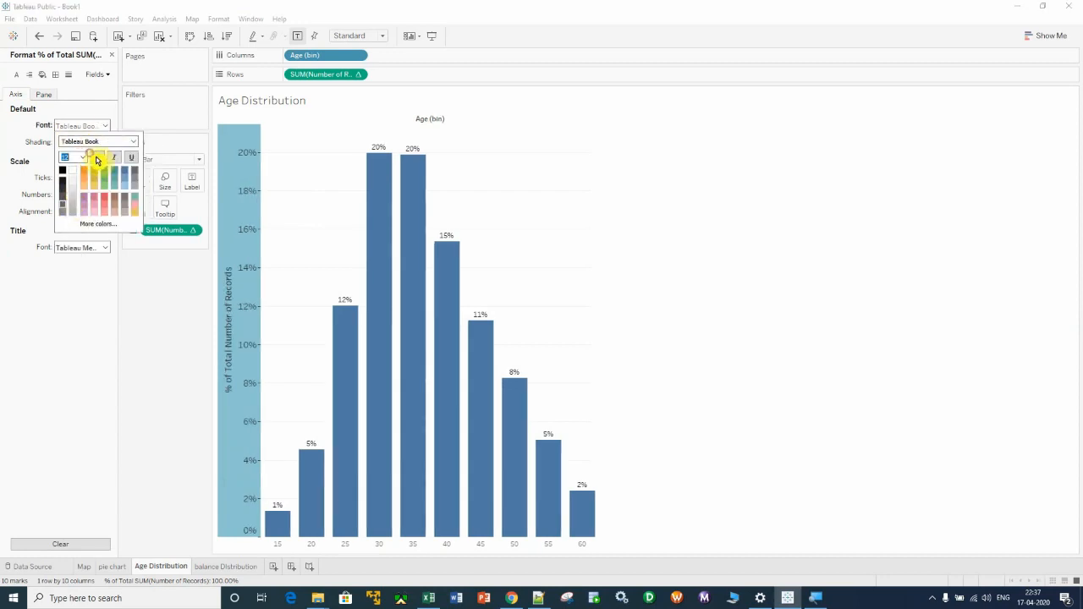
pyautogui.click(60, 173)
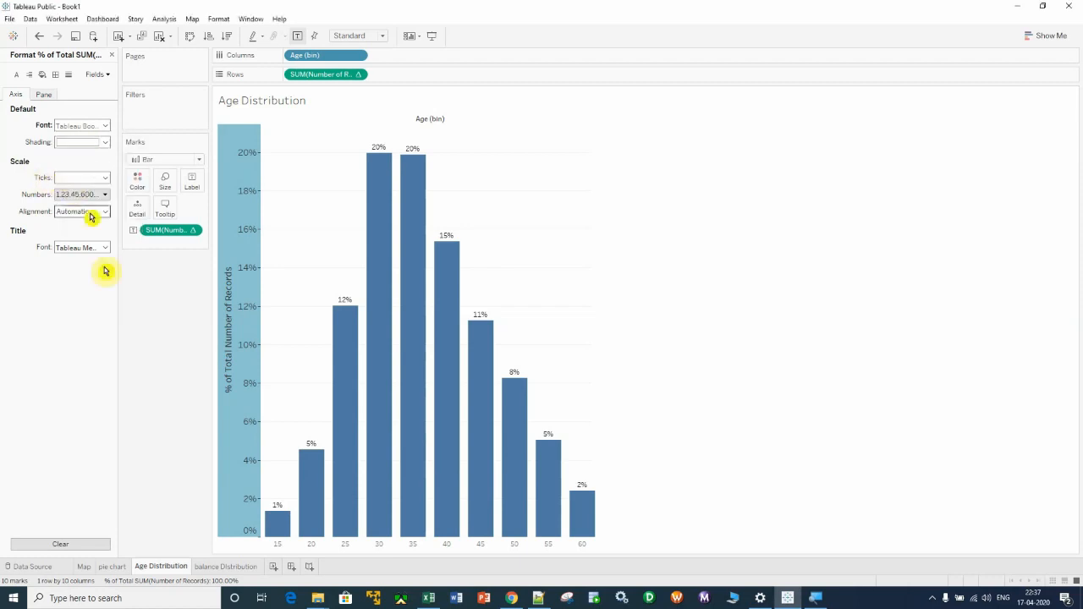
pyautogui.click(104, 125)
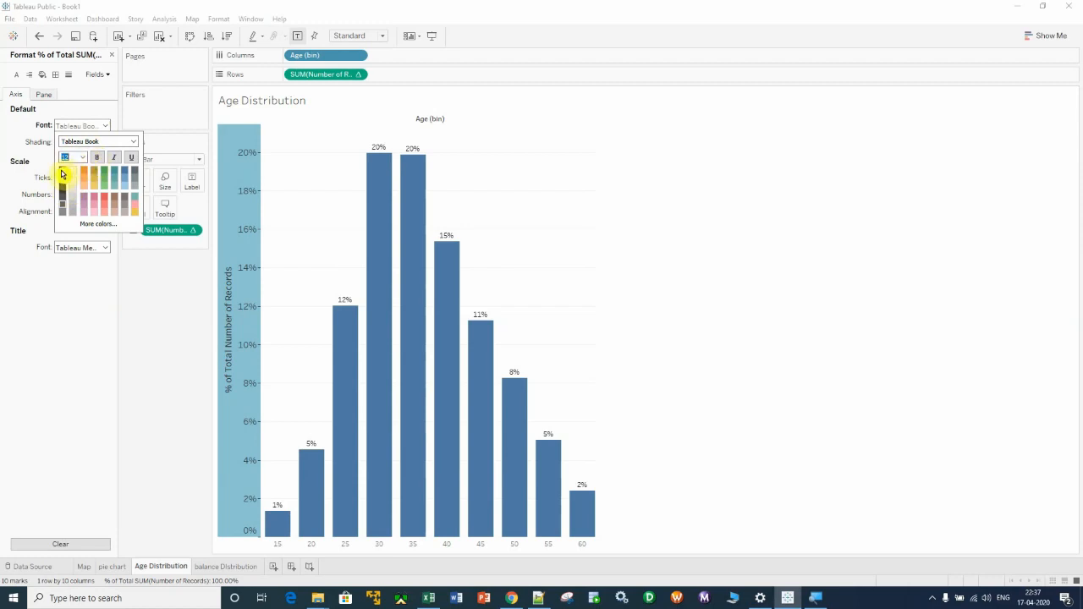
pyautogui.click(82, 363)
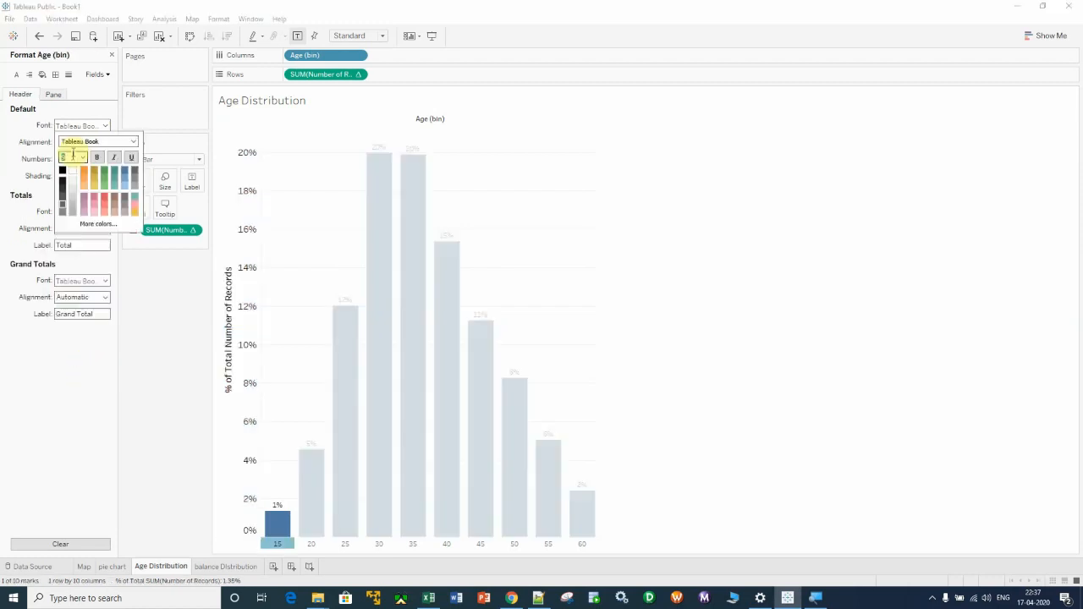
# Set the default worksheet font of the Age Distribution sheet to size 12 and bold
pyautogui.click(573, 210)
pyautogui.rightClick(516, 186)
pyautogui.click(552, 236)
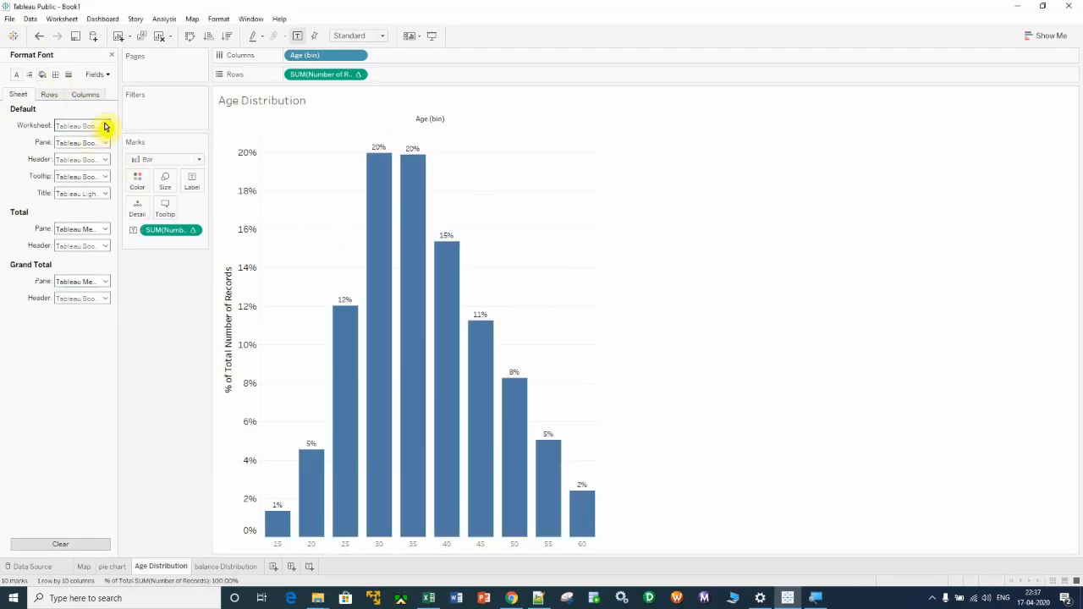
pyautogui.click(105, 126)
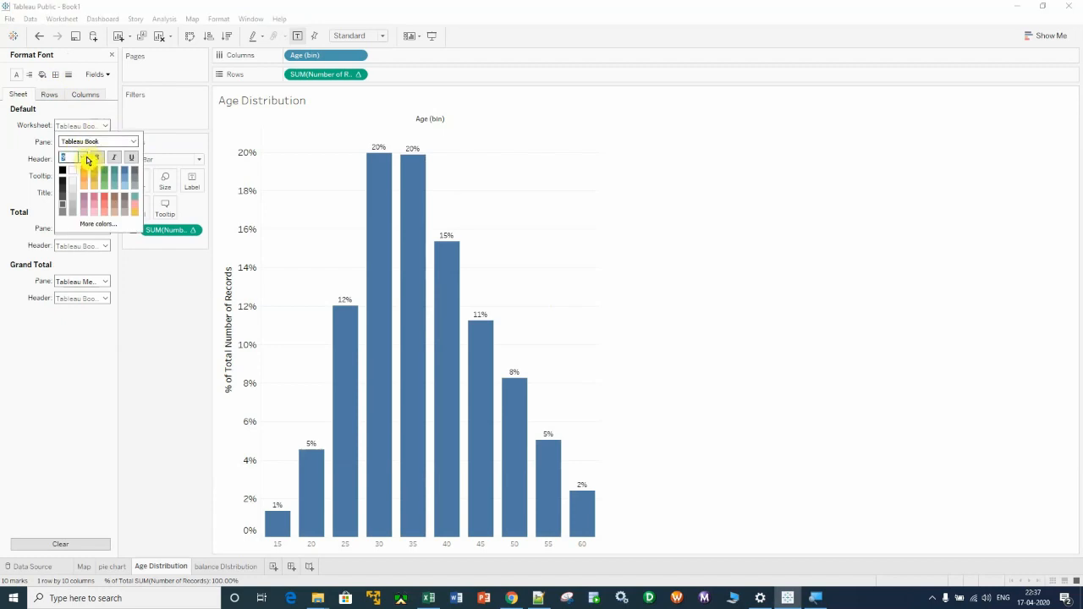
pyautogui.click(88, 160)
pyautogui.click(70, 203)
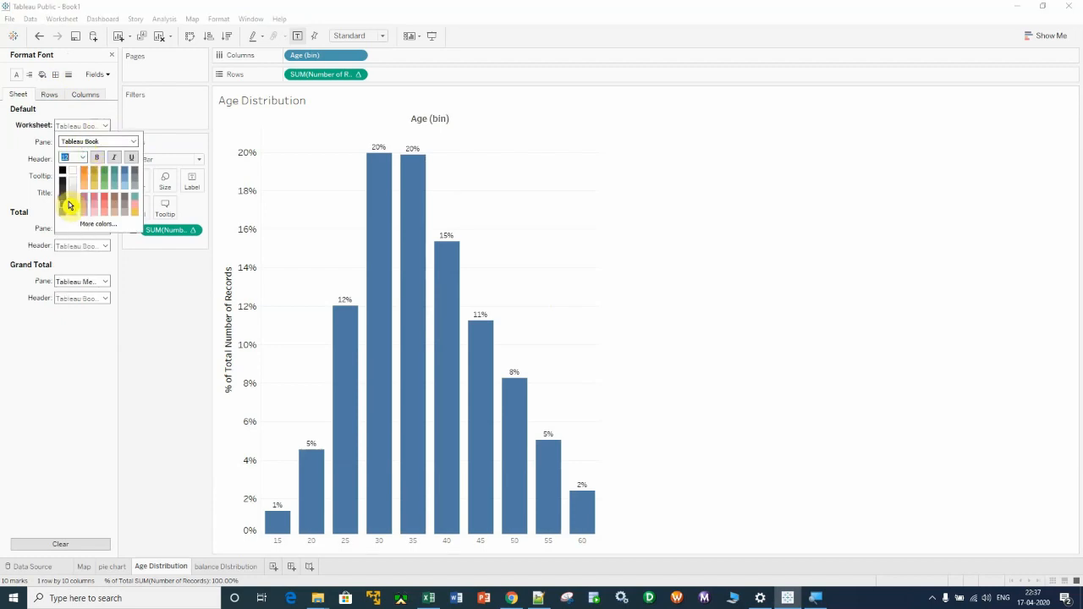
pyautogui.click(99, 159)
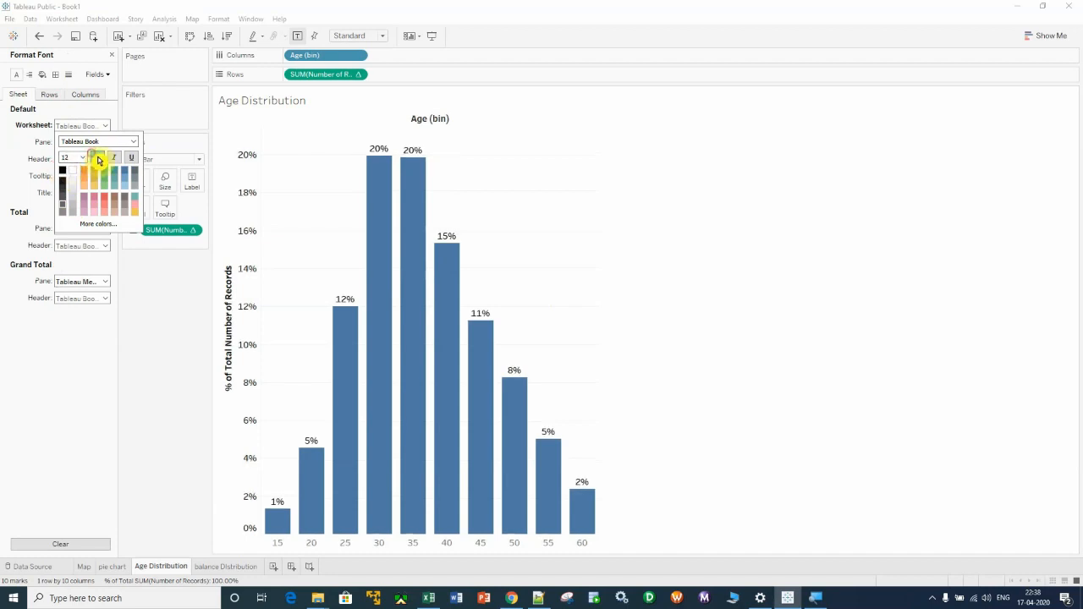
pyautogui.click(717, 243)
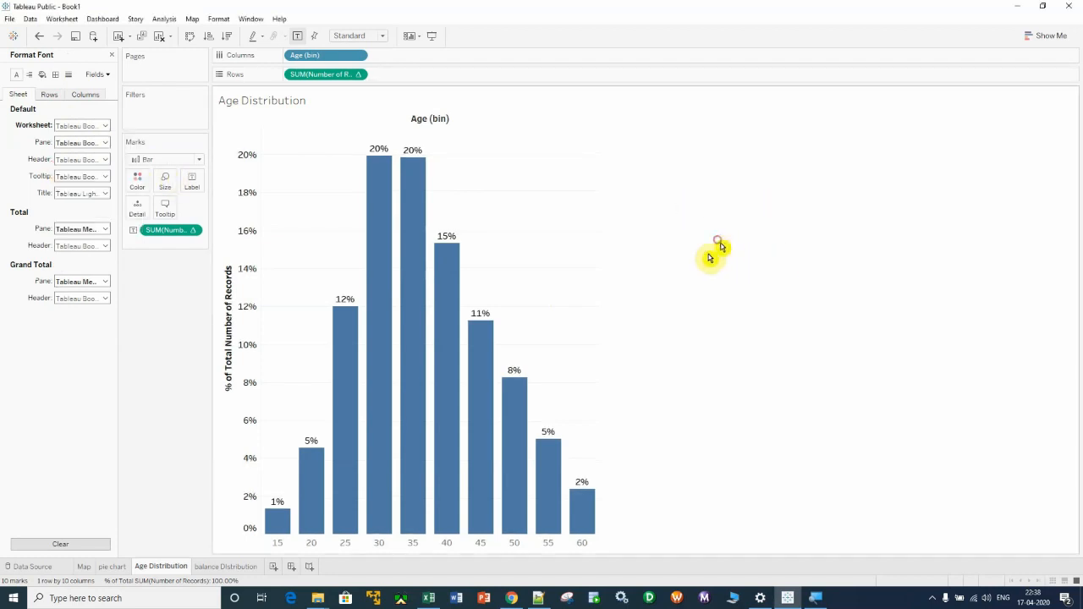
# Hide the Age (bin) field label for columns and apply the sheet-name title to the age chart
pyautogui.rightClick(471, 119)
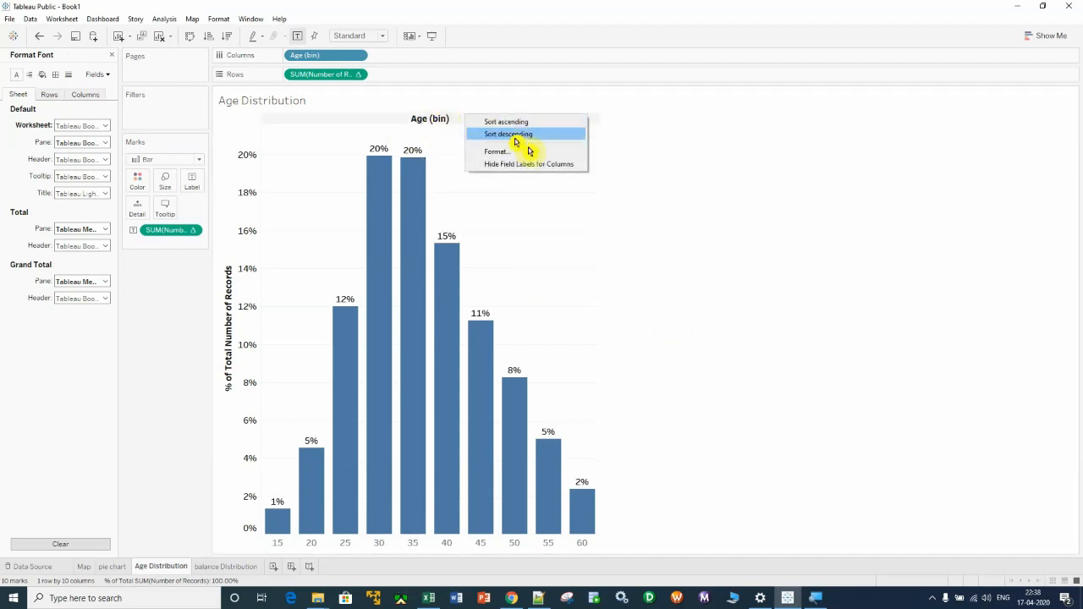
pyautogui.click(576, 170)
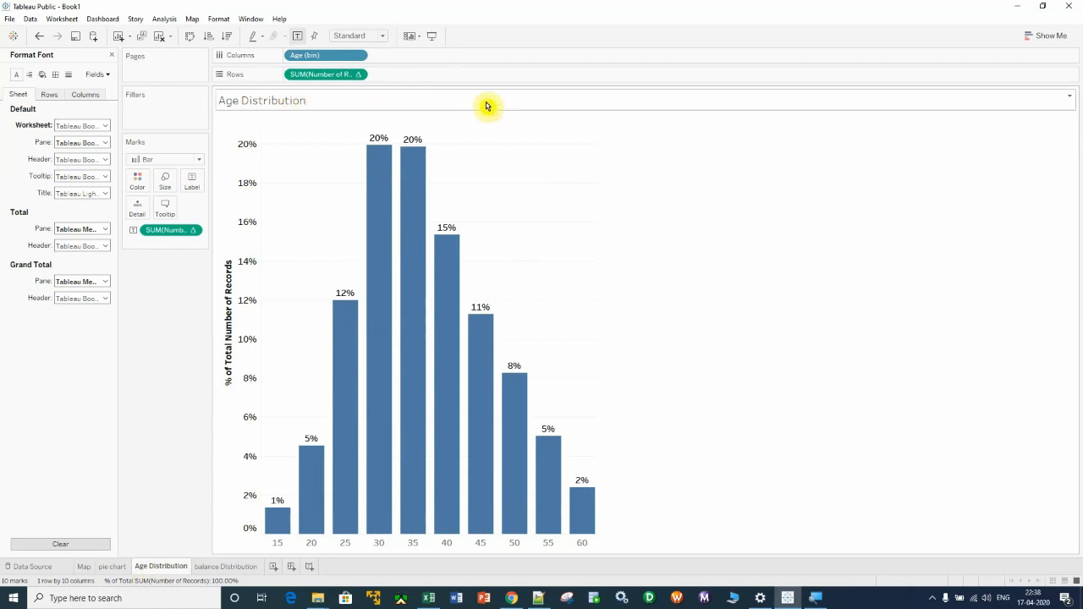
pyautogui.doubleClick(481, 99)
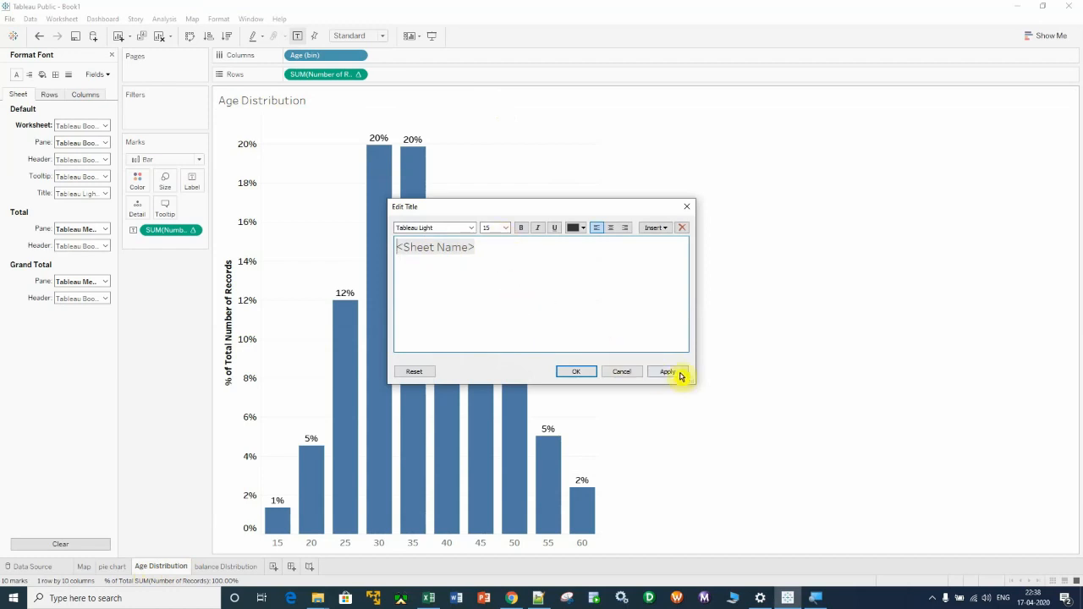
pyautogui.click(668, 373)
pyautogui.click(568, 373)
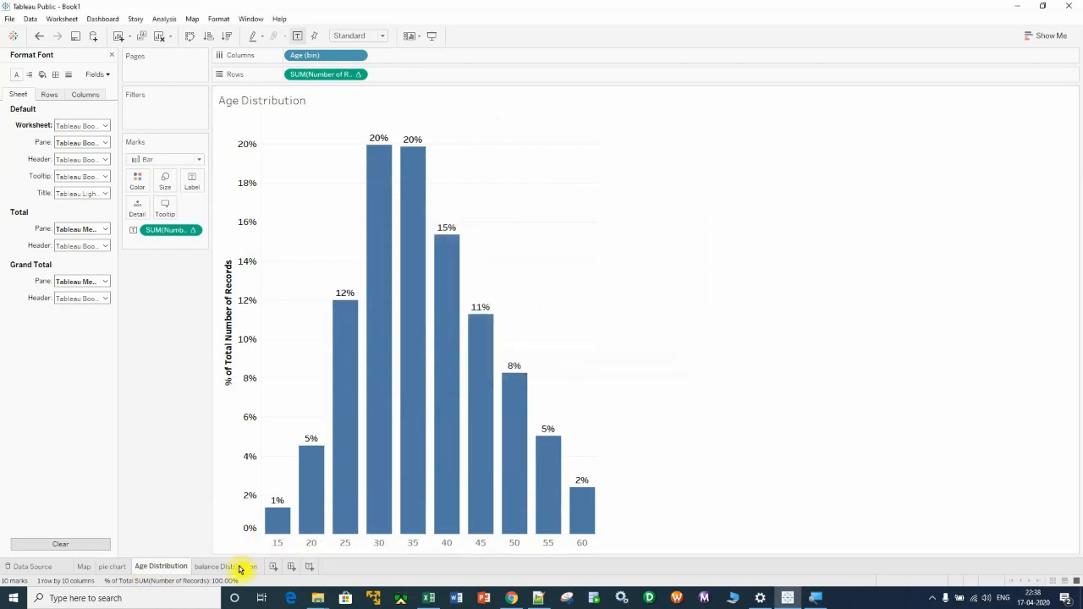
# On the balance Distribution sheet, set the default pane font of the percent-of-total field to size 12
pyautogui.click(240, 566)
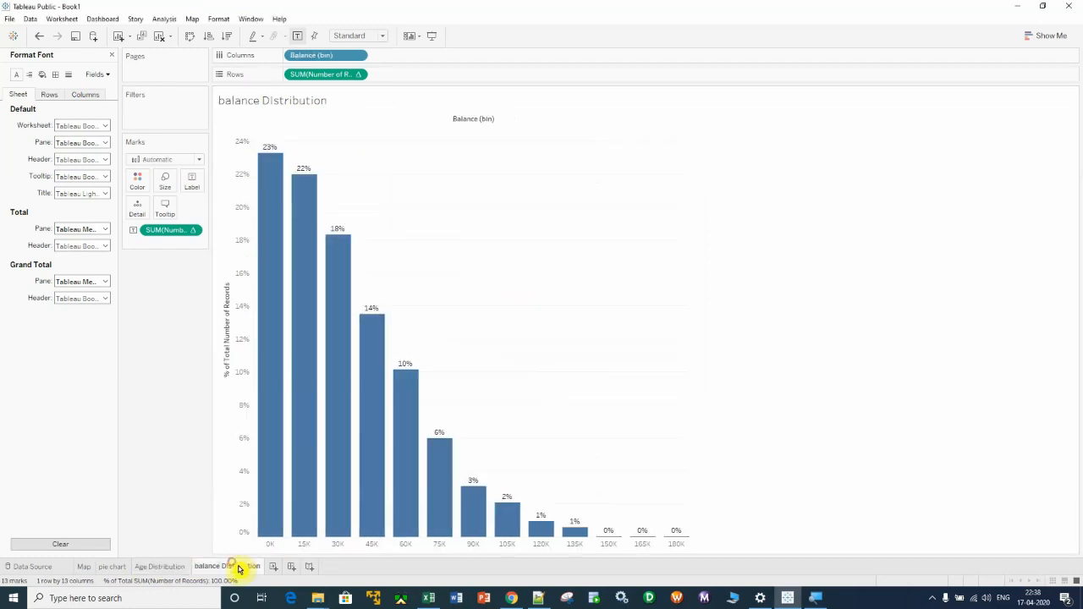
pyautogui.click(225, 230)
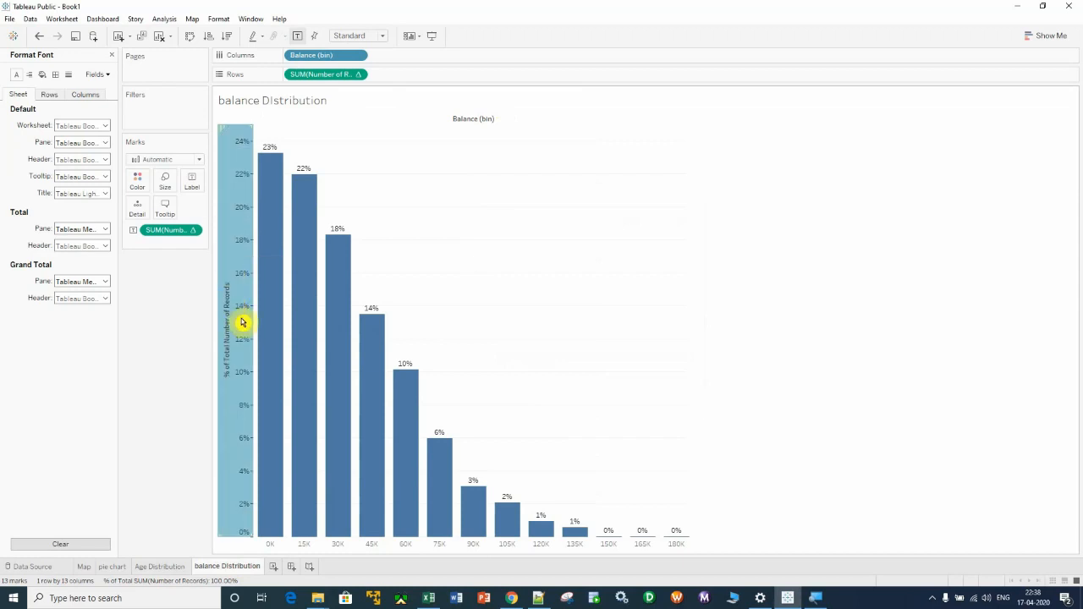
pyautogui.rightClick(228, 187)
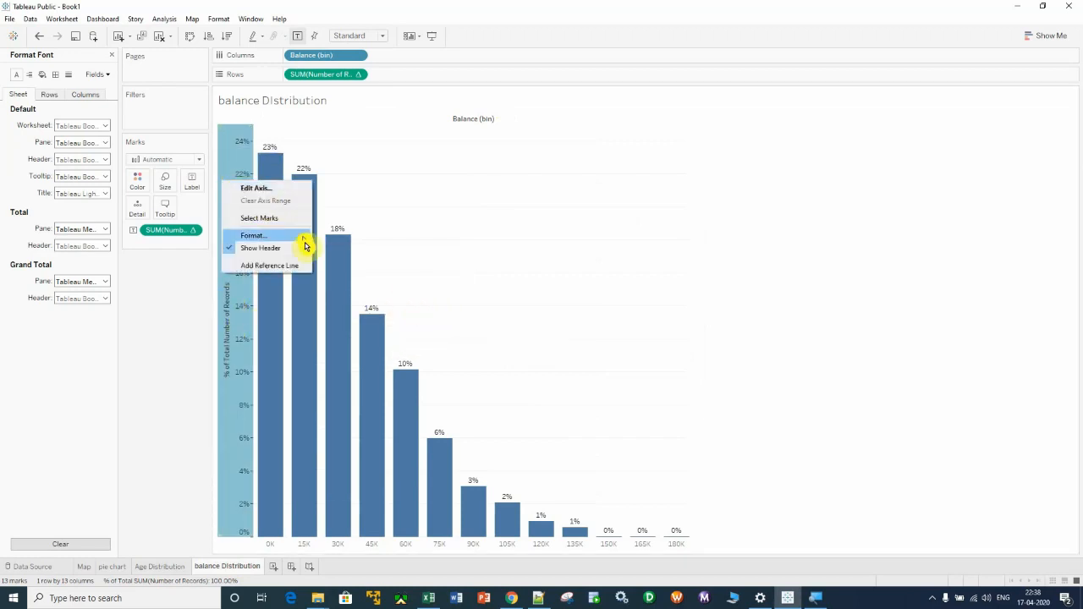
pyautogui.click(271, 239)
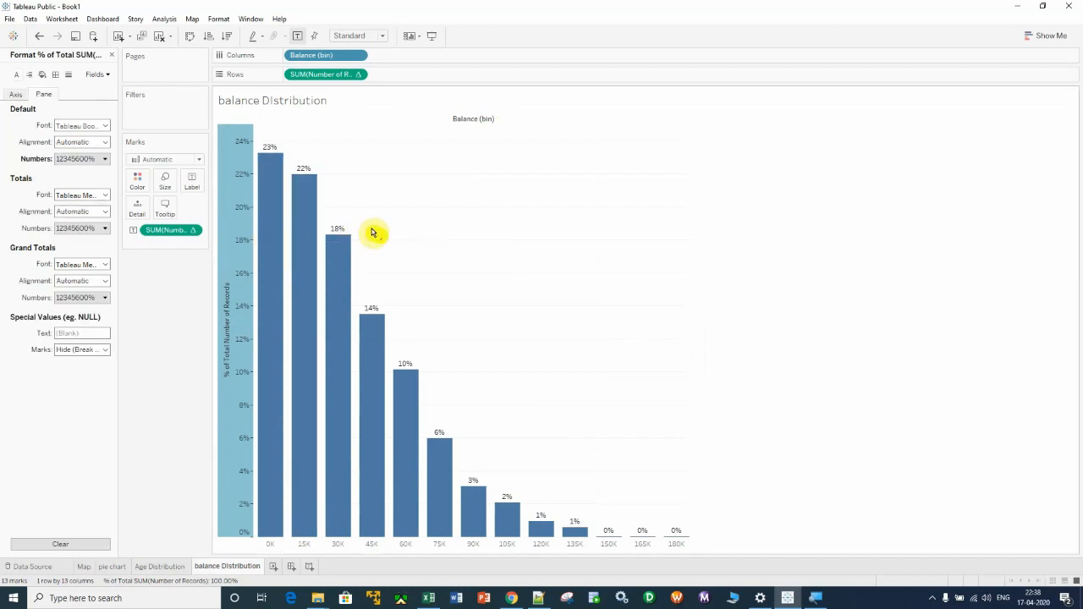
pyautogui.click(105, 125)
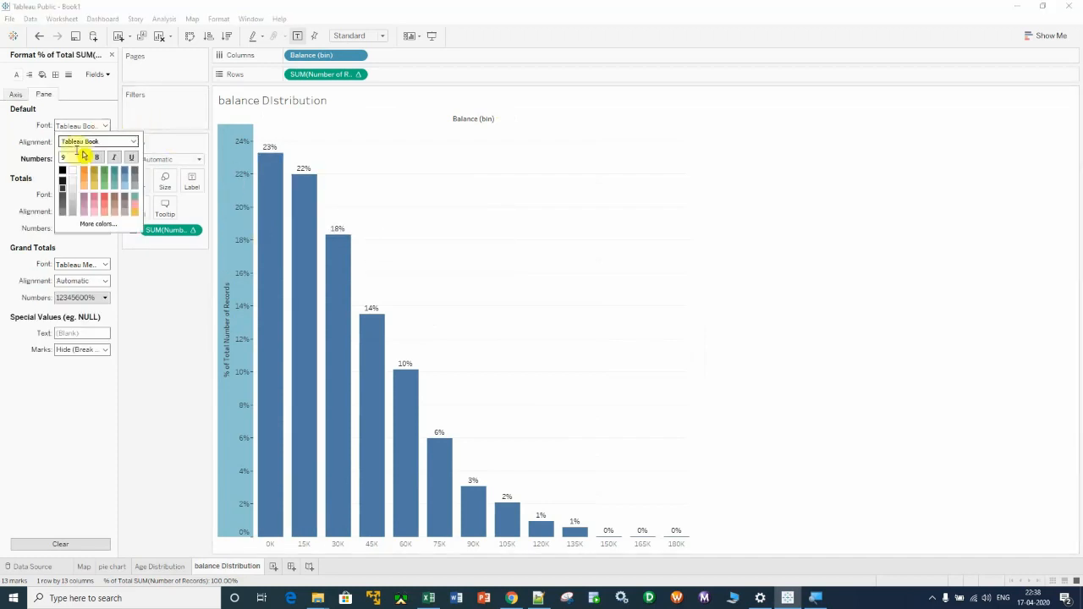
pyautogui.click(85, 161)
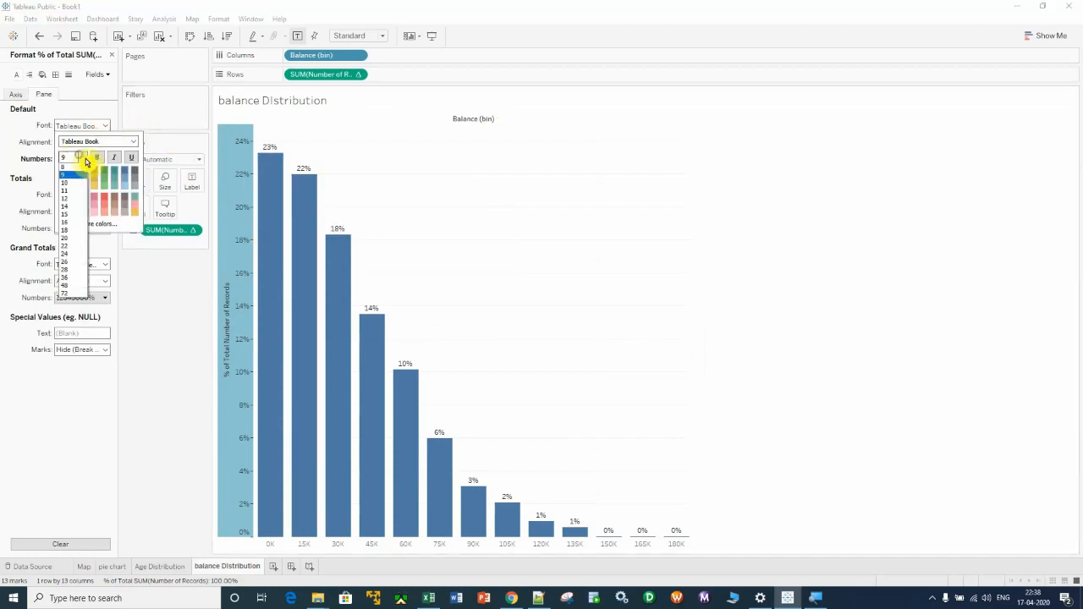
pyautogui.click(71, 199)
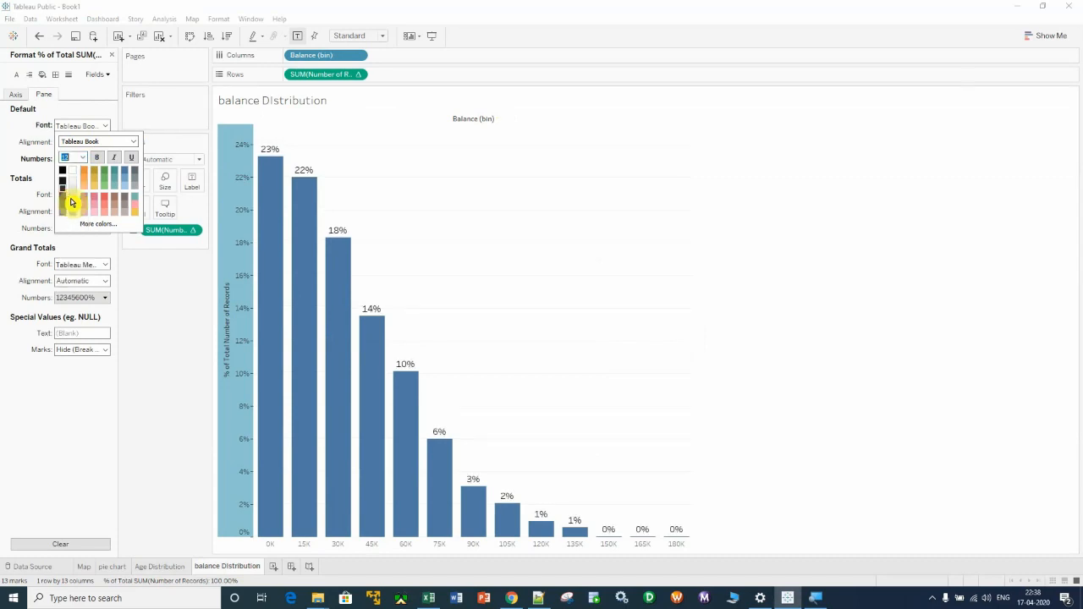
pyautogui.click(85, 159)
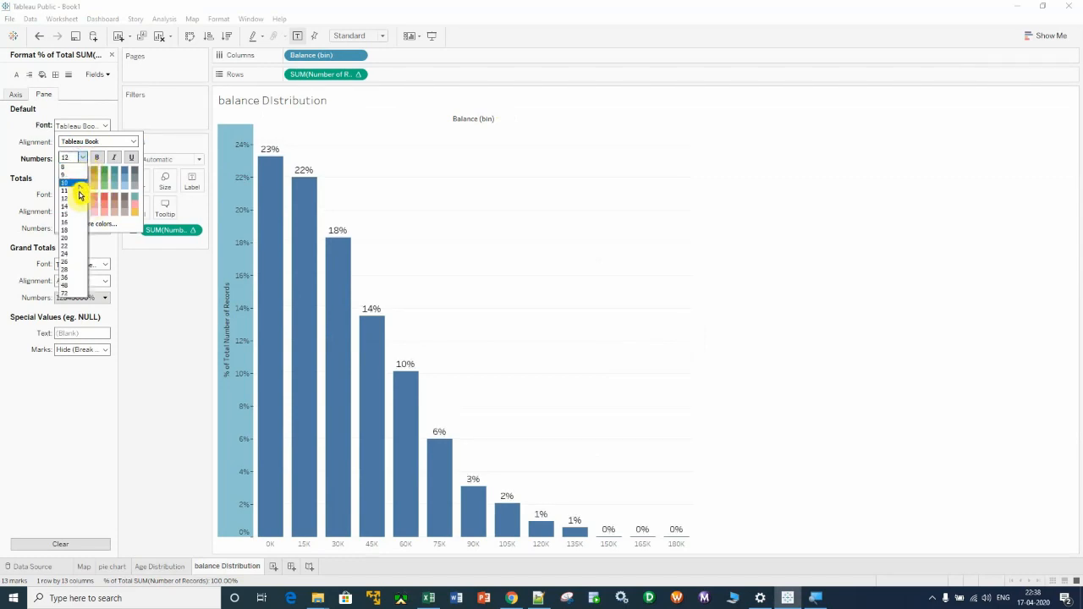
pyautogui.click(77, 199)
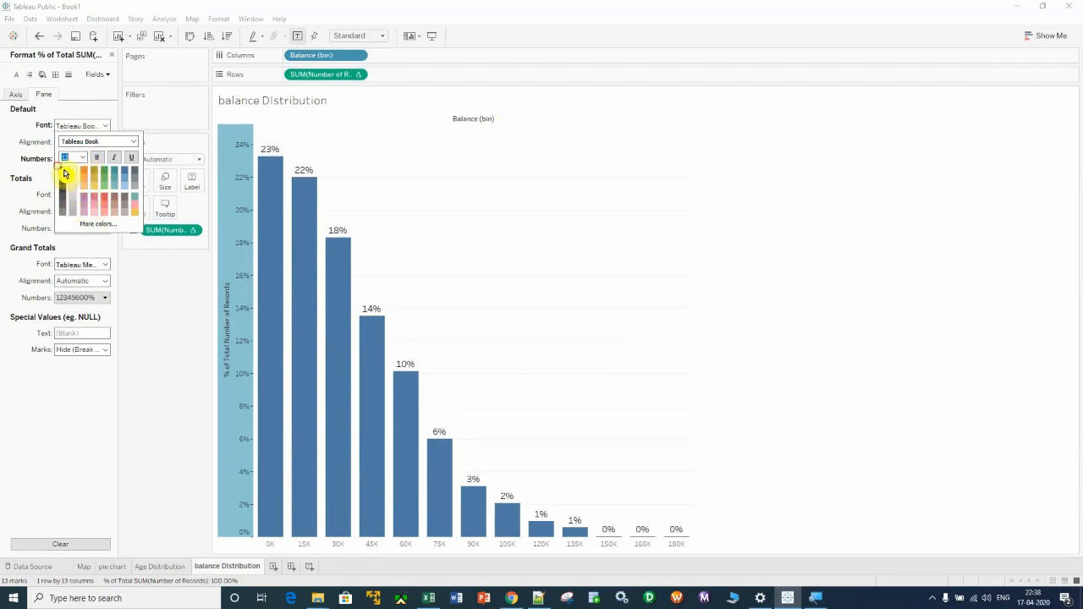
pyautogui.click(148, 308)
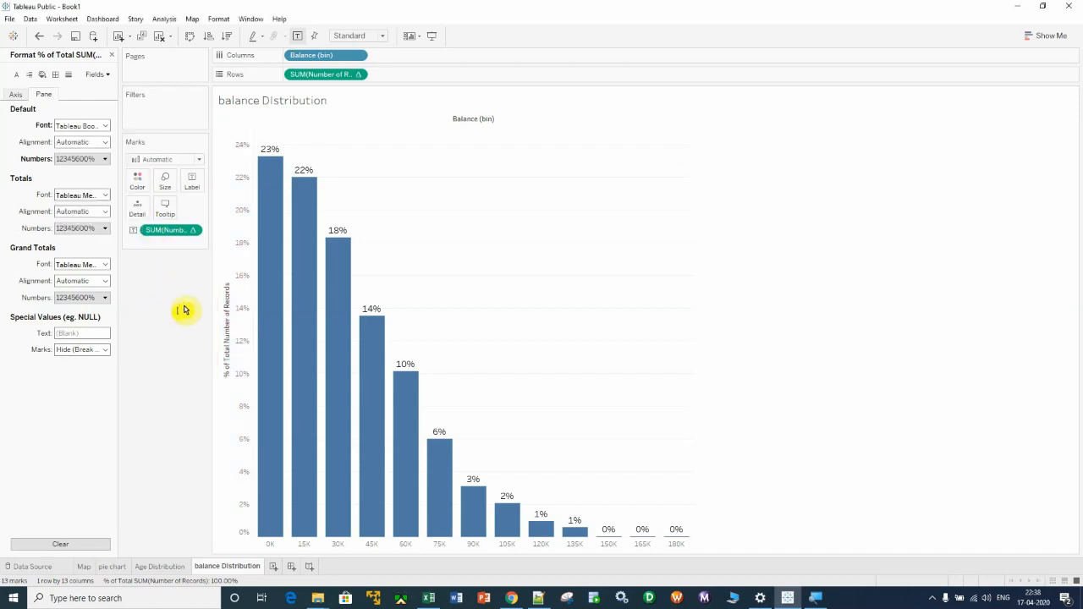
# Set the default worksheet font of the balance Distribution sheet to size 12 in black and hide the Balance (bin) field label for columns
pyautogui.rightClick(491, 194)
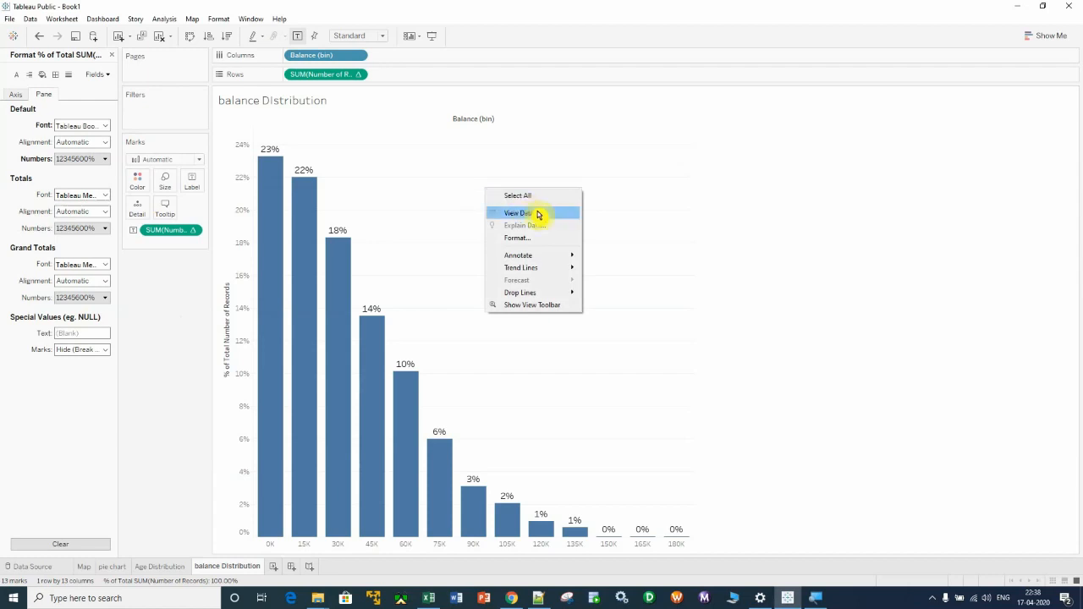
pyautogui.click(517, 239)
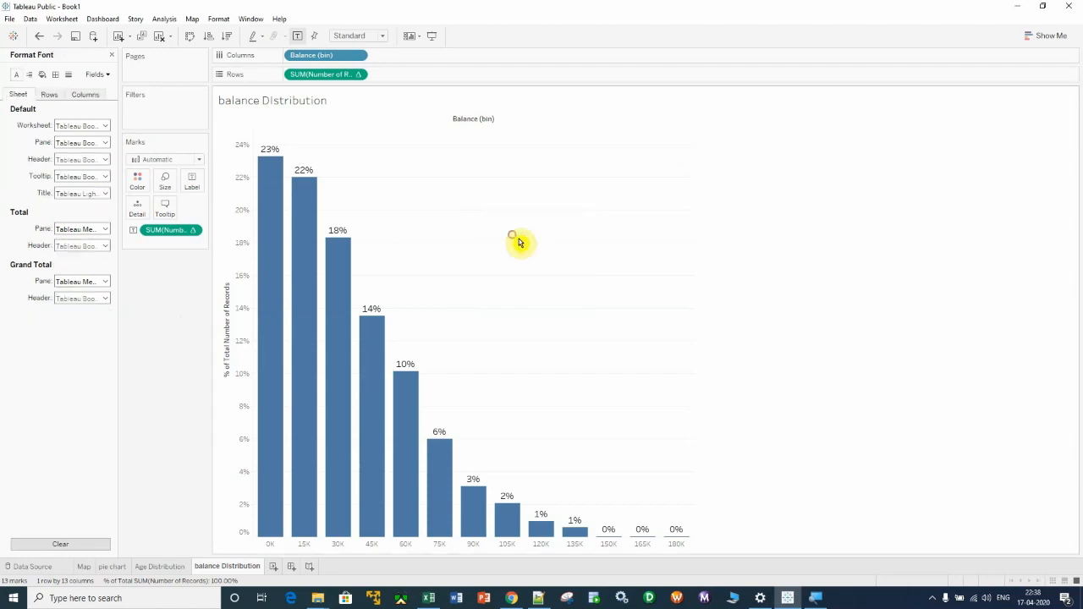
pyautogui.click(105, 126)
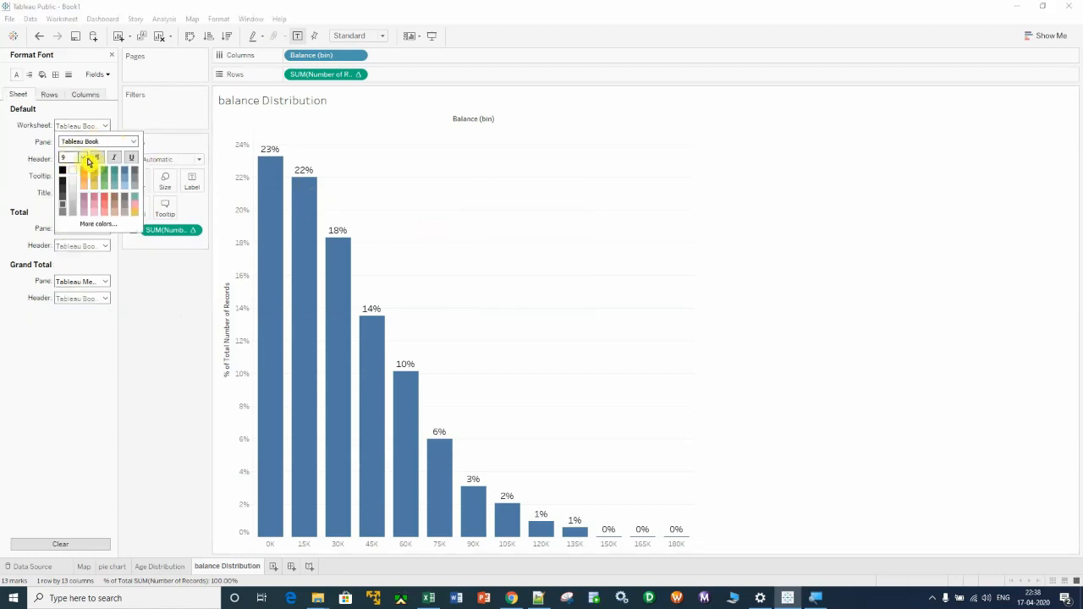
pyautogui.click(82, 158)
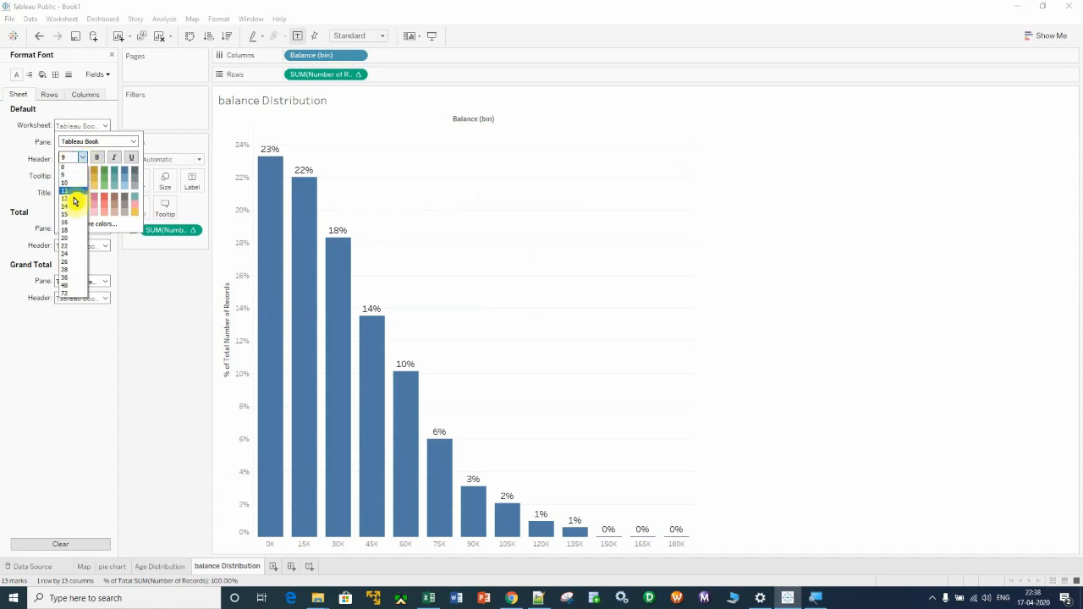
pyautogui.click(75, 201)
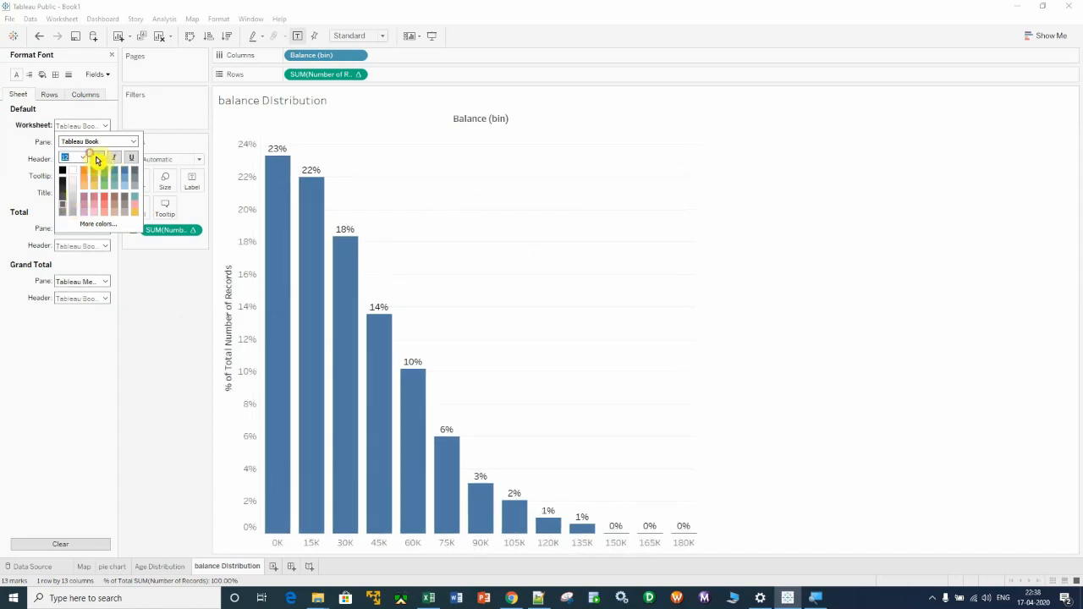
pyautogui.click(65, 173)
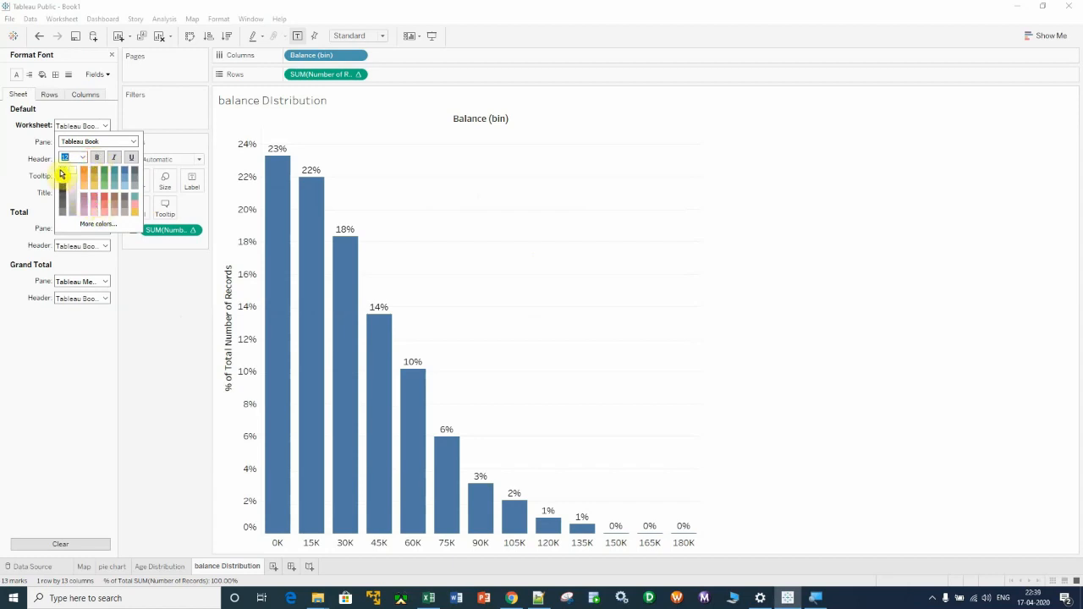
pyautogui.click(62, 172)
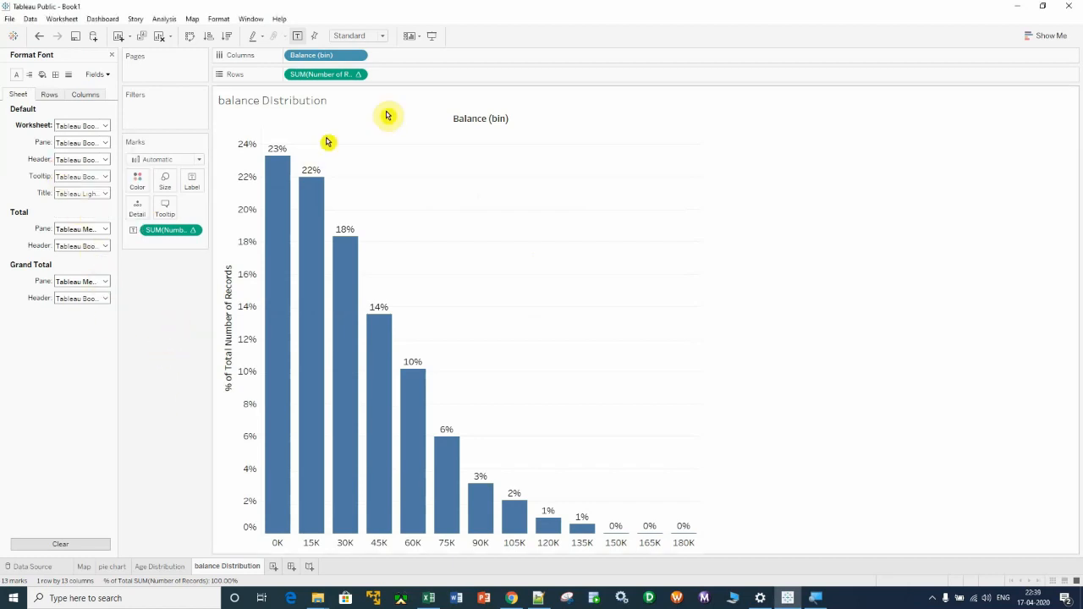
pyautogui.rightClick(493, 122)
pyautogui.click(593, 171)
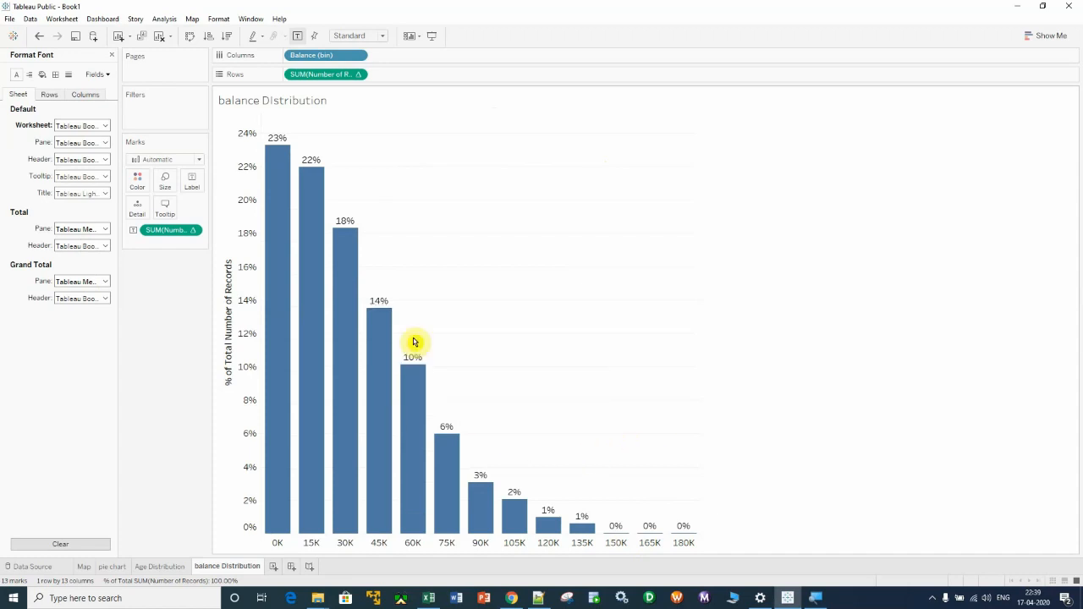
# Color the bars on both the Age Distribution and balance Distribution sheets by the percent-of-total Number of Records field
pyautogui.click(157, 566)
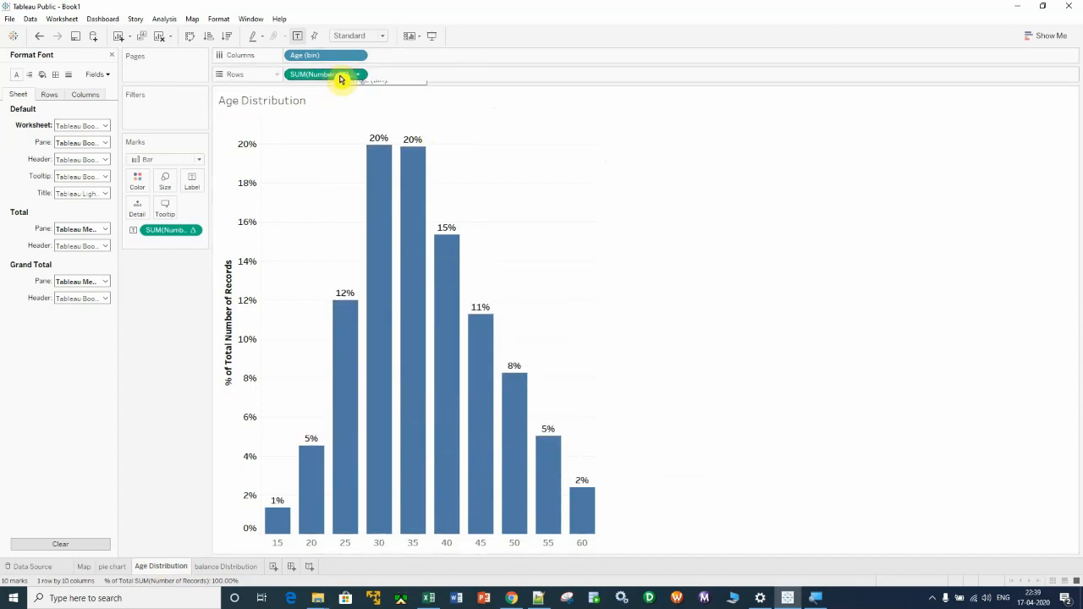
pyautogui.moveTo(340, 79)
pyautogui.mouseDown()
pyautogui.moveTo(317, 103)
pyautogui.moveTo(150, 188)
pyautogui.moveTo(137, 179)
pyautogui.mouseUp()
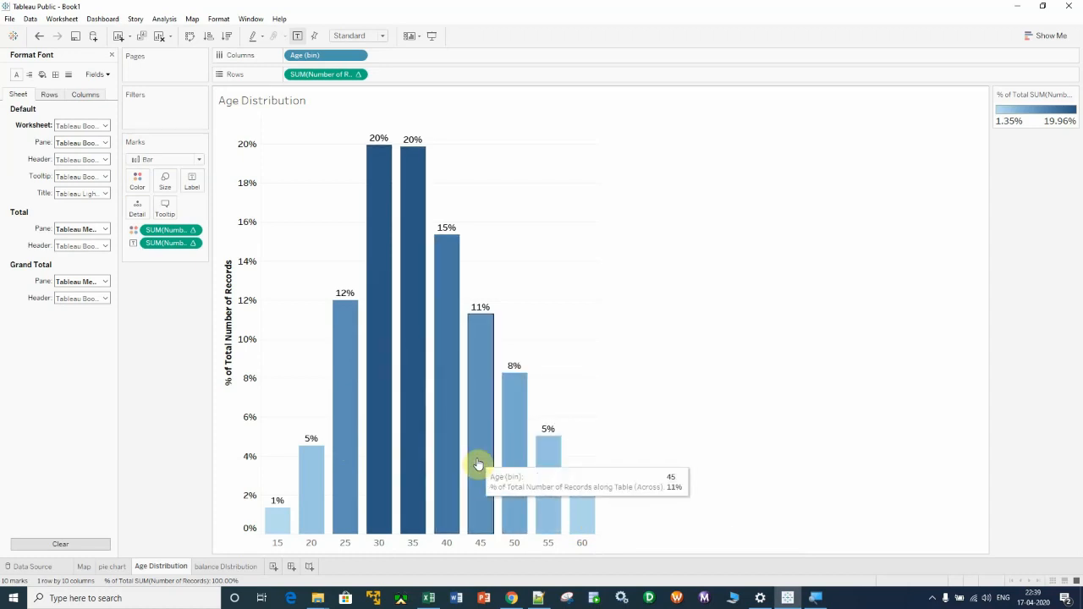
pyautogui.click(223, 567)
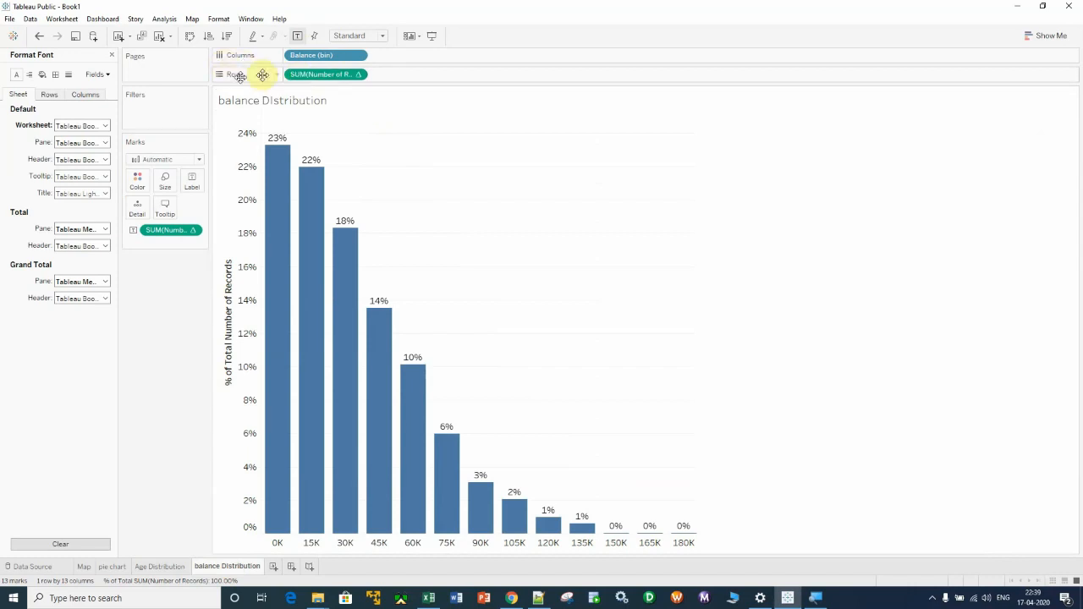
pyautogui.moveTo(344, 79)
pyautogui.mouseDown()
pyautogui.moveTo(174, 179)
pyautogui.moveTo(145, 181)
pyautogui.mouseUp()
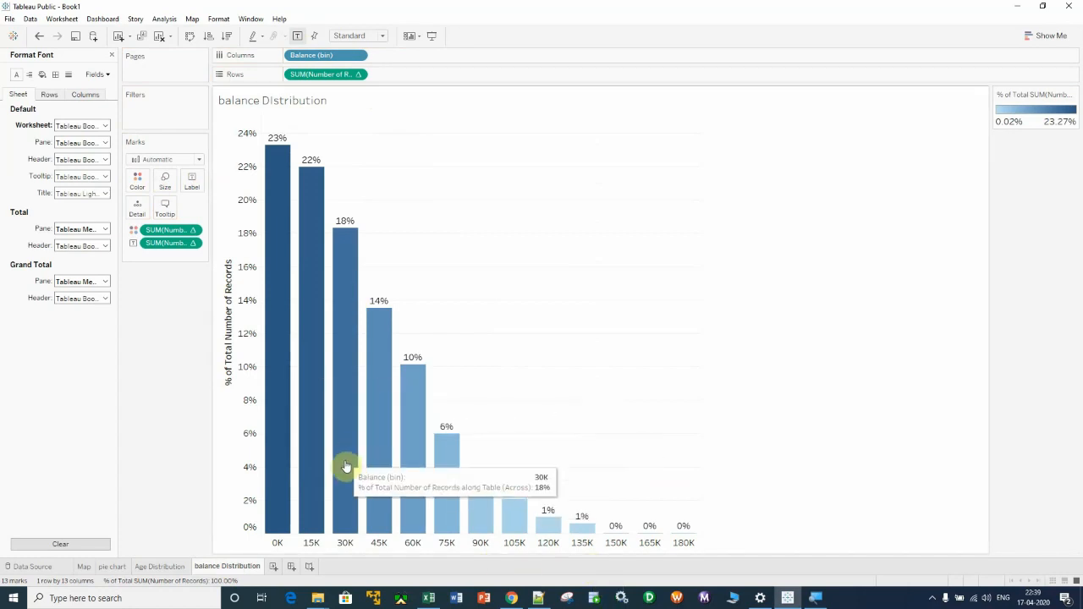
pyautogui.click(160, 565)
pyautogui.click(227, 566)
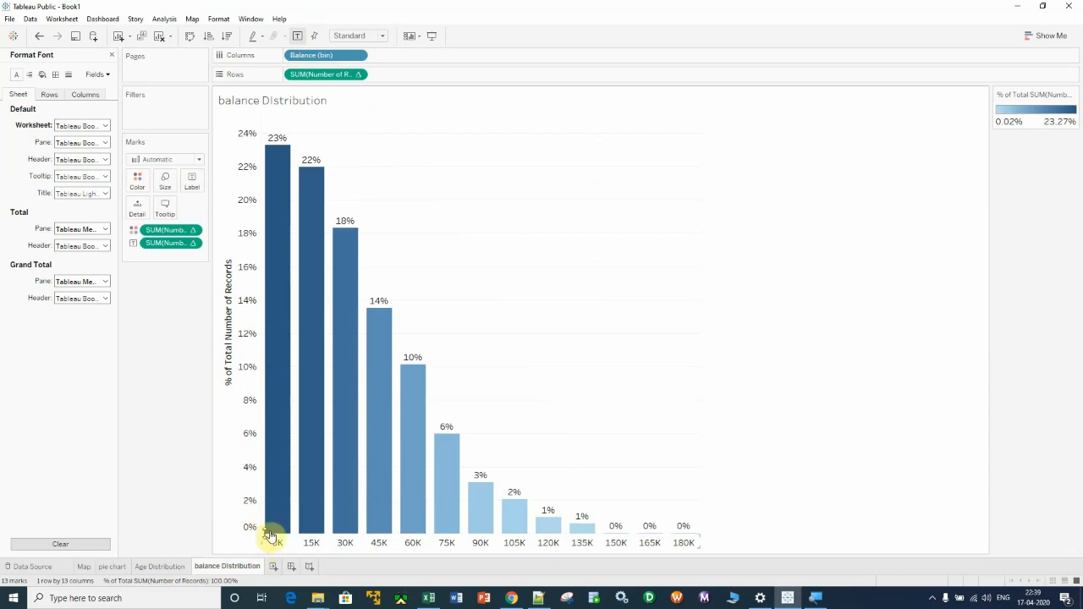
# Add a new worksheet and rename it Tree map
pyautogui.click(274, 566)
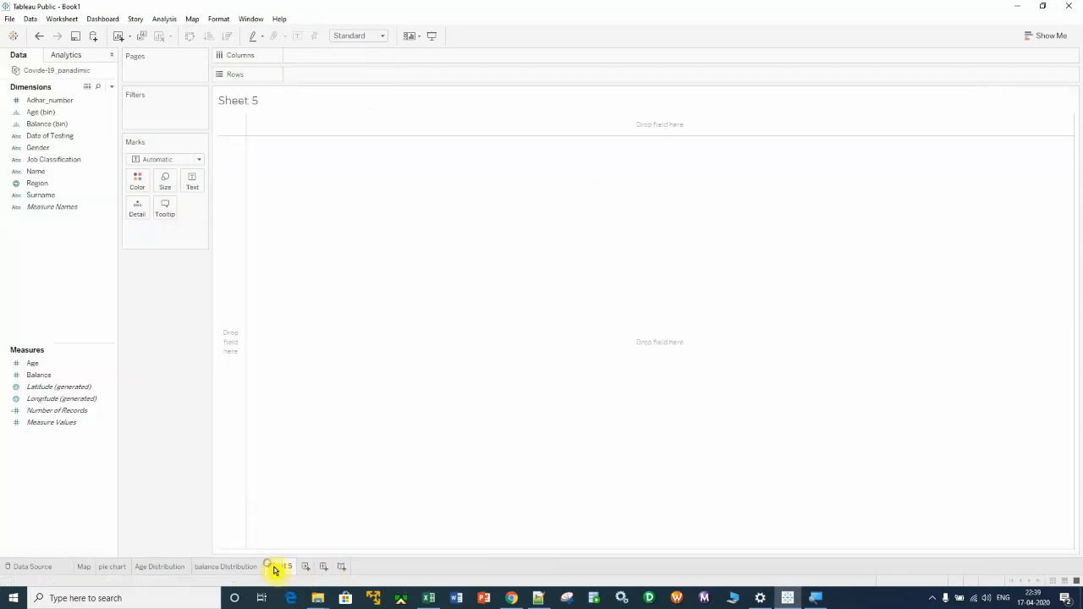
pyautogui.rightClick(276, 568)
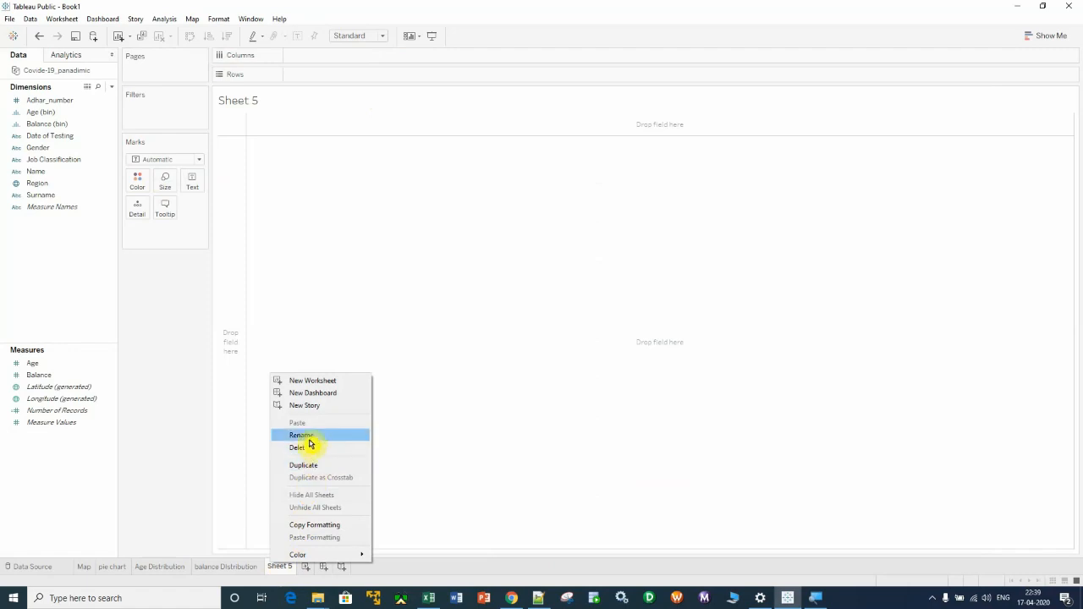
pyautogui.click(302, 436)
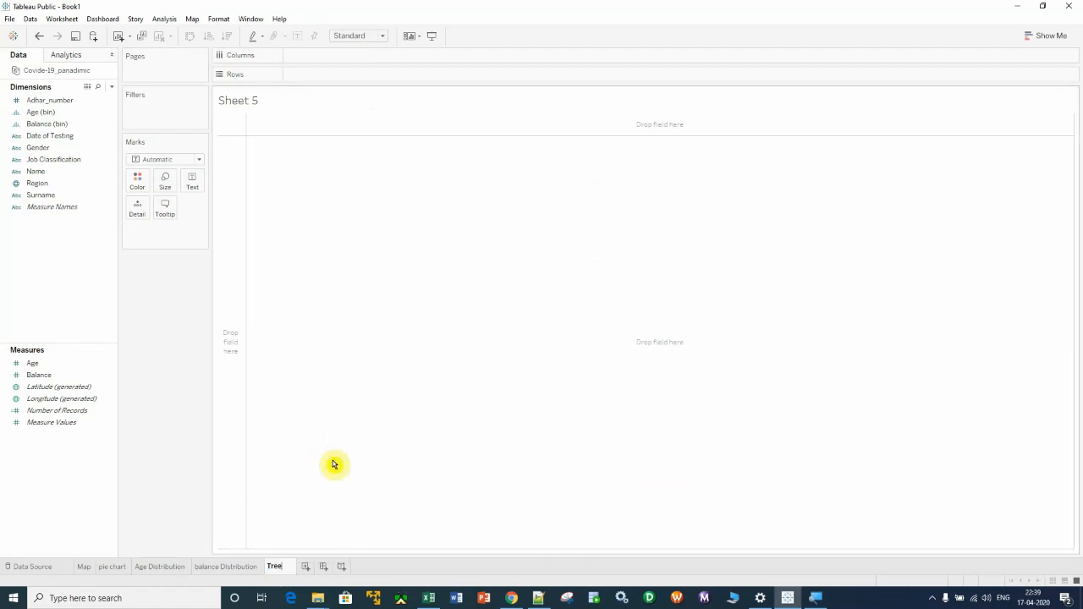
pyautogui.press('Return')
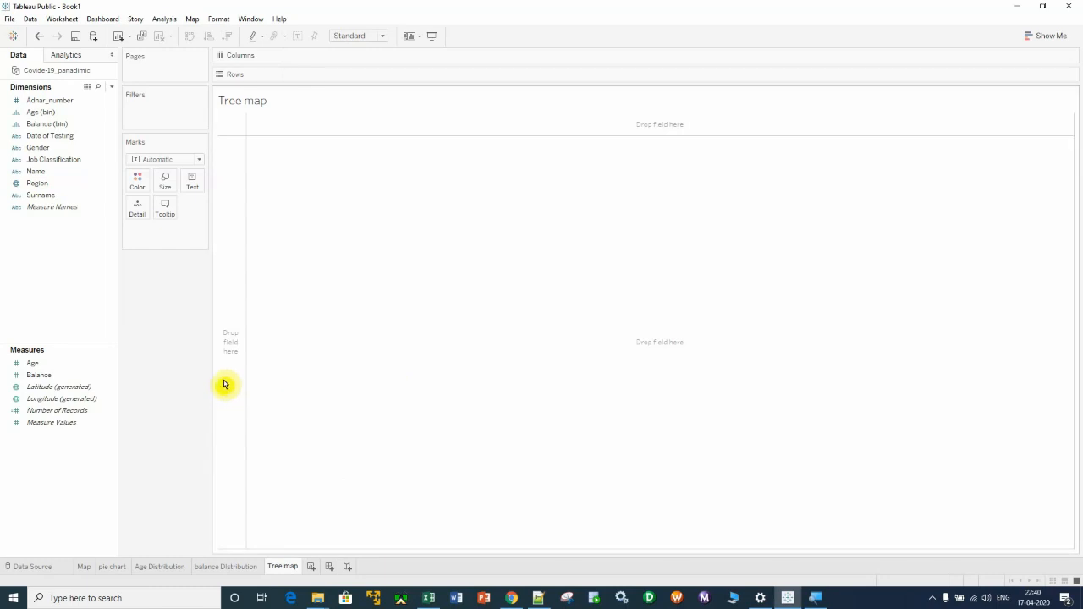
# View the underlying records of the Covide-19_panadimic data source, checking the Job Classification column, and close the data window
pyautogui.click(91, 147)
pyautogui.click(72, 160)
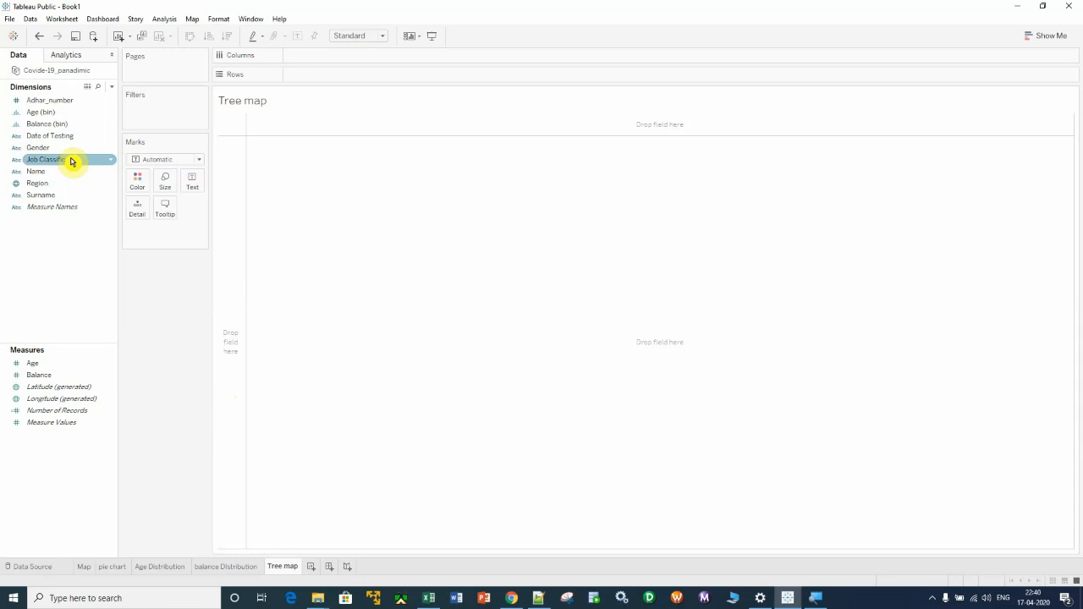
pyautogui.click(44, 85)
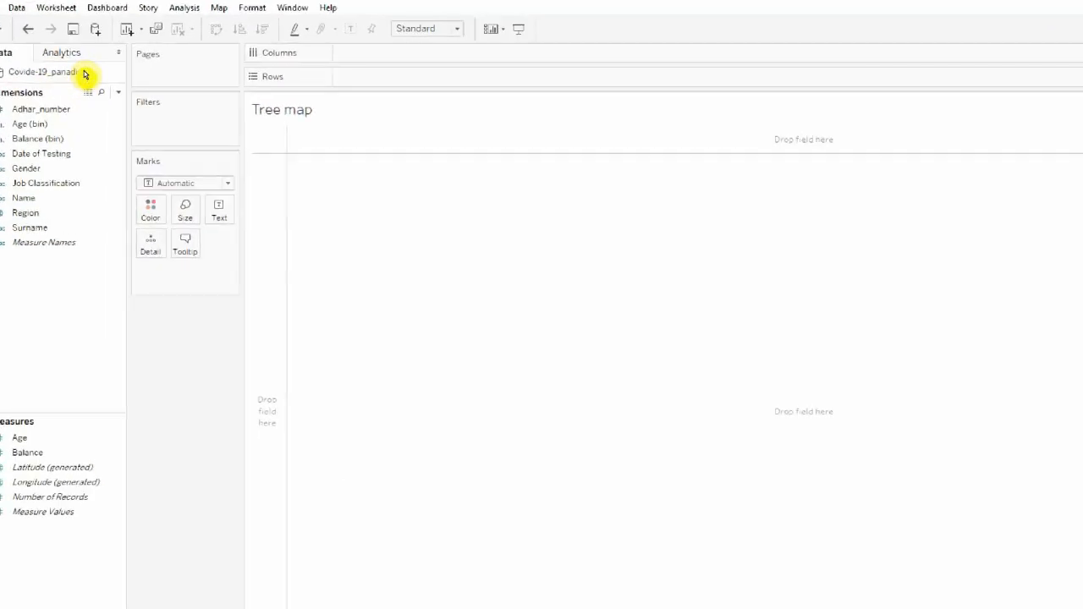
pyautogui.rightClick(78, 74)
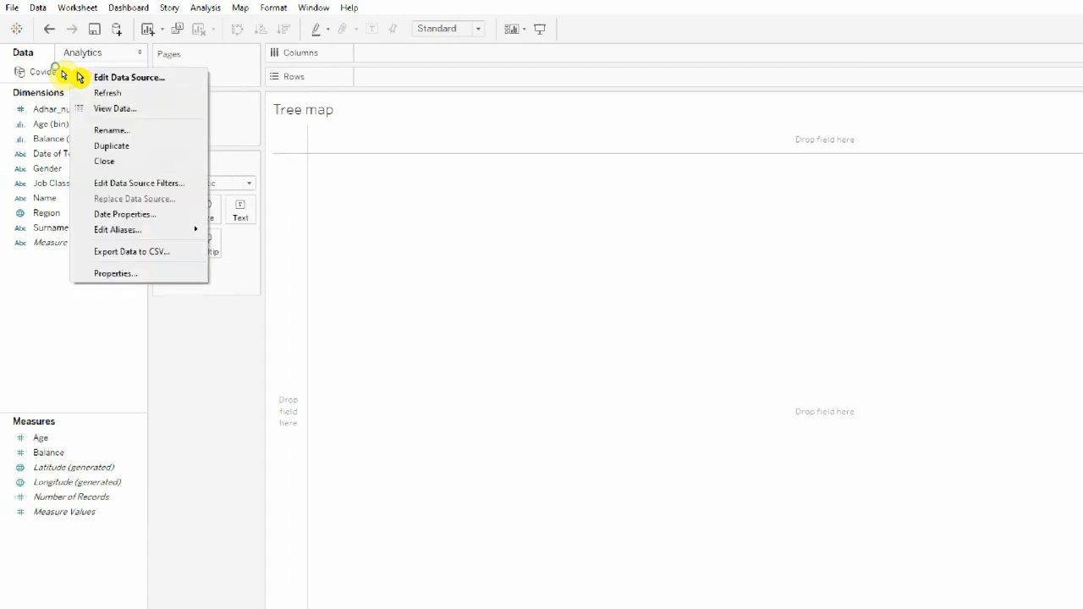
pyautogui.click(144, 109)
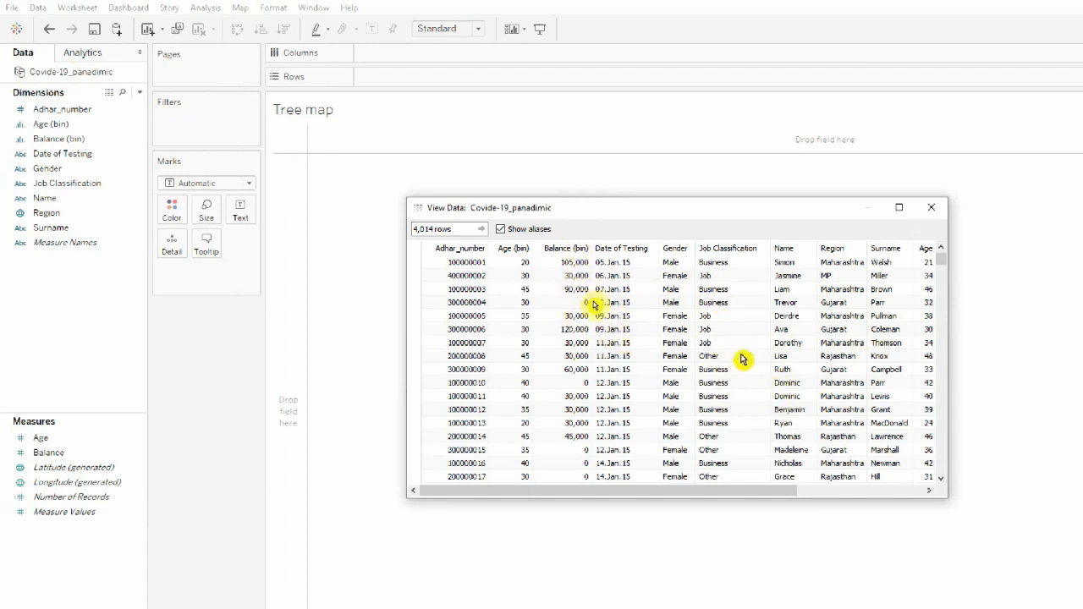
pyautogui.click(931, 213)
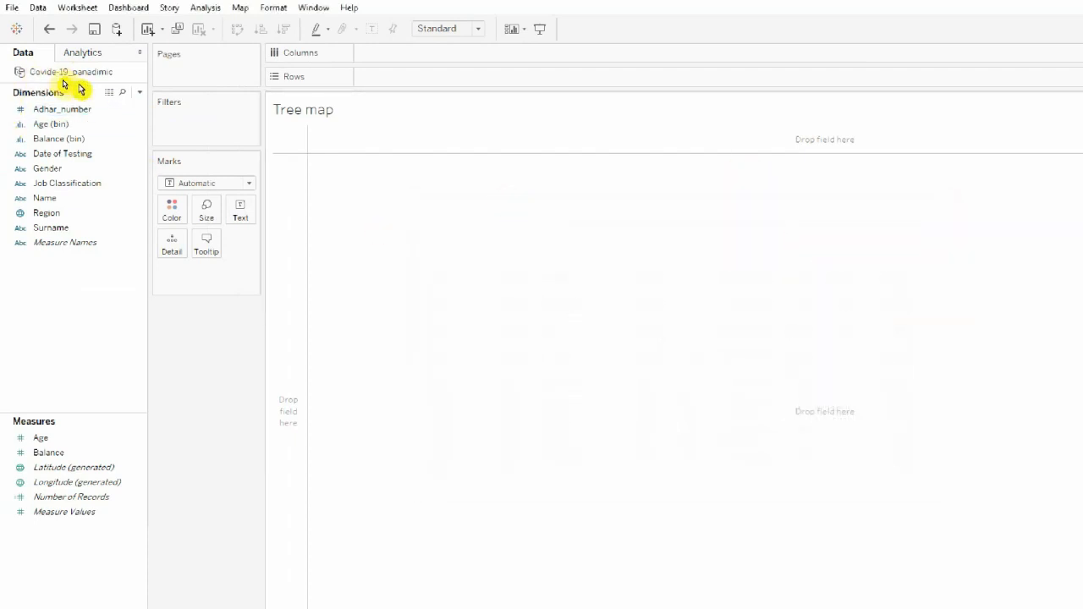
pyautogui.click(93, 514)
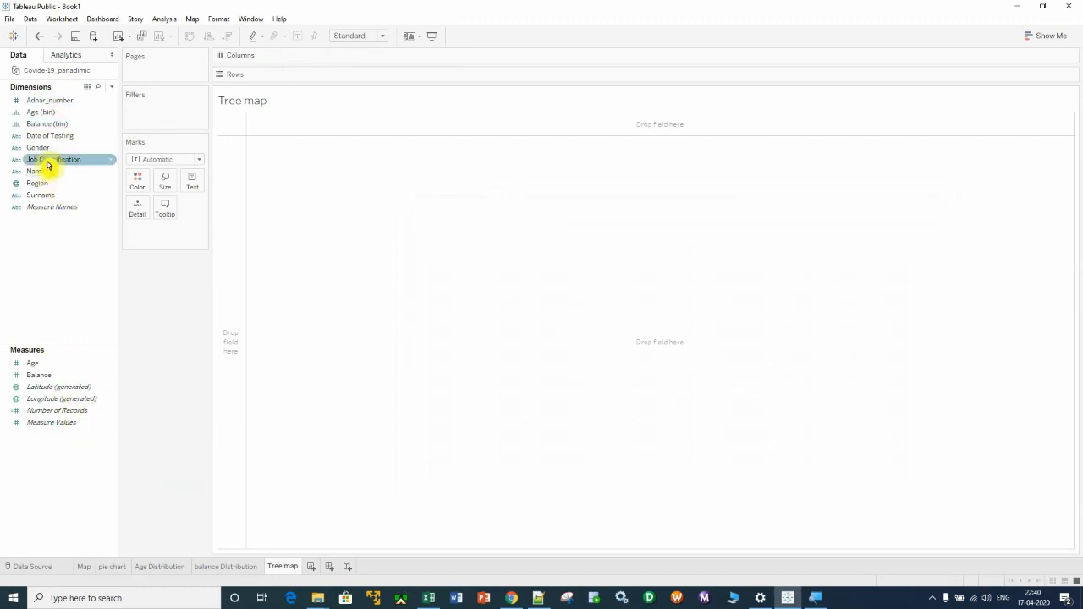
# Build a text table on the Tree map sheet with Job Classification as rows and Number of Records as values
pyautogui.moveTo(52, 164); pyautogui.dragTo(352, 204)
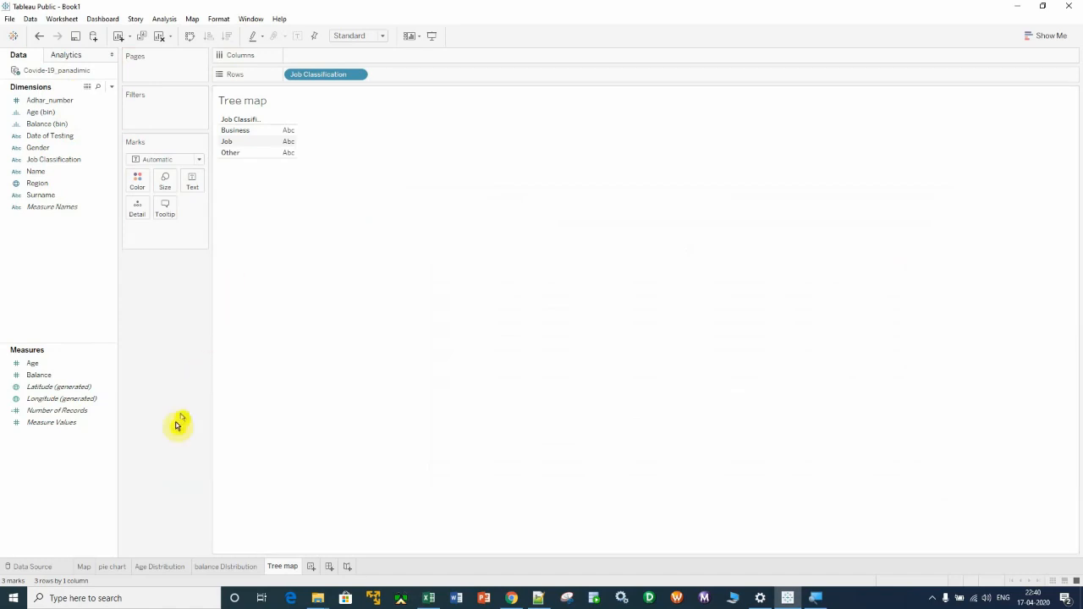
pyautogui.click(57, 413)
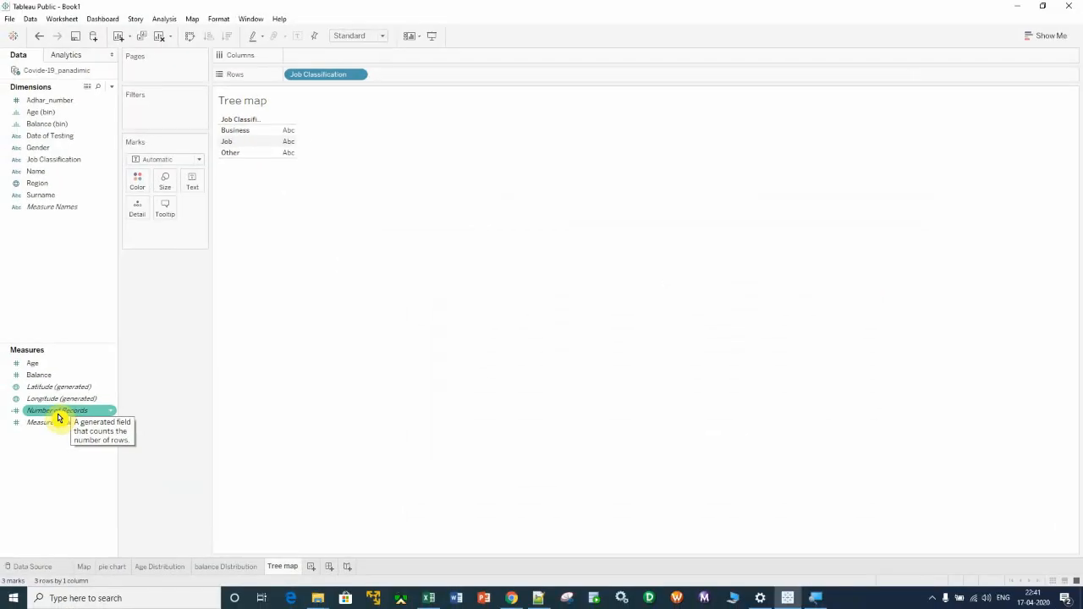
pyautogui.moveTo(62, 412); pyautogui.dragTo(288, 146)
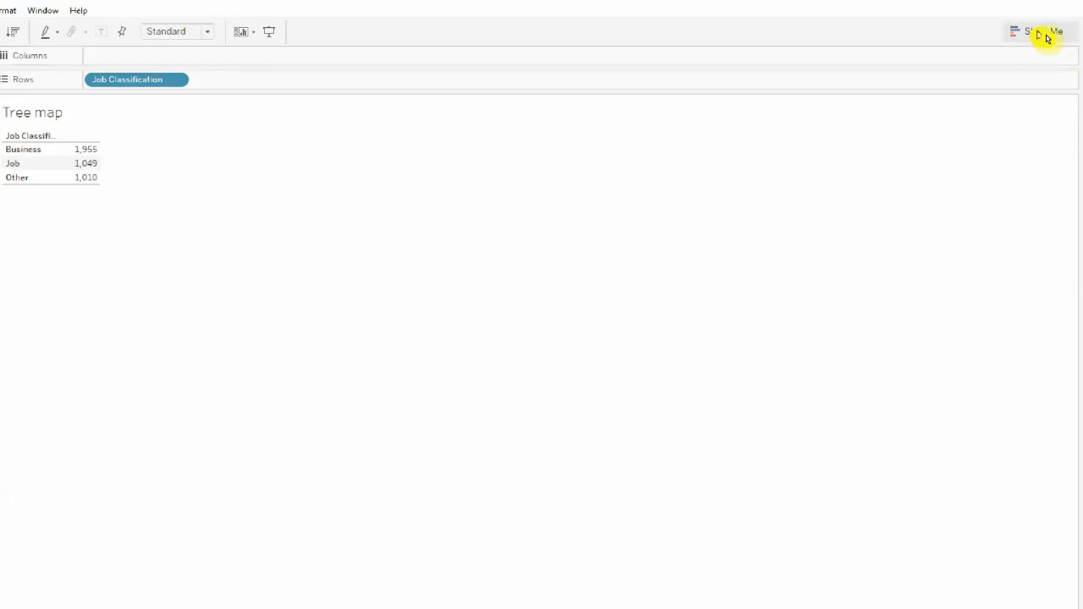
# Convert the Job Classification table to a treemap and shrink it to less than half its width and about a third of its height
pyautogui.click(1047, 37)
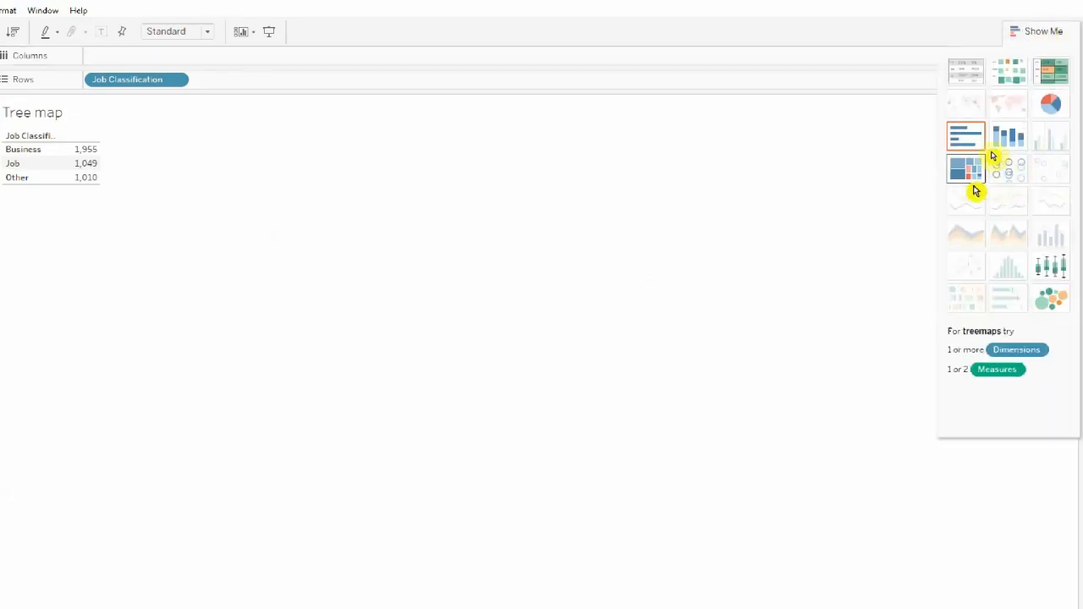
pyautogui.click(964, 170)
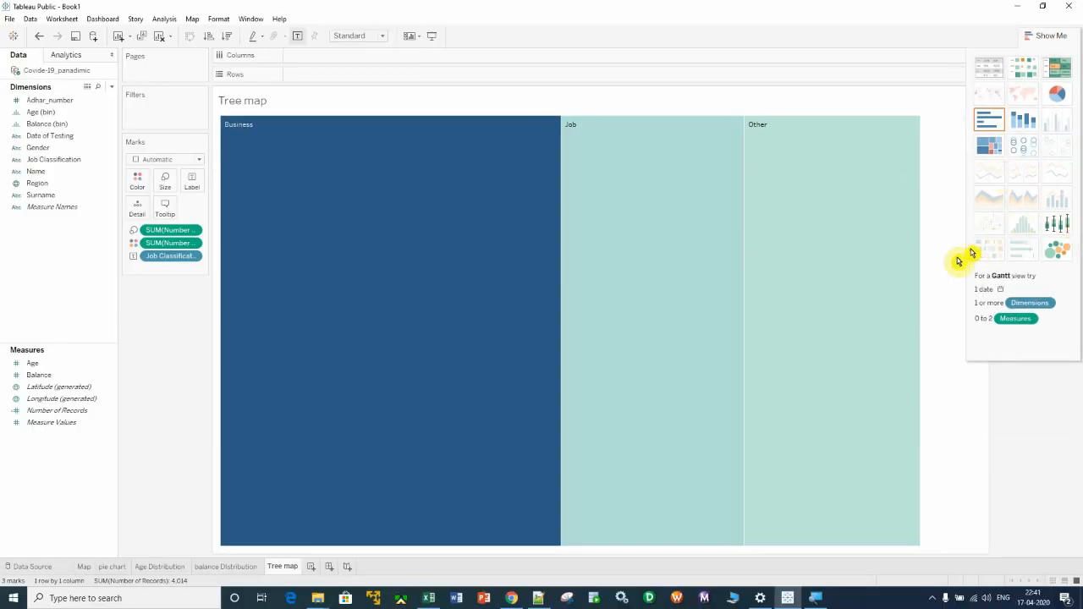
pyautogui.click(1045, 36)
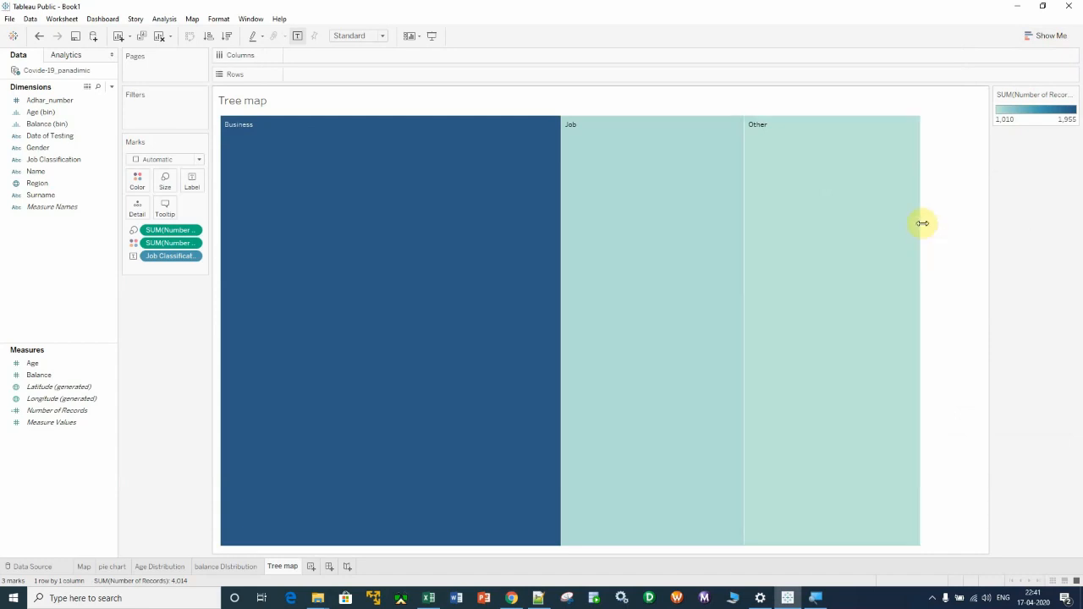
pyautogui.moveTo(919, 222); pyautogui.dragTo(520, 225)
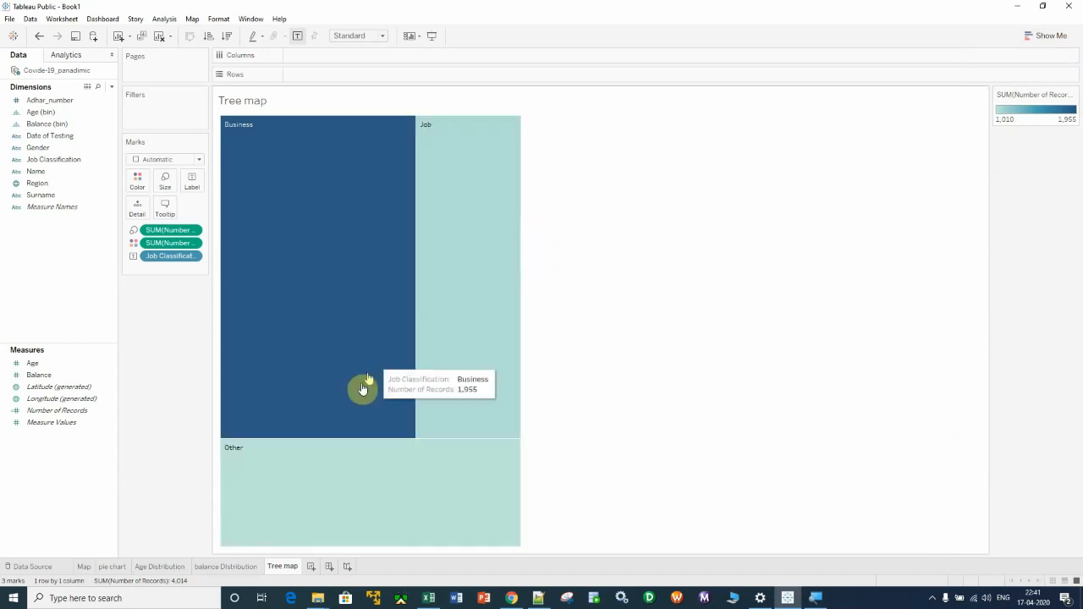
pyautogui.moveTo(307, 547); pyautogui.dragTo(342, 266)
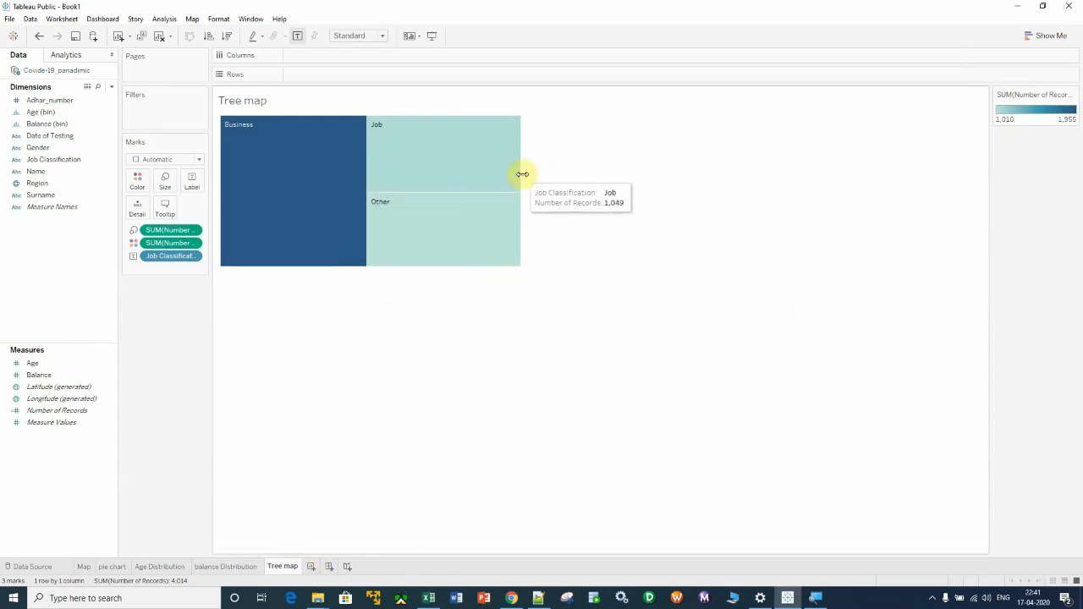
# Shrink the tree map in both width and height so it takes up a small area of the sheet
pyautogui.moveTo(519, 174); pyautogui.dragTo(431, 174)
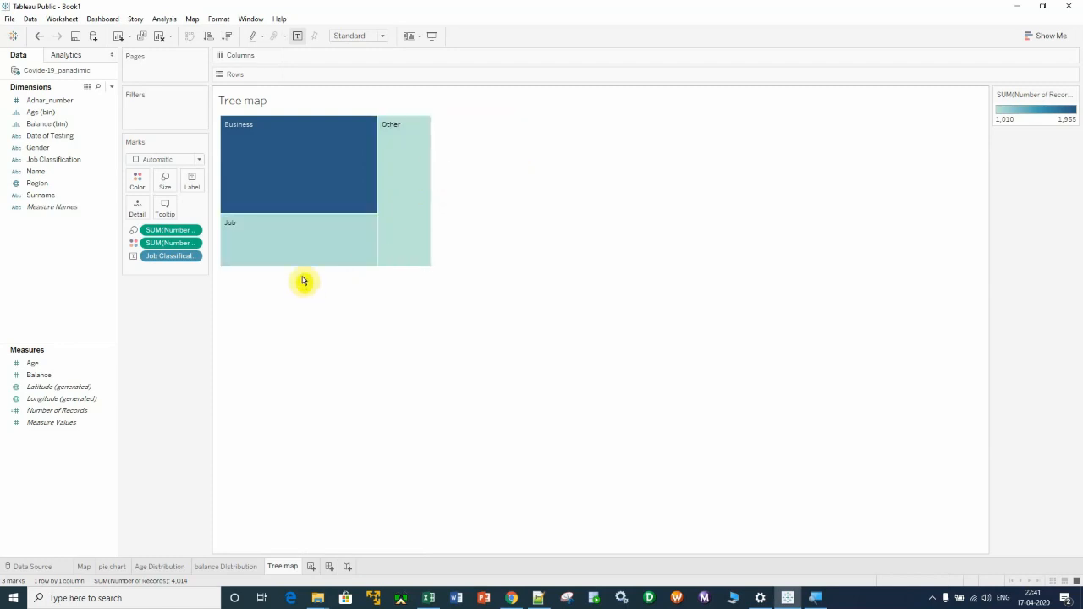
pyautogui.moveTo(297, 268); pyautogui.dragTo(296, 212)
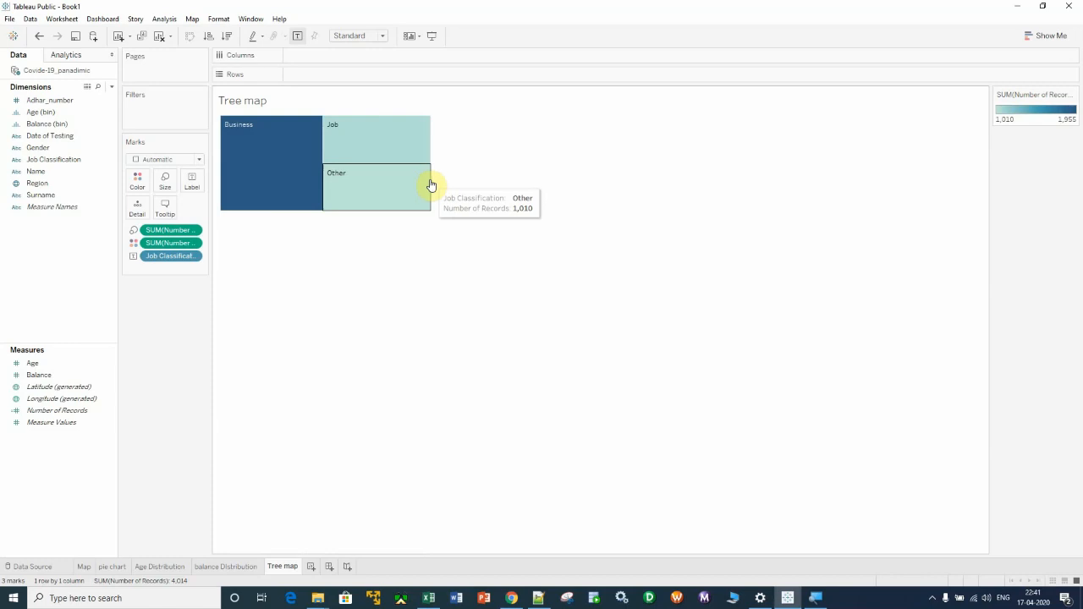
pyautogui.moveTo(427, 177); pyautogui.dragTo(360, 187)
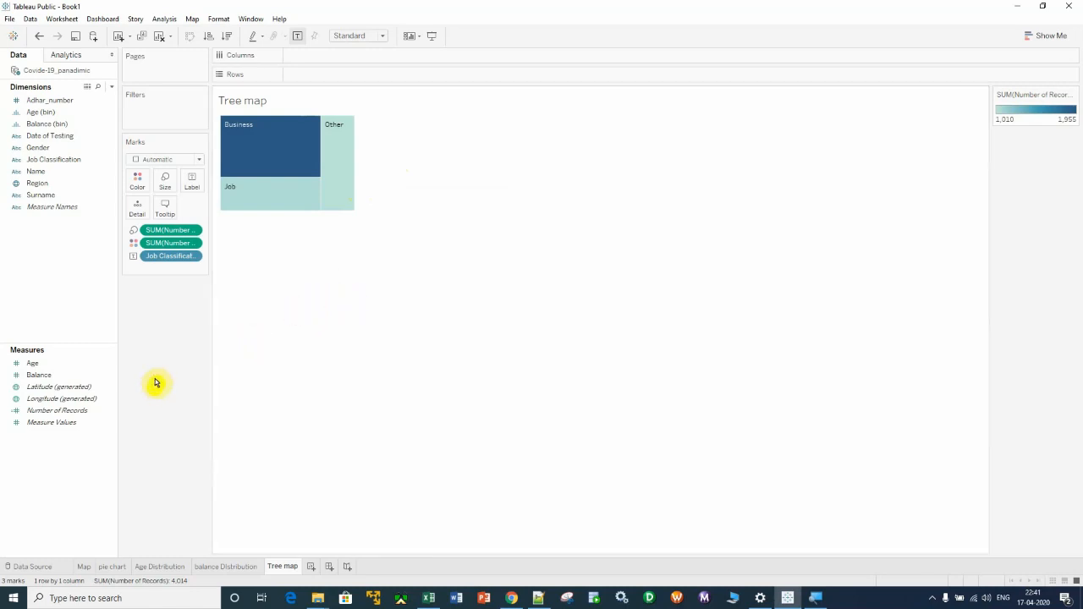
# Label the tree map with Number of Records and show that label as Percent of Total
pyautogui.moveTo(66, 414); pyautogui.dragTo(193, 181)
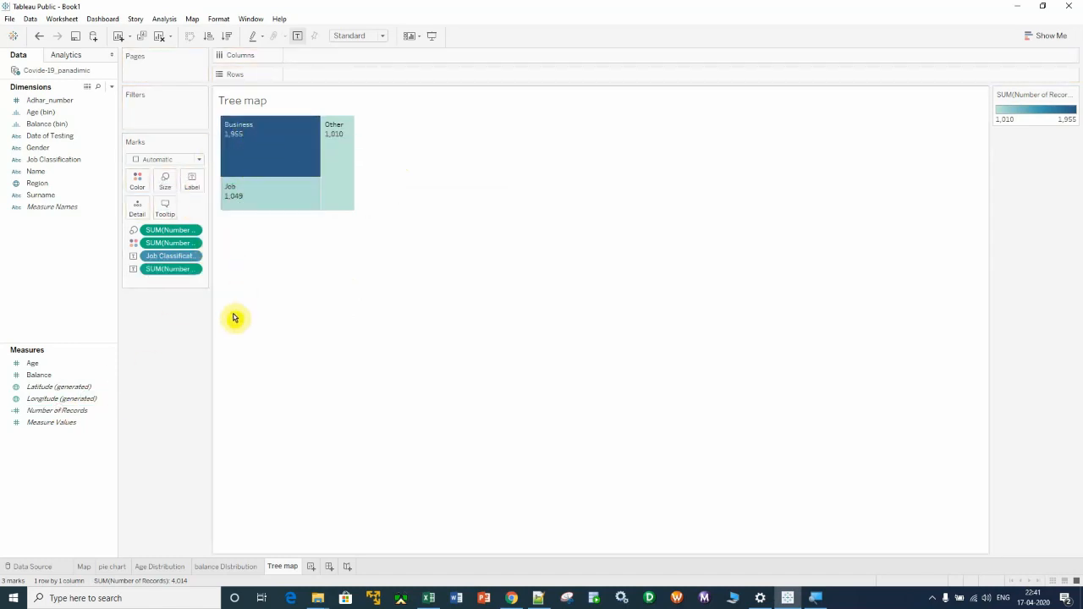
pyautogui.moveTo(252, 130)
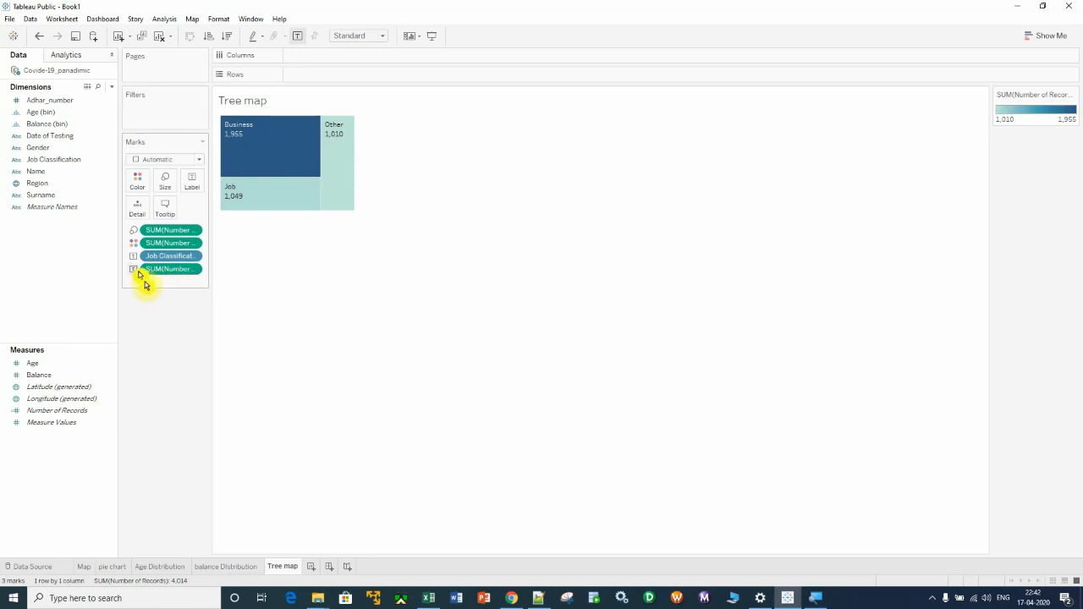
pyautogui.click(199, 270)
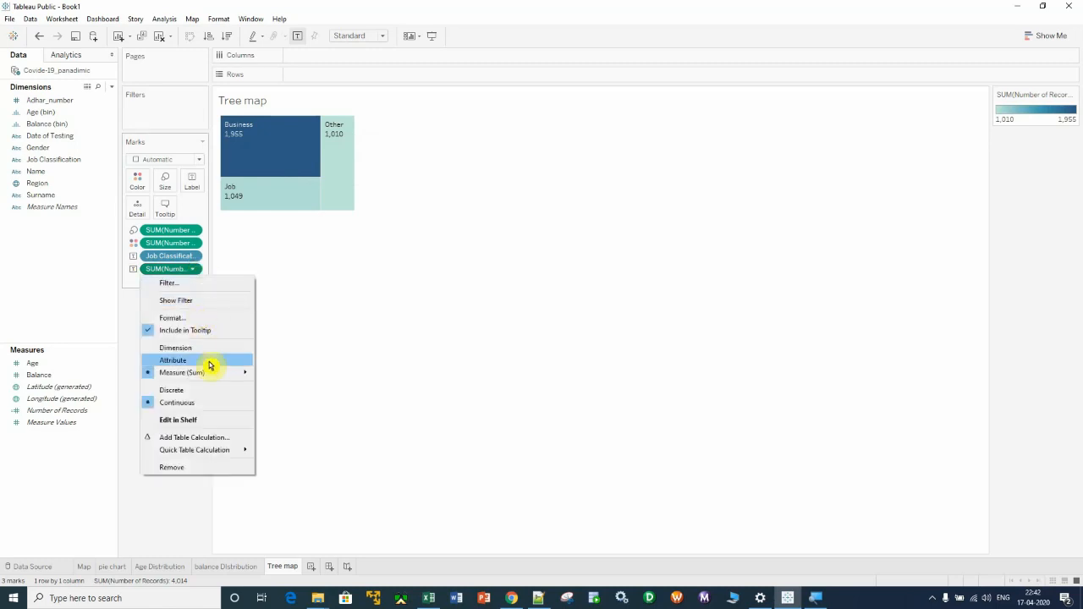
pyautogui.moveTo(193, 456)
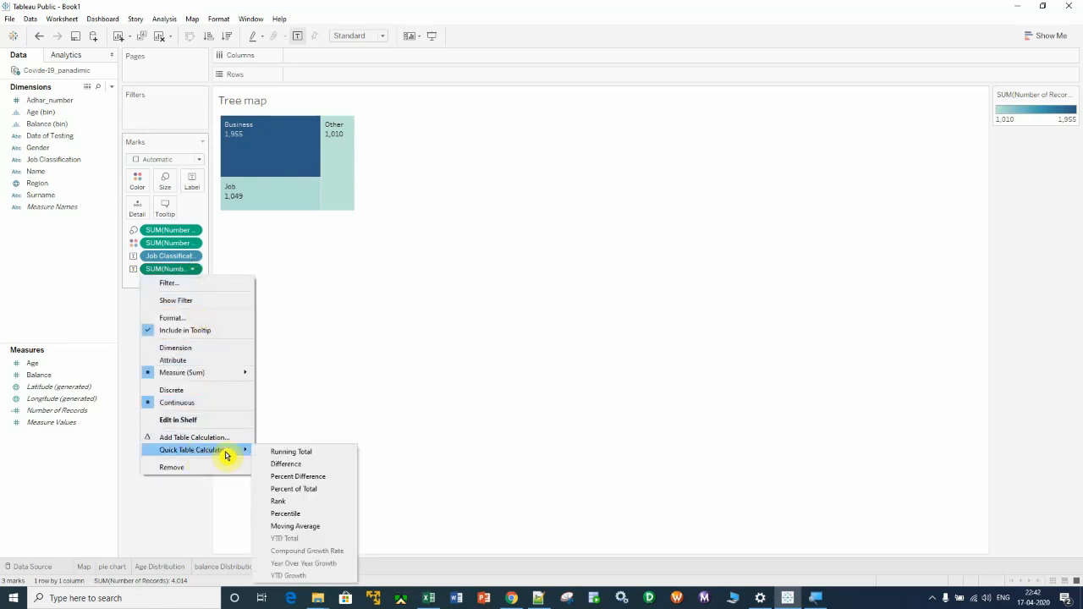
pyautogui.click(318, 489)
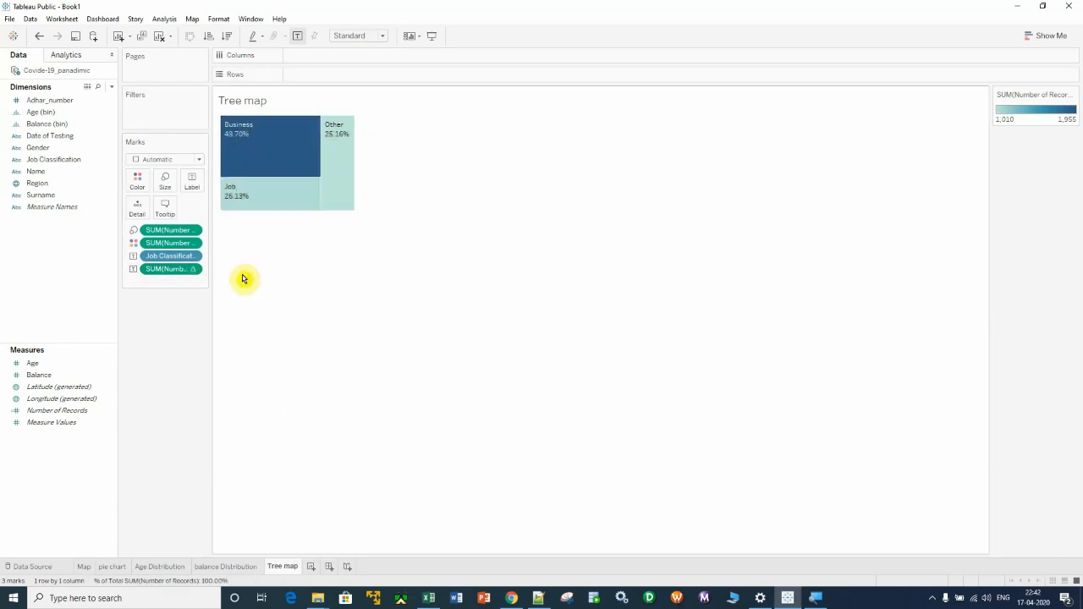
# Format the tree map's percent-of-total label as Percentage with 0 decimal places
pyautogui.click(196, 270)
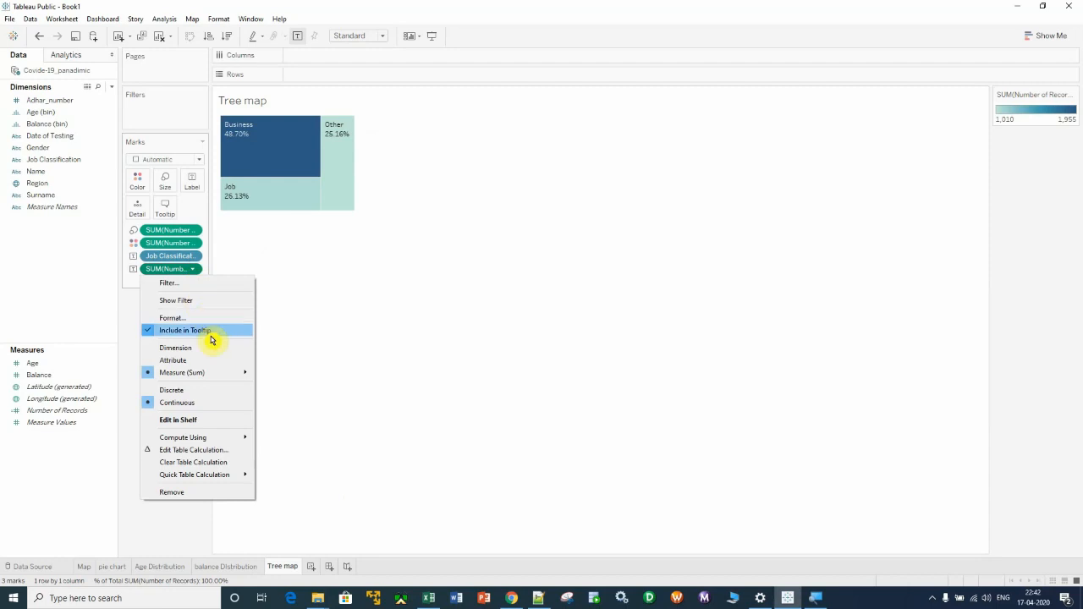
pyautogui.click(170, 318)
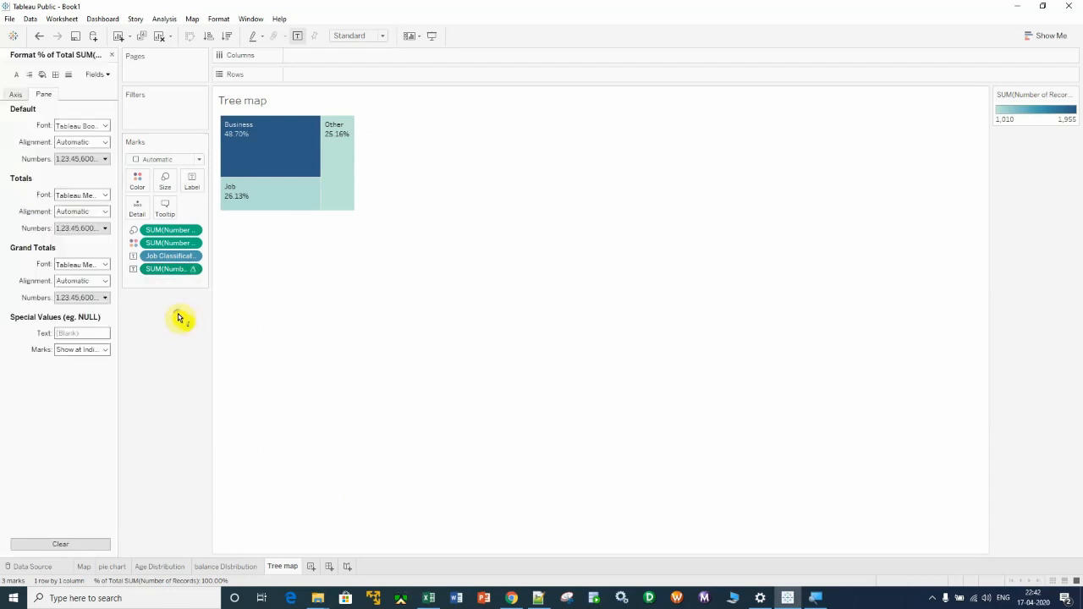
pyautogui.click(106, 161)
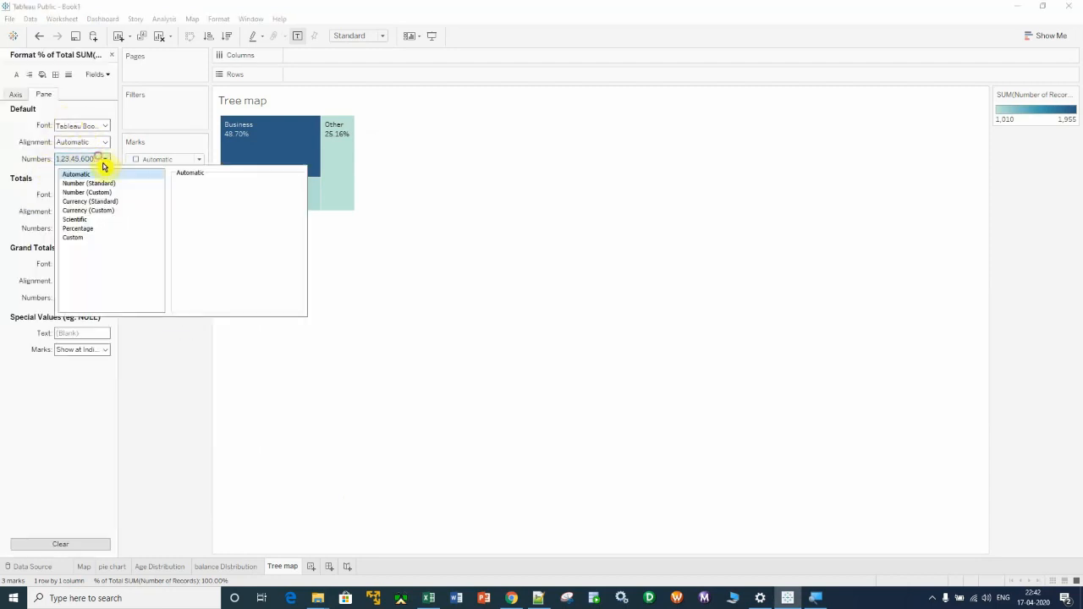
pyautogui.click(89, 231)
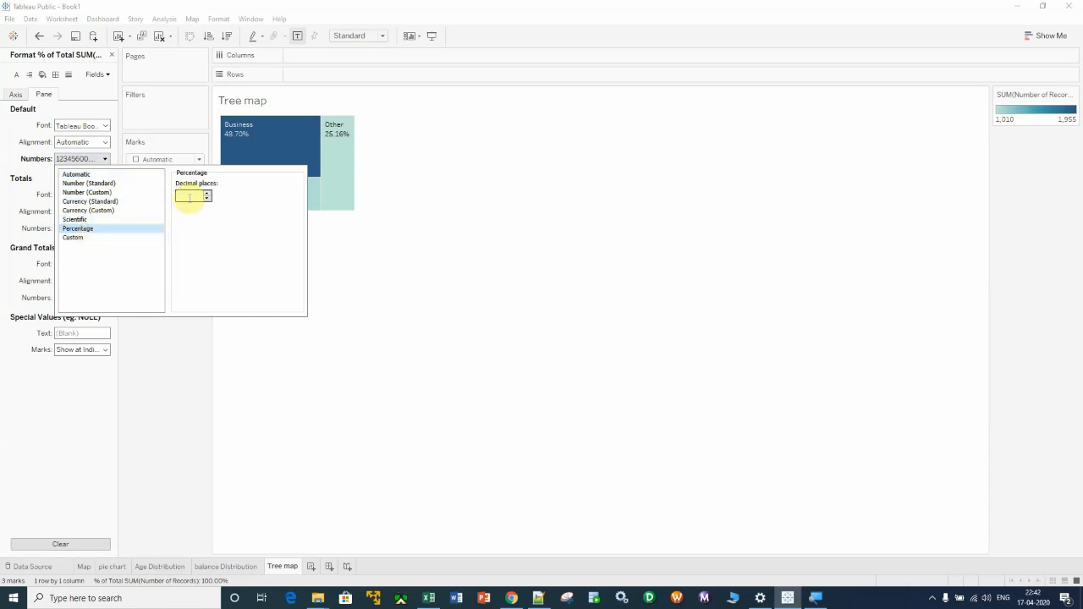
pyautogui.click(391, 272)
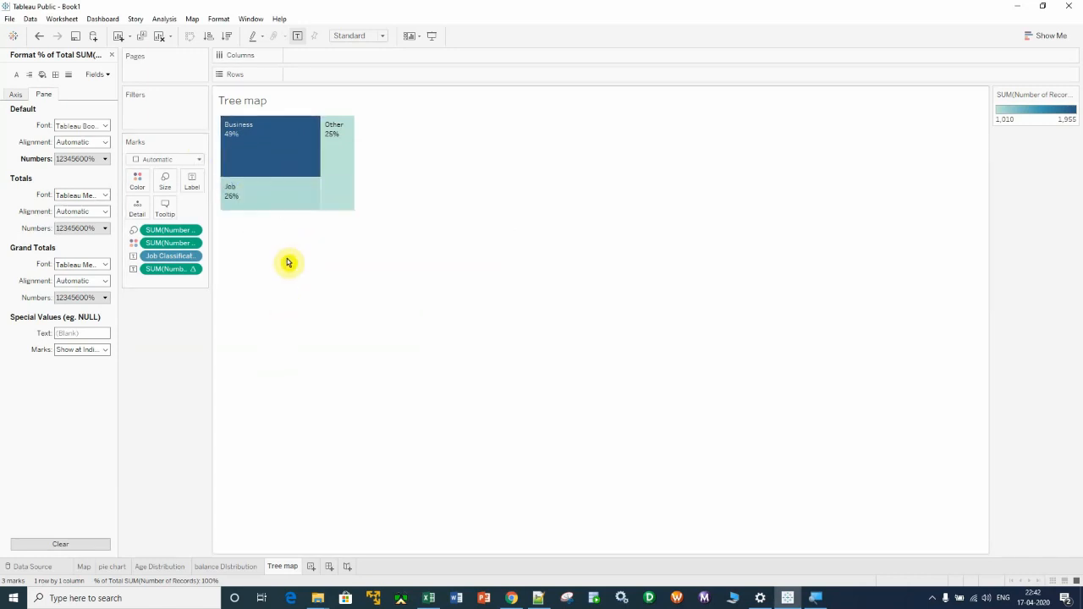
pyautogui.click(111, 54)
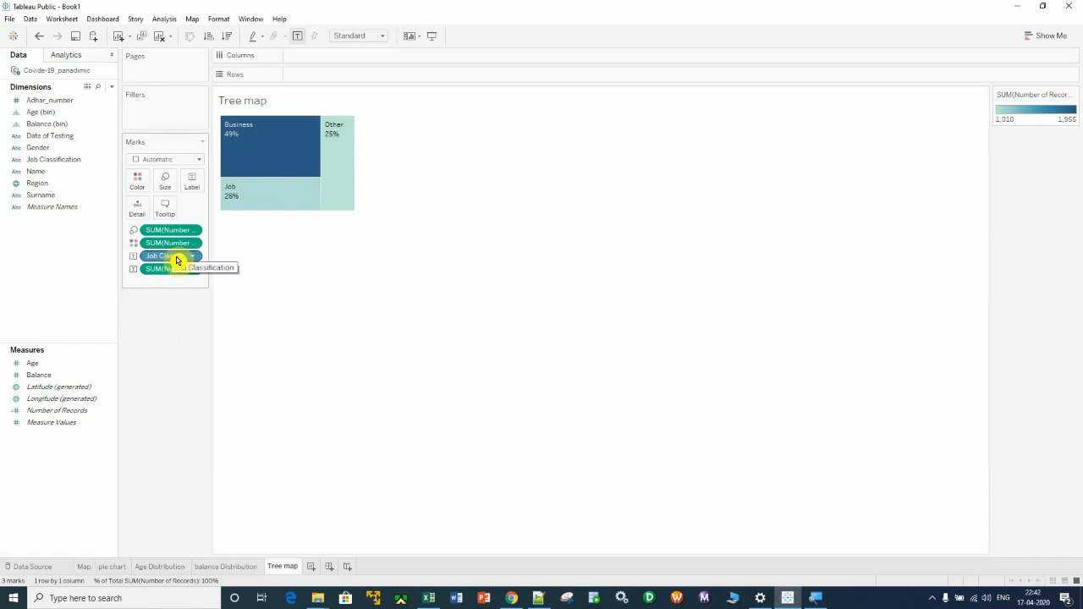
# Color the tree map by Job Classification and place its color legend beneath the Marks card
pyautogui.moveTo(177, 260); pyautogui.dragTo(138, 180)
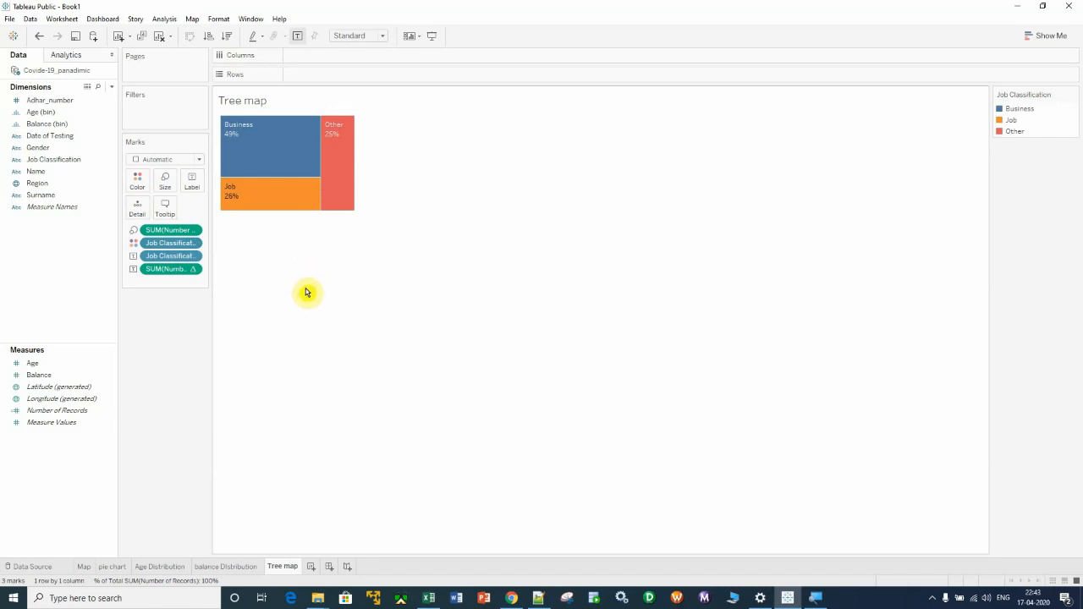
pyautogui.hotkey('ctrl', 'z')
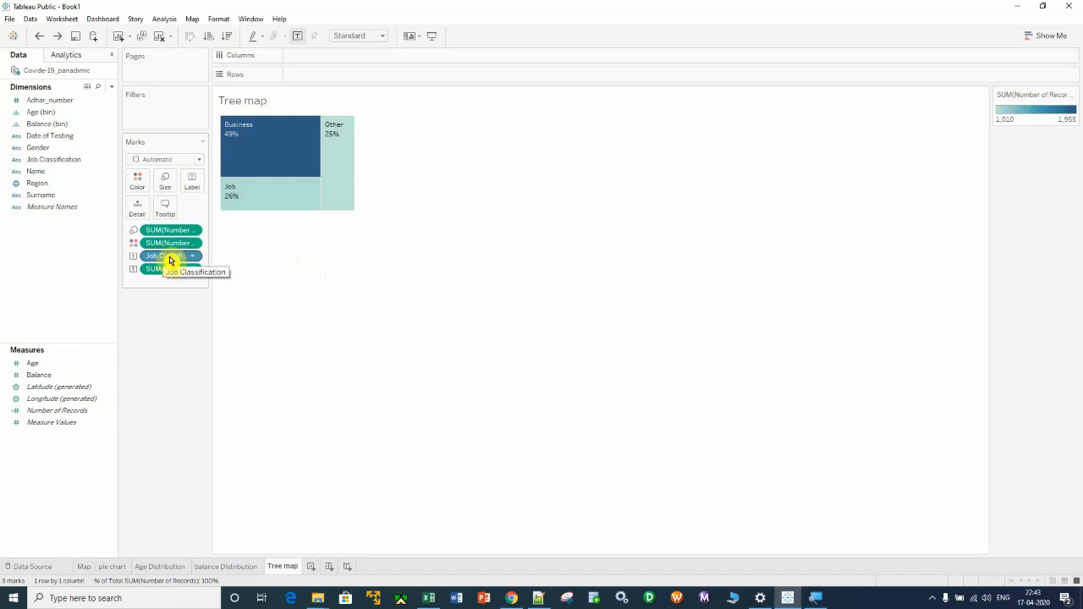
pyautogui.moveTo(170, 259); pyautogui.dragTo(138, 180)
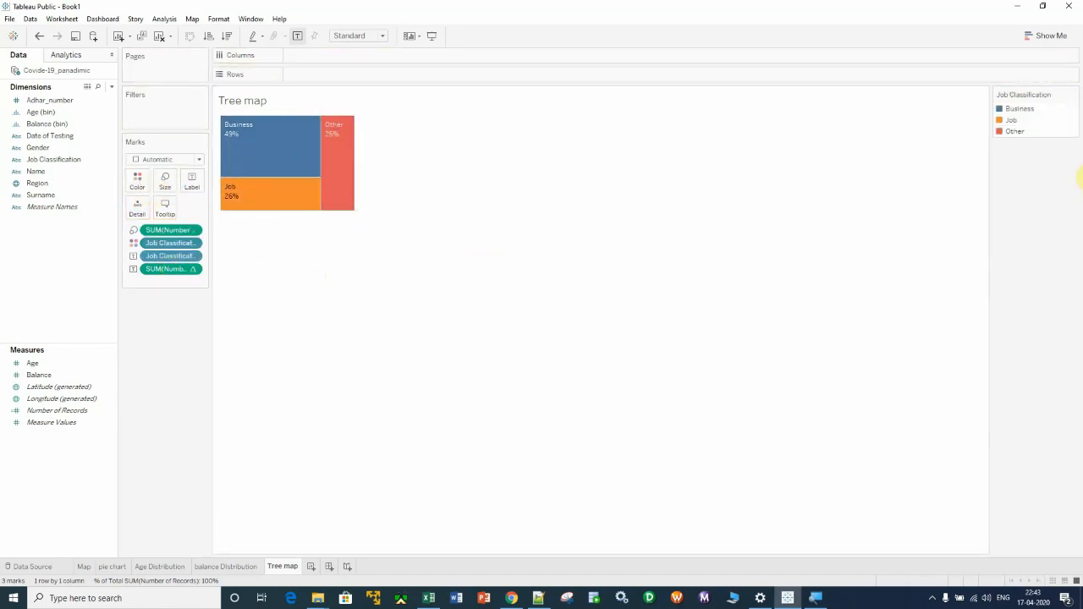
pyautogui.moveTo(1034, 93); pyautogui.dragTo(150, 339)
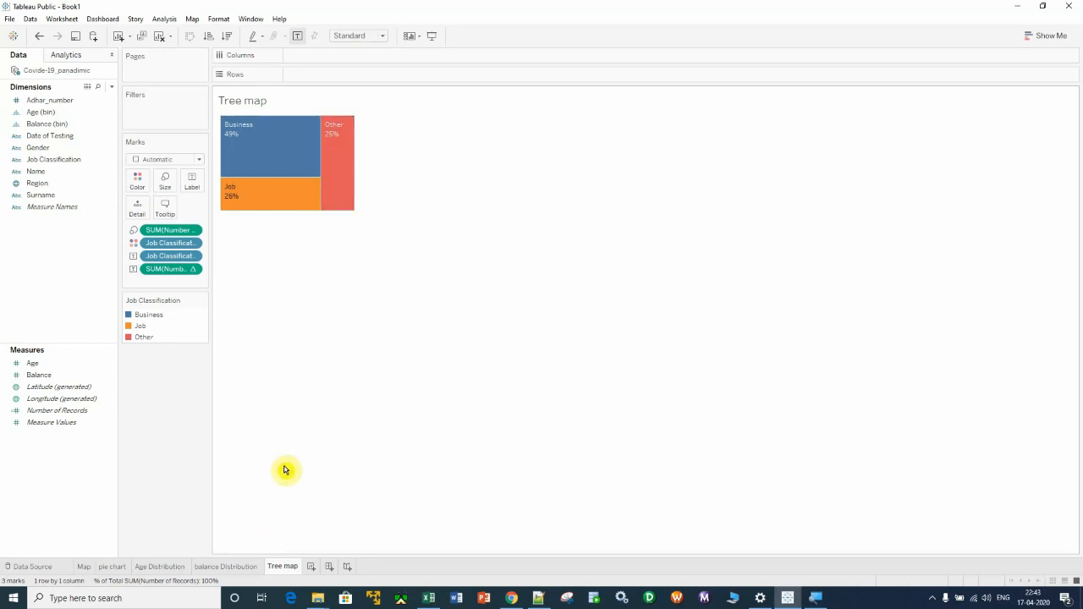
# On the Age Distribution sheet, start a new float parameter named Age Bracket with a current value of 5
pyautogui.click(160, 566)
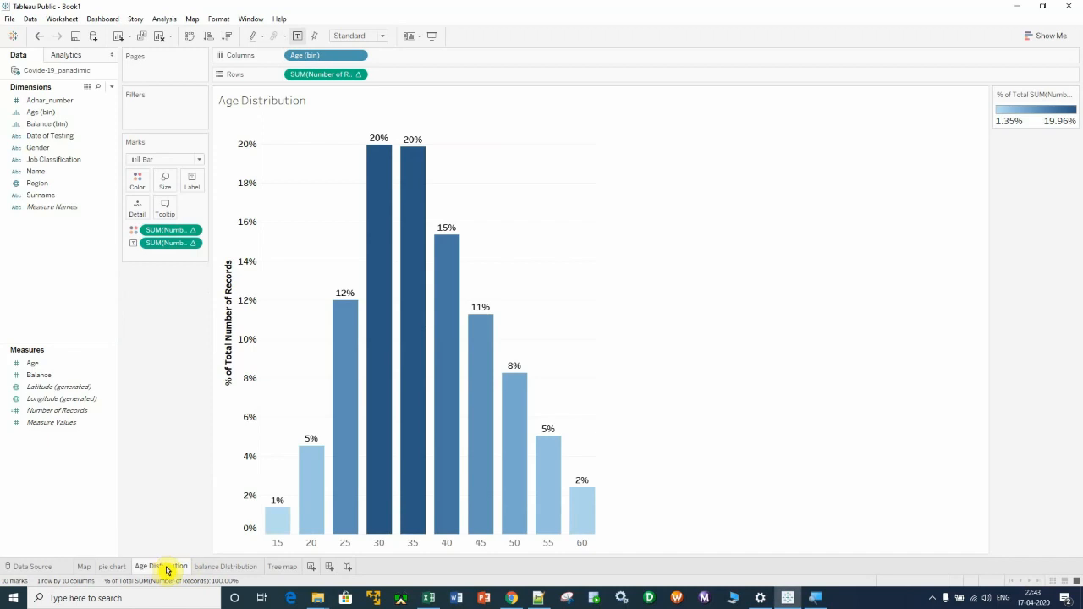
pyautogui.click(228, 567)
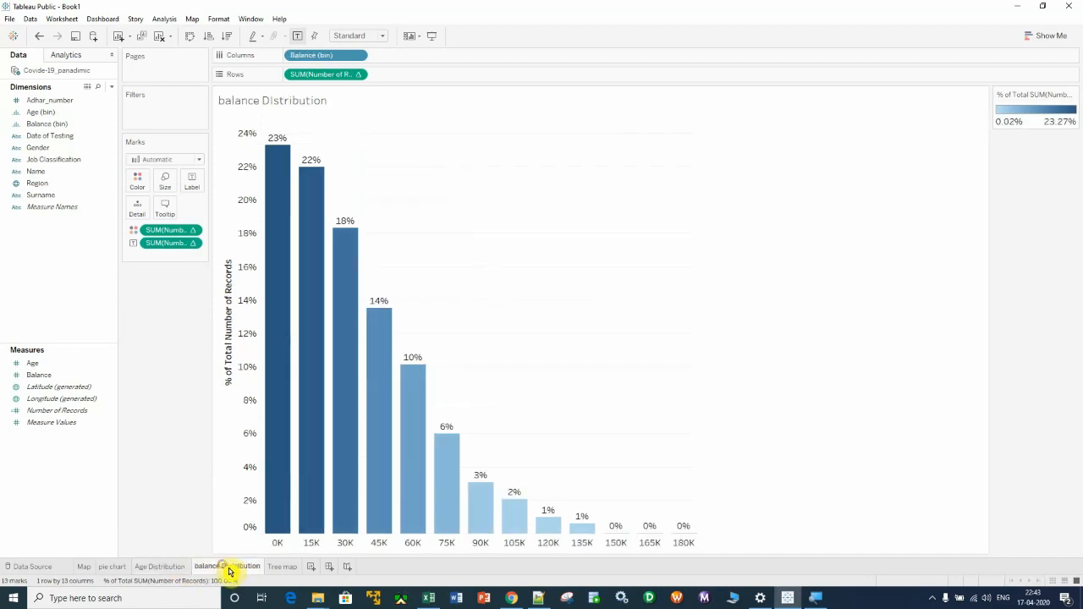
pyautogui.click(165, 568)
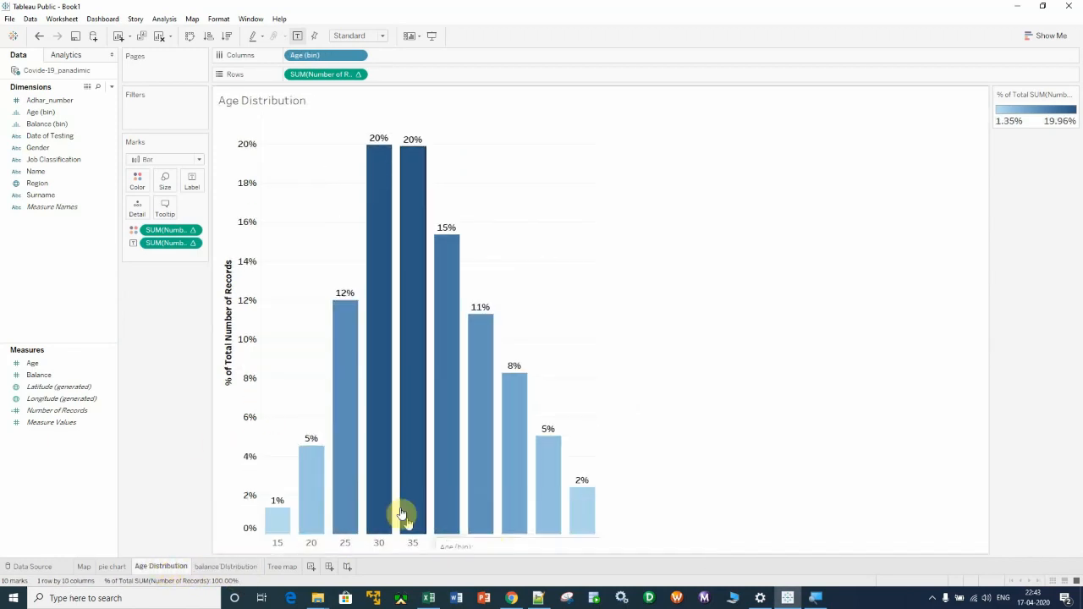
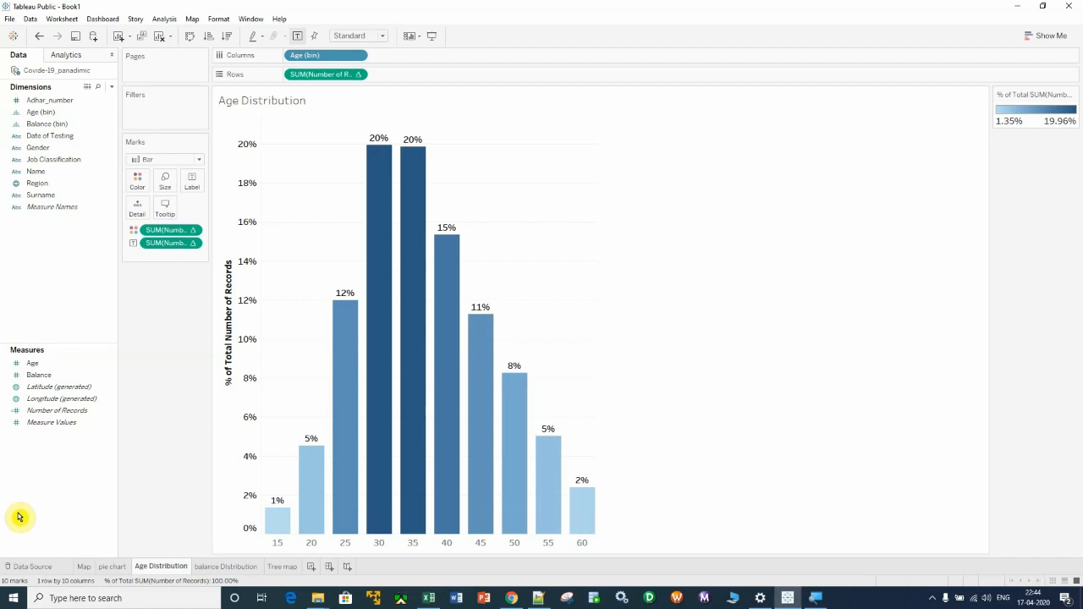
pyautogui.rightClick(61, 495)
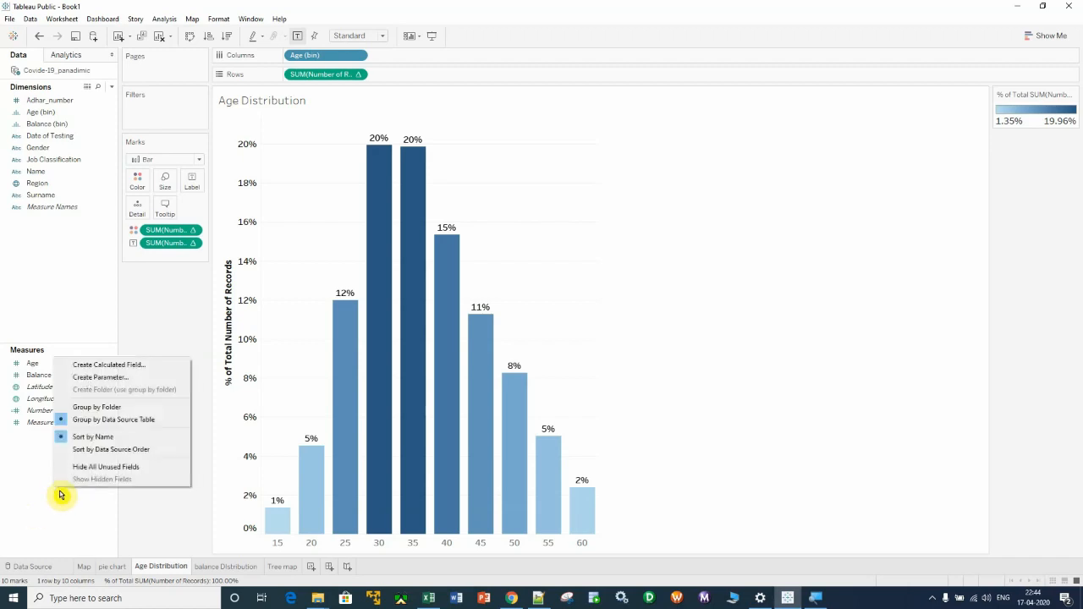
pyautogui.click(155, 380)
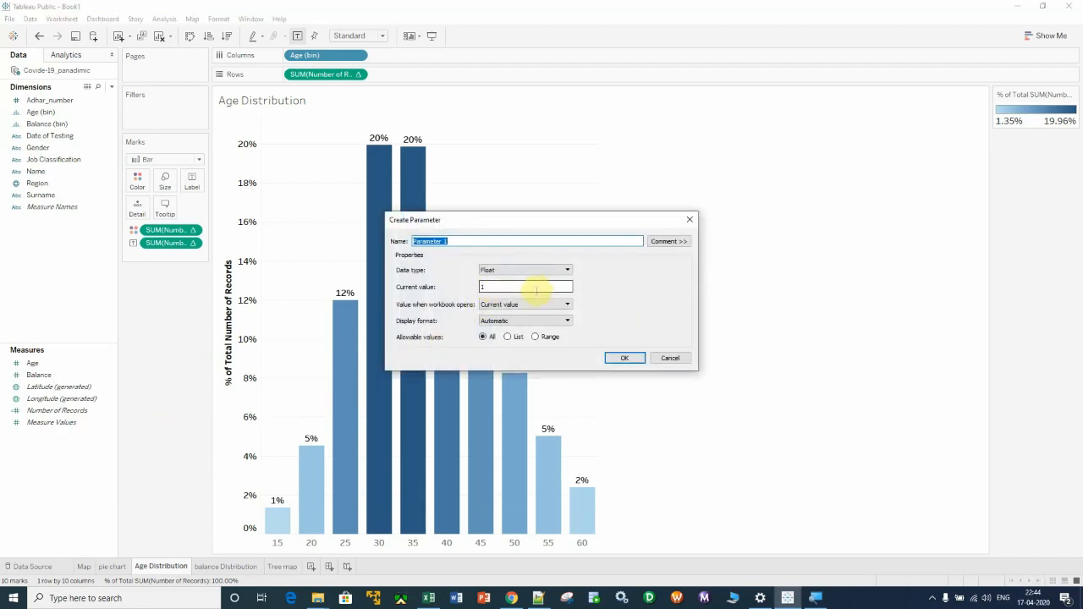
pyautogui.press('BackSpace')
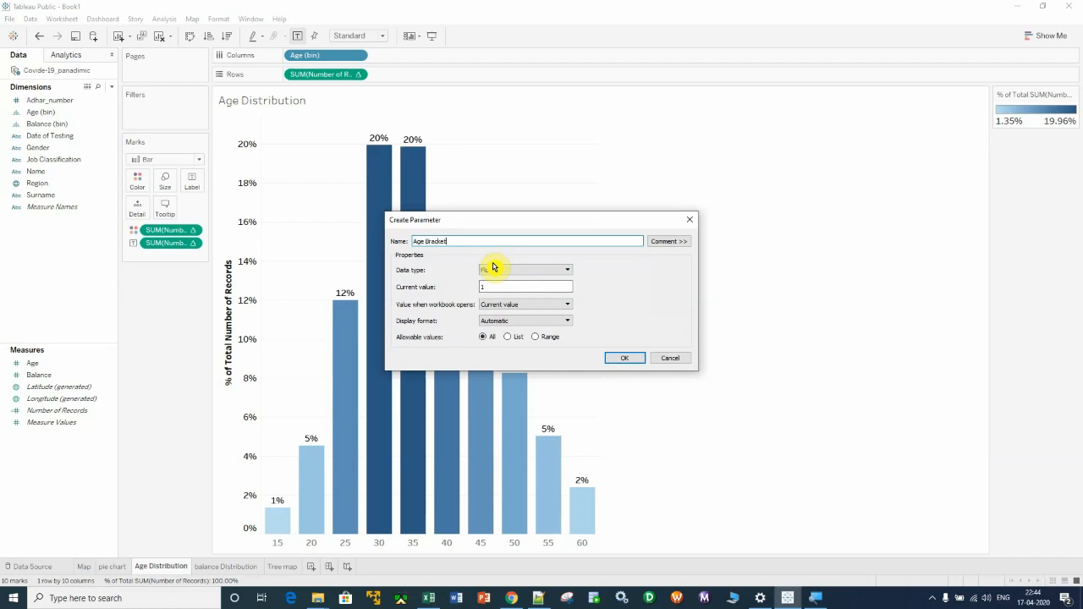
pyautogui.click(511, 286)
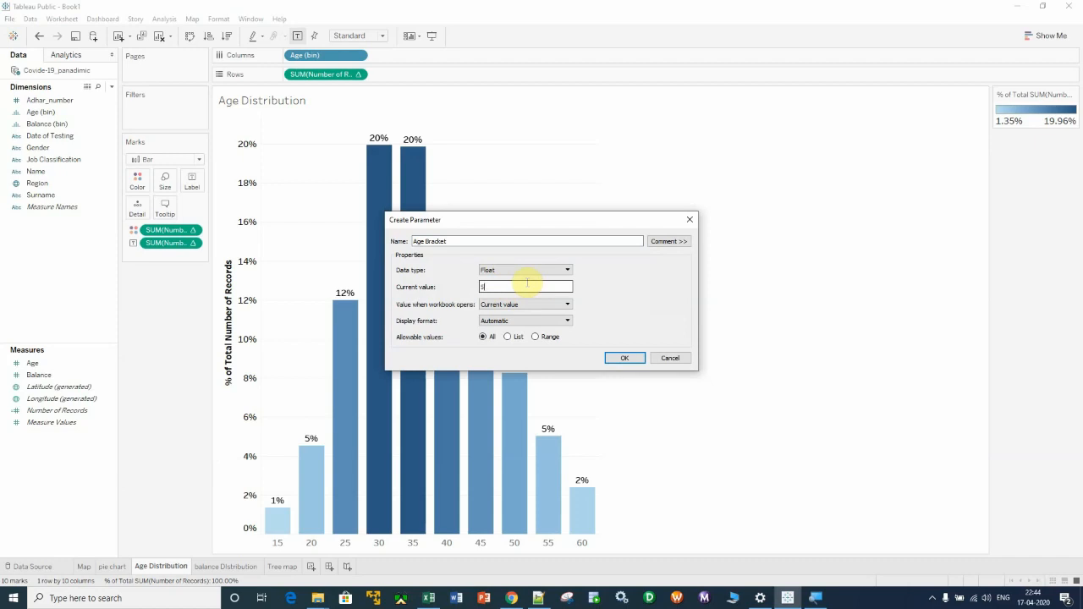
# Restrict the Age Bracket parameter to a range from 5 to 25 with a step size of 5 and create it
pyautogui.click(545, 337)
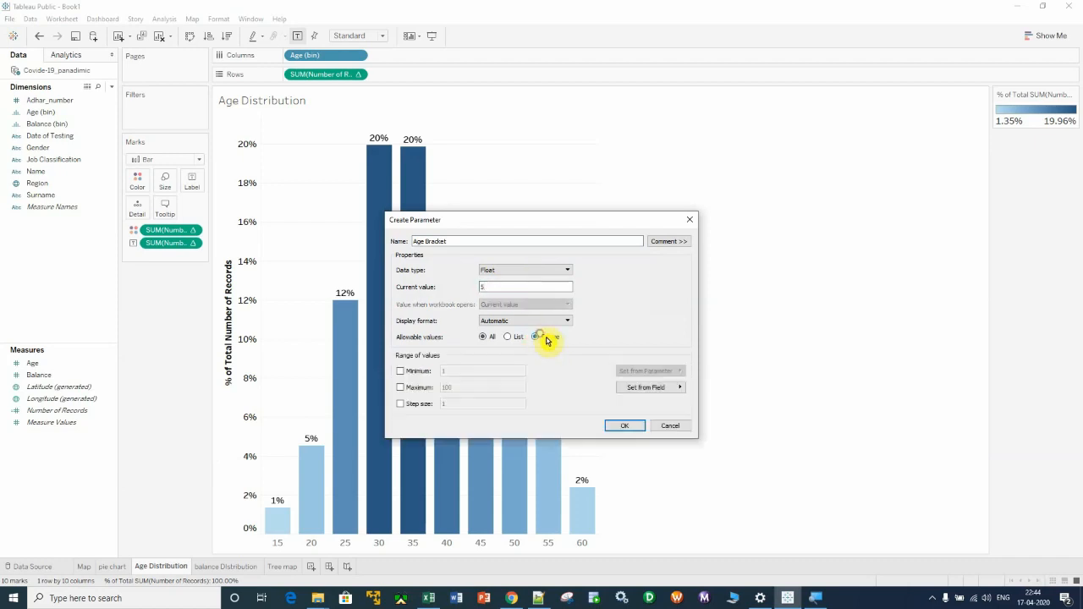
pyautogui.click(399, 370)
pyautogui.click(461, 369)
pyautogui.write('1')
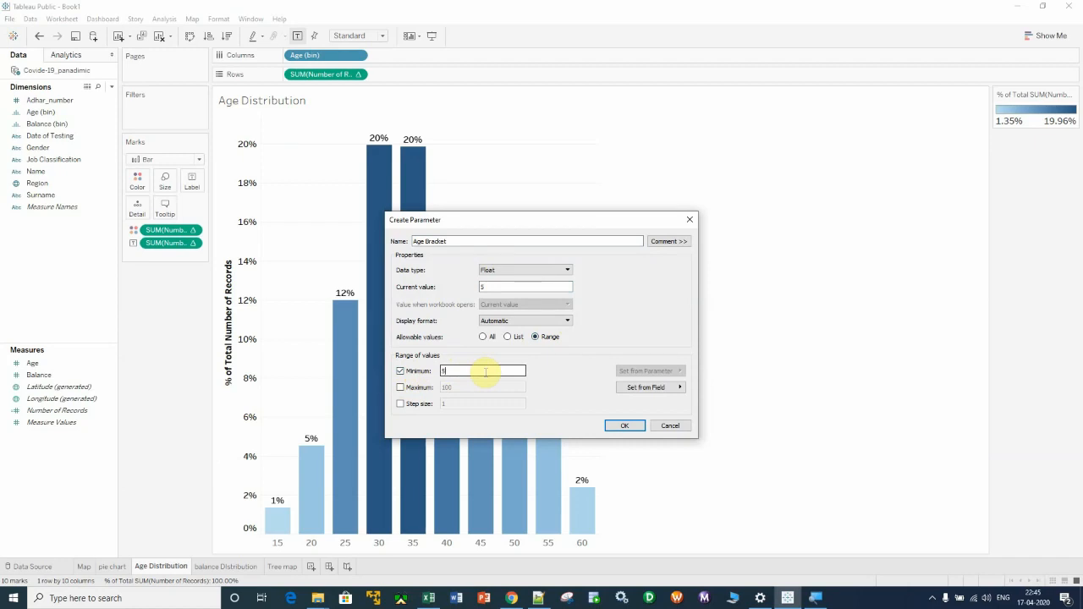
pyautogui.click(400, 387)
pyautogui.click(470, 386)
pyautogui.press('BackSpace')
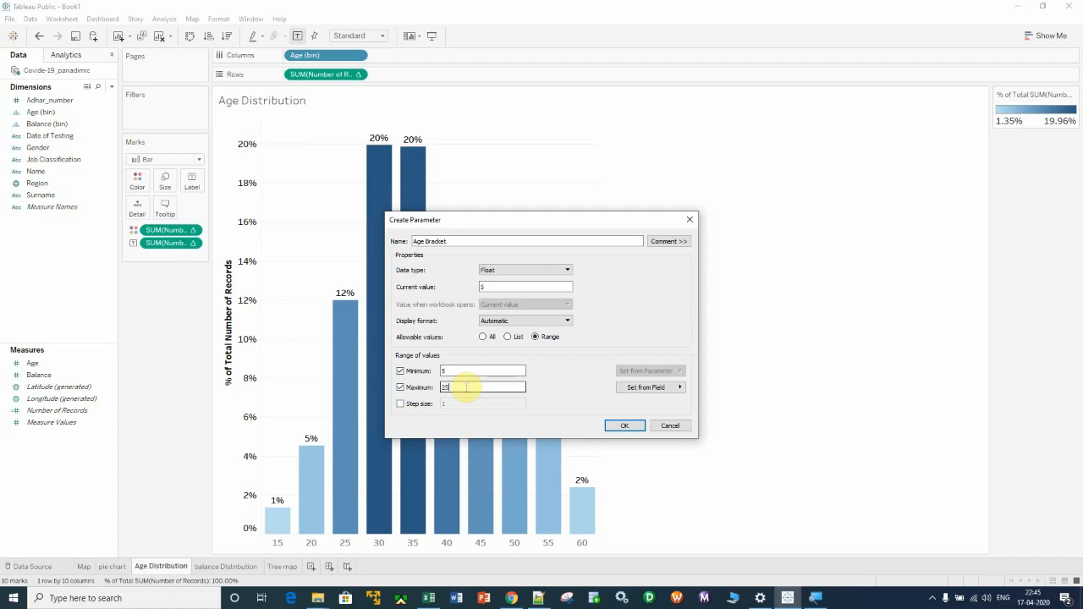
pyautogui.write('25')
pyautogui.click(402, 404)
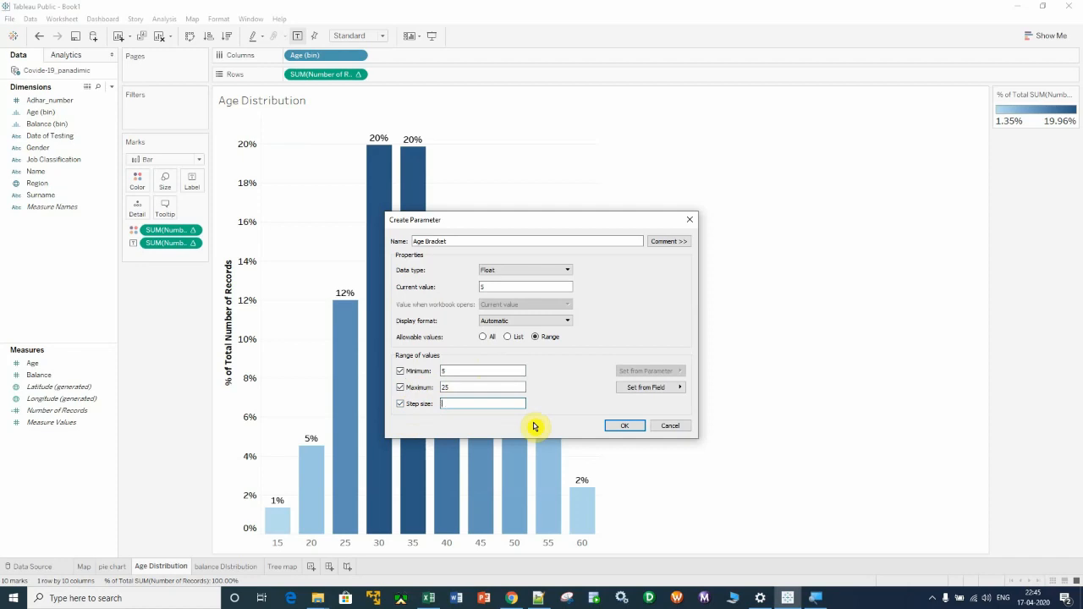
pyautogui.click(625, 426)
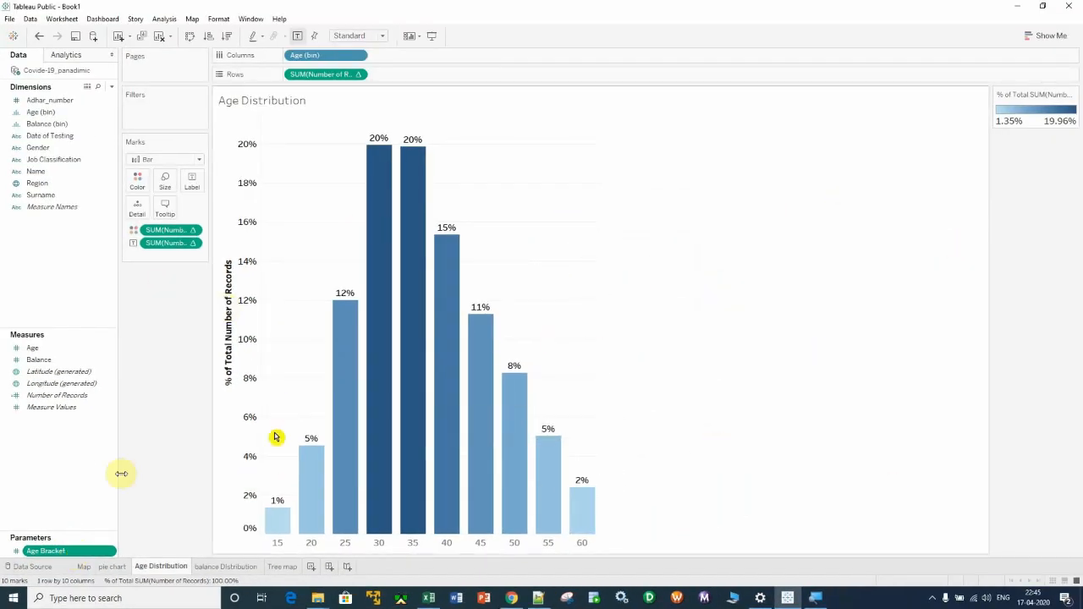
# Show the Age Bracket parameter control on the Age Distribution sheet and step its value up to 20
pyautogui.moveTo(339, 346)
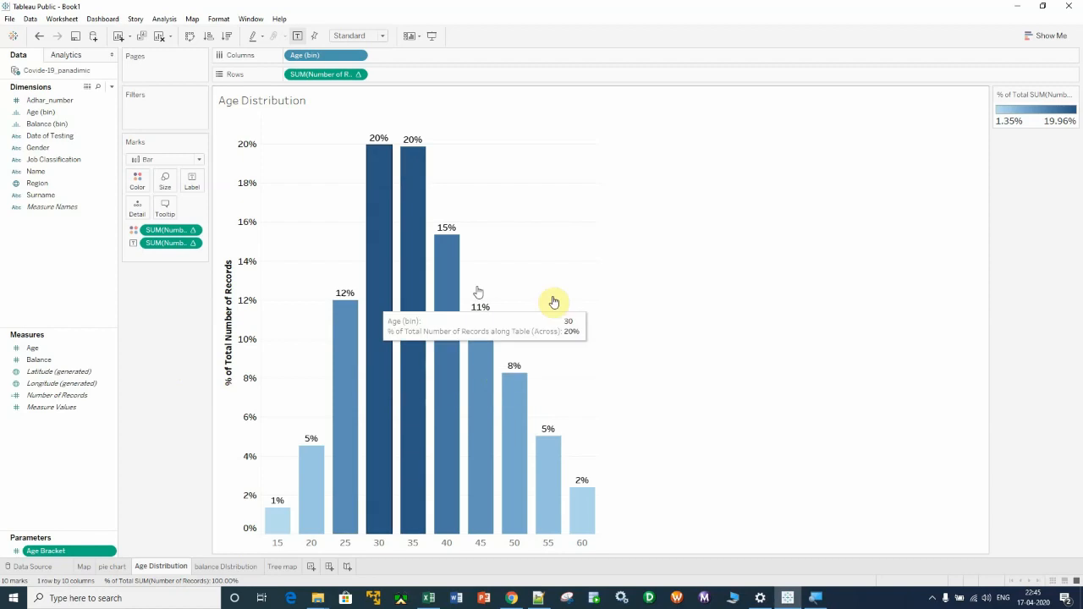
pyautogui.rightClick(80, 551)
pyautogui.click(137, 361)
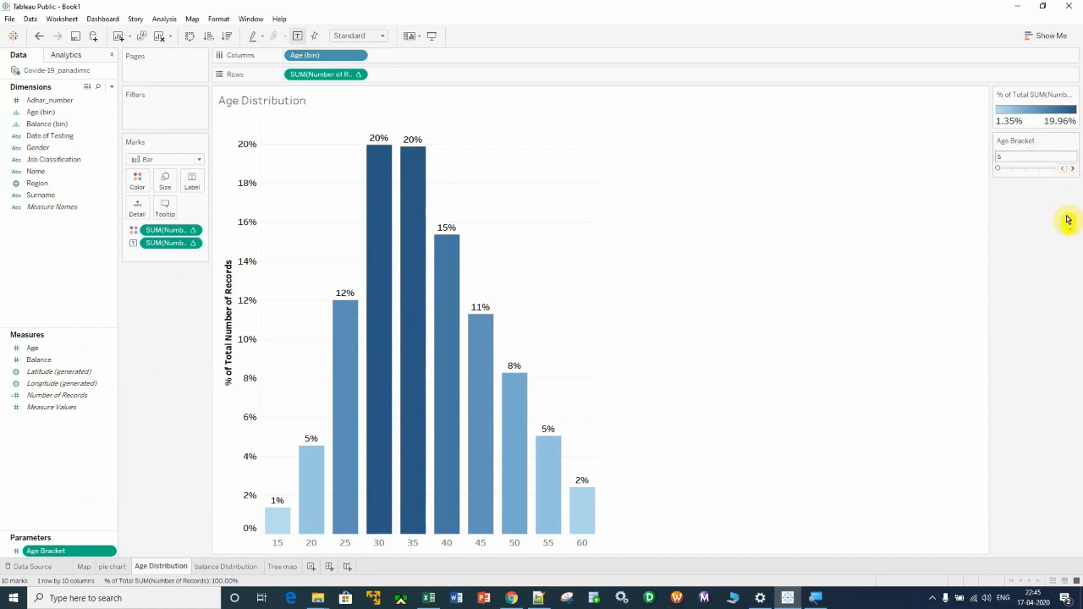
pyautogui.click(1066, 169)
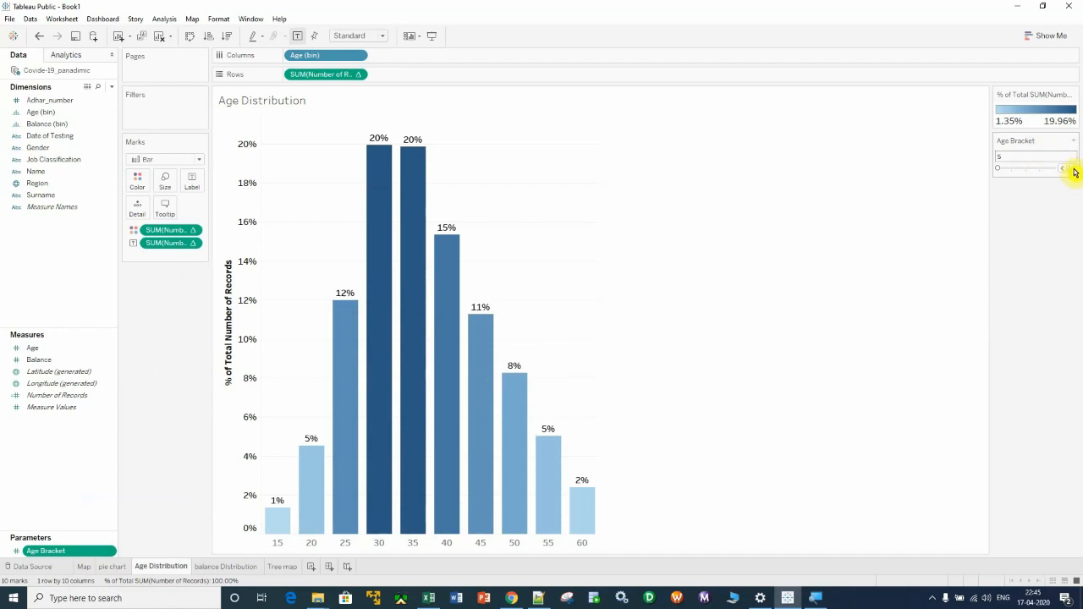
pyautogui.click(1075, 169)
pyautogui.click(1074, 168)
pyautogui.click(1074, 169)
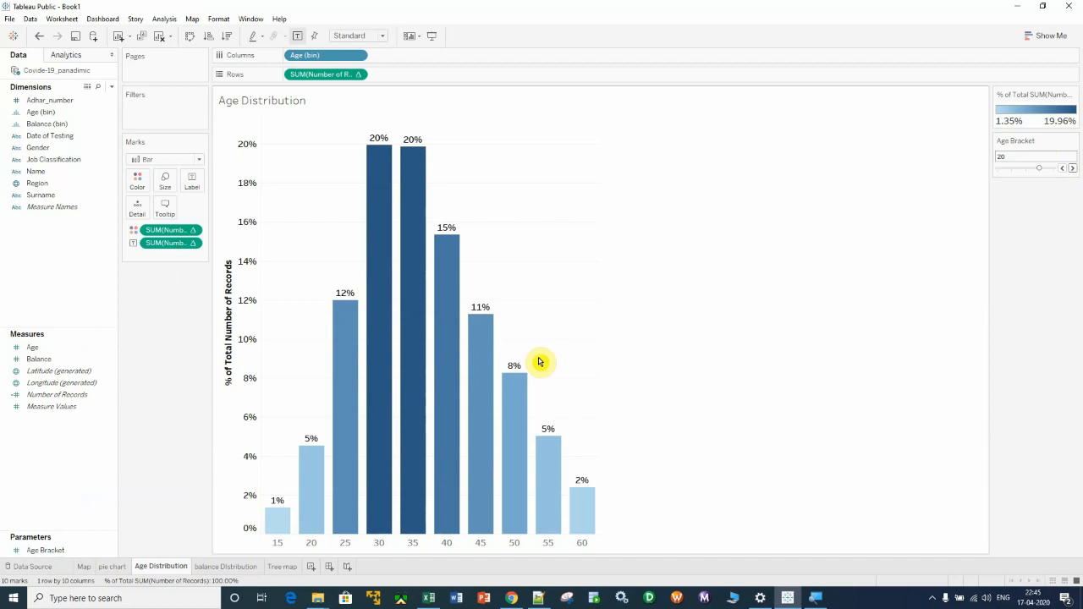
# Return the Age Bracket parameter to 5 and set the bin size of Age (bin) to the Age Bracket parameter
pyautogui.click(1061, 170)
pyautogui.moveTo(1035, 173); pyautogui.dragTo(1001, 175)
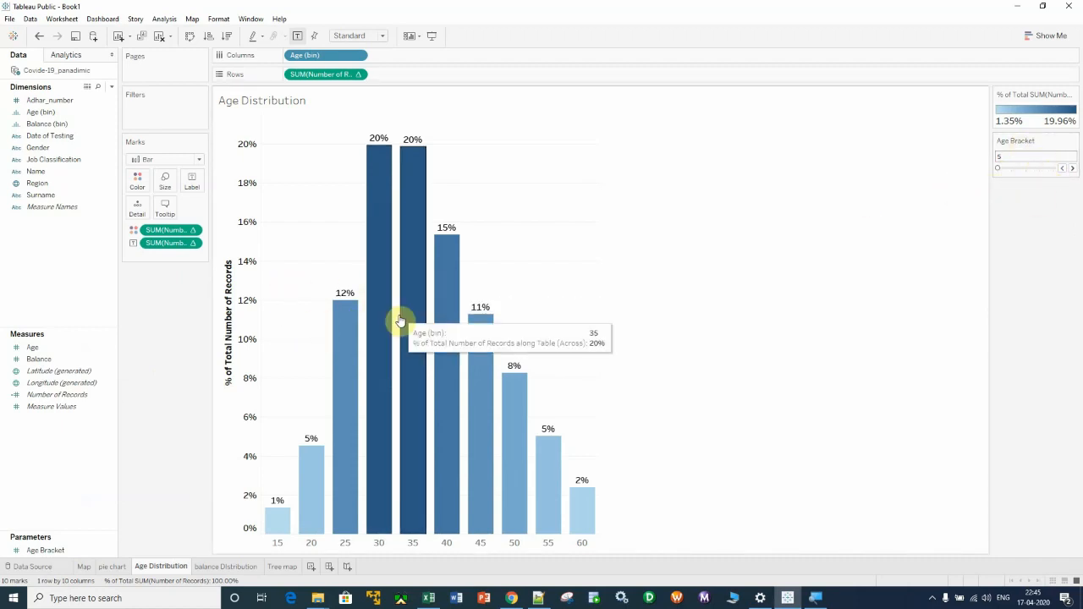
pyautogui.click(49, 136)
pyautogui.click(64, 113)
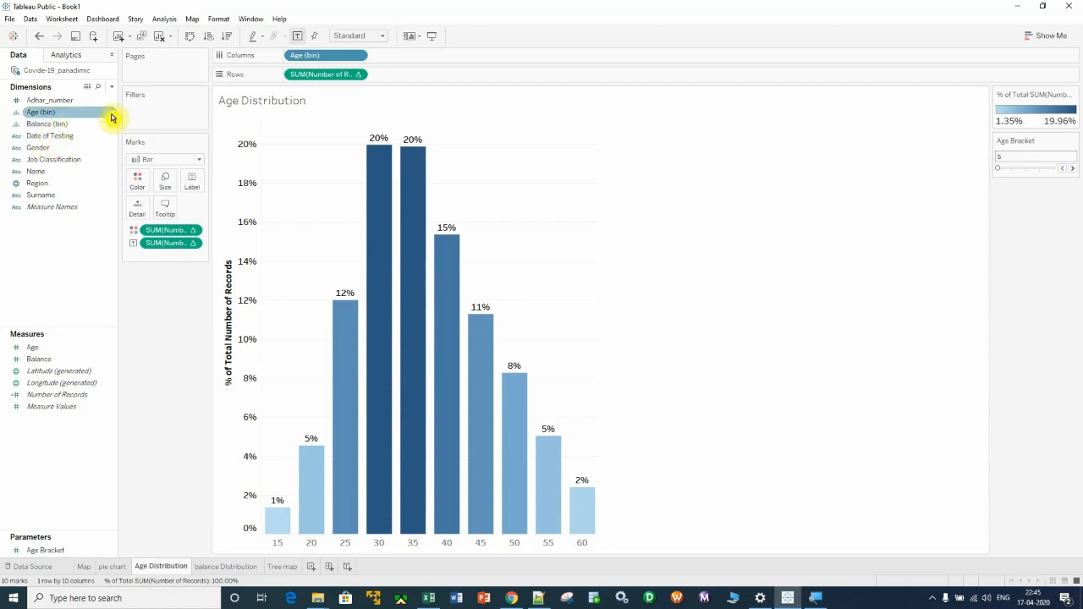
pyautogui.click(110, 112)
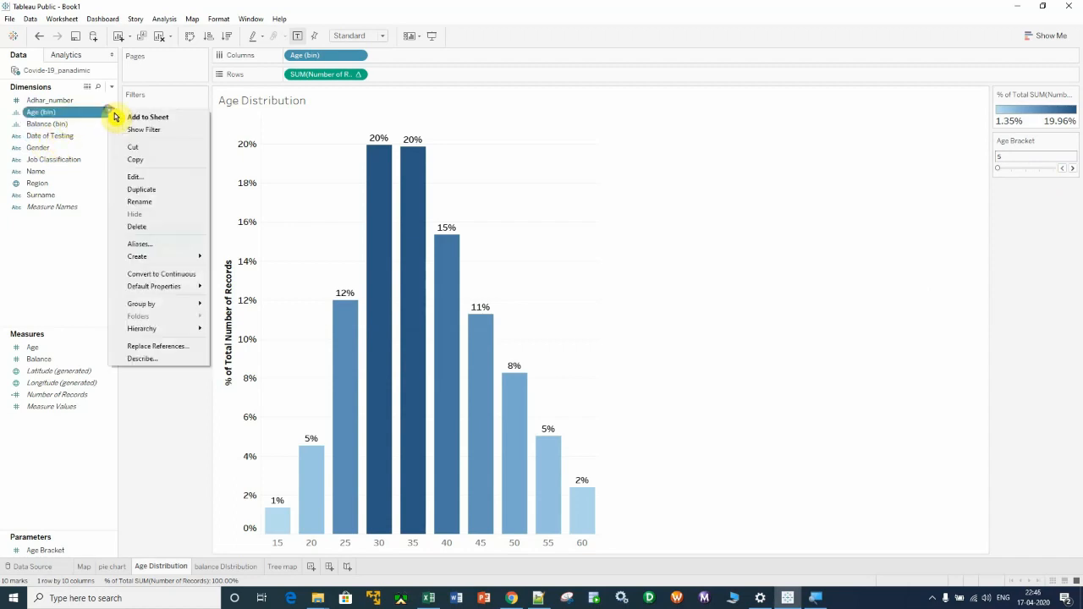
pyautogui.click(156, 182)
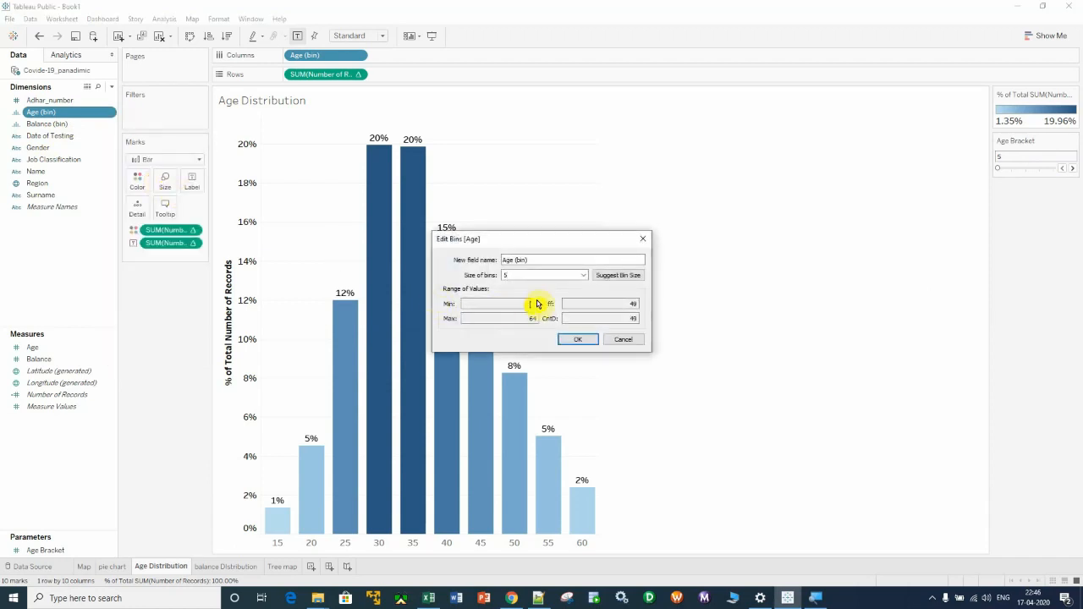
pyautogui.click(554, 277)
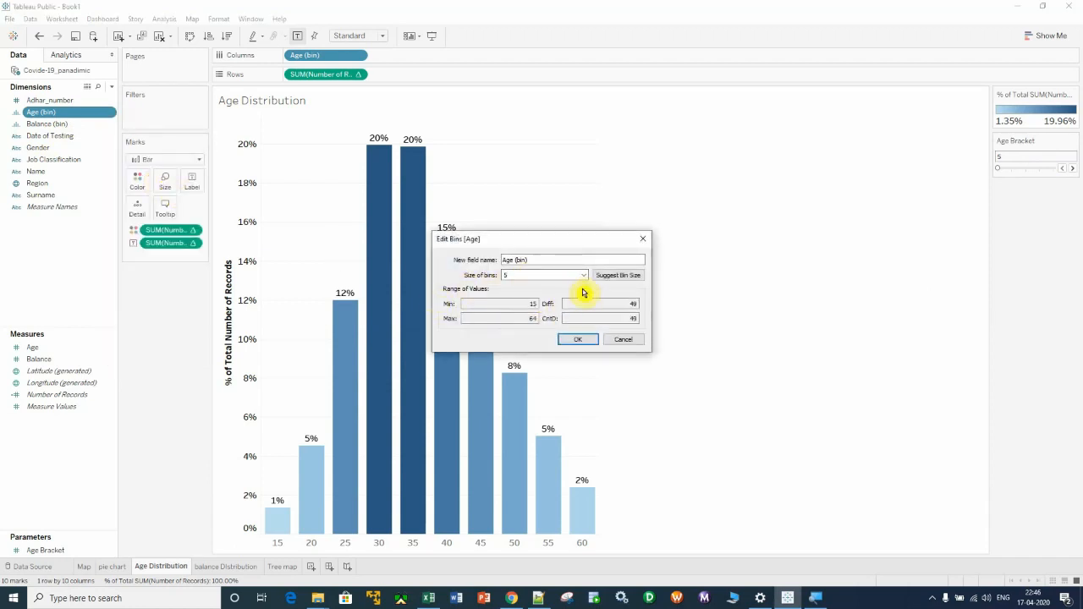
pyautogui.click(583, 277)
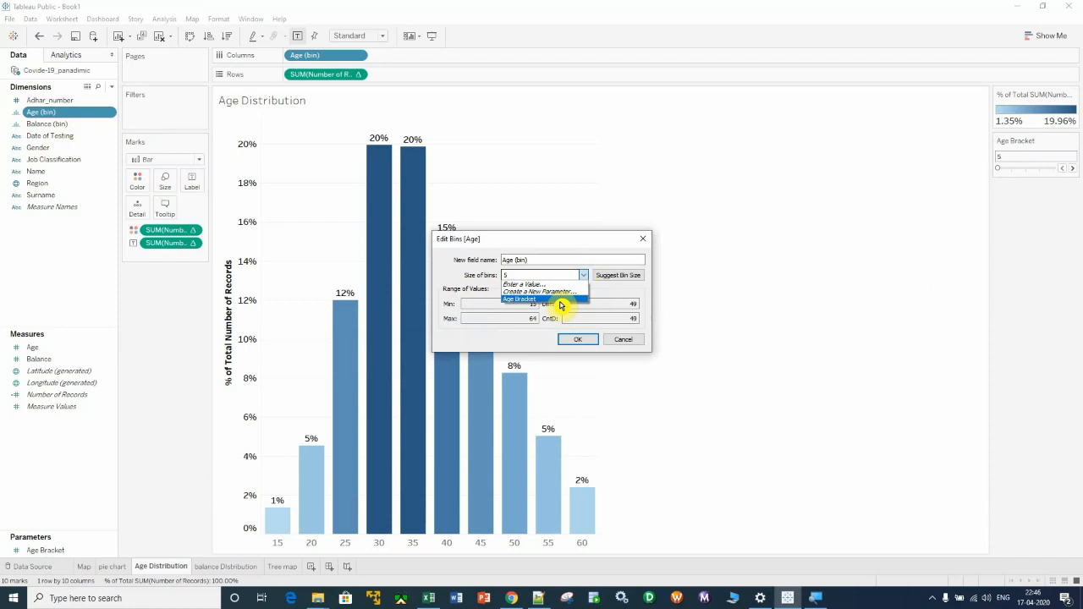
pyautogui.click(560, 301)
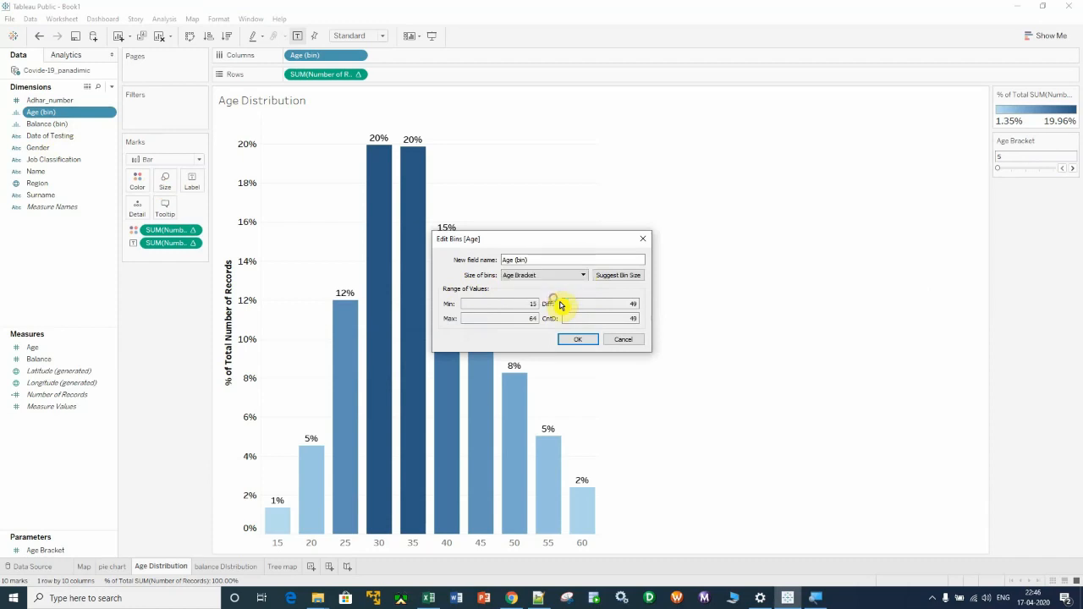
pyautogui.click(578, 339)
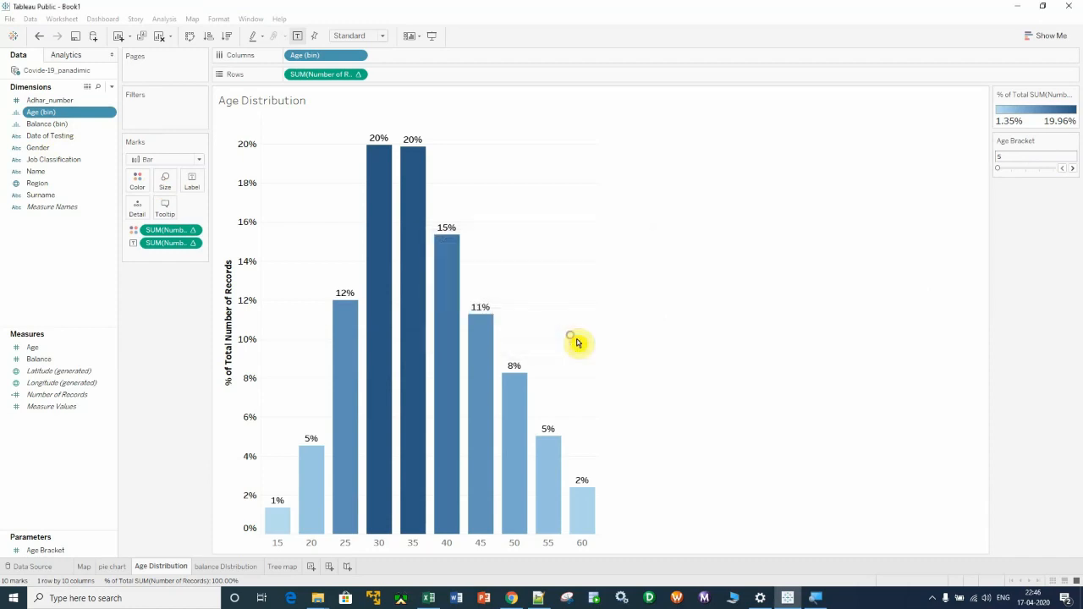
# Test the Age Bracket control on the age chart by switching it to 10 and back to 5
pyautogui.click(1011, 169)
pyautogui.click(1032, 169)
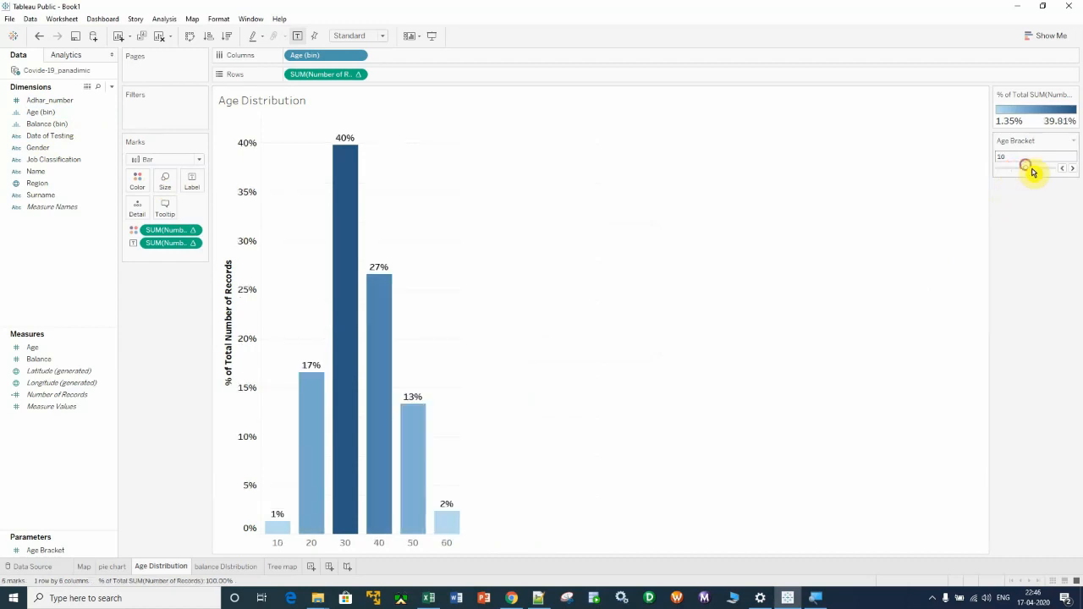
pyautogui.click(1011, 169)
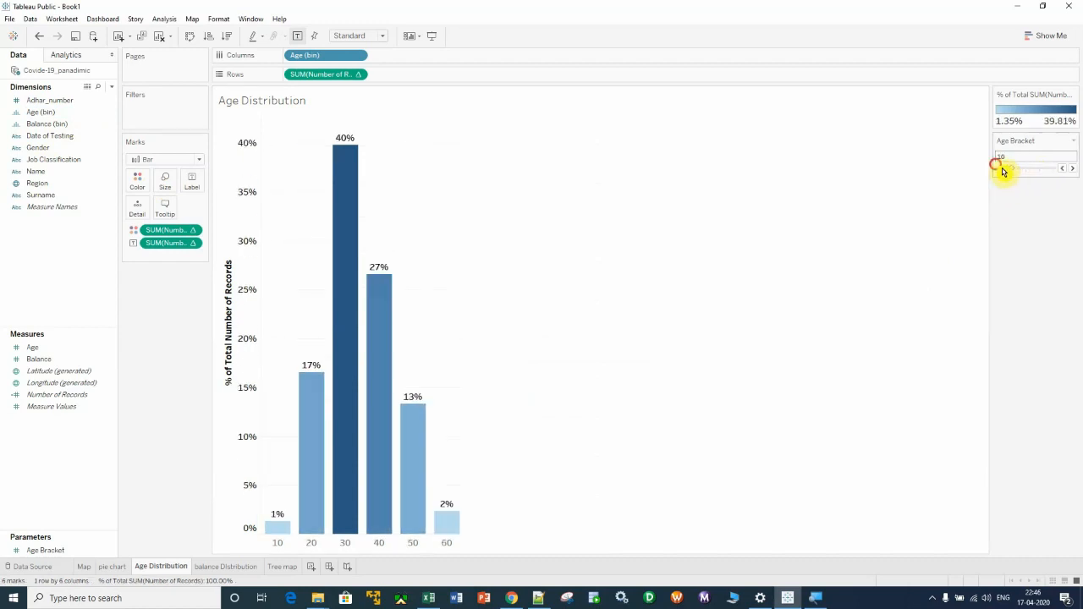
pyautogui.click(1003, 169)
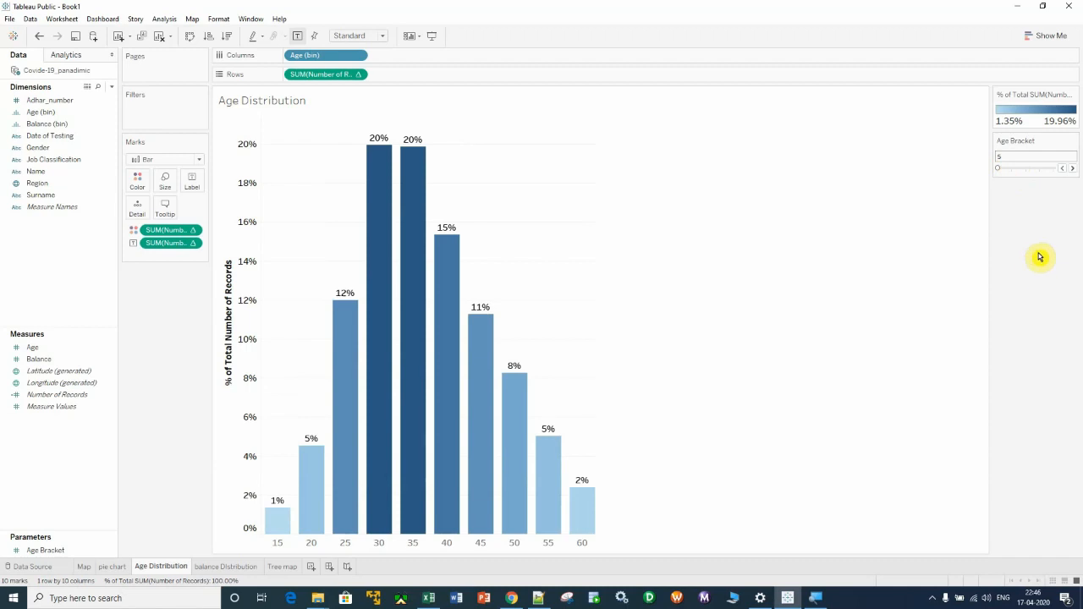
pyautogui.click(1010, 169)
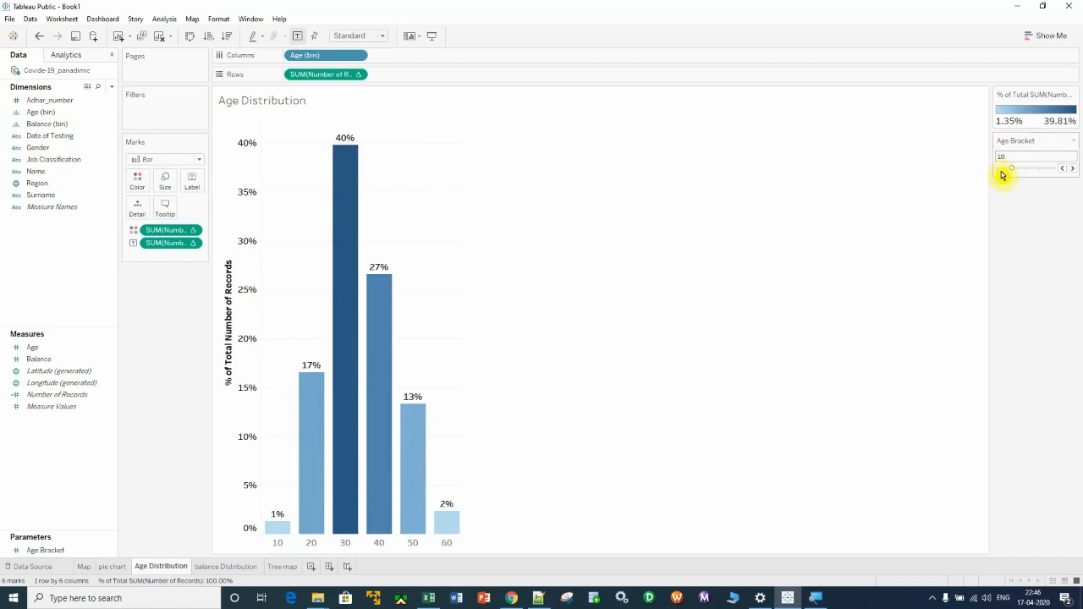
pyautogui.moveTo(1011, 168); pyautogui.dragTo(989, 171)
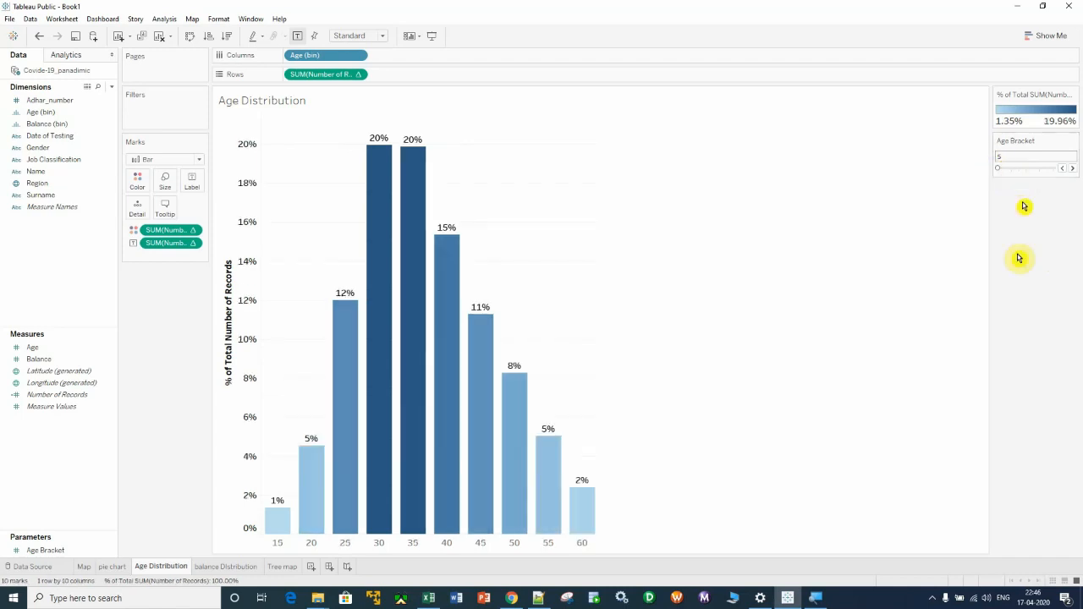
# On the balance Distribution sheet, start a new float parameter named Balance with a current value of 10,000
pyautogui.click(212, 565)
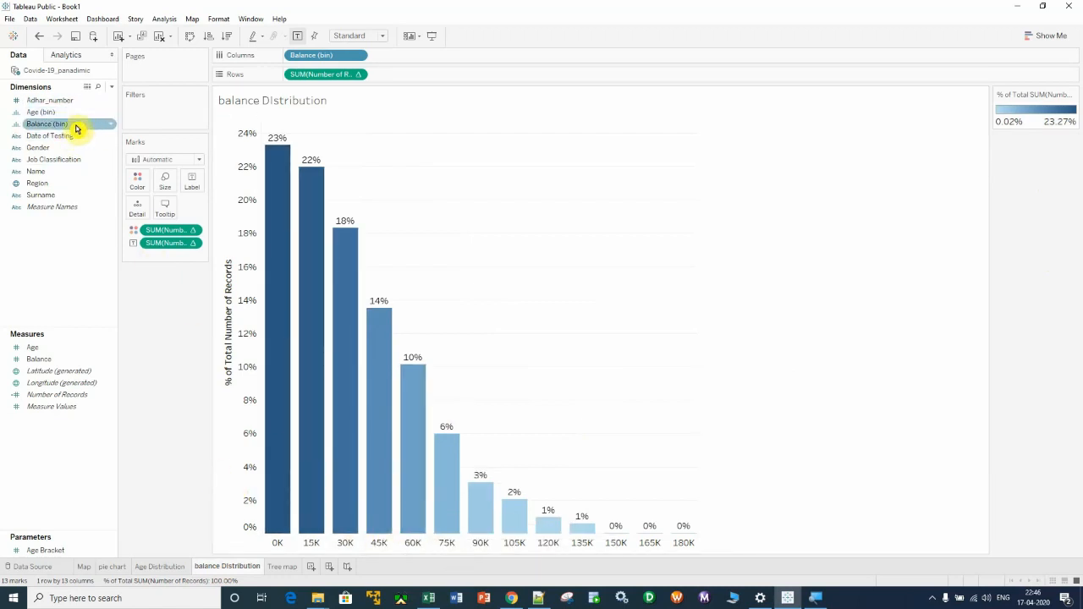
pyautogui.rightClick(36, 456)
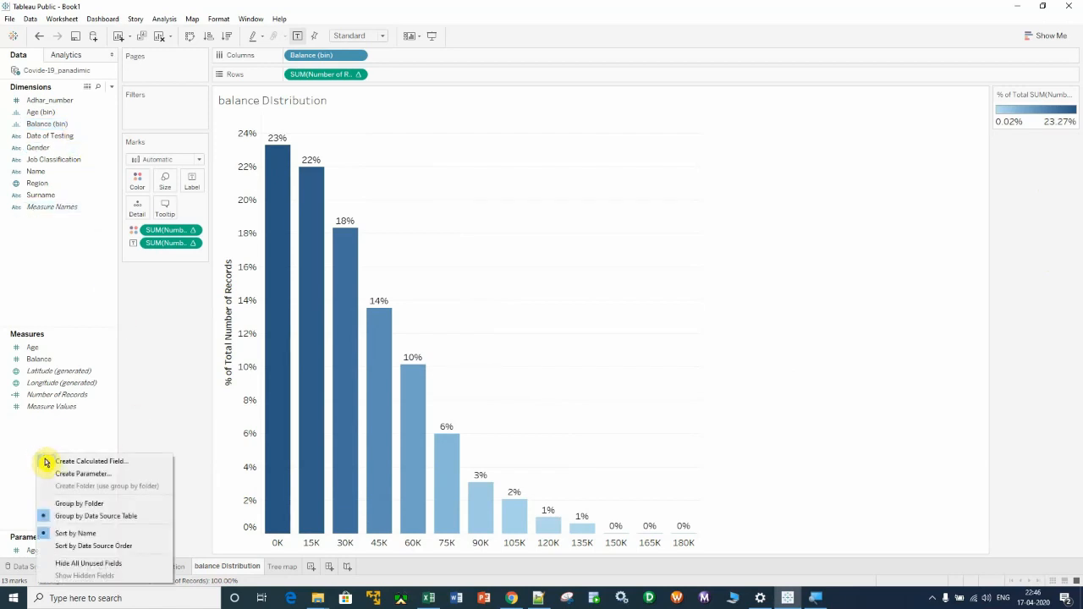
pyautogui.click(115, 475)
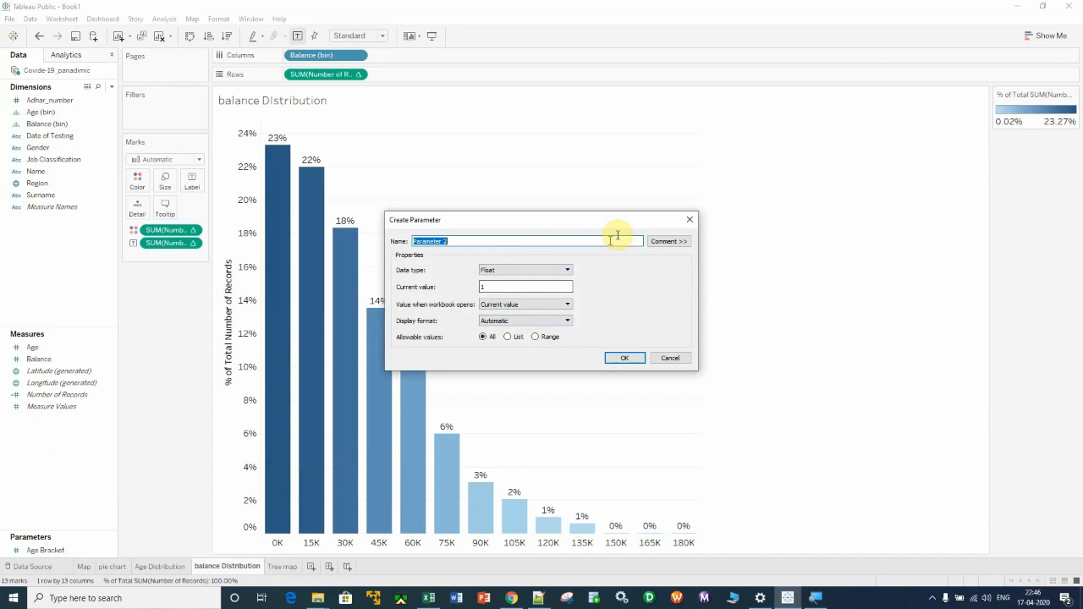
pyautogui.press('BackSpace')
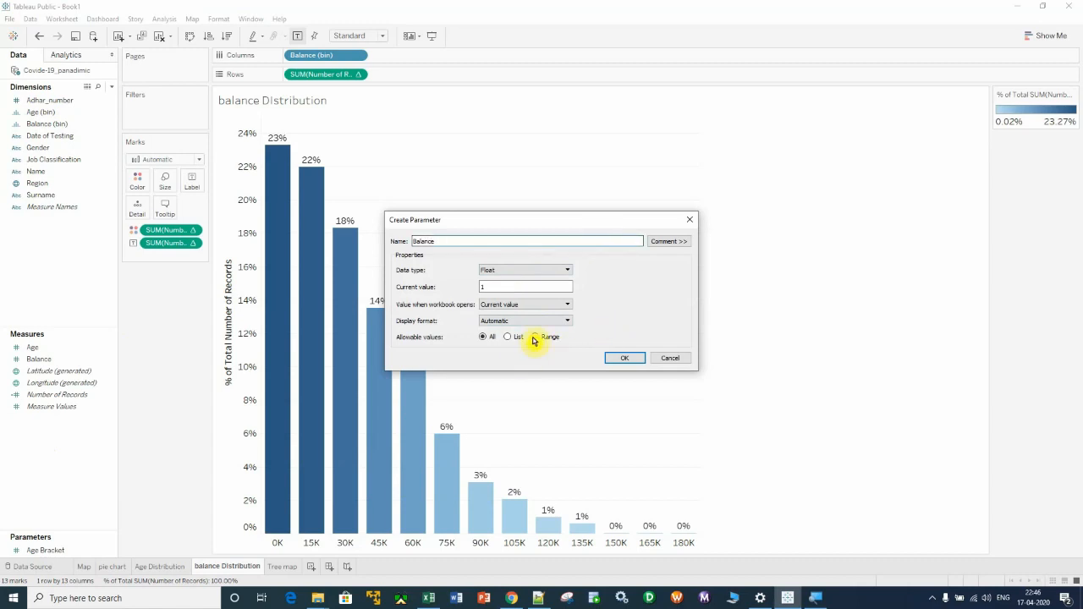
pyautogui.click(495, 287)
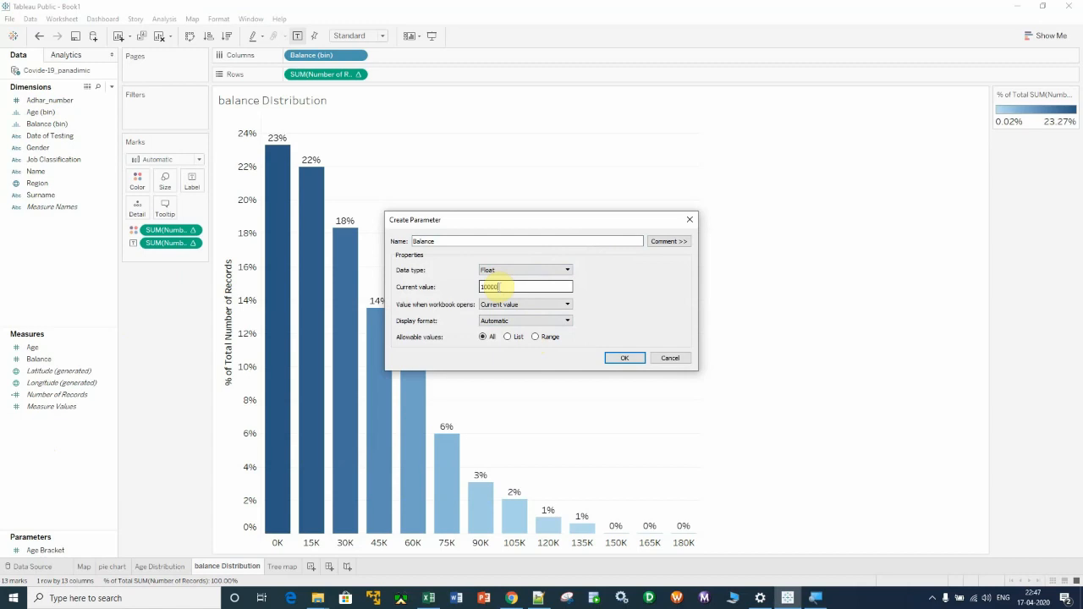
# Restrict the Balance parameter to a range from 10,000 to 25,000 with a step size of 5,000 and create it
pyautogui.click(535, 337)
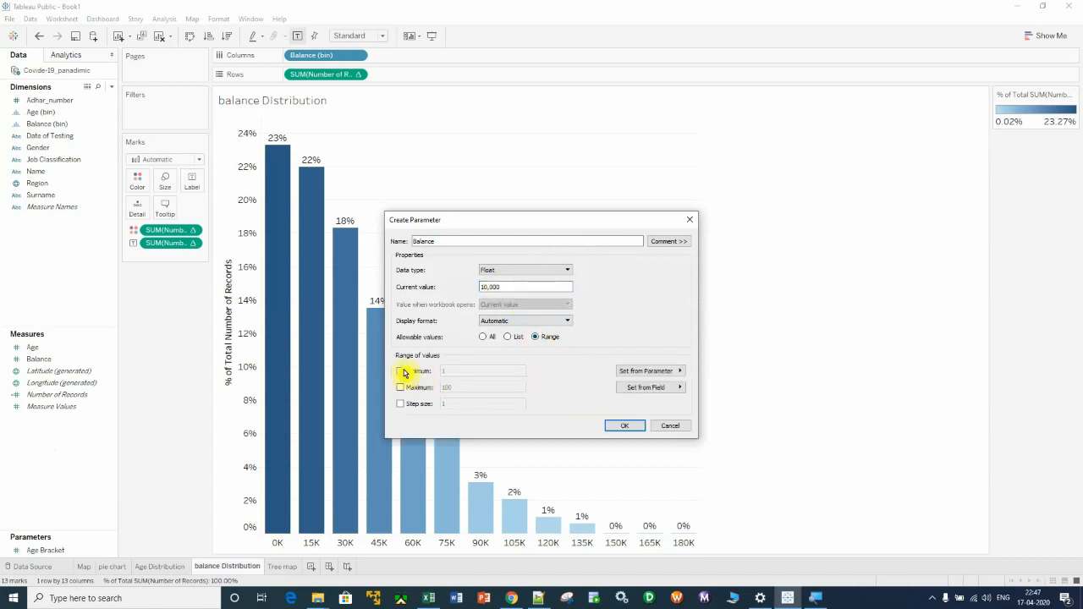
pyautogui.click(418, 373)
pyautogui.click(466, 372)
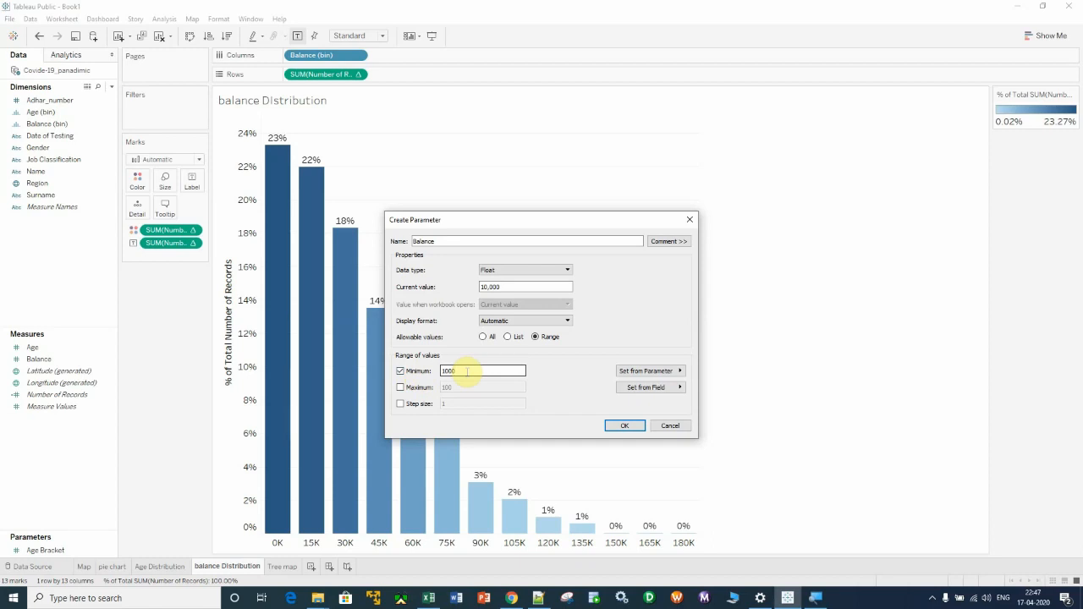
pyautogui.click(421, 387)
pyautogui.click(470, 387)
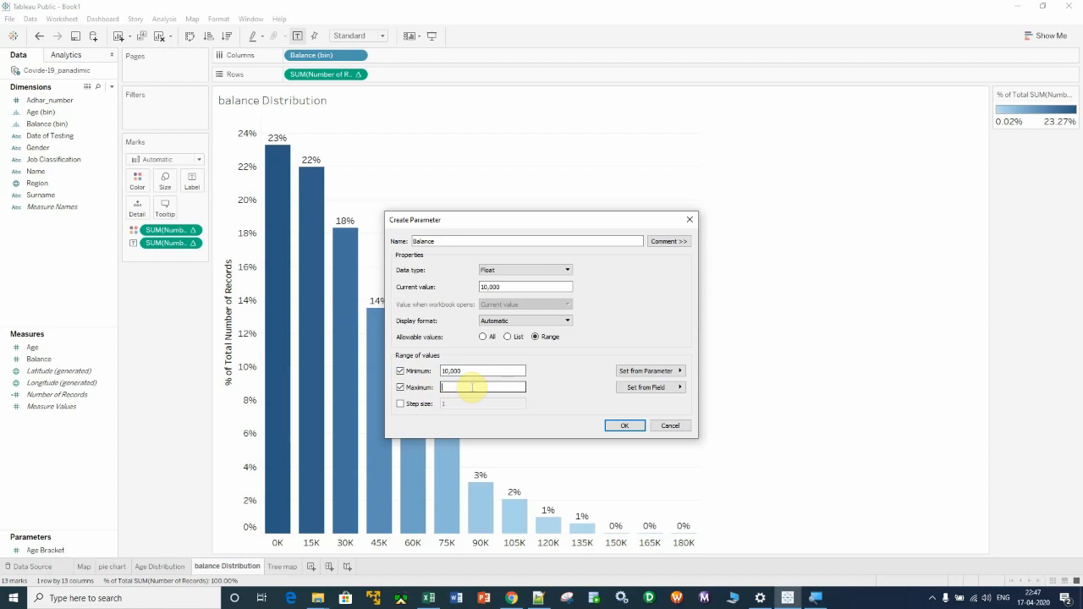
pyautogui.write('25000')
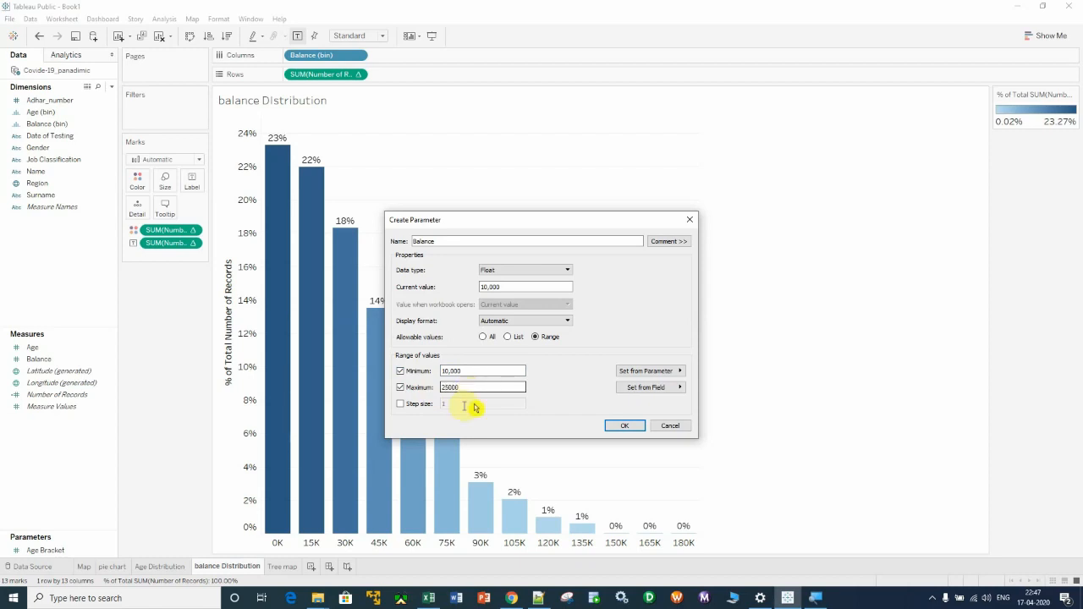
pyautogui.click(411, 404)
pyautogui.click(471, 404)
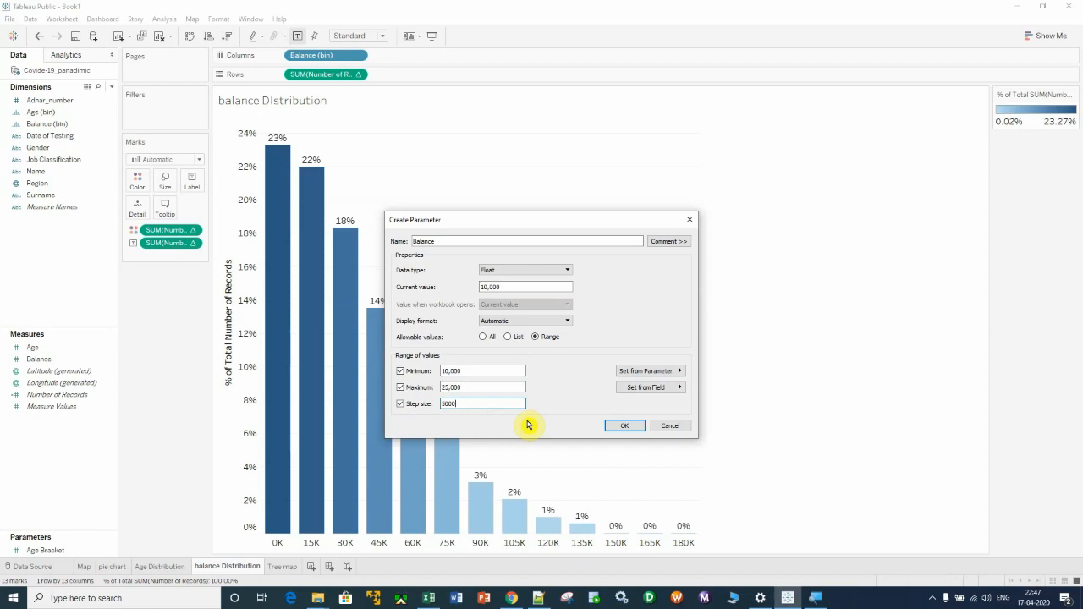
pyautogui.click(623, 426)
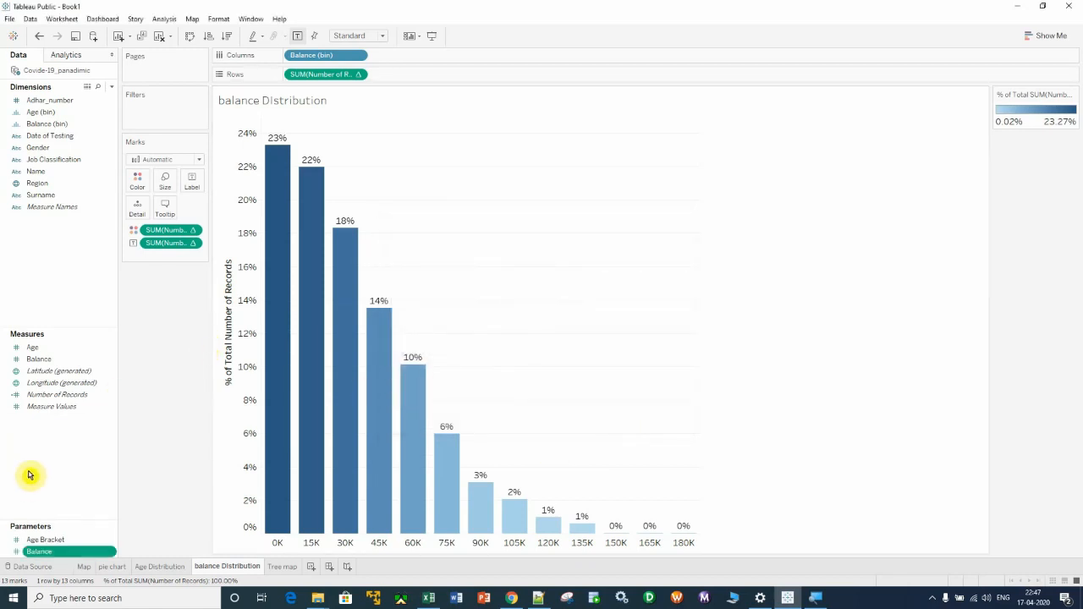
# Show the Balance parameter control on the balance Distribution sheet, try it at 15,000 and return it to 10,000
pyautogui.rightClick(89, 557)
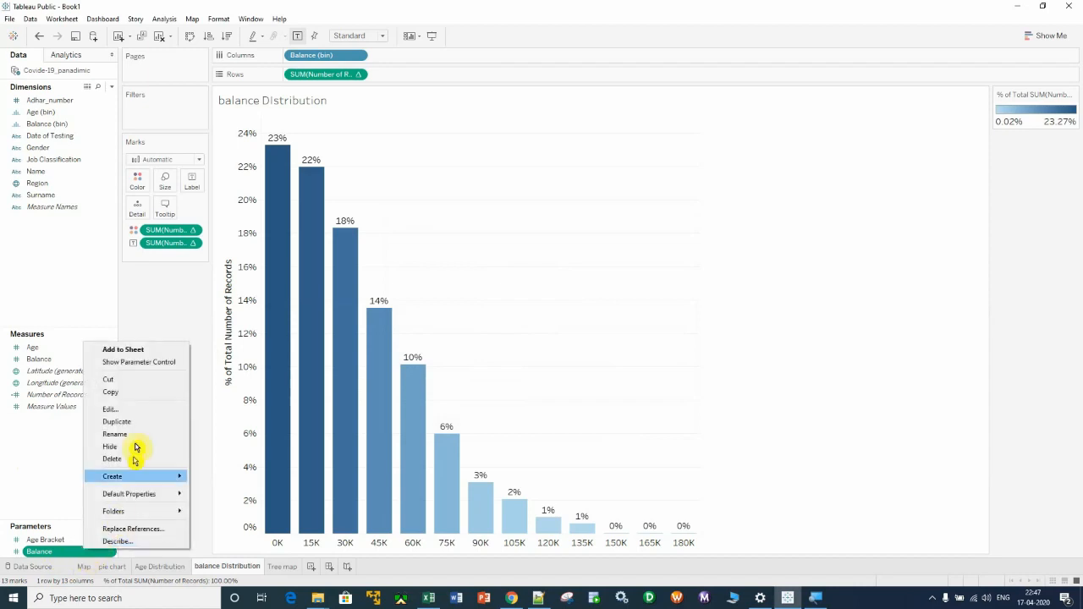
pyautogui.click(141, 364)
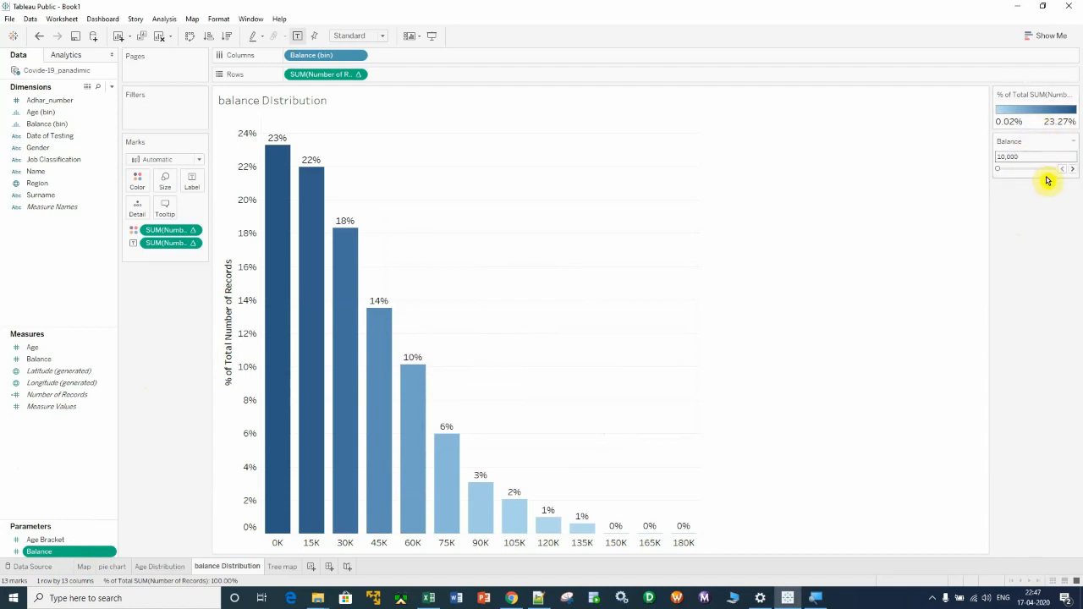
pyautogui.click(1013, 170)
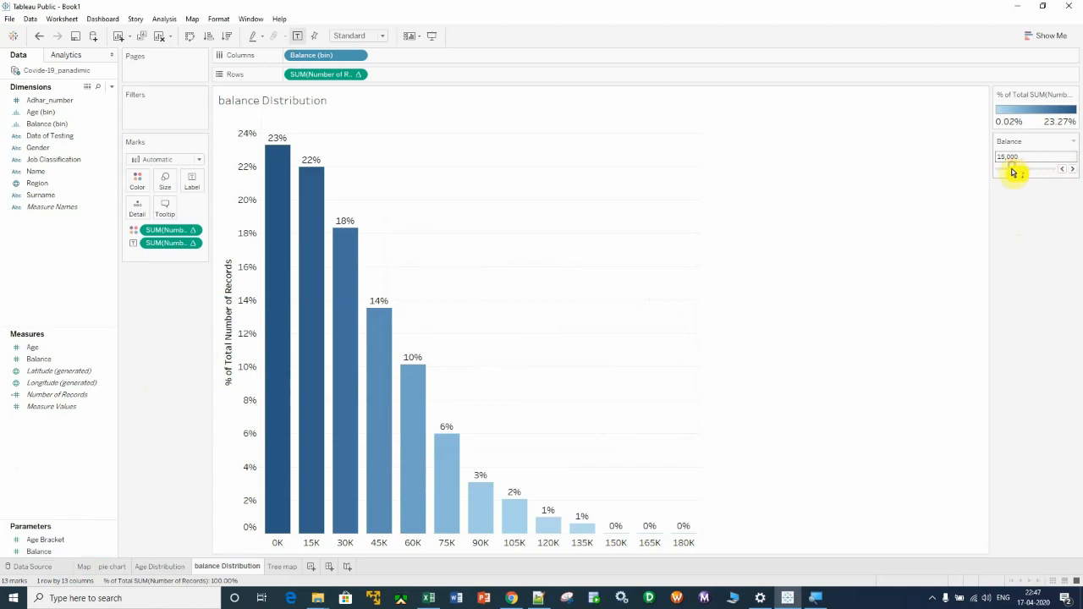
pyautogui.click(1006, 170)
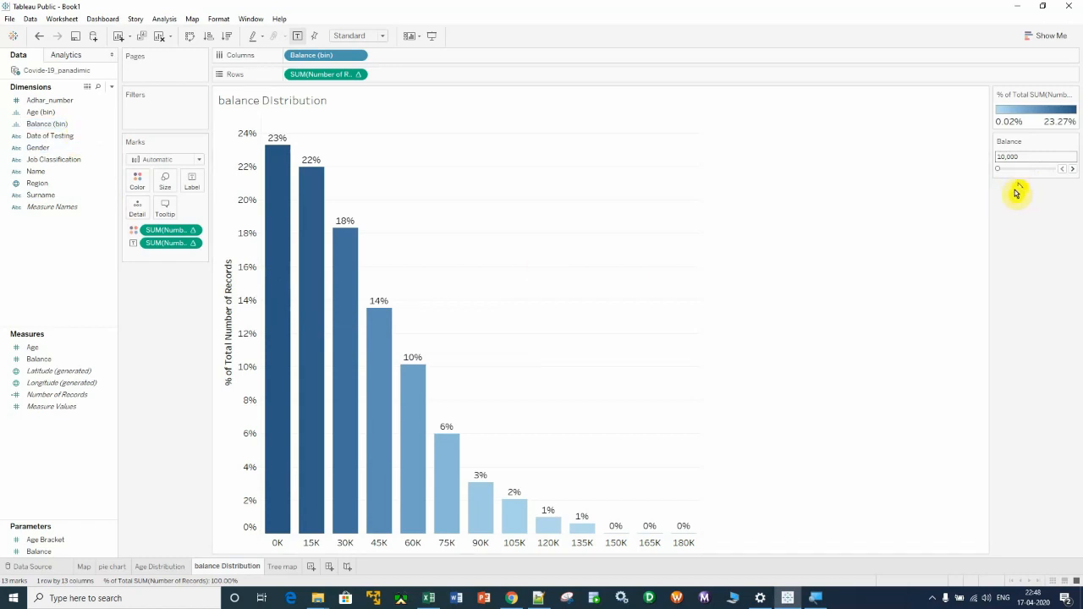
# Set the bin size of Balance (bin) to the Balance parameter and change the parameter's value to 15,000
pyautogui.click(65, 113)
pyautogui.click(86, 125)
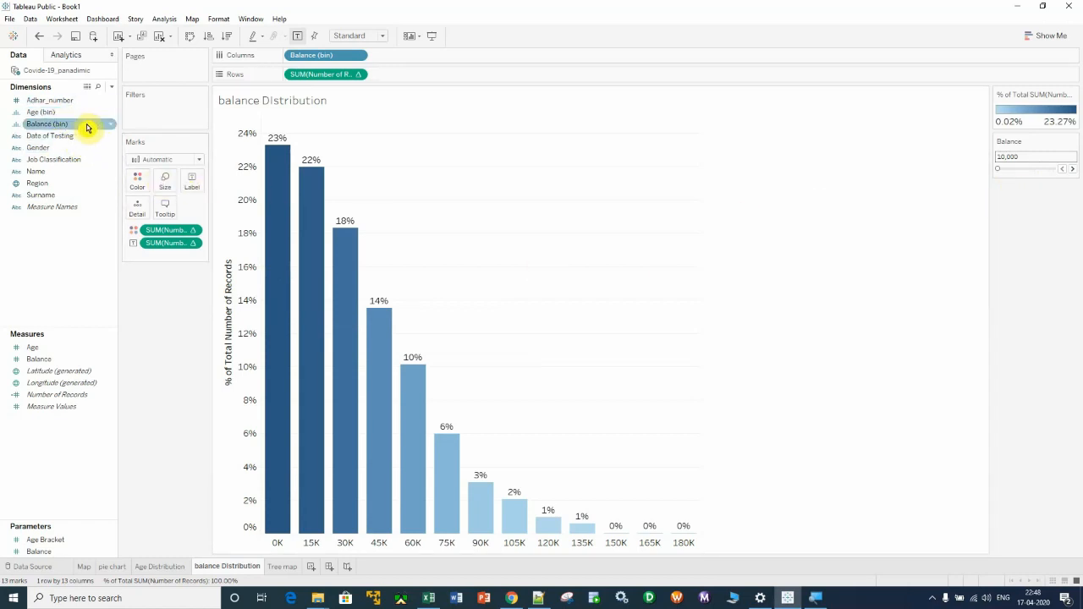
pyautogui.click(111, 125)
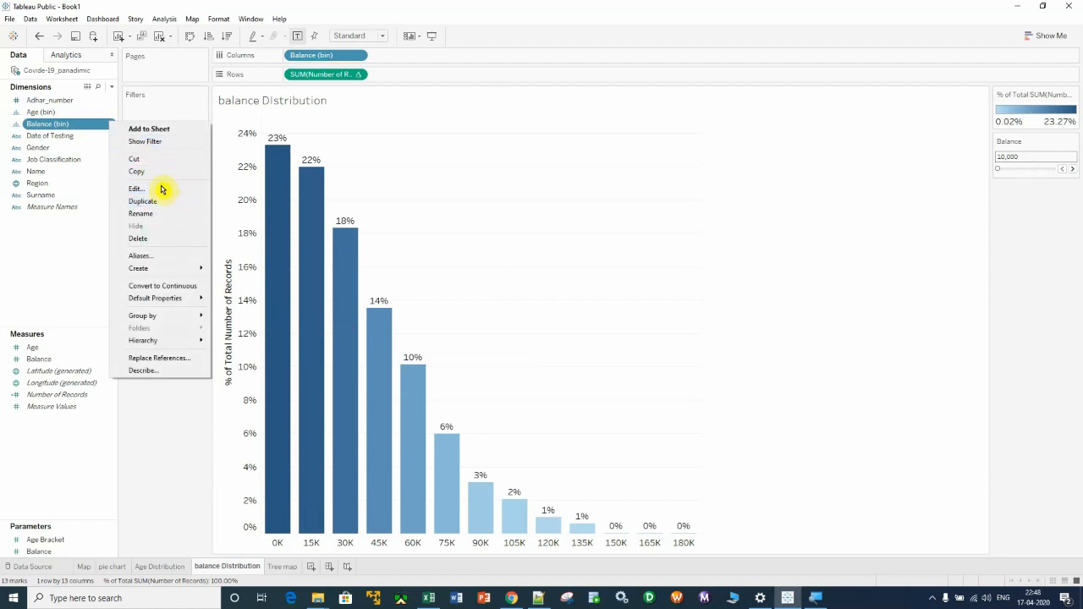
pyautogui.click(136, 188)
pyautogui.write('150000')
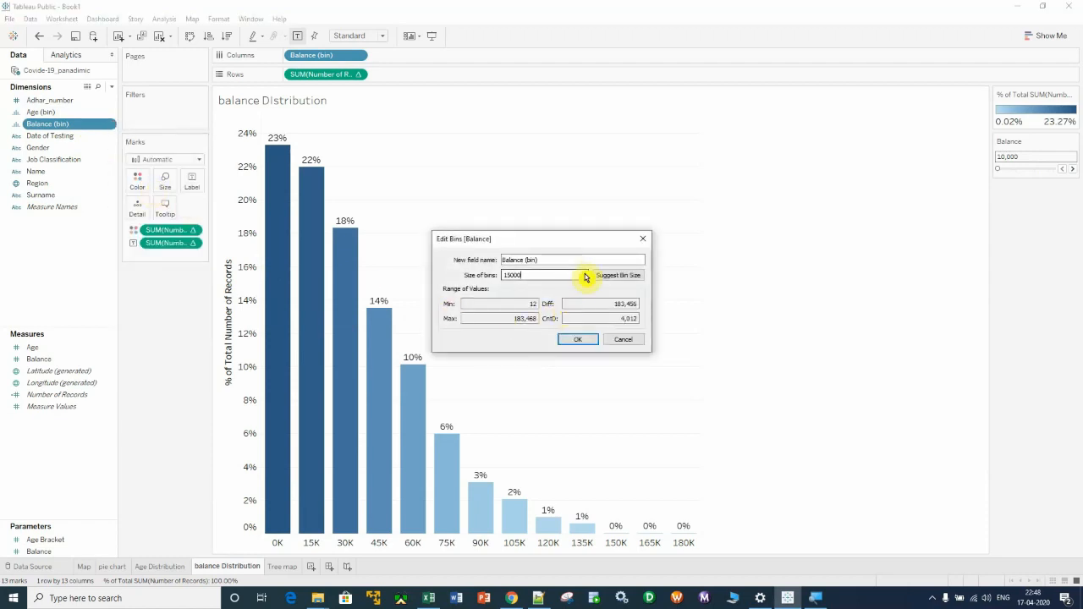
pyautogui.click(583, 275)
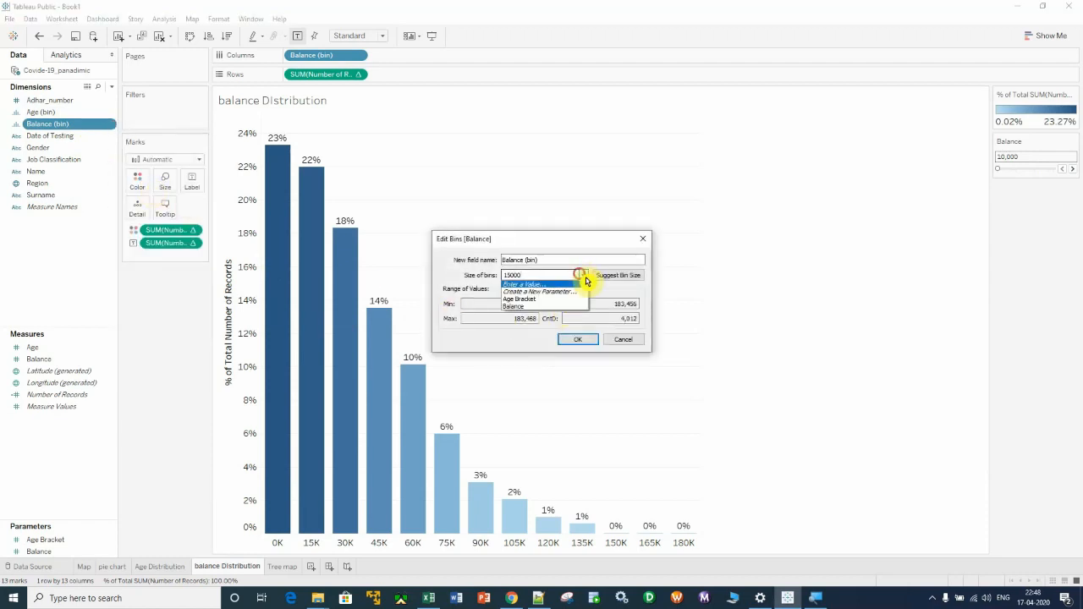
pyautogui.click(534, 309)
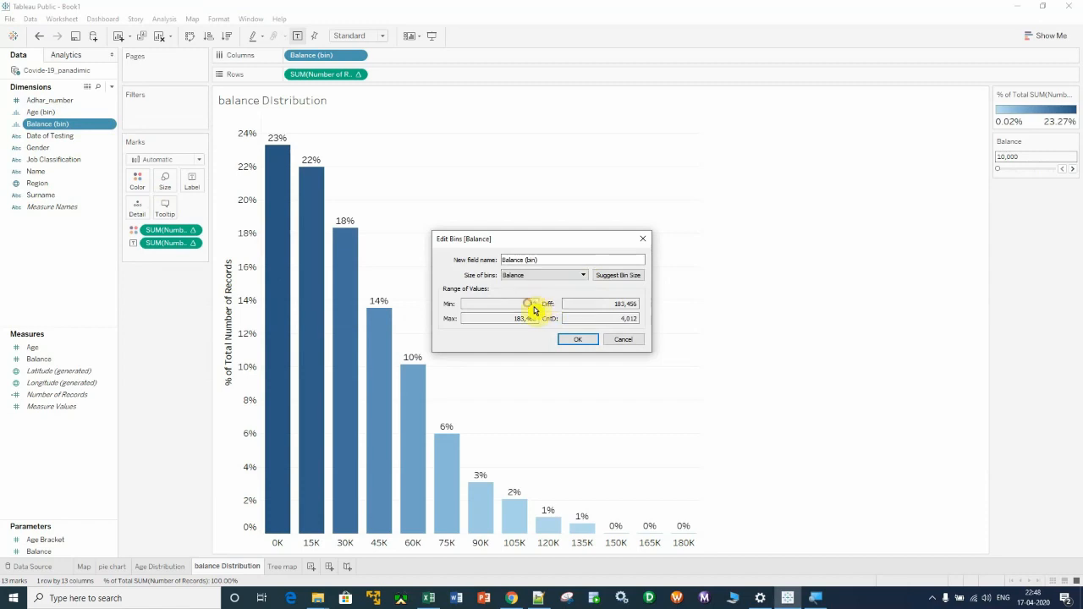
pyautogui.click(582, 340)
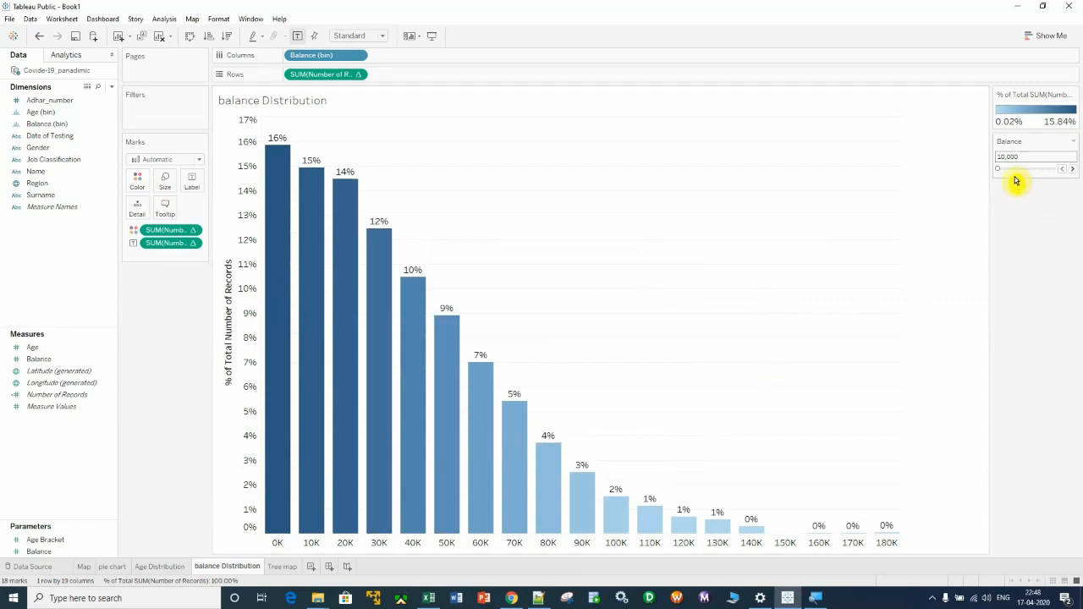
pyautogui.moveTo(1008, 167); pyautogui.dragTo(1015, 170)
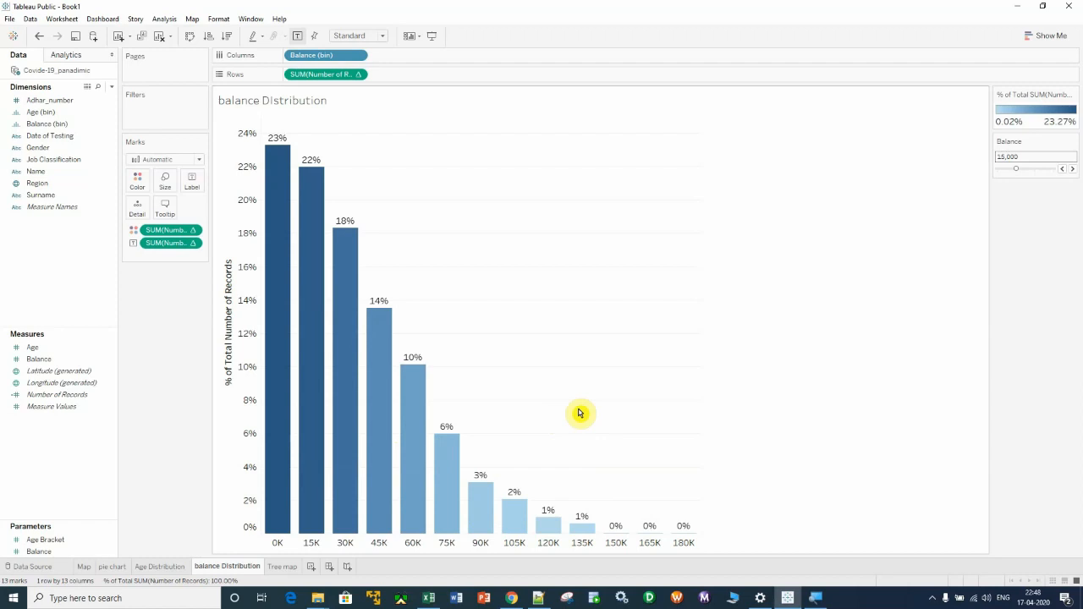
# View the Tree map sheet and create a new blank dashboard
pyautogui.click(283, 567)
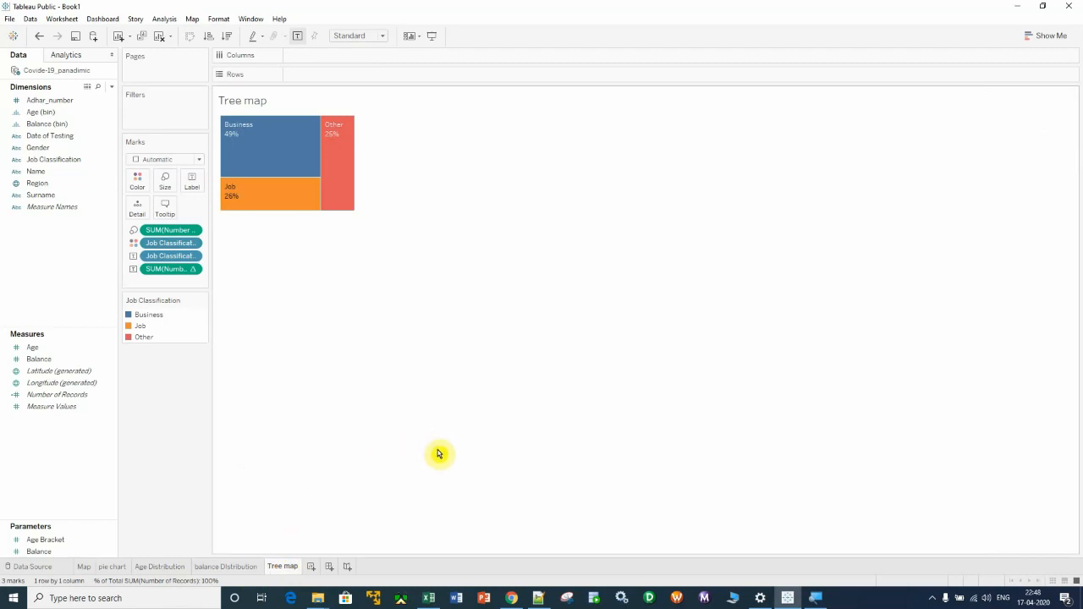
pyautogui.click(329, 567)
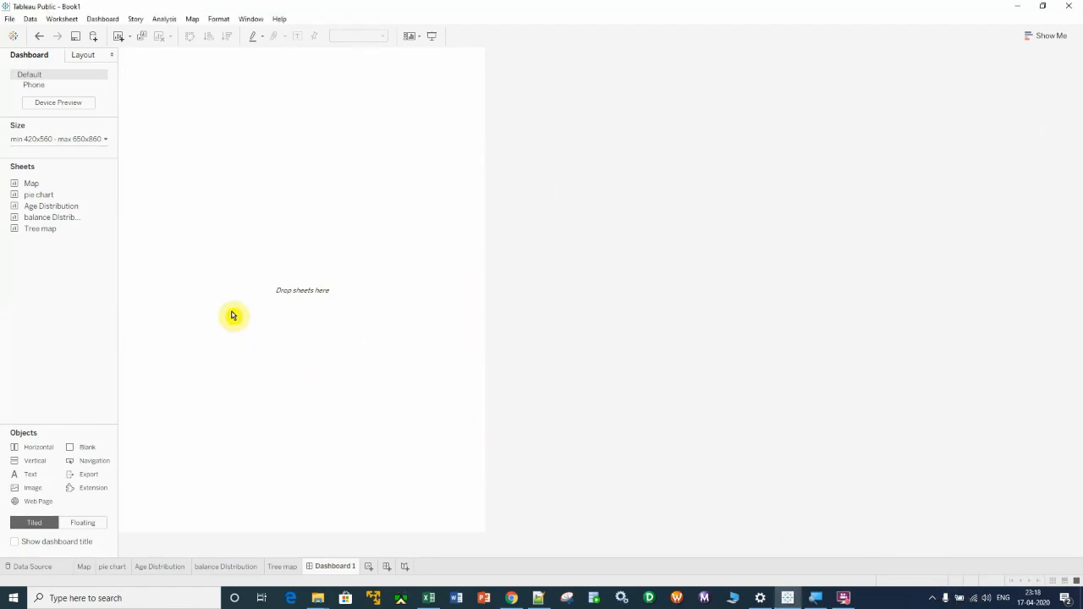
pyautogui.doubleClick(38, 196)
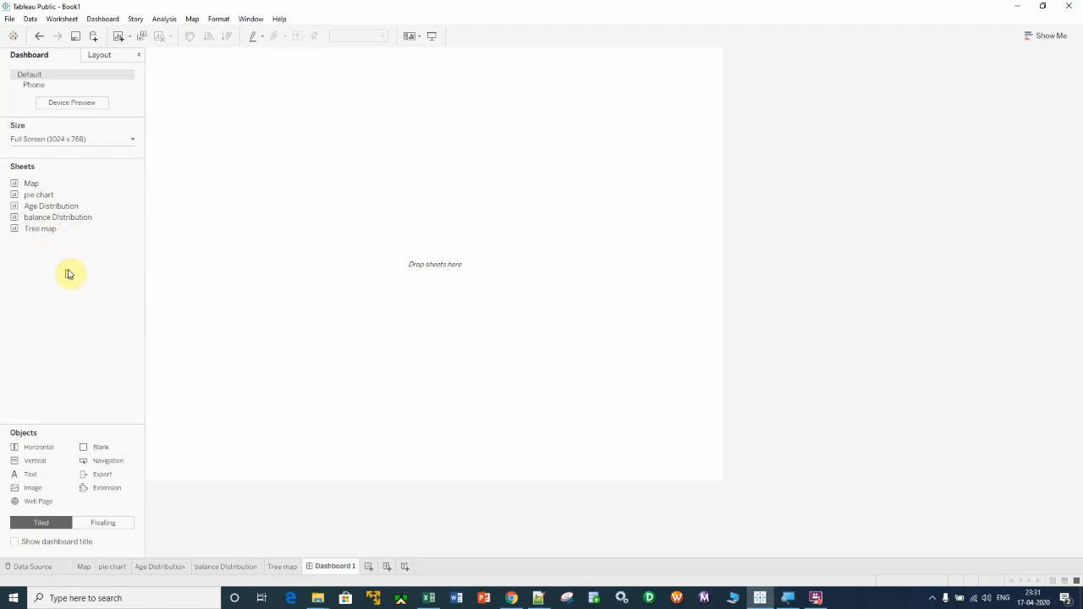
# Try the Desktop Browser (1000 x 800) and Laptop Browser (800 x 600) fixed sizes on the dashboard and return to Full Screen (1024 x 768)
pyautogui.click(132, 140)
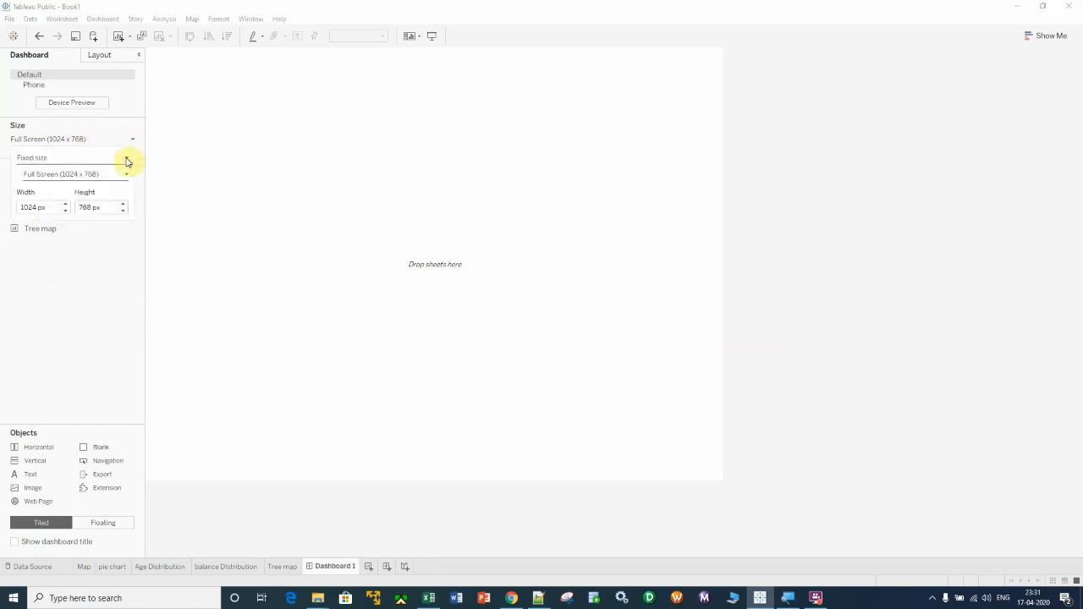
pyautogui.click(126, 159)
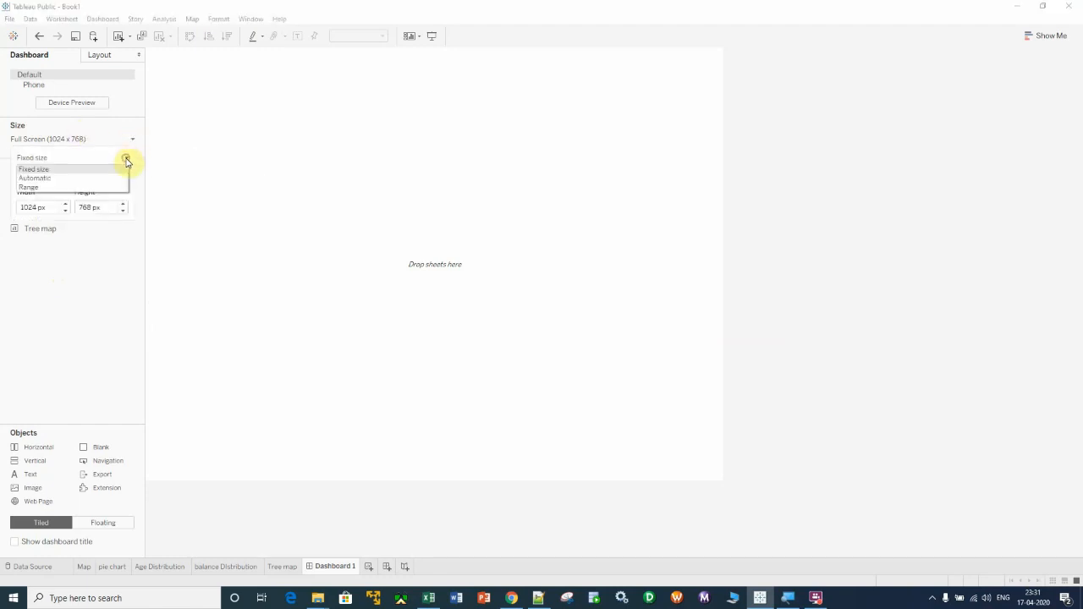
pyautogui.click(70, 172)
pyautogui.click(125, 175)
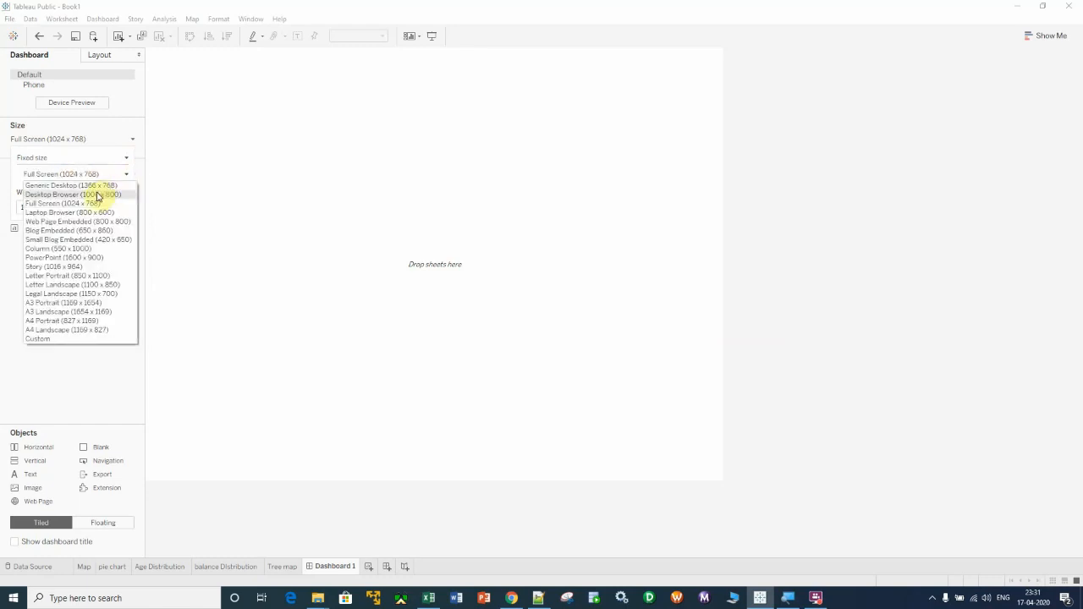
pyautogui.click(114, 195)
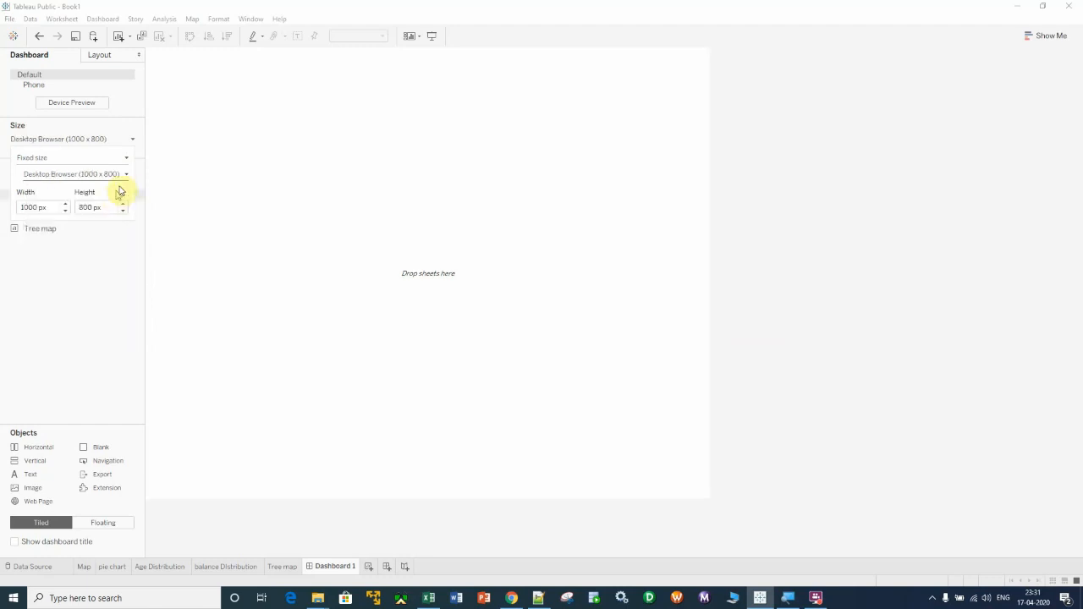
pyautogui.click(125, 175)
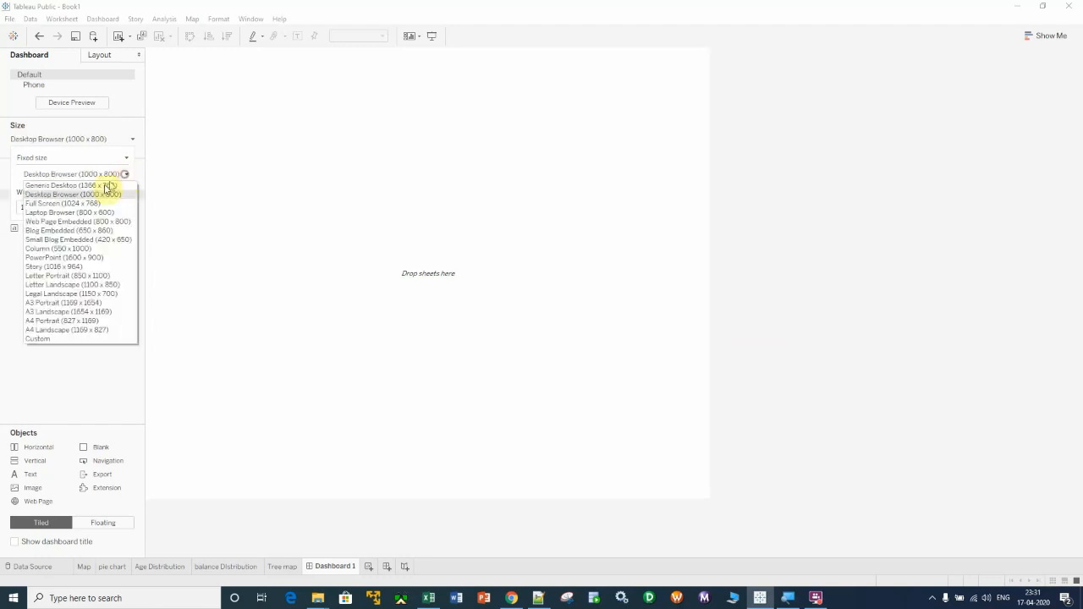
pyautogui.click(70, 212)
pyautogui.click(124, 176)
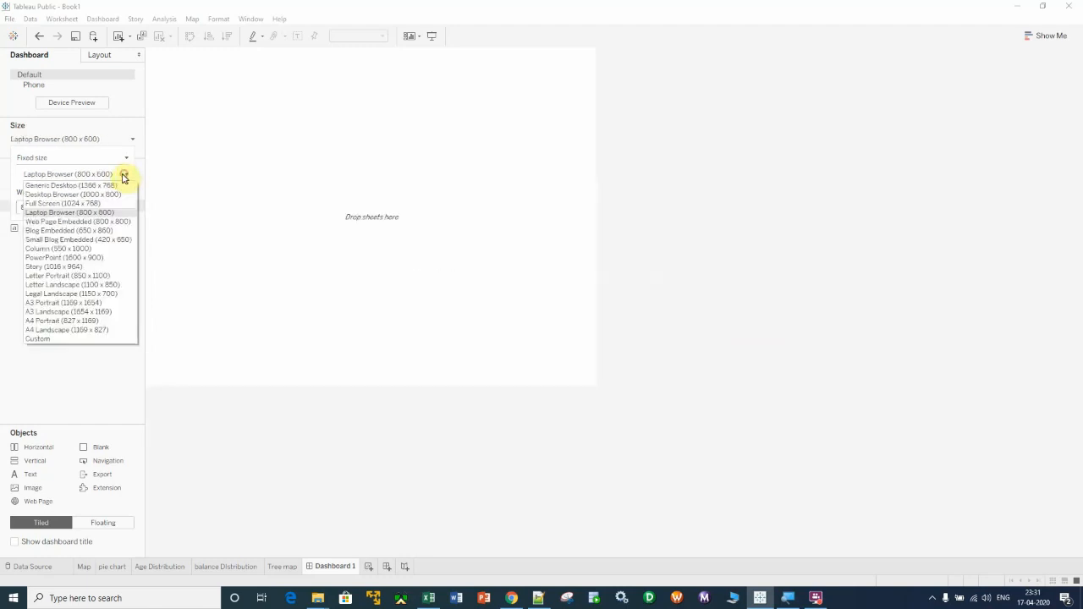
pyautogui.click(79, 209)
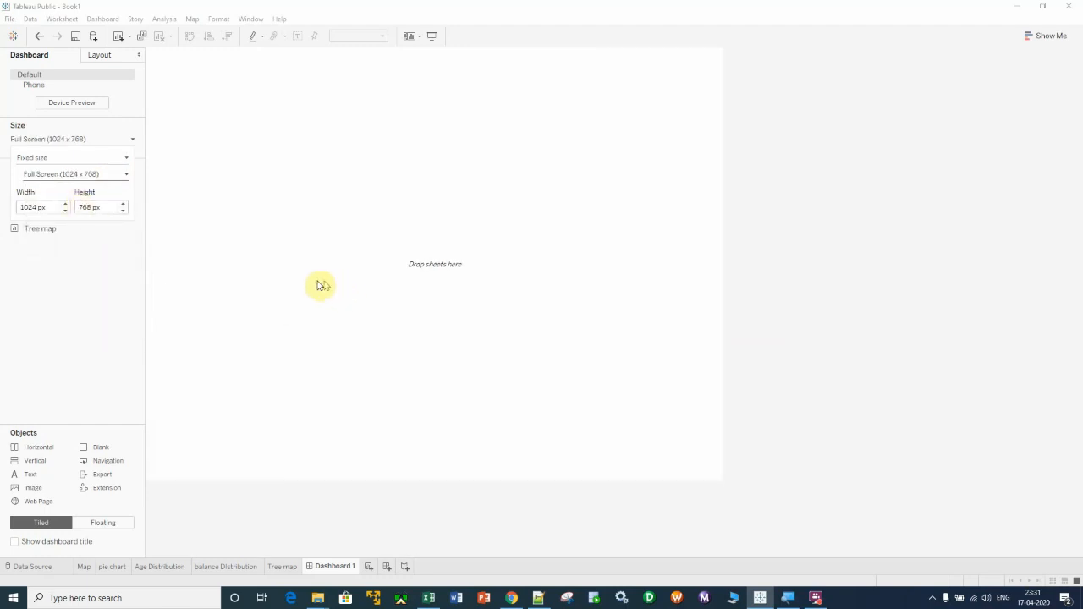
pyautogui.click(227, 242)
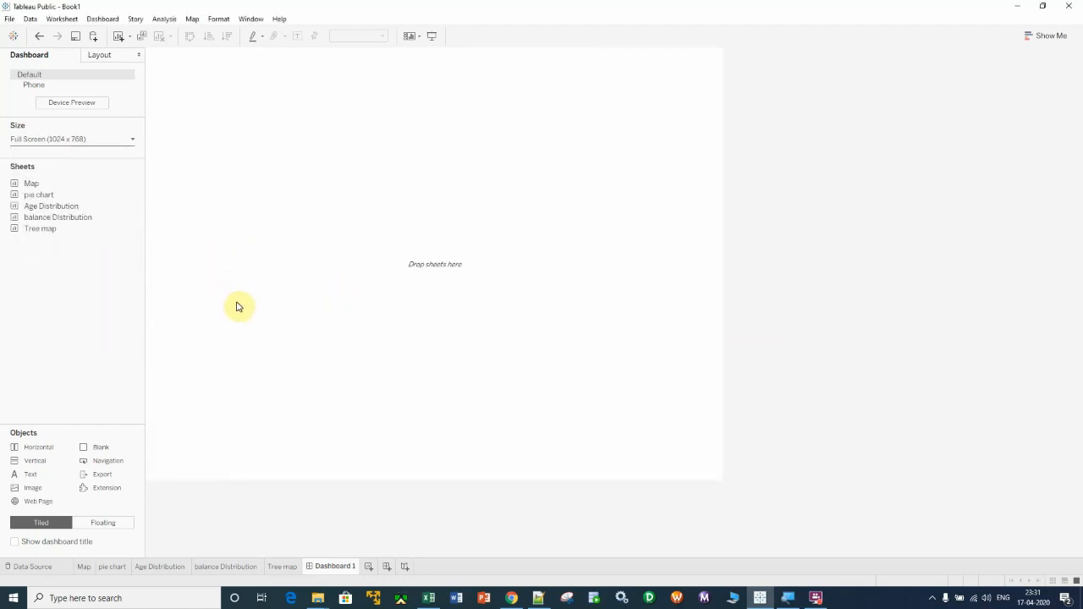
# Place the Map sheet on the dashboard and add the Age Distribution sheet to the right of it
pyautogui.moveTo(42, 188)
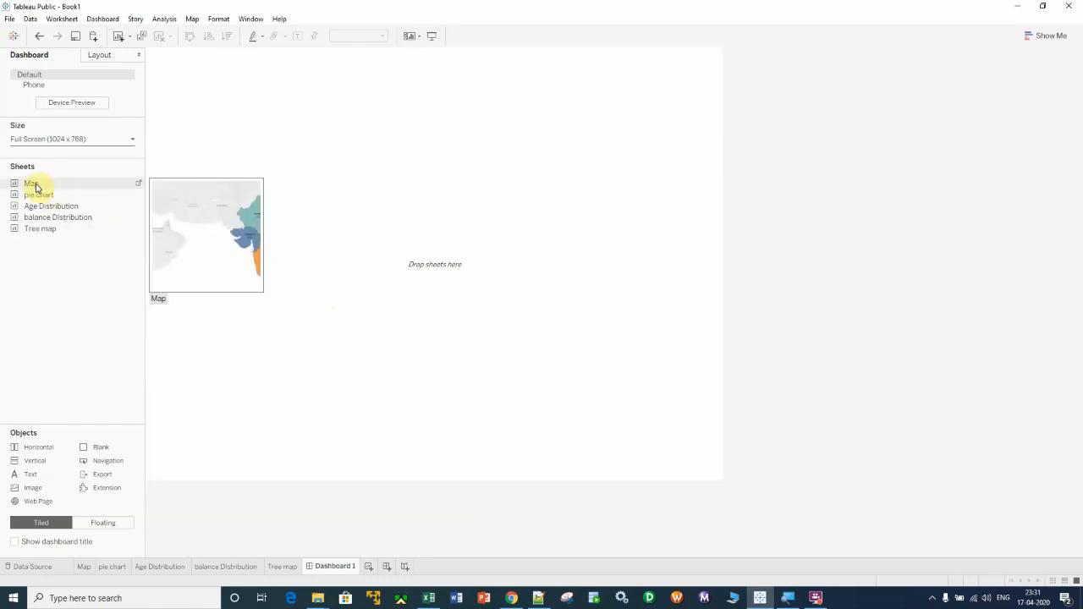
pyautogui.moveTo(36, 187); pyautogui.dragTo(280, 198)
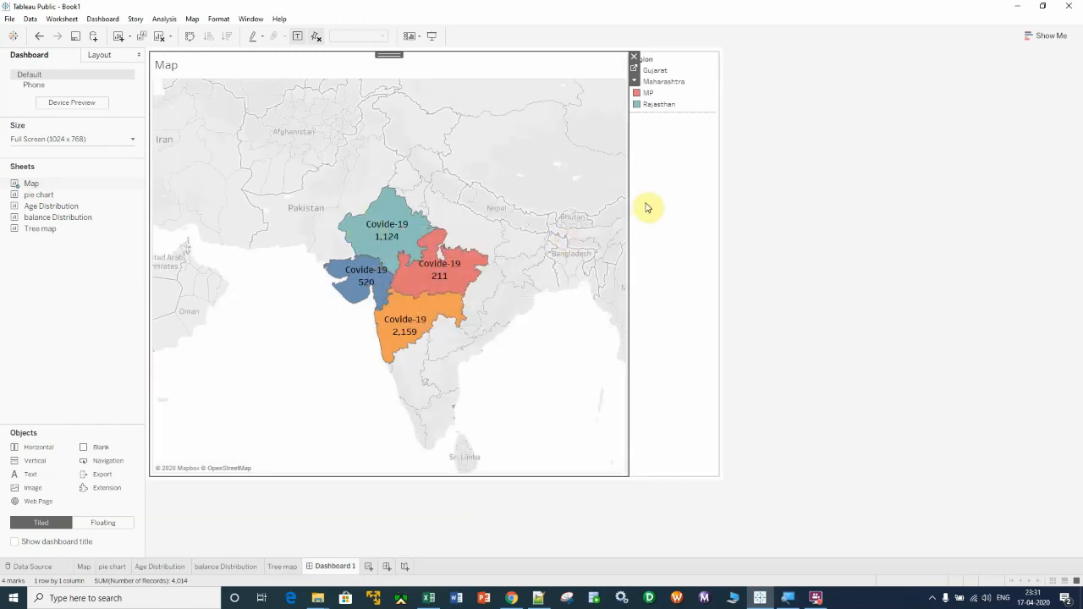
pyautogui.moveTo(64, 200)
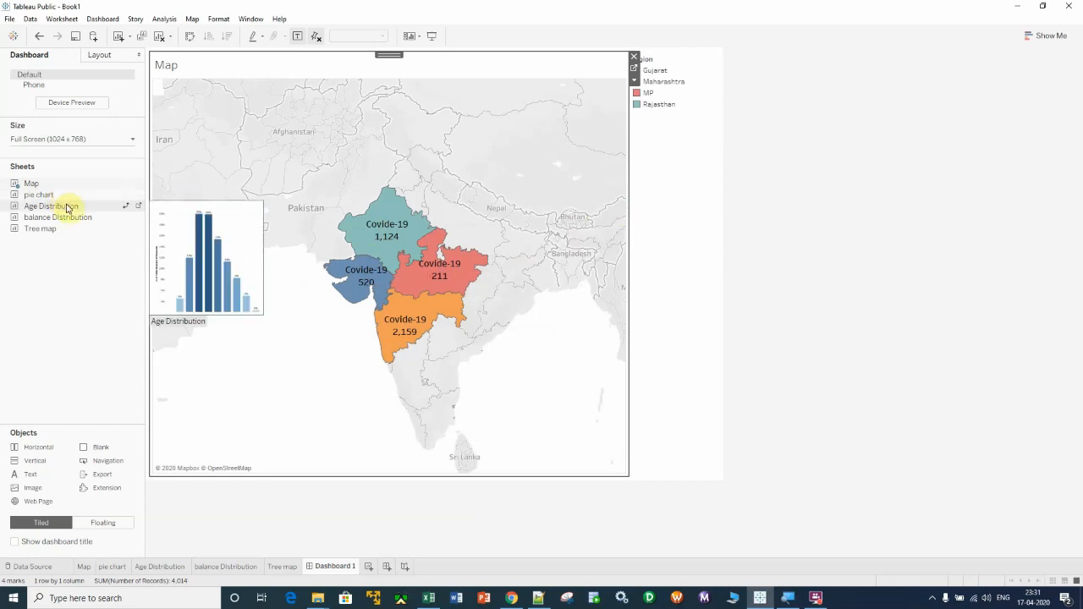
pyautogui.moveTo(65, 209)
pyautogui.mouseDown()
pyautogui.moveTo(405, 212)
pyautogui.moveTo(503, 245)
pyautogui.mouseUp()
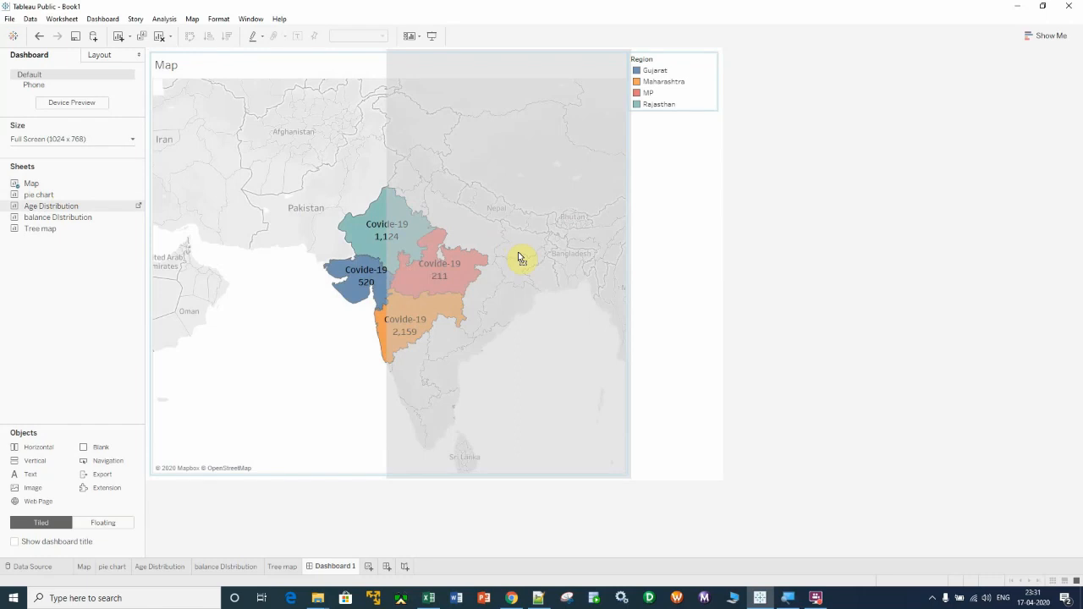
pyautogui.moveTo(520, 254); pyautogui.dragTo(516, 256)
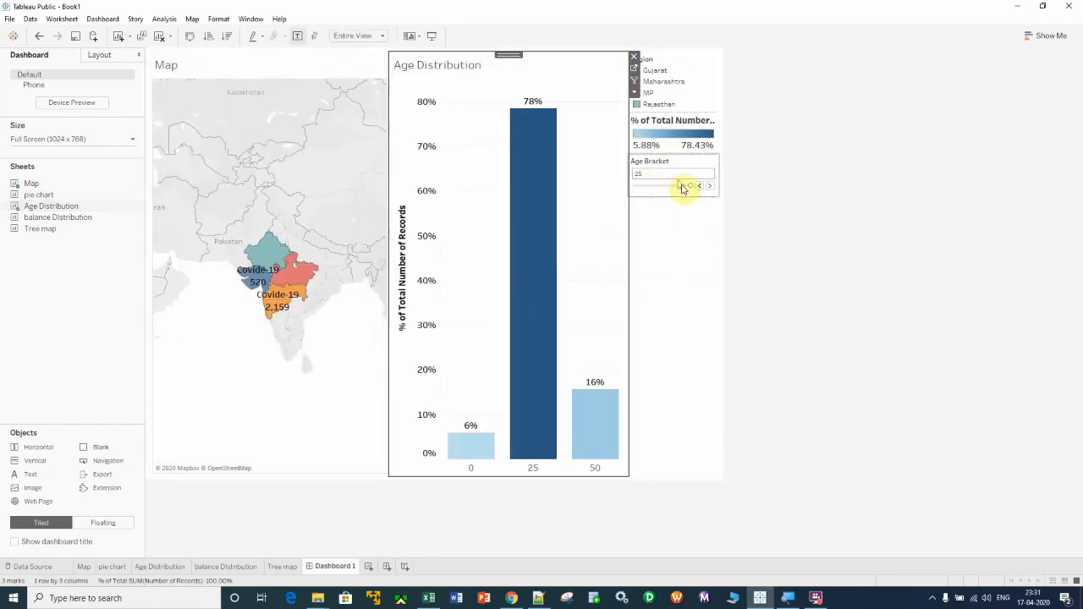
# Lower the Age Bracket parameter on the dashboard step by step to 5
pyautogui.click(699, 186)
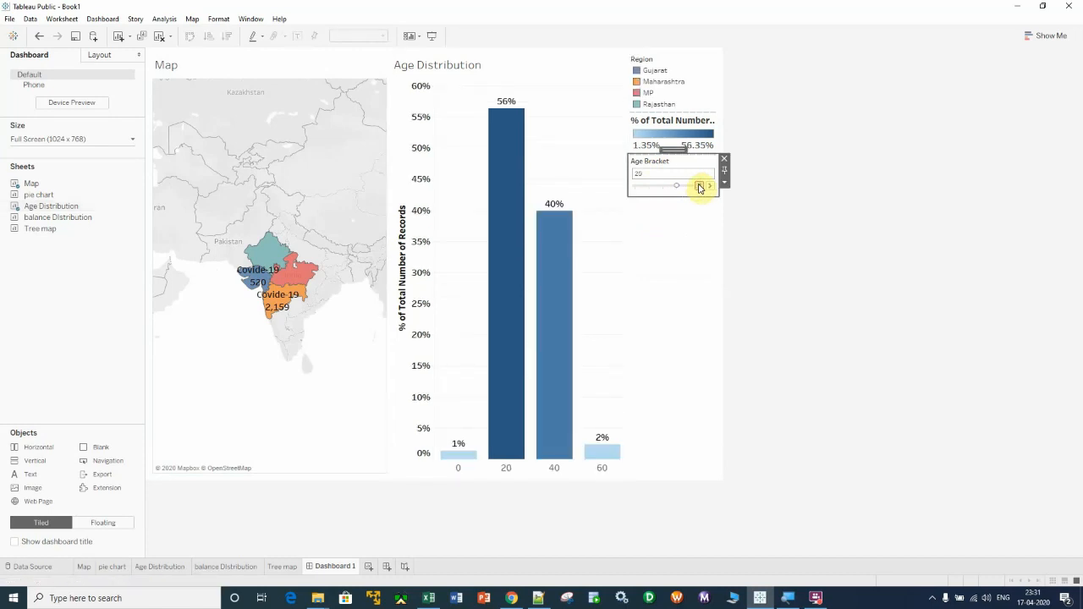
pyautogui.click(698, 186)
pyautogui.click(699, 186)
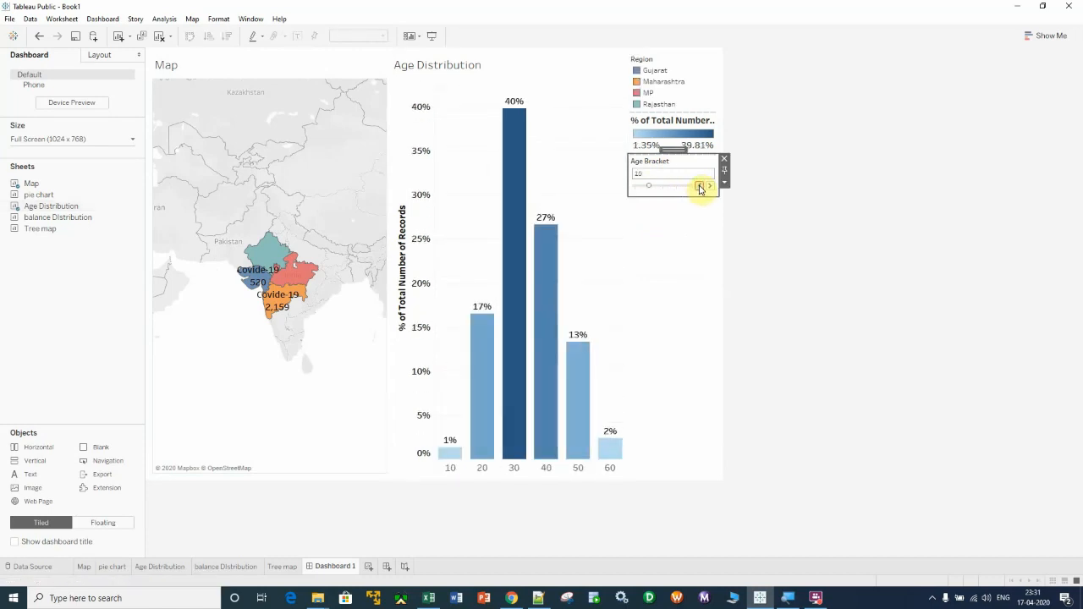
pyautogui.click(699, 186)
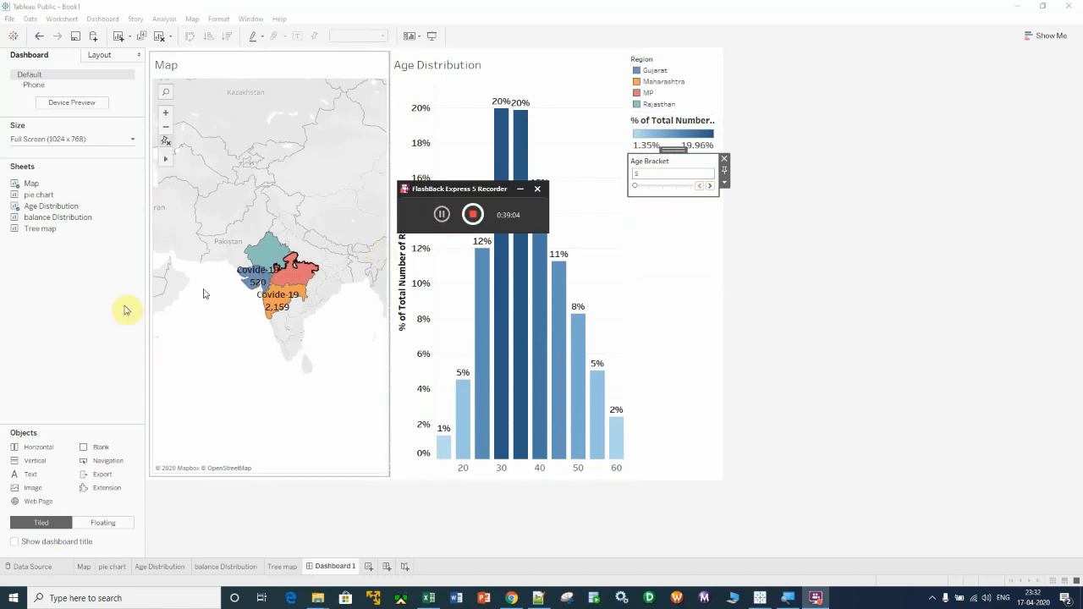
# Add the balance Distribution sheet to the dashboard directly below the Age Distribution chart
pyautogui.click(71, 323)
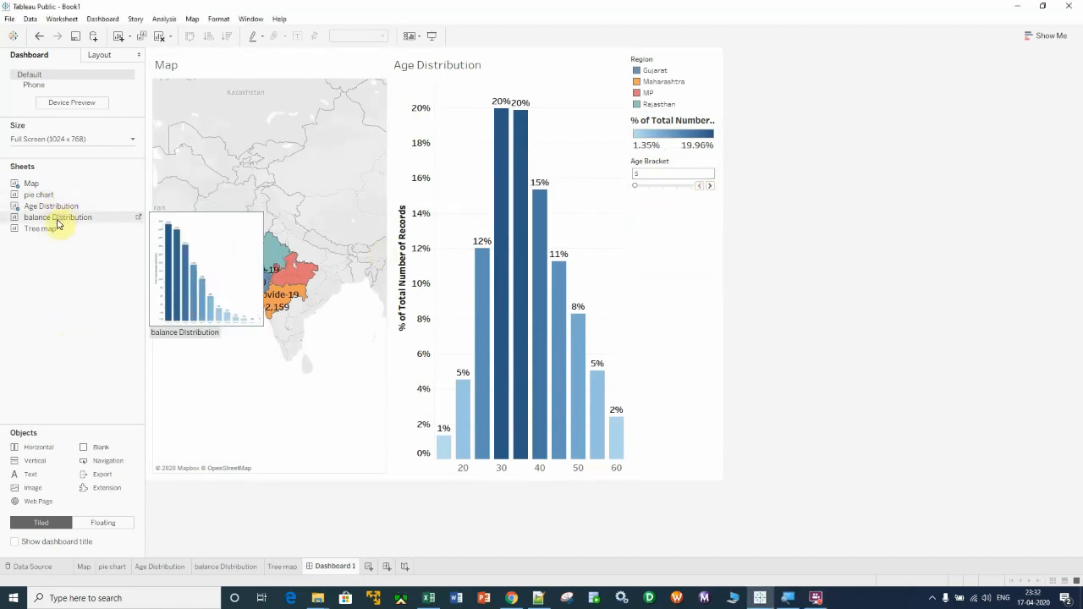
pyautogui.moveTo(58, 223)
pyautogui.mouseDown()
pyautogui.moveTo(73, 215)
pyautogui.moveTo(355, 251)
pyautogui.moveTo(537, 242)
pyautogui.moveTo(545, 338)
pyautogui.moveTo(533, 366)
pyautogui.mouseUp()
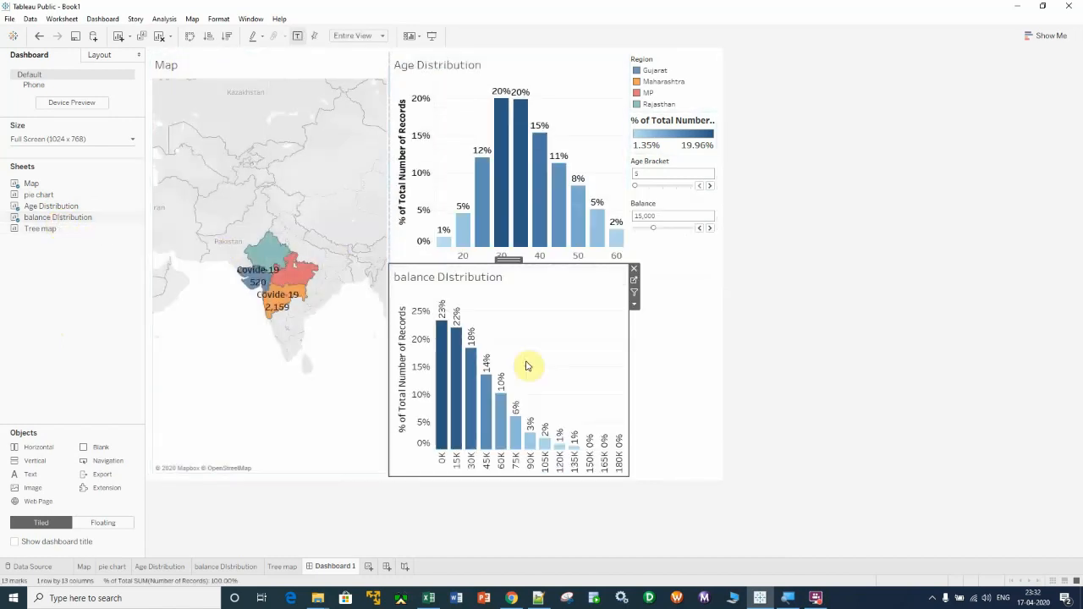
pyautogui.click(647, 186)
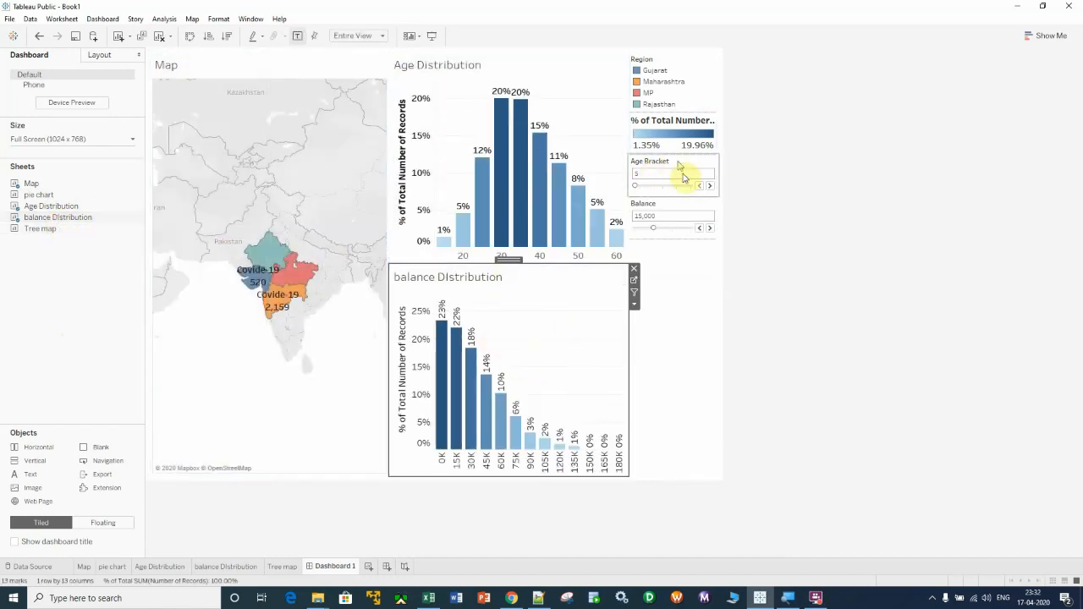
pyautogui.click(706, 215)
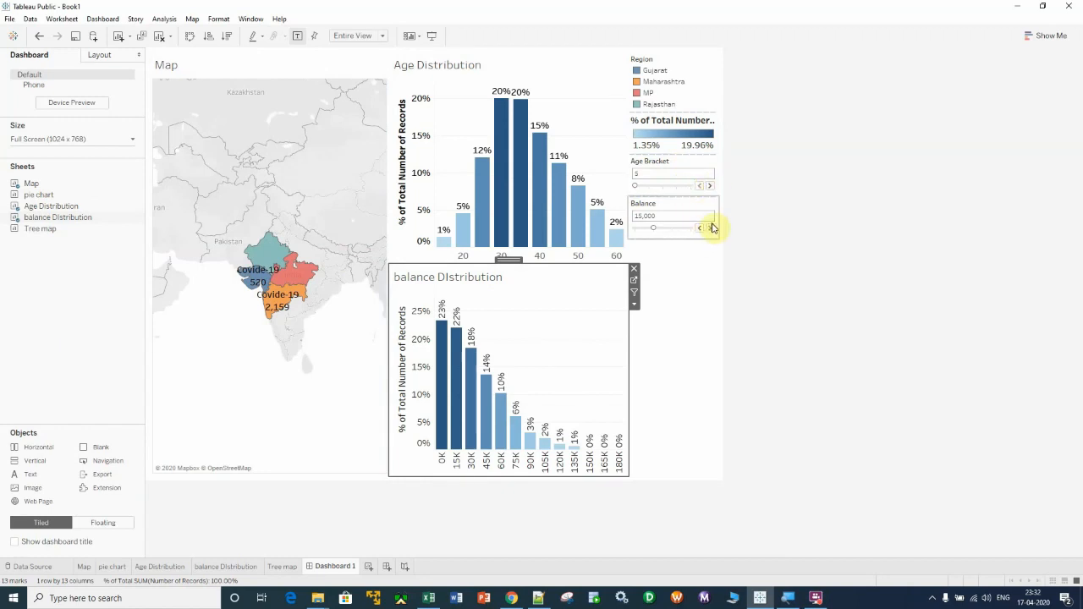
# Narrow the legend column and the Map sheet to give the two distribution charts more width
pyautogui.moveTo(629, 357); pyautogui.dragTo(646, 359)
pyautogui.click(723, 336)
pyautogui.click(641, 375)
pyautogui.click(395, 349)
pyautogui.moveTo(395, 348); pyautogui.dragTo(286, 335)
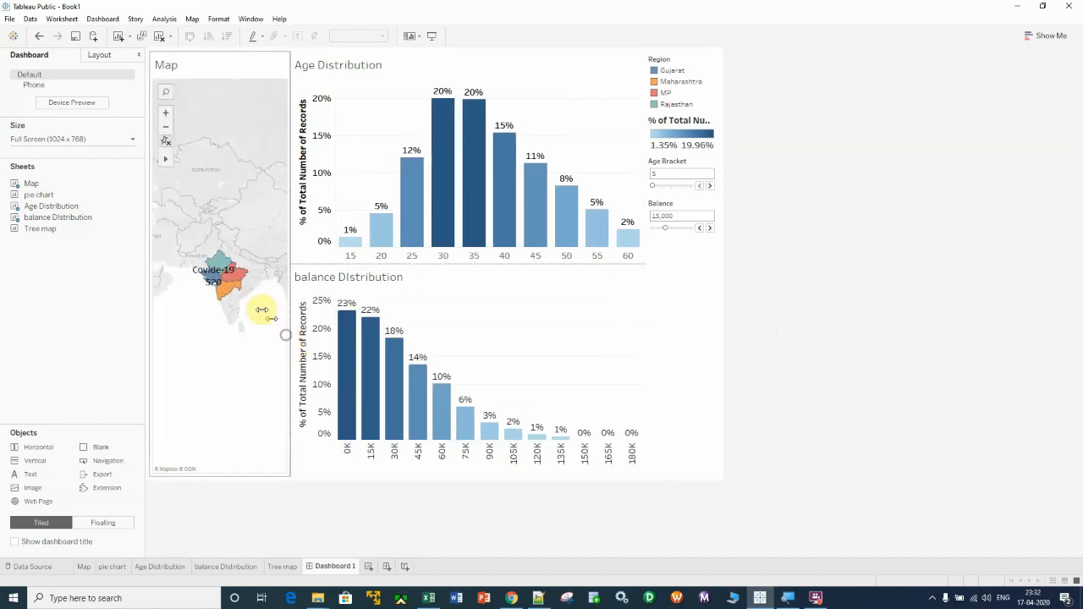
# Zoom the dashboard map in on the coloured regions and widen the Map sheet slightly to fit them
pyautogui.click(165, 114)
pyautogui.click(165, 114)
pyautogui.click(165, 114)
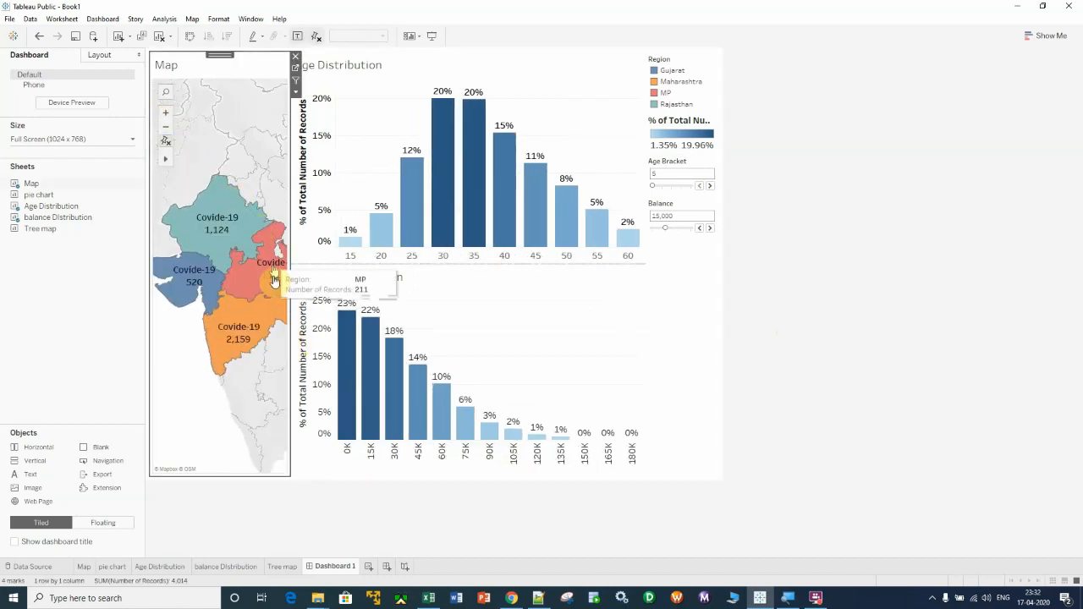
pyautogui.moveTo(291, 324); pyautogui.dragTo(301, 324)
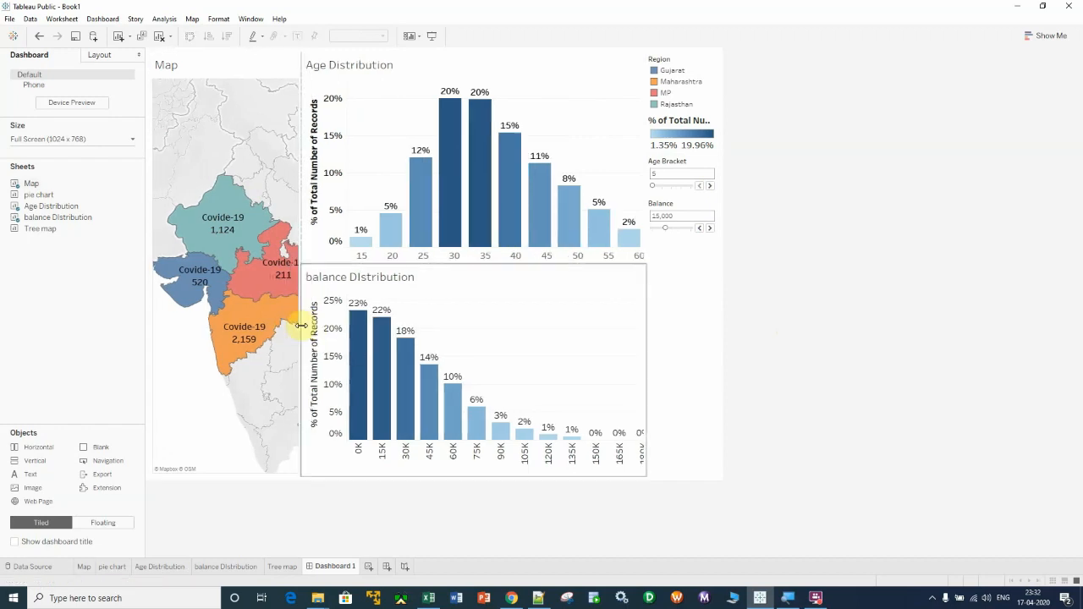
pyautogui.click(167, 128)
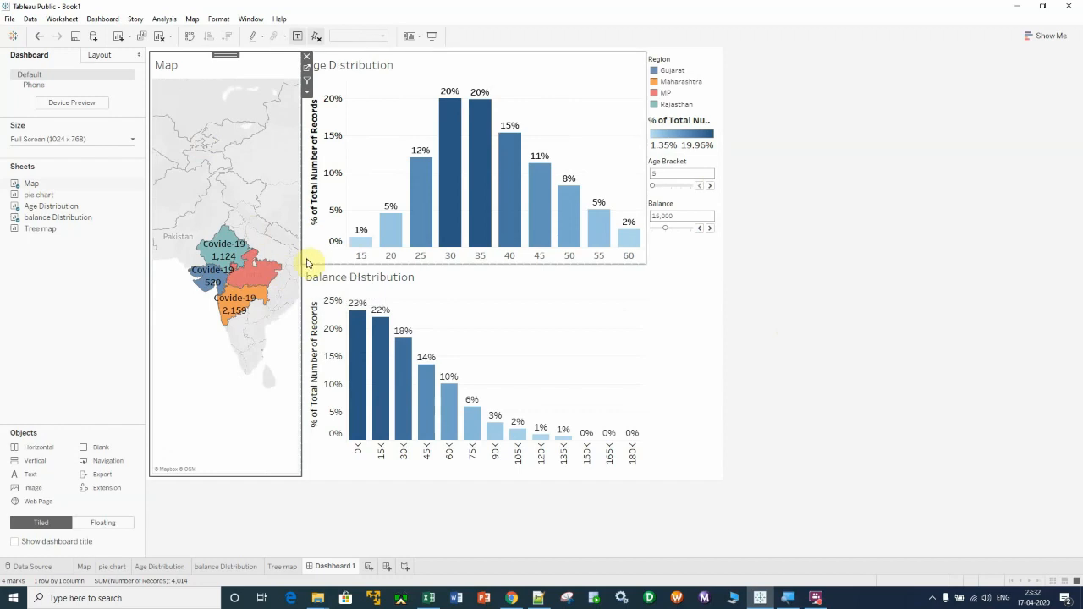
pyautogui.moveTo(303, 264); pyautogui.dragTo(318, 265)
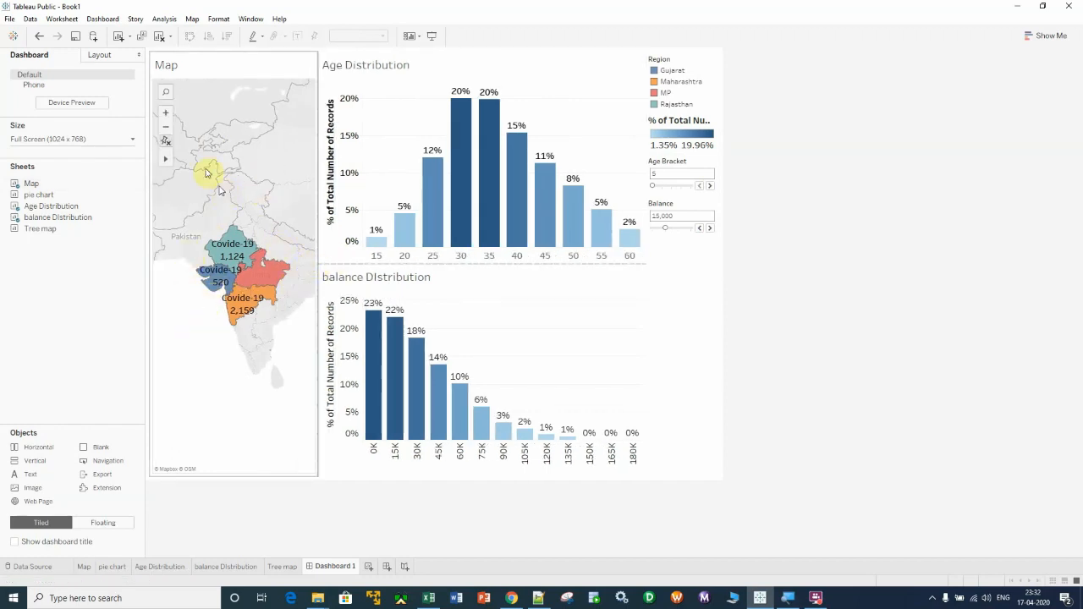
# Widen the Map sheet further, zoom in one more level and pan the map so all four coloured regions fit inside it
pyautogui.click(167, 160)
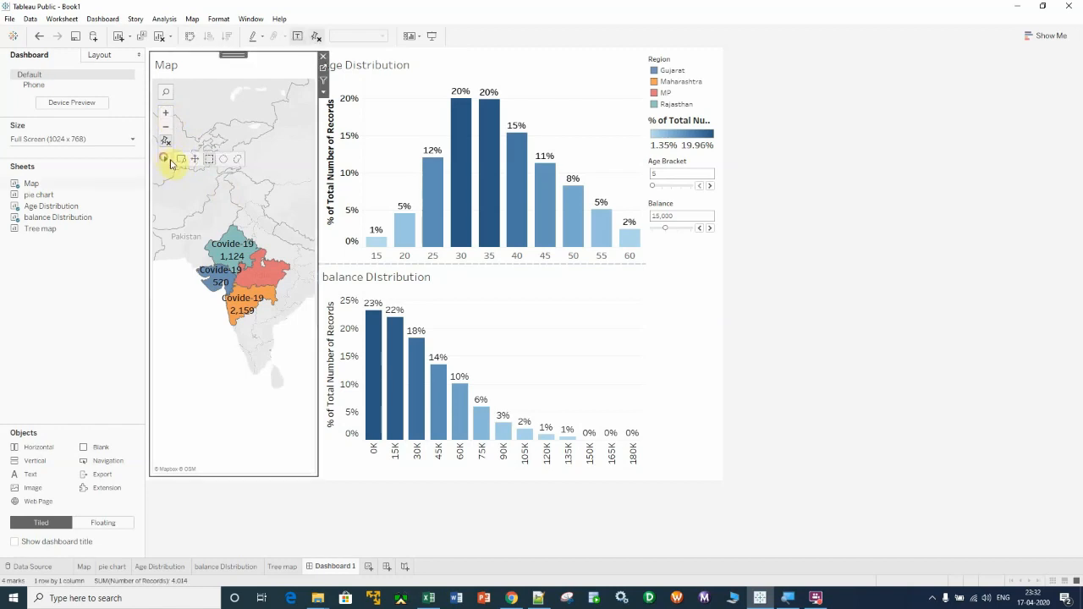
pyautogui.moveTo(167, 167)
pyautogui.moveTo(207, 211); pyautogui.dragTo(171, 213)
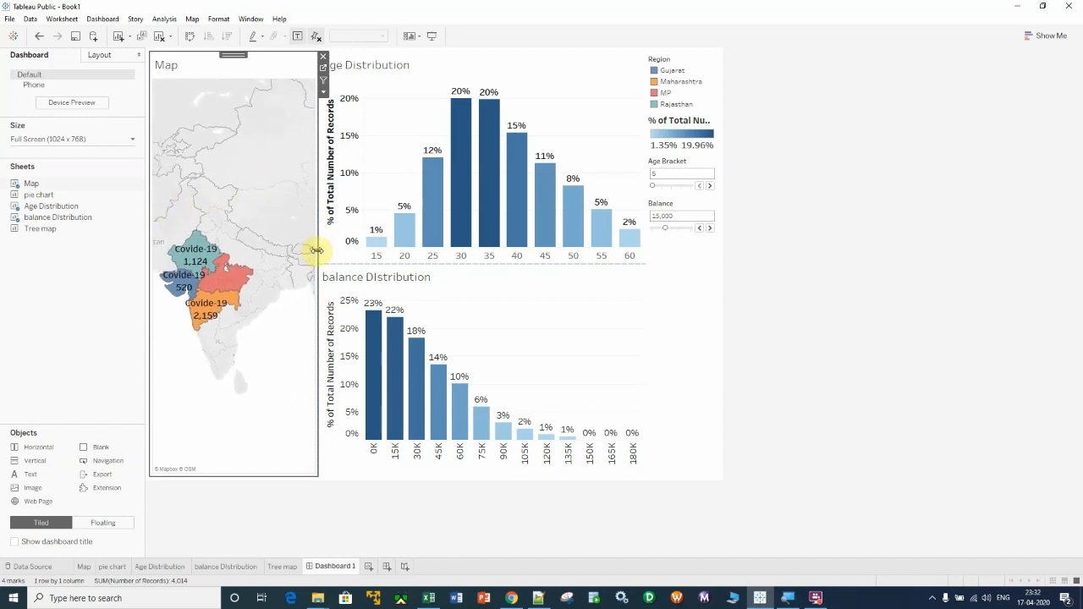
pyautogui.moveTo(314, 252); pyautogui.dragTo(337, 252)
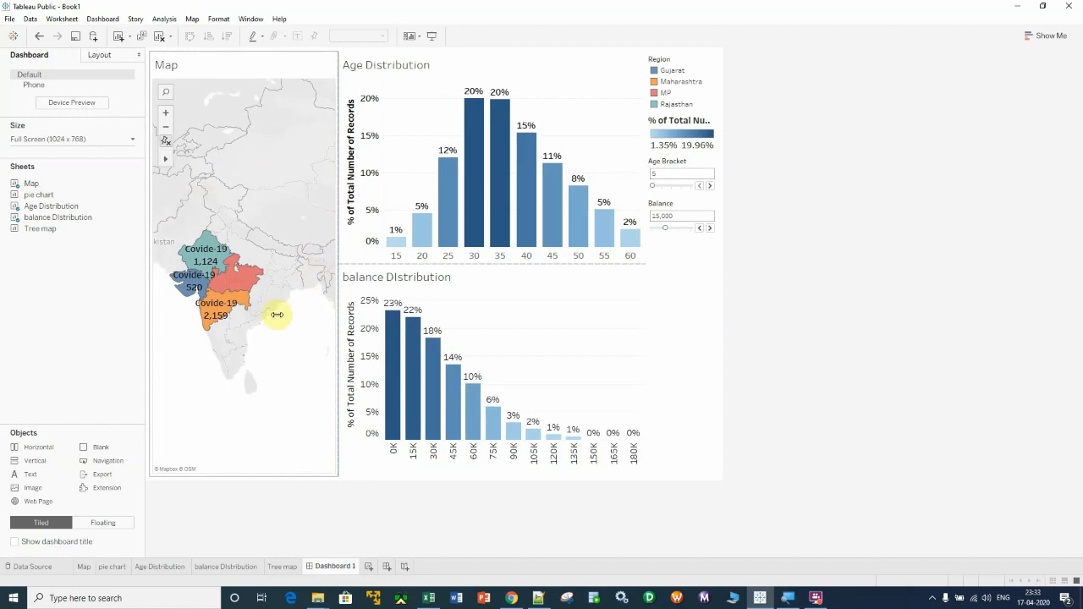
pyautogui.click(165, 112)
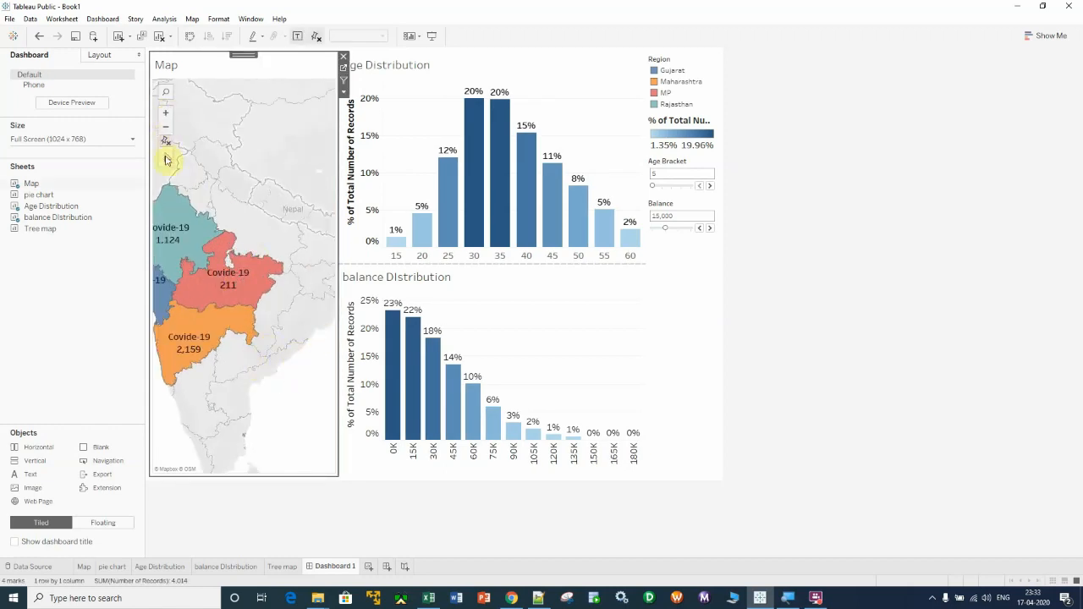
pyautogui.click(193, 160)
pyautogui.moveTo(235, 189); pyautogui.dragTo(282, 197)
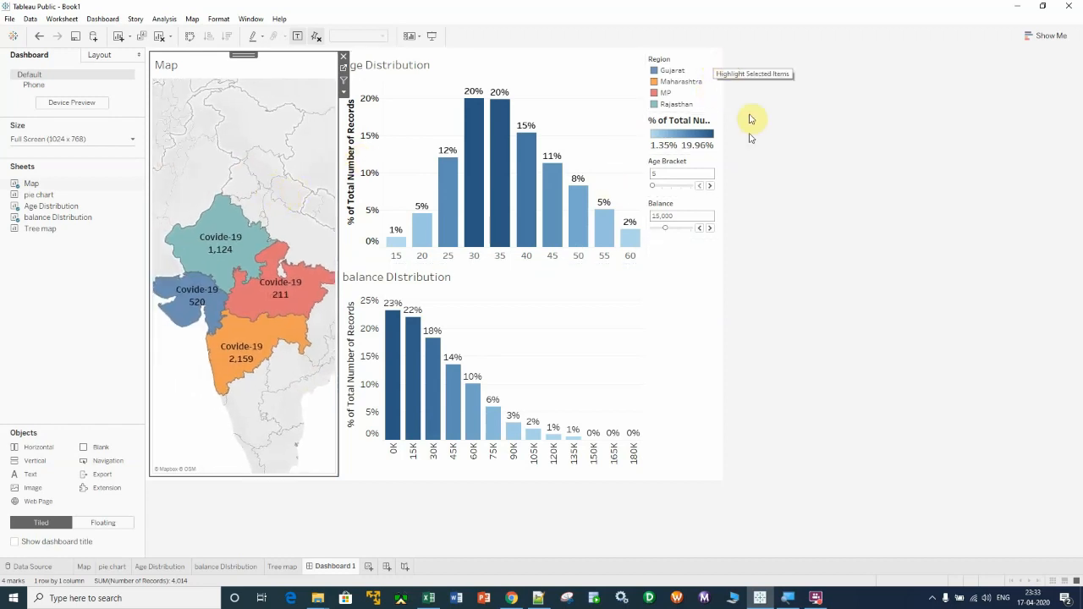
# Remove the % of Total Number of Records color legend from the dashboard
pyautogui.click(690, 146)
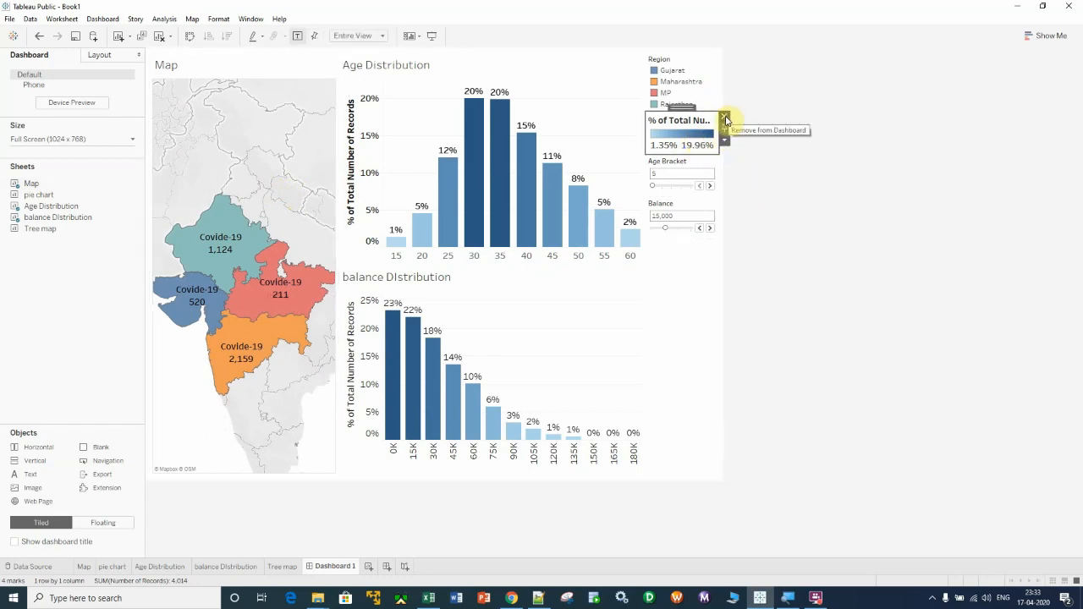
pyautogui.click(725, 119)
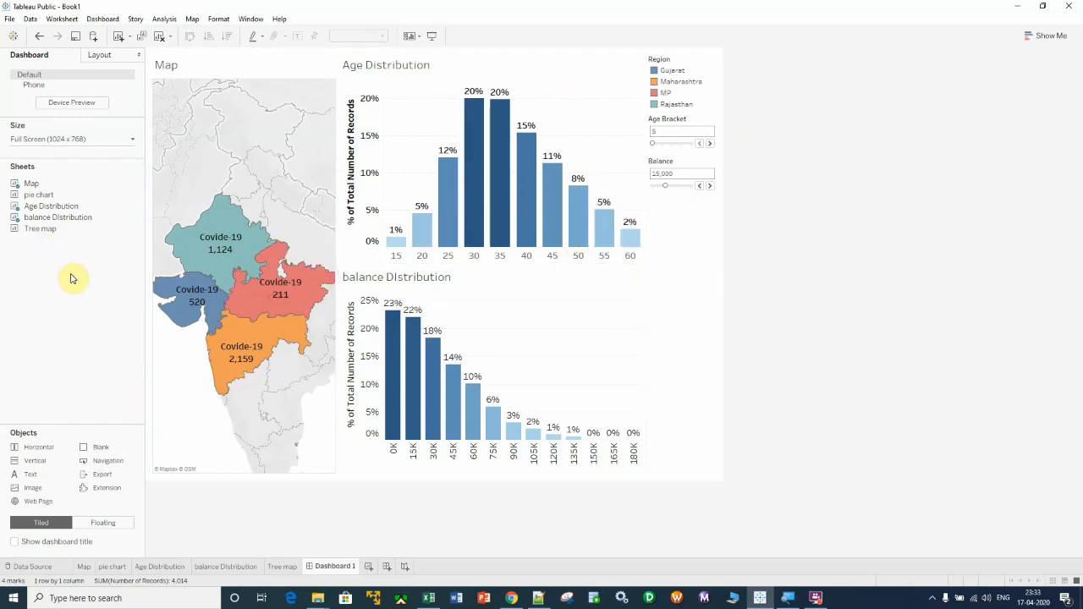
# Add the pie chart sheet below the Balance parameter and remove its Number of Records and Gender legends
pyautogui.moveTo(39, 195); pyautogui.dragTo(692, 261)
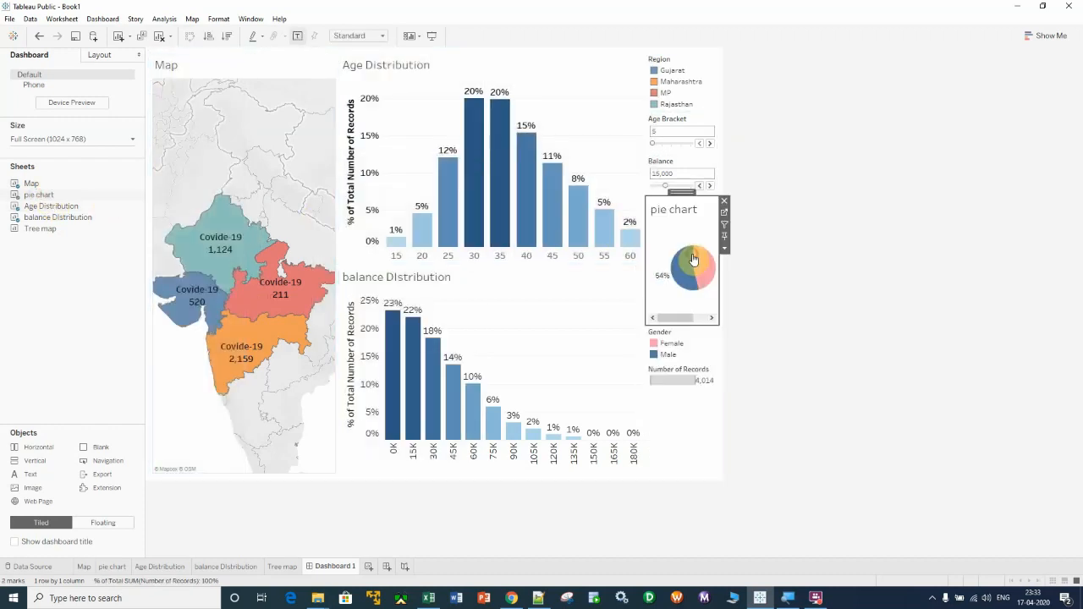
pyautogui.moveTo(684, 317); pyautogui.dragTo(690, 317)
pyautogui.click(682, 369)
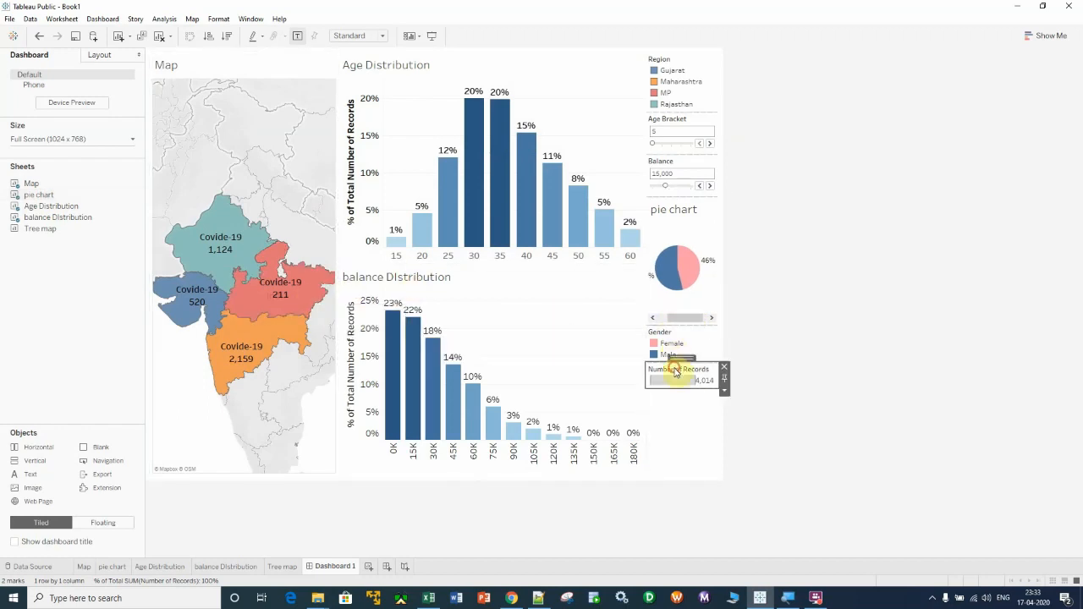
pyautogui.click(724, 366)
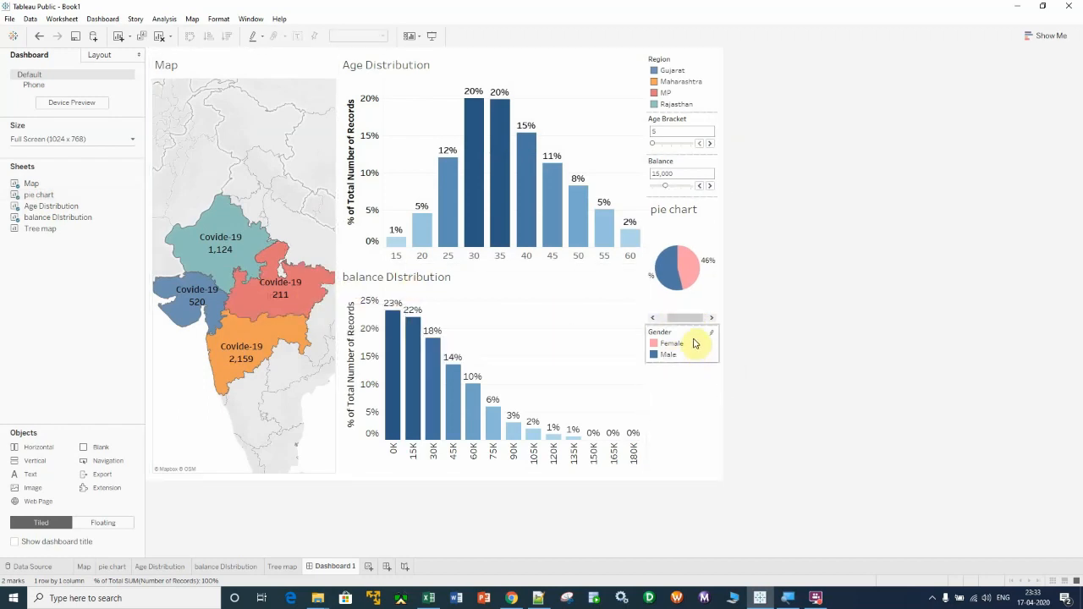
pyautogui.click(693, 344)
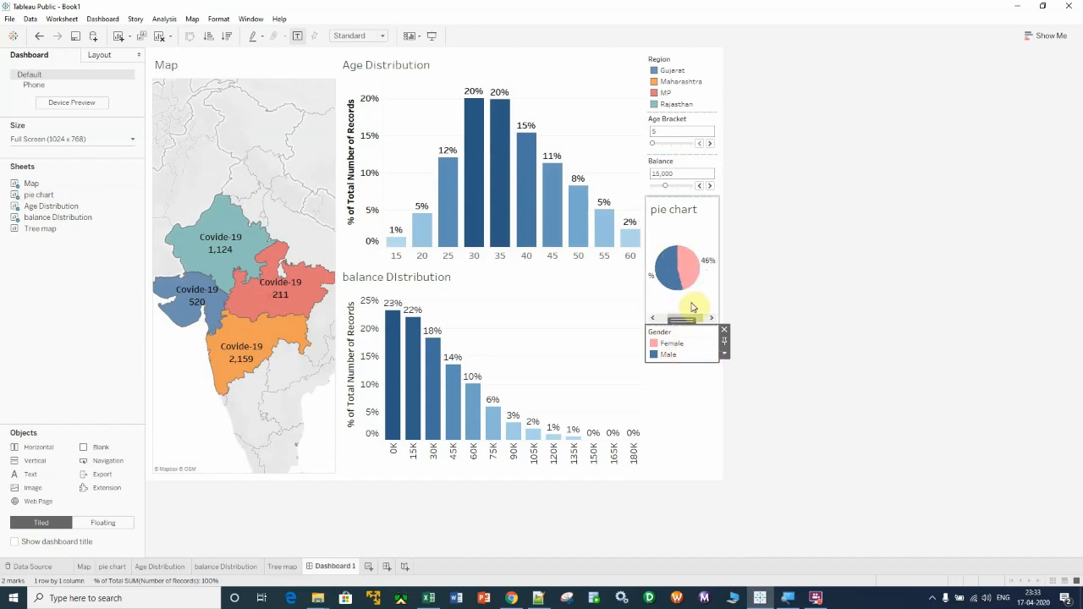
pyautogui.click(724, 330)
# Add the Tree map sheet below the pie chart and remove its Job Classification legend from the dashboard
pyautogui.moveTo(26, 237)
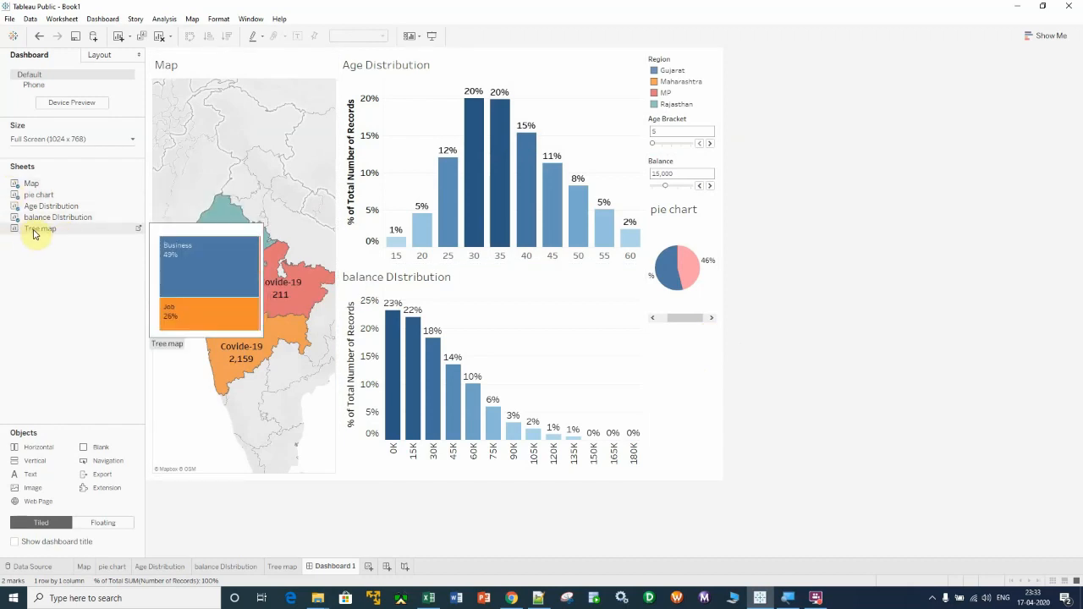
pyautogui.moveTo(34, 234); pyautogui.dragTo(687, 411)
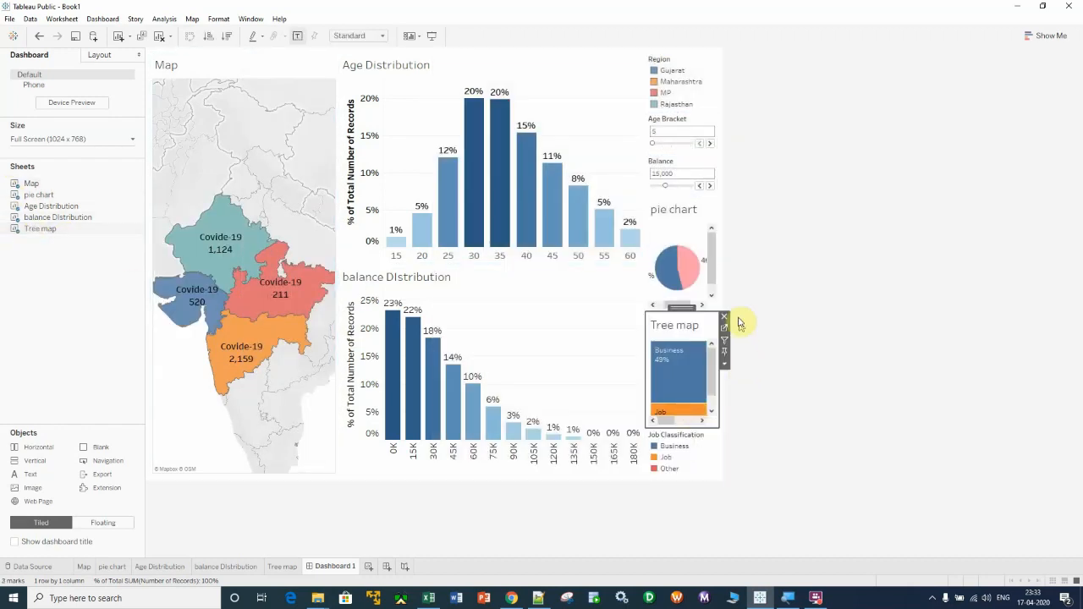
pyautogui.click(687, 457)
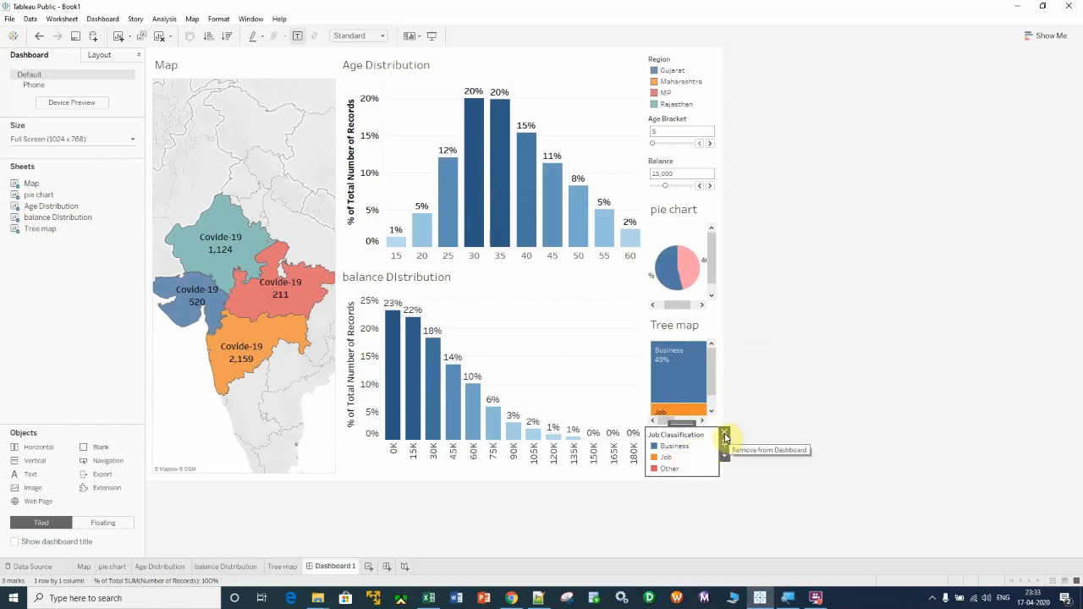
pyautogui.click(724, 437)
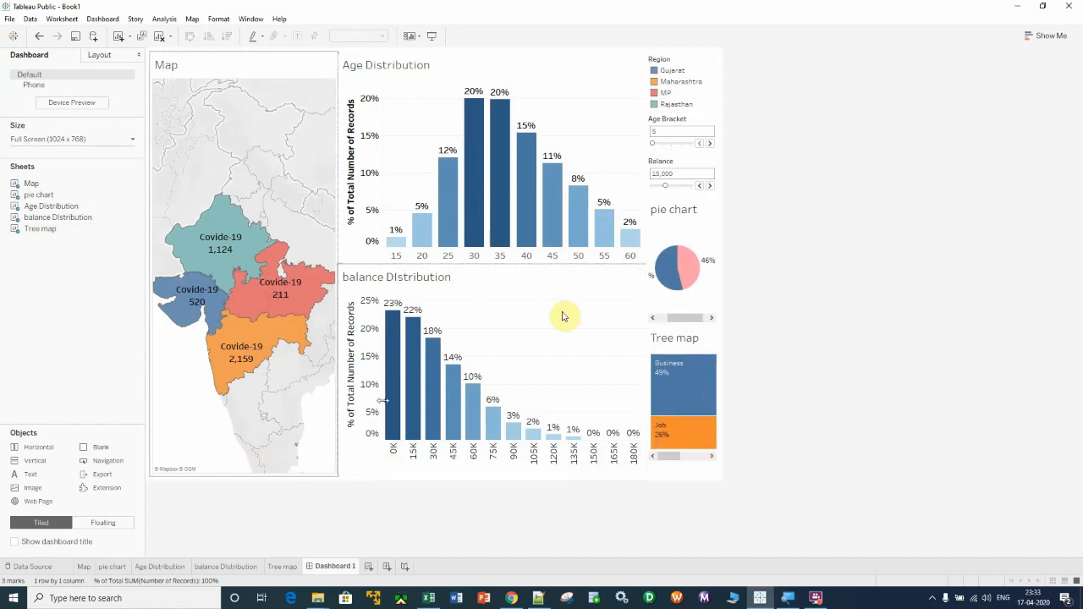
# Widen the column holding the parameters, pie chart and Tree map, and narrow the Map sheet slightly
pyautogui.moveTo(645, 302); pyautogui.dragTo(612, 305)
pyautogui.moveTo(670, 449)
pyautogui.mouseDown()
pyautogui.moveTo(692, 451)
pyautogui.moveTo(660, 445)
pyautogui.mouseUp()
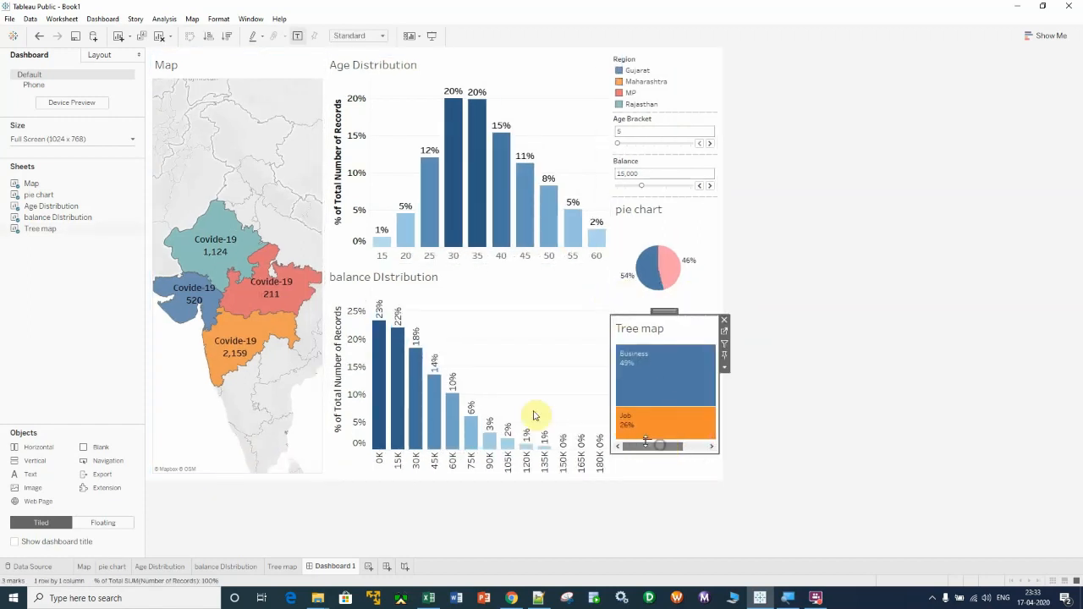
pyautogui.moveTo(319, 226); pyautogui.dragTo(316, 224)
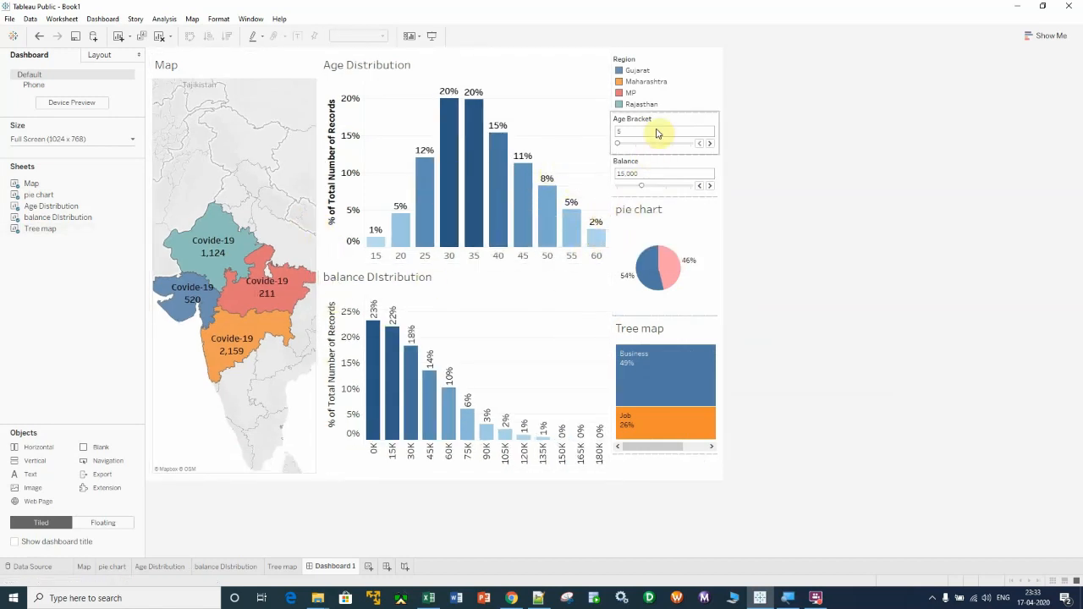
pyautogui.moveTo(698, 431)
pyautogui.moveTo(648, 448)
pyautogui.mouseDown()
pyautogui.moveTo(676, 454)
pyautogui.moveTo(633, 453)
pyautogui.mouseUp()
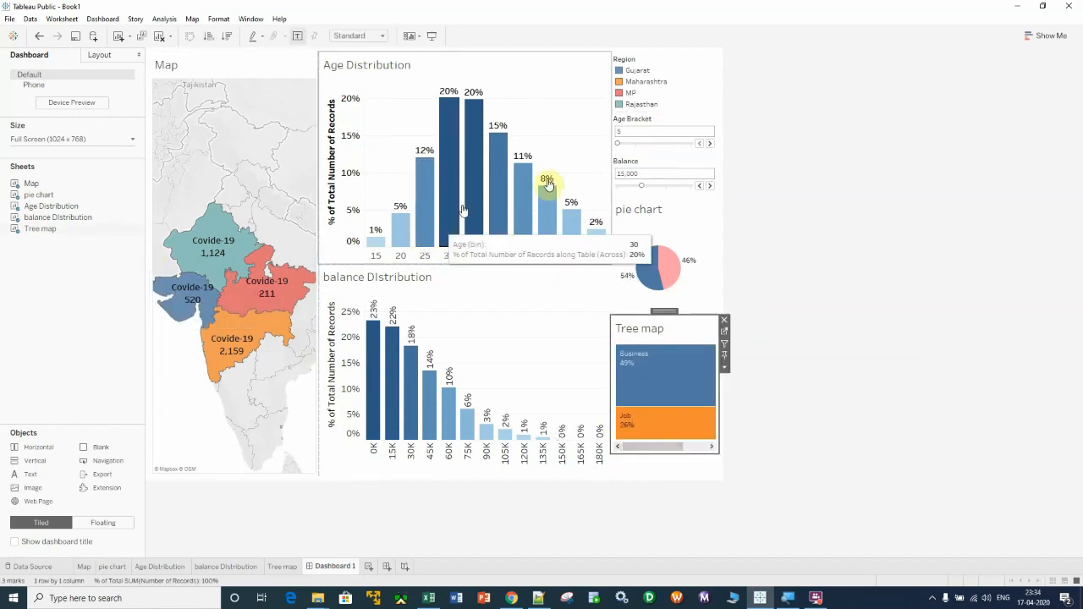
# Inspect the distribution charts, then select the MP region on the map and clear it to check whether the other charts respond
pyautogui.moveTo(479, 244)
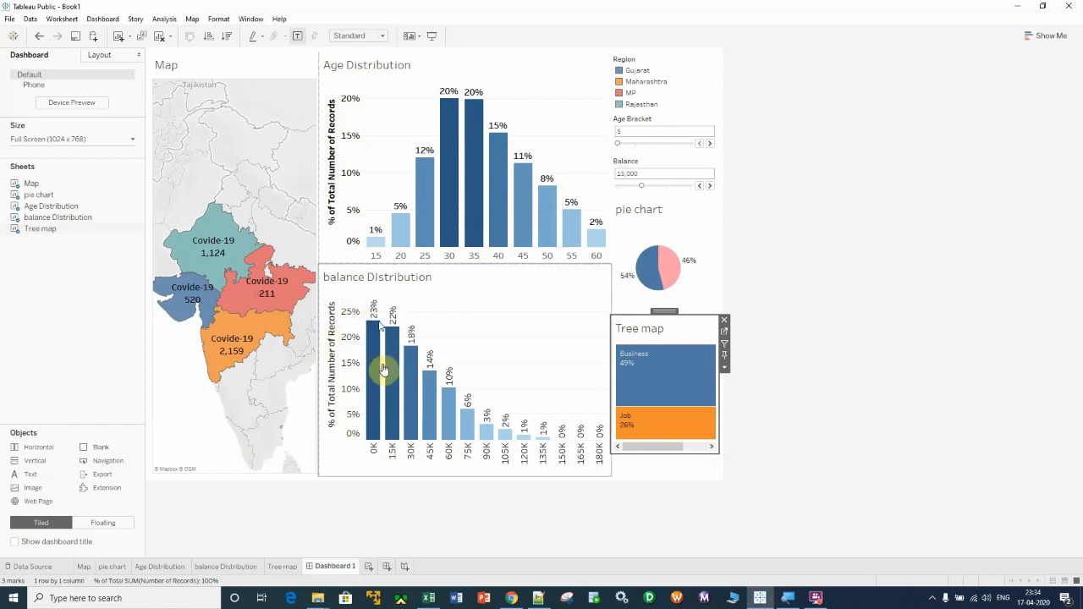
pyautogui.moveTo(373, 304)
pyautogui.click(277, 281)
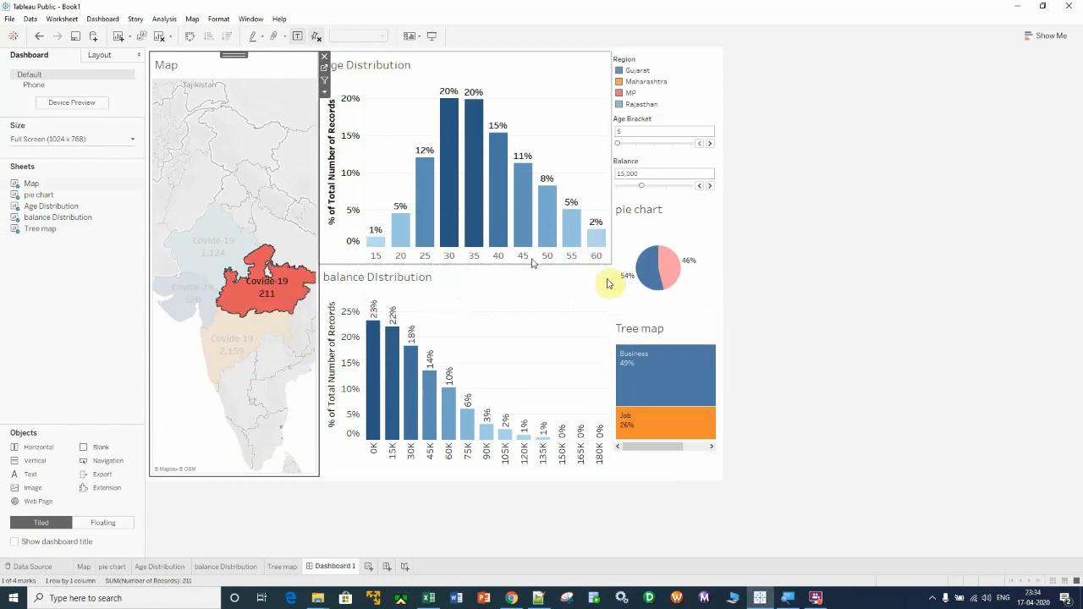
pyautogui.moveTo(269, 283)
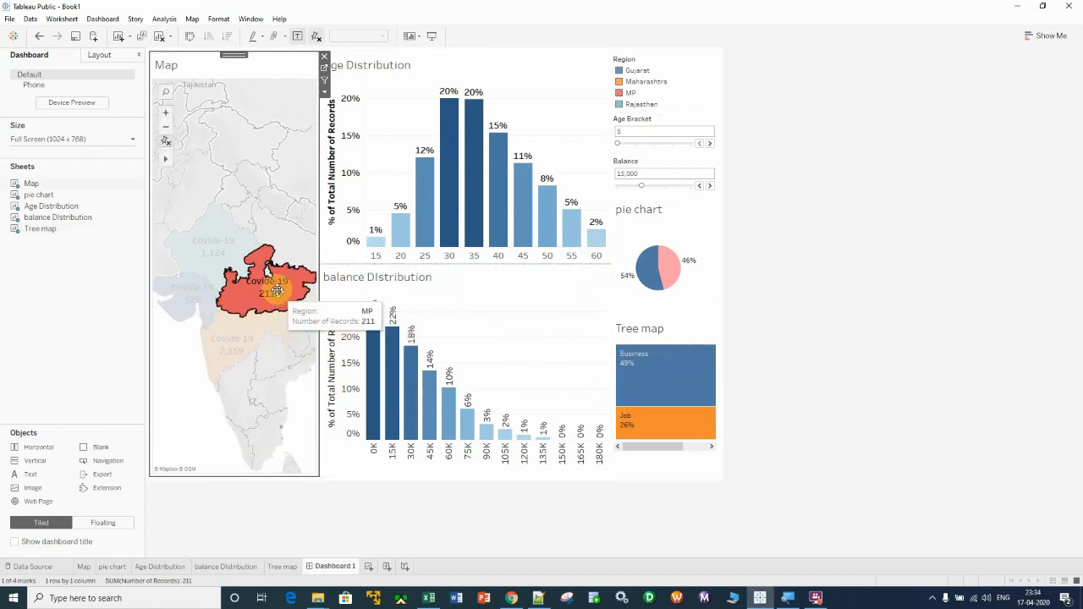
pyautogui.click(292, 534)
pyautogui.click(185, 371)
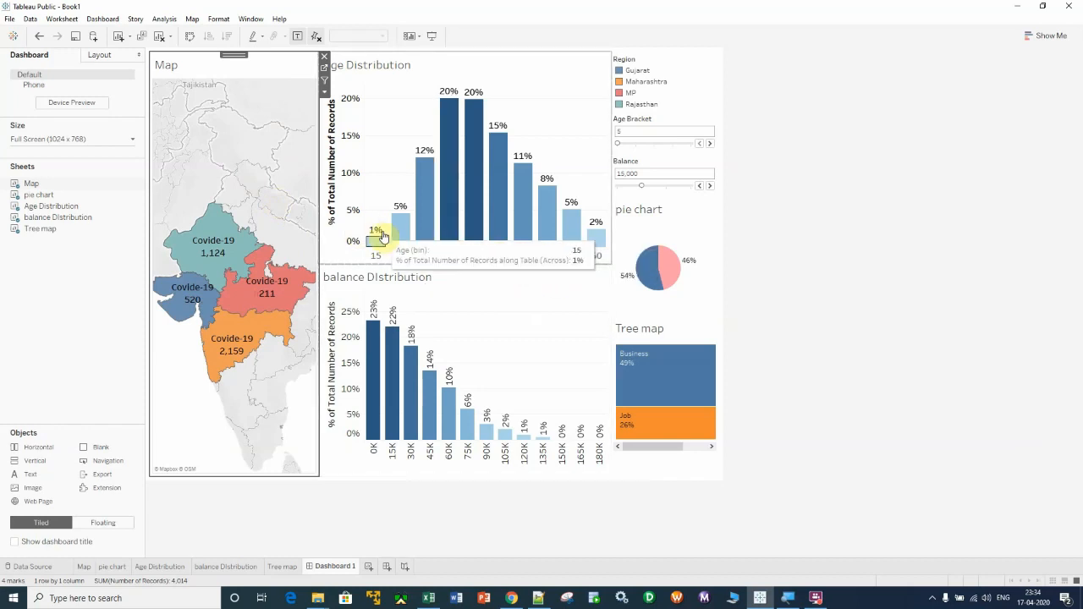
# Set the Map sheet to be used as a filter for the other dashboard charts
pyautogui.click(324, 91)
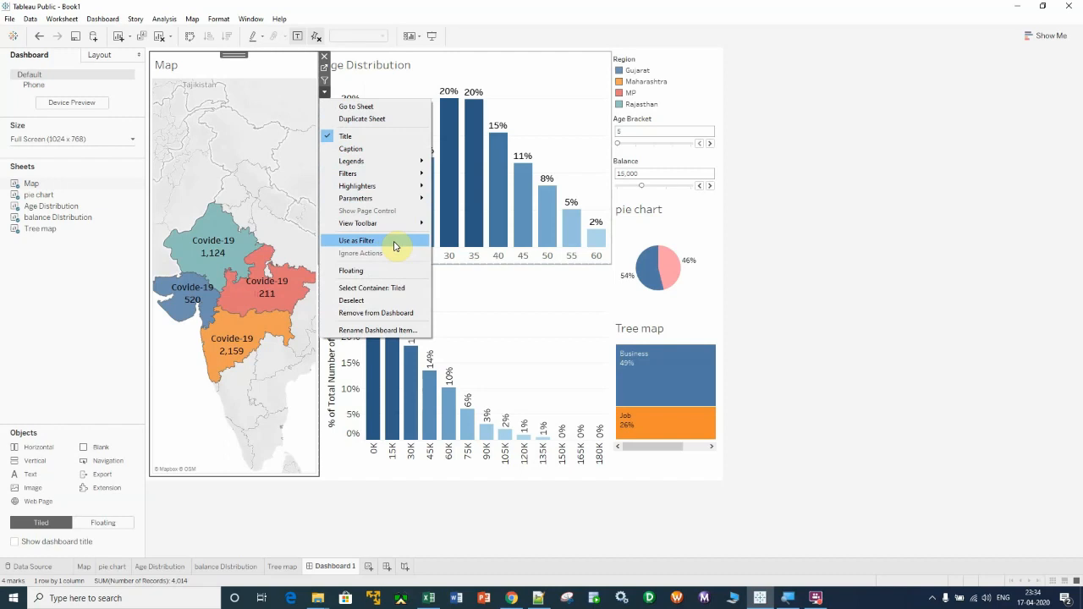
pyautogui.click(345, 530)
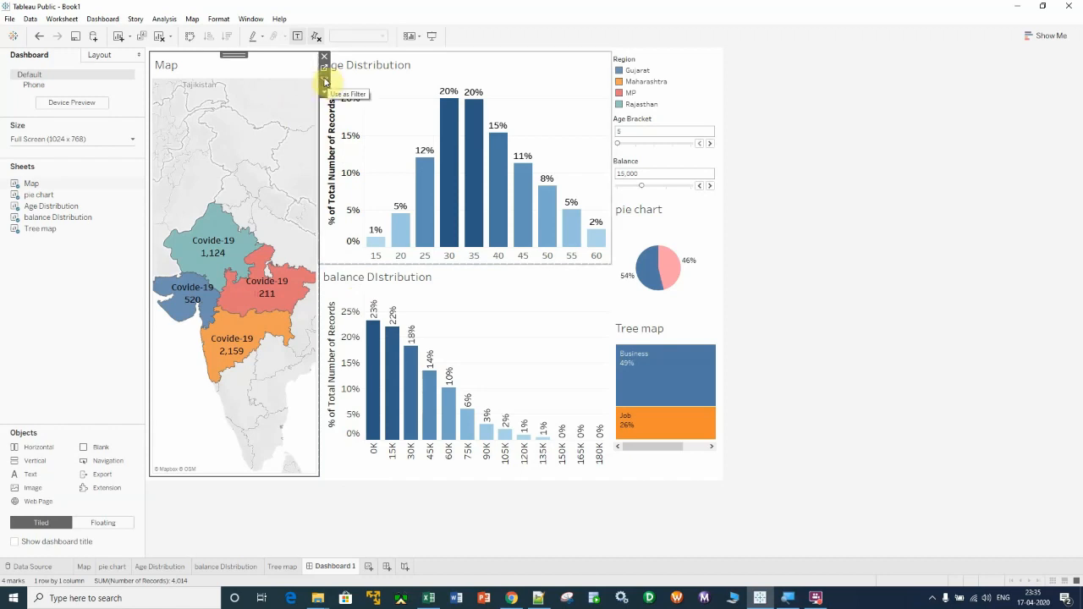
pyautogui.click(324, 81)
# Test the map filter by selecting MP, Maharashtra, Gujarat and Rajasthan in turn, clearing the selection at the end
pyautogui.moveTo(293, 274)
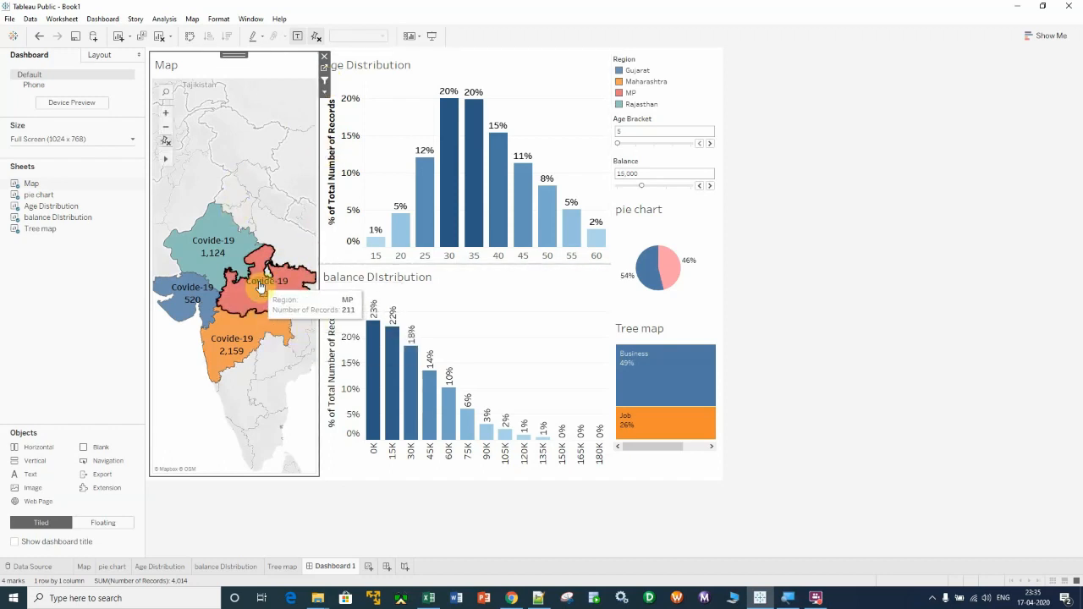
pyautogui.click(259, 287)
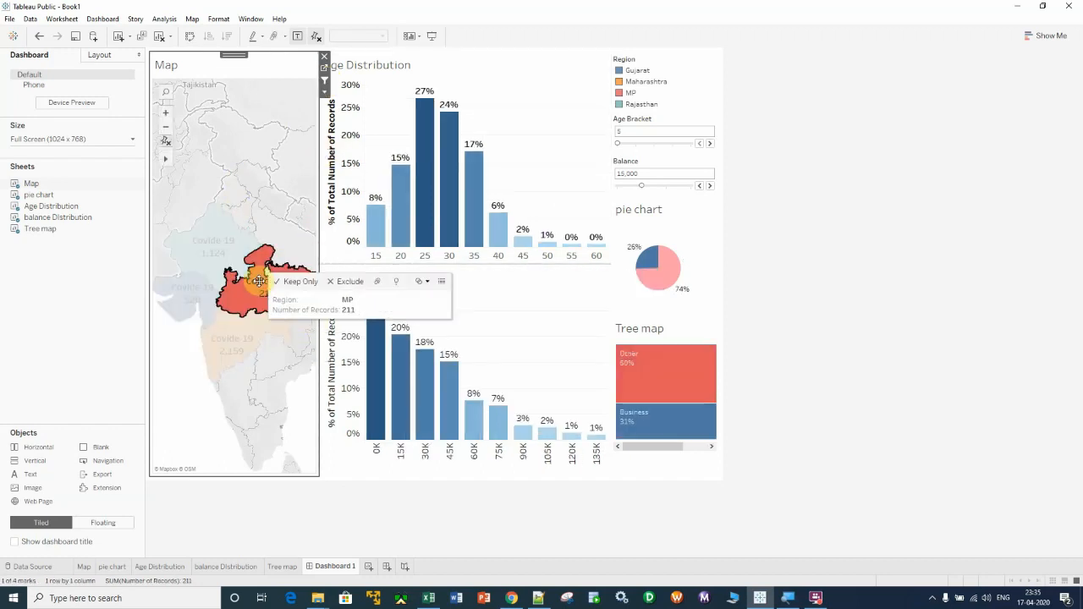
pyautogui.click(233, 337)
pyautogui.click(191, 295)
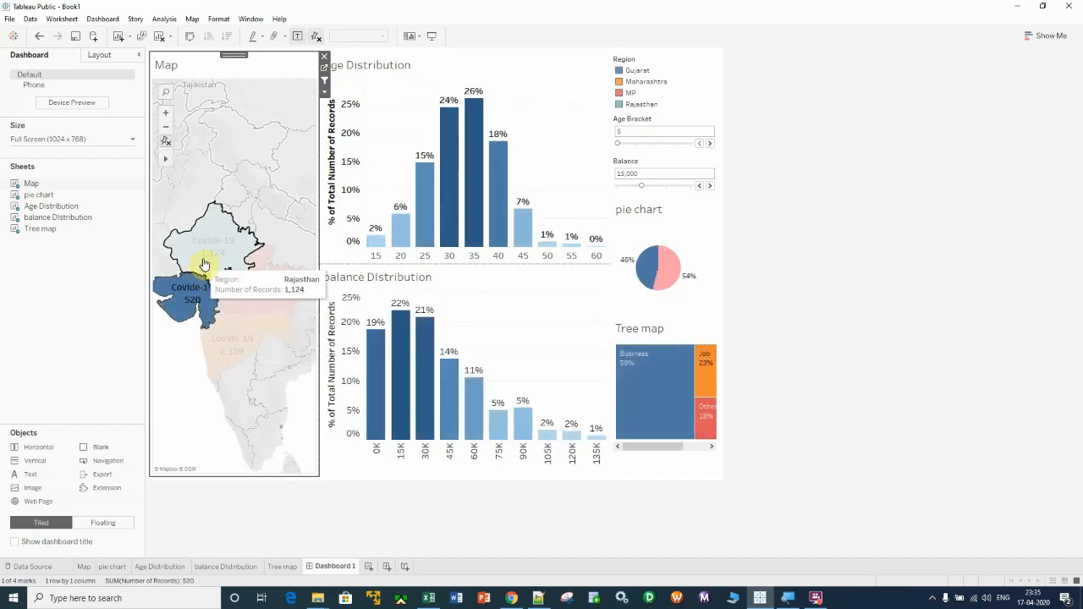
pyautogui.click(210, 254)
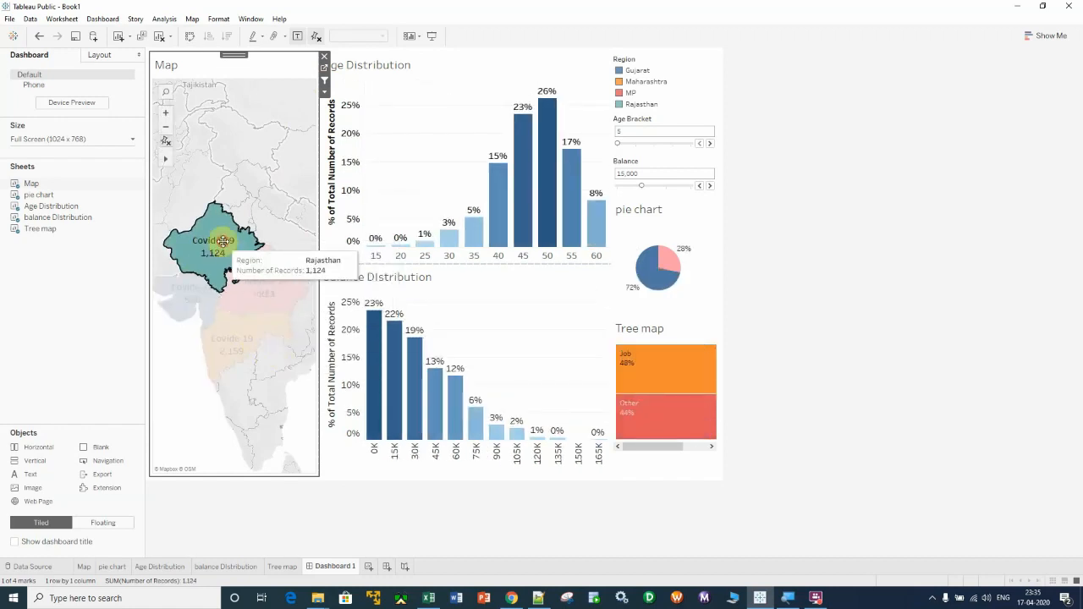
pyautogui.click(188, 430)
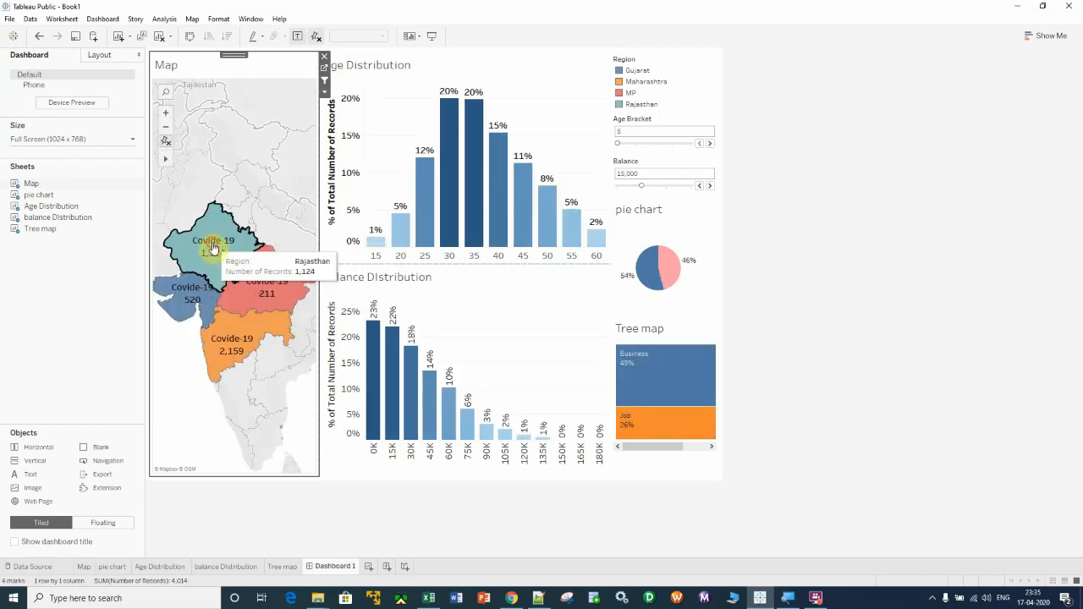
pyautogui.click(214, 247)
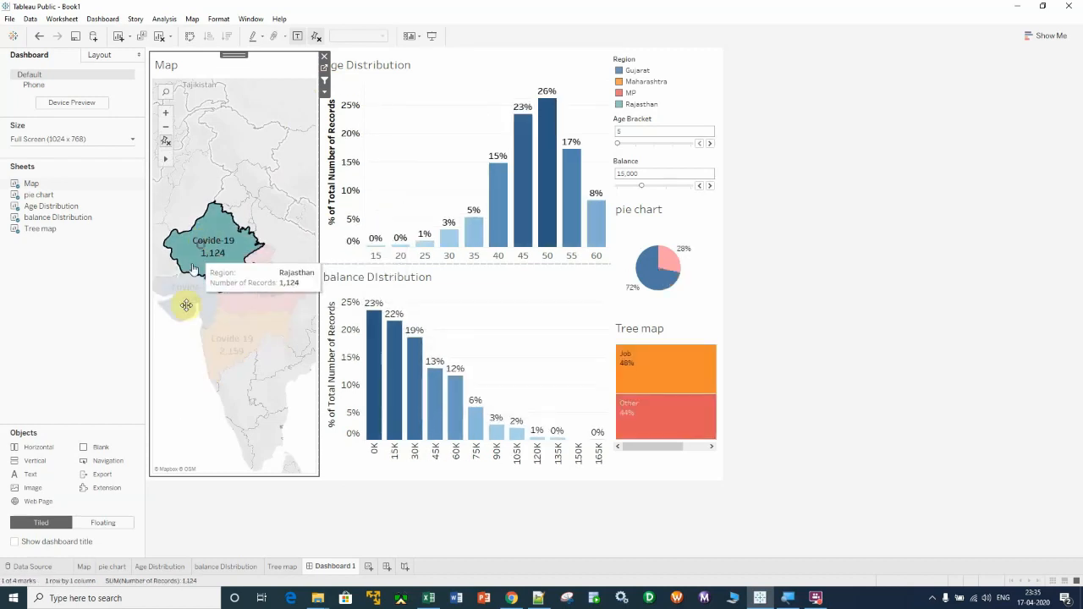
pyautogui.click(169, 398)
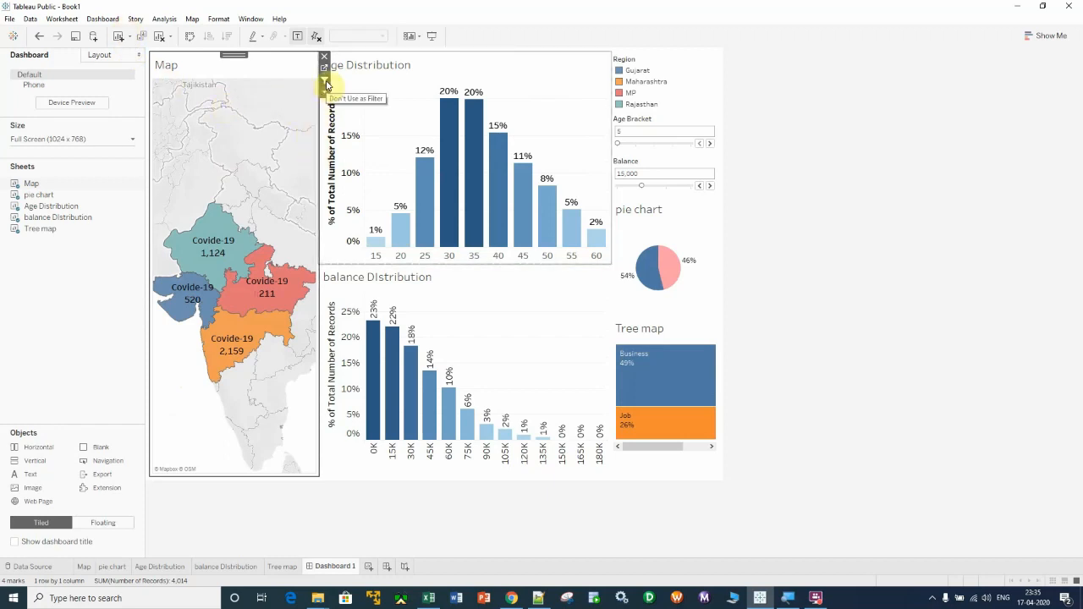
# Review the source sheets, target sheets and run settings of the dashboard's generated filter action, keeping them as they are
pyautogui.click(103, 19)
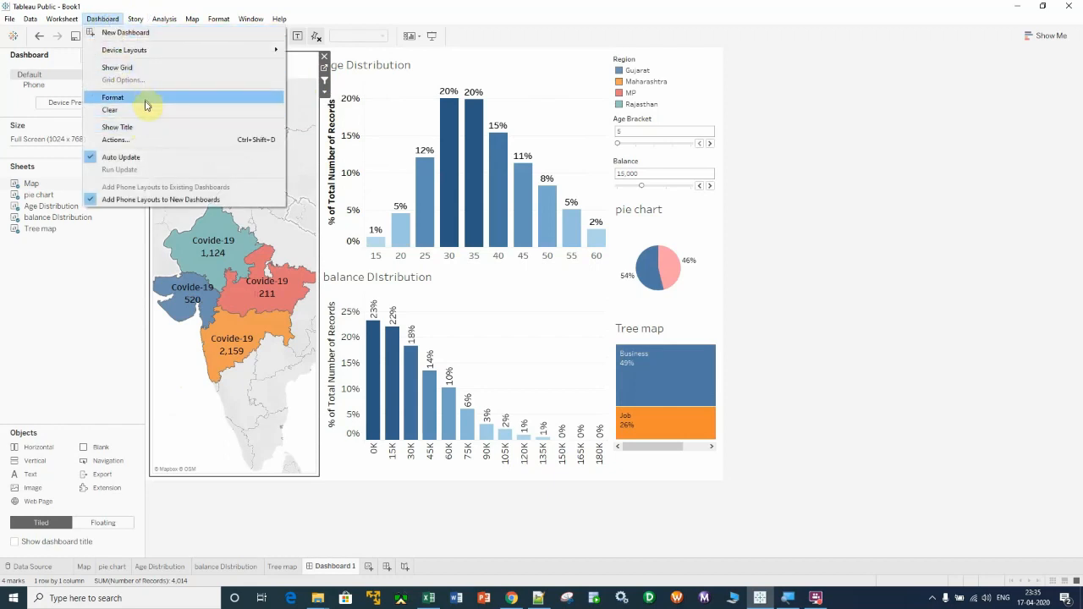
pyautogui.click(185, 141)
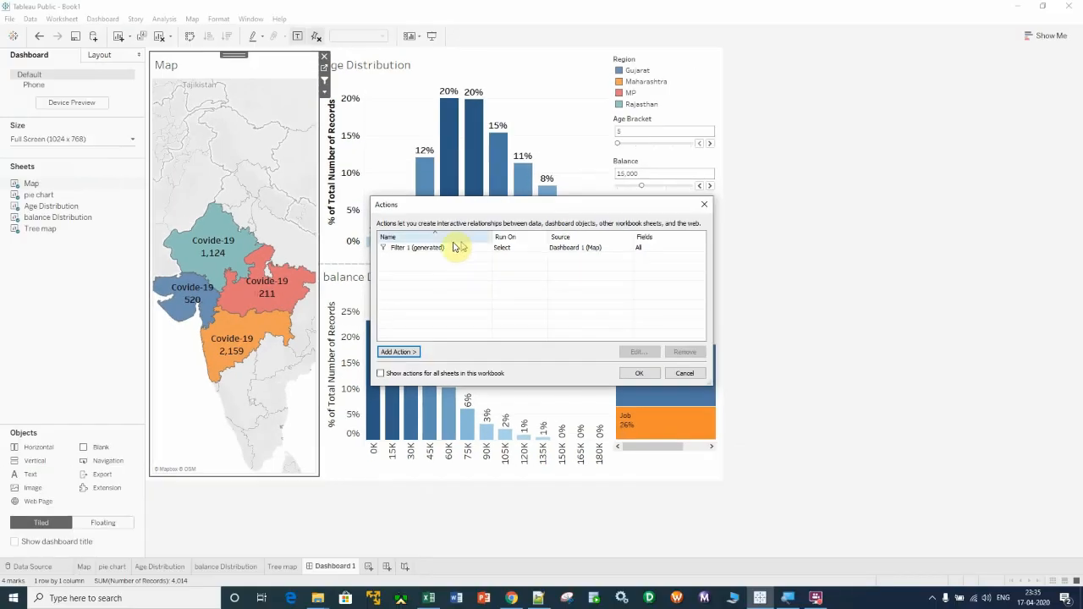
pyautogui.click(434, 250)
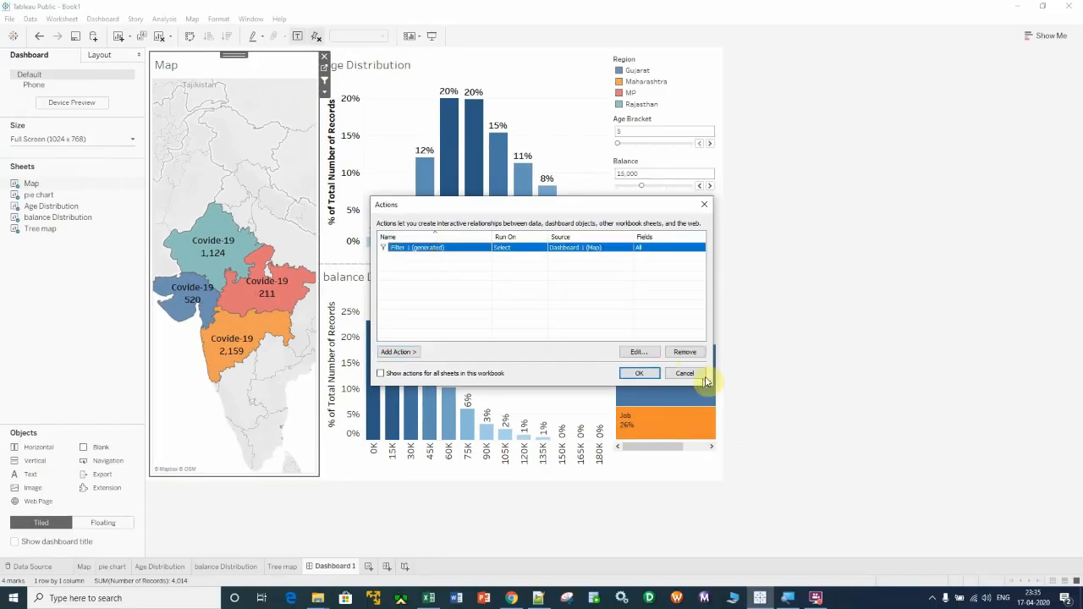
pyautogui.click(638, 351)
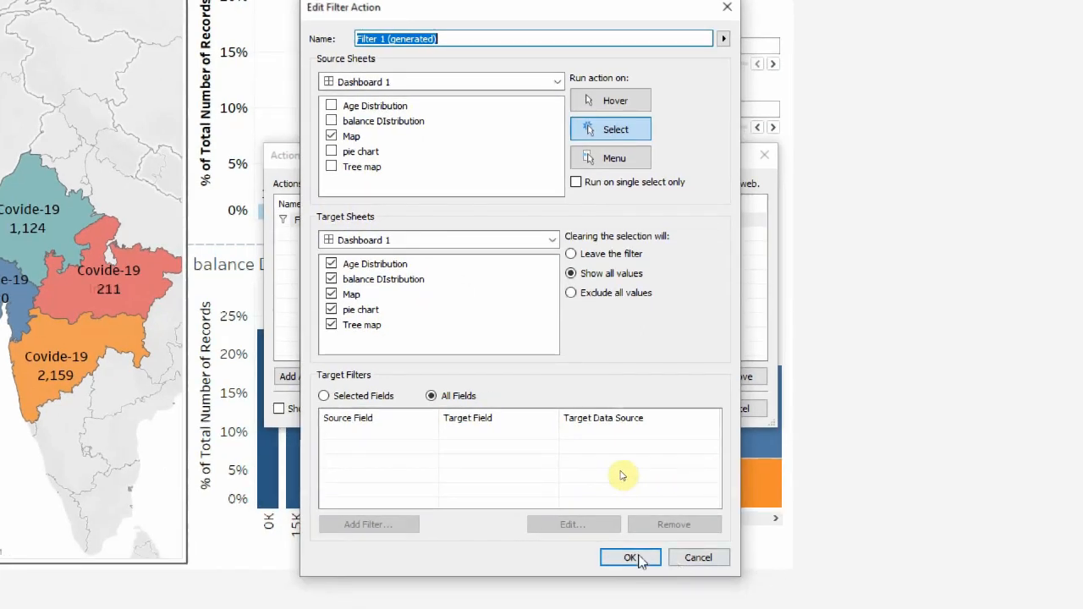
pyautogui.click(631, 558)
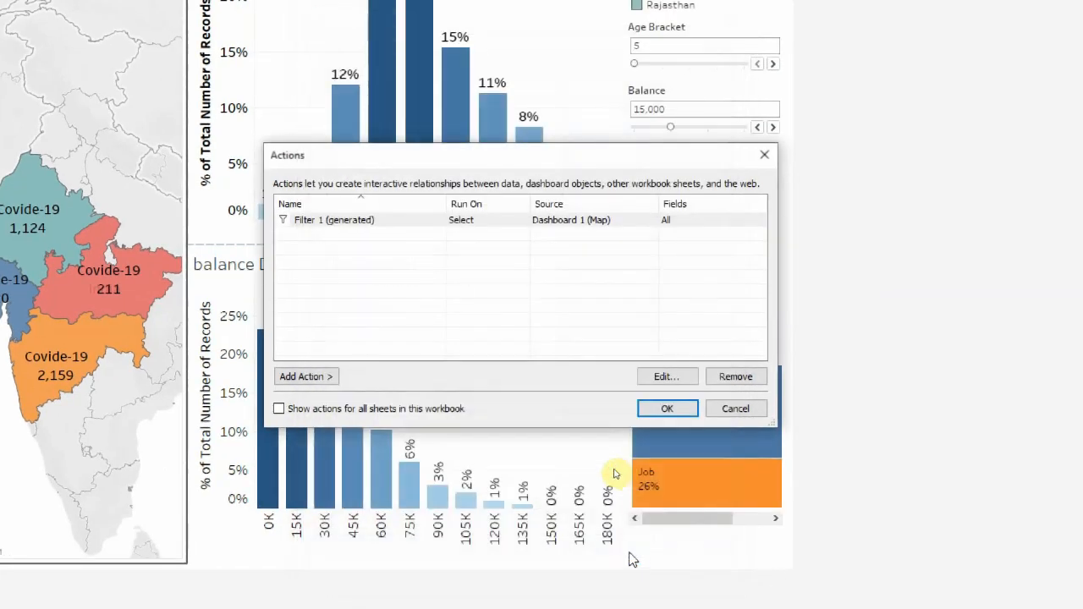
pyautogui.click(659, 410)
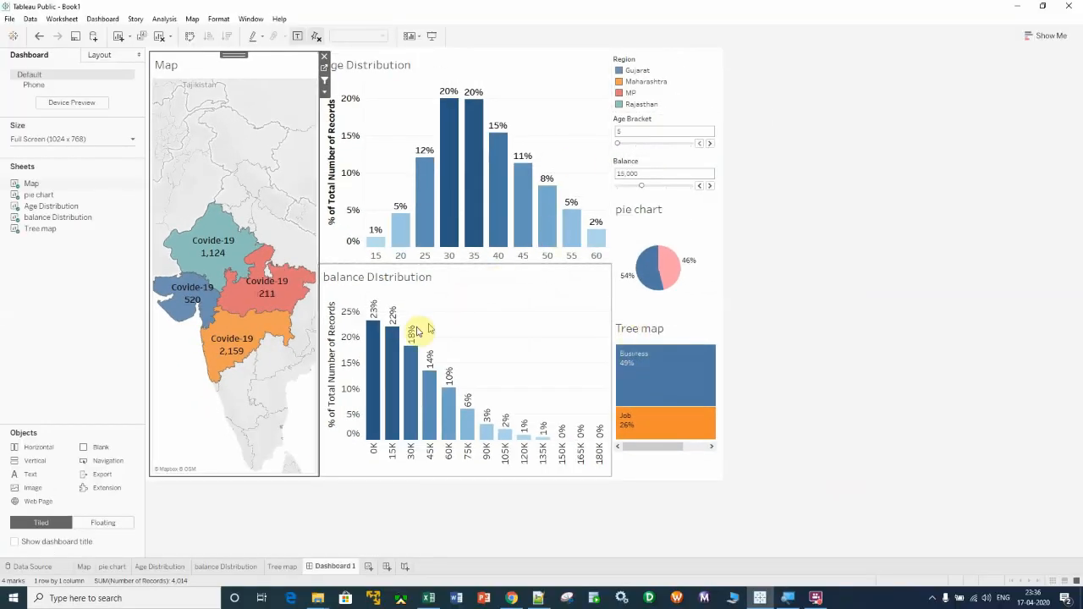
# Filter the dashboard to Maharashtra and examine its age distribution, pie chart and all Tree map job categories
pyautogui.click(238, 333)
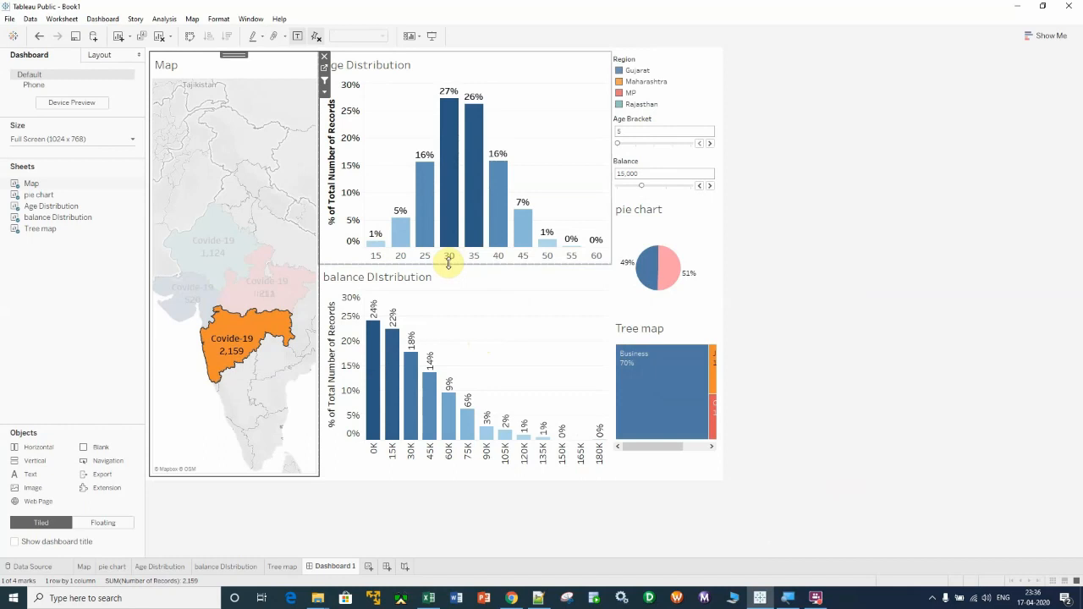
pyautogui.moveTo(459, 99)
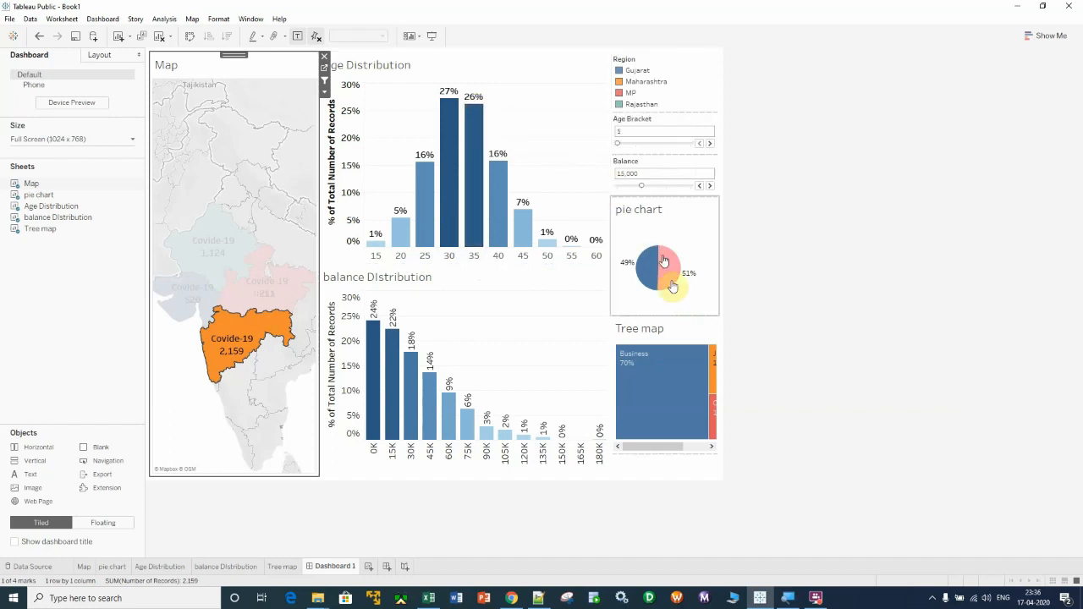
pyautogui.moveTo(648, 268)
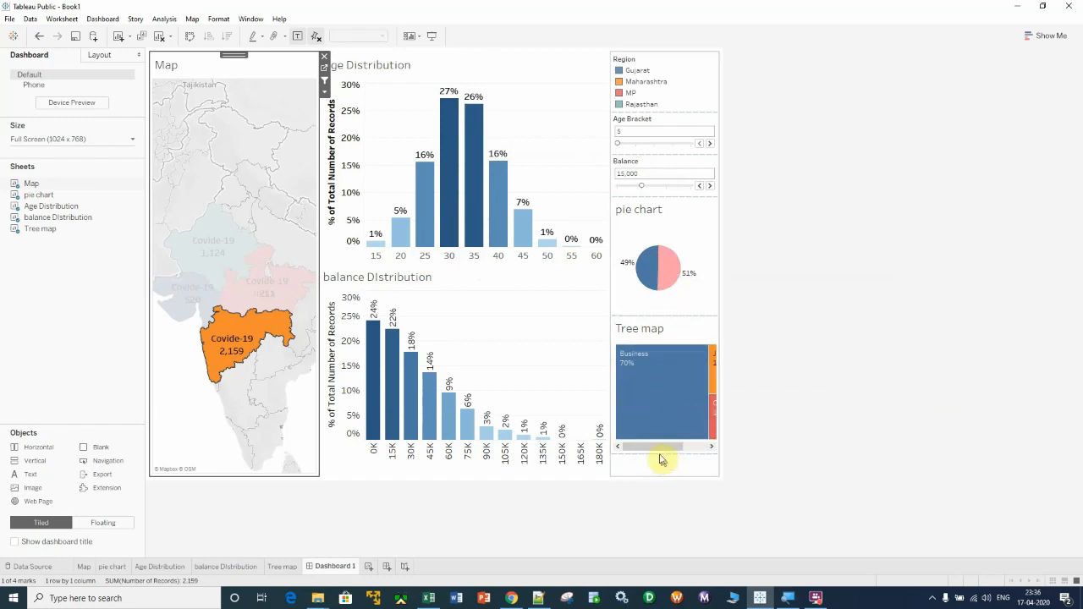
pyautogui.moveTo(652, 448); pyautogui.dragTo(690, 446)
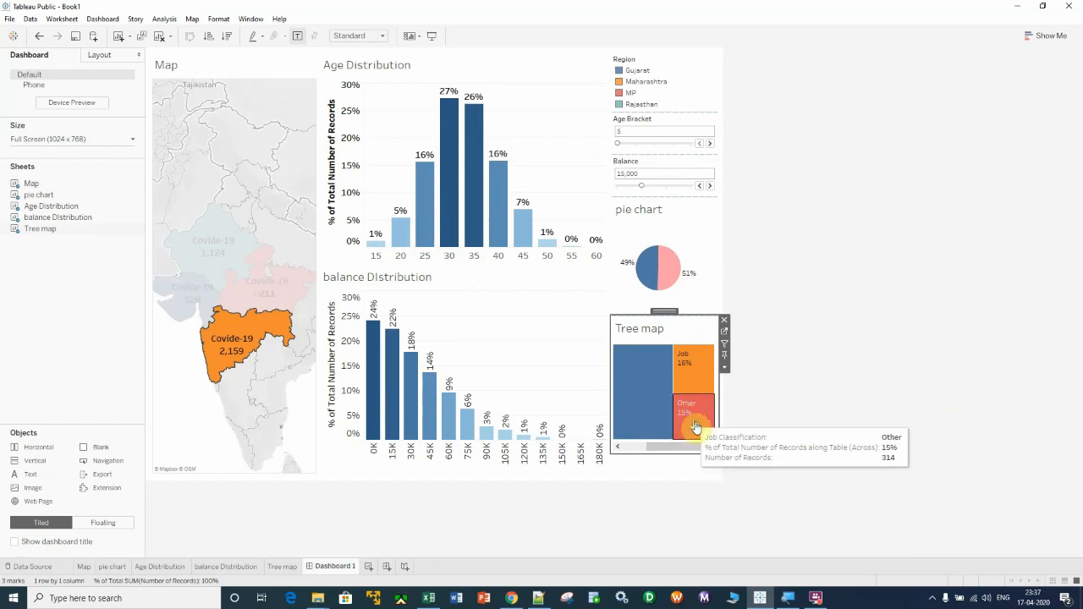
pyautogui.moveTo(683, 445); pyautogui.dragTo(614, 454)
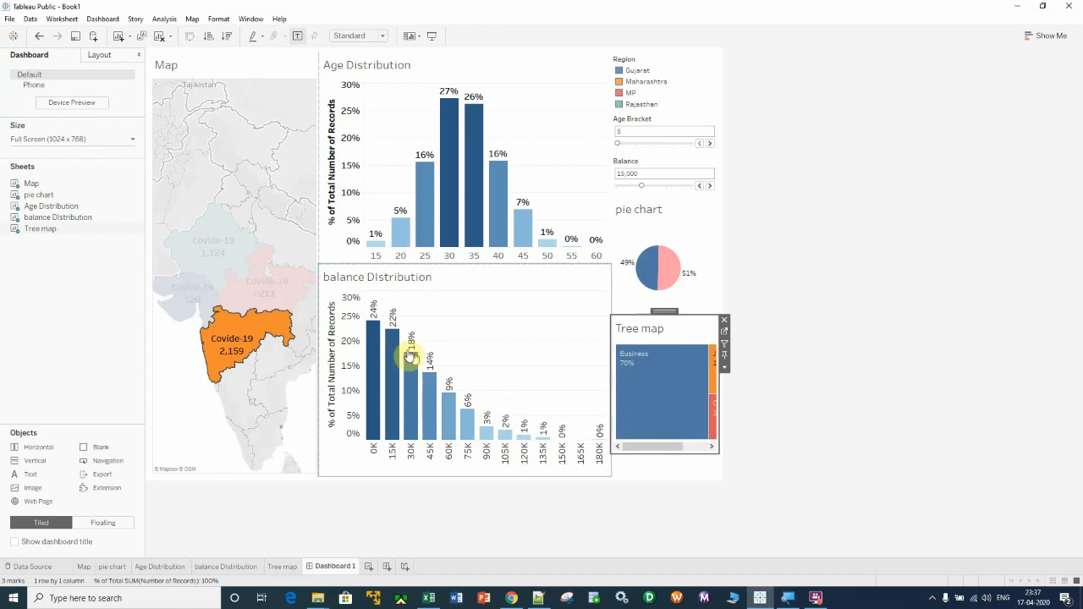
# Clear the Maharashtra selection on the map and set the Age Distribution sheet to be used as a filter
pyautogui.click(235, 334)
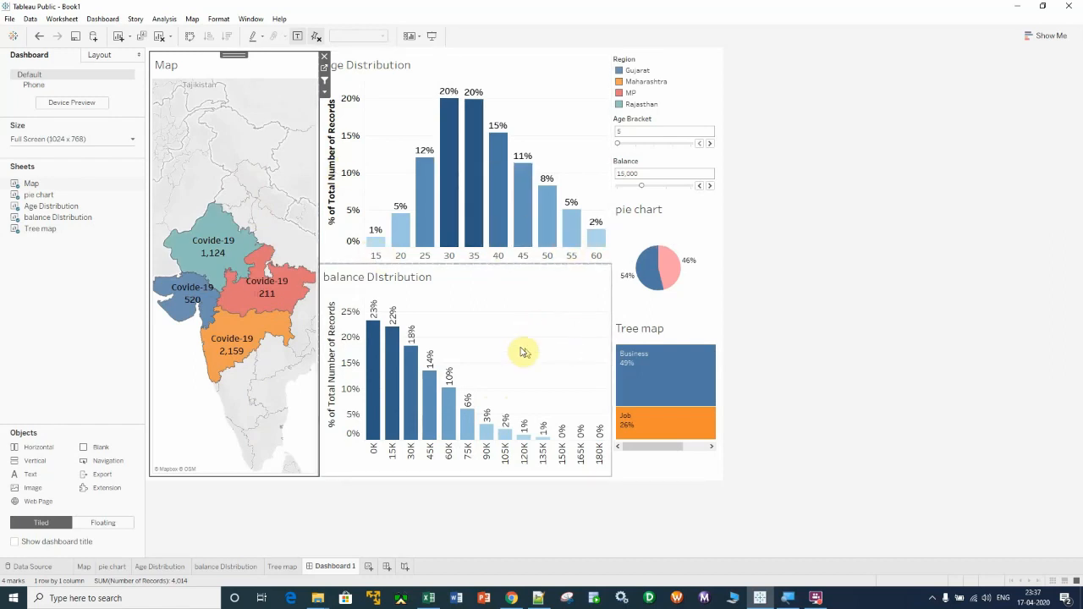
pyautogui.click(448, 141)
pyautogui.click(447, 170)
pyautogui.click(447, 169)
pyautogui.click(448, 169)
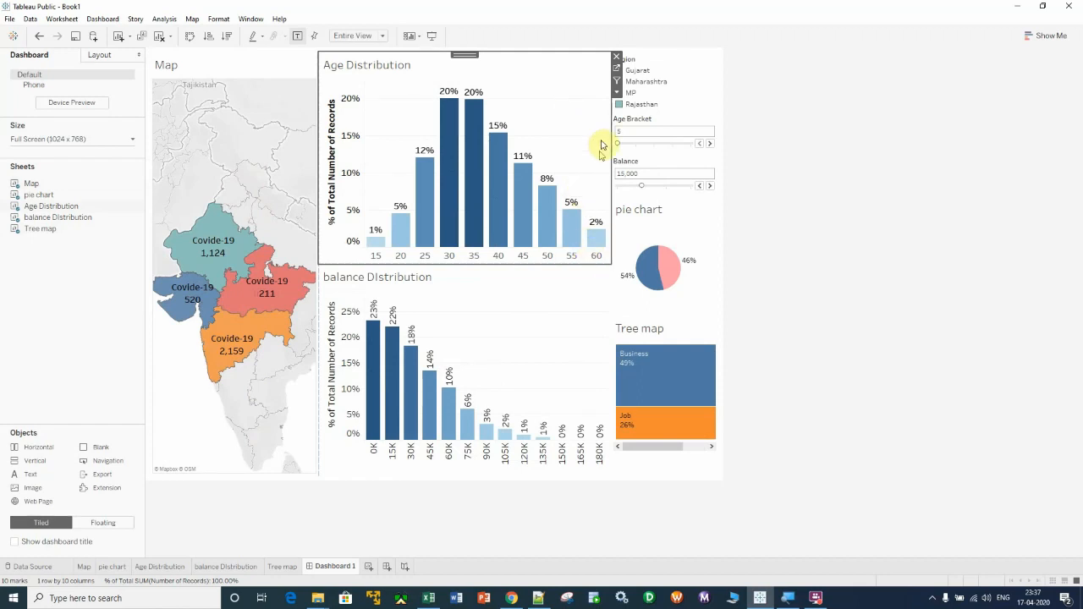
pyautogui.click(617, 81)
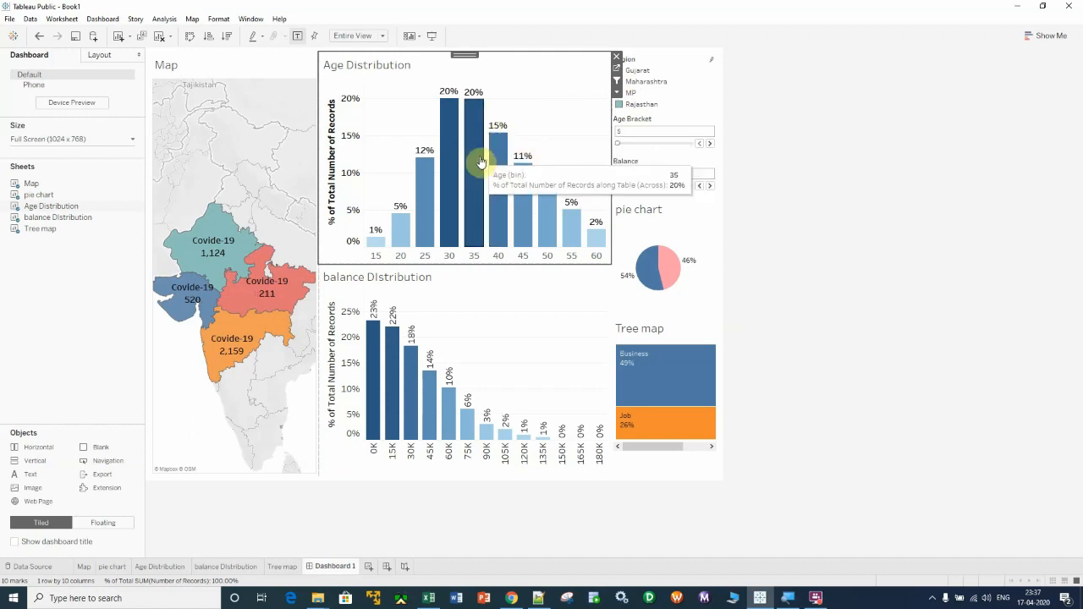
# Set the balance Distribution and pie chart sheets to be used as filters for the dashboard
pyautogui.click(527, 302)
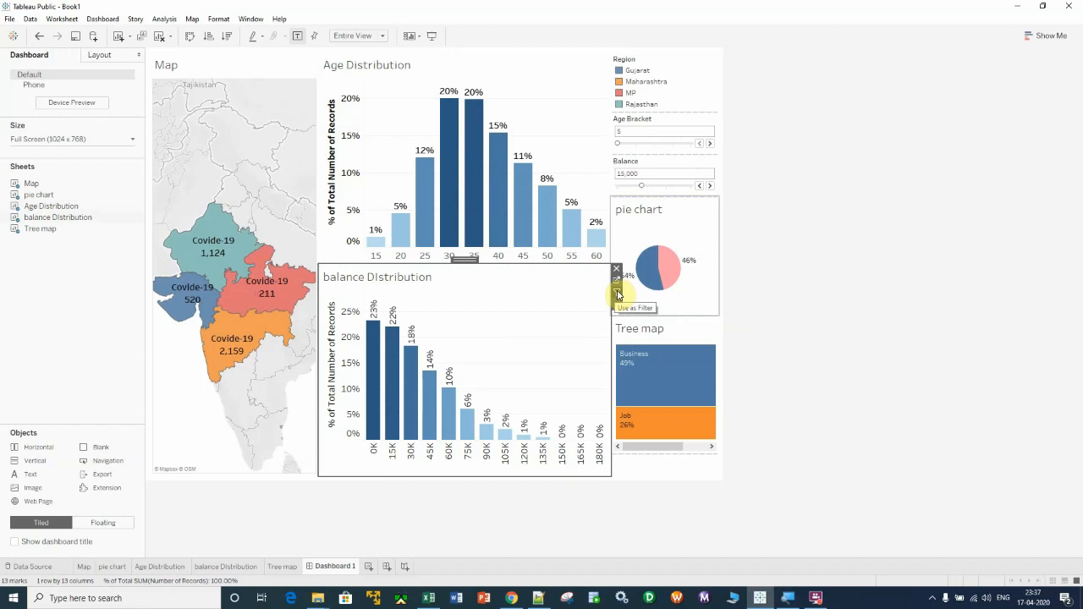
pyautogui.click(618, 294)
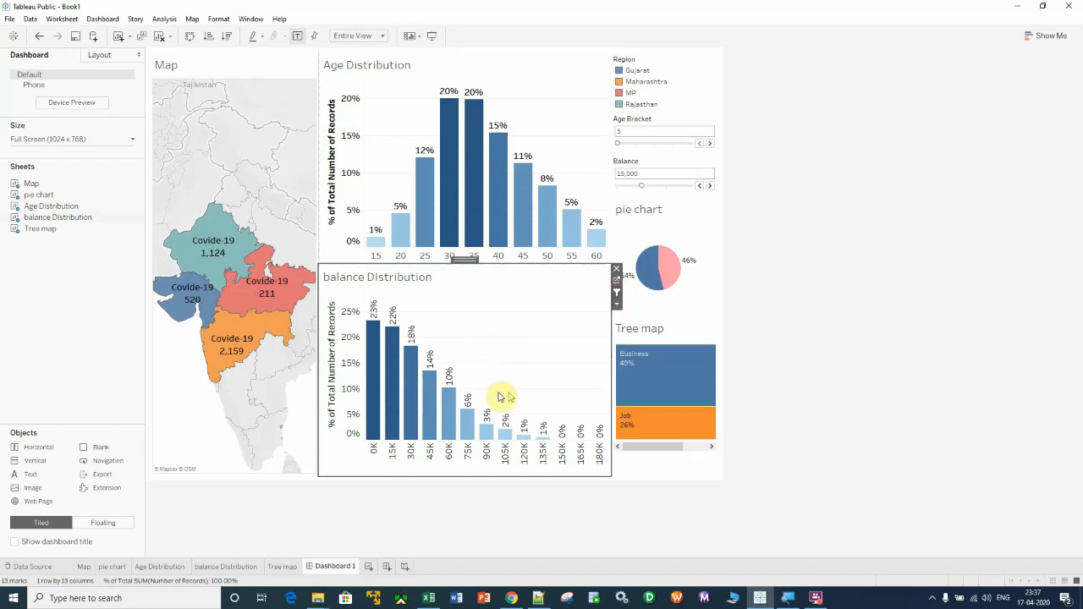
pyautogui.click(687, 222)
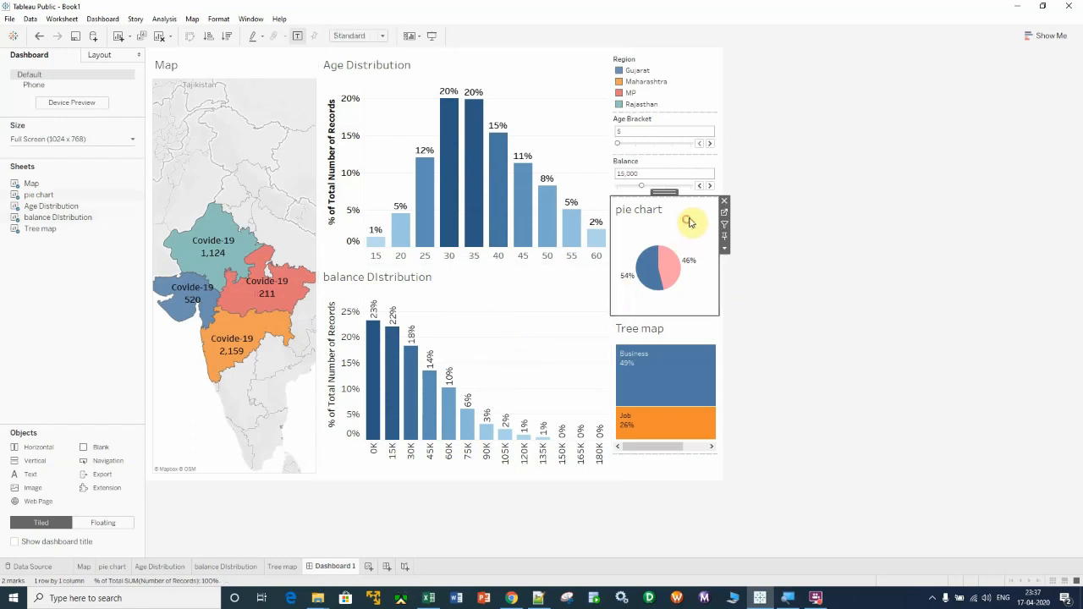
pyautogui.click(724, 225)
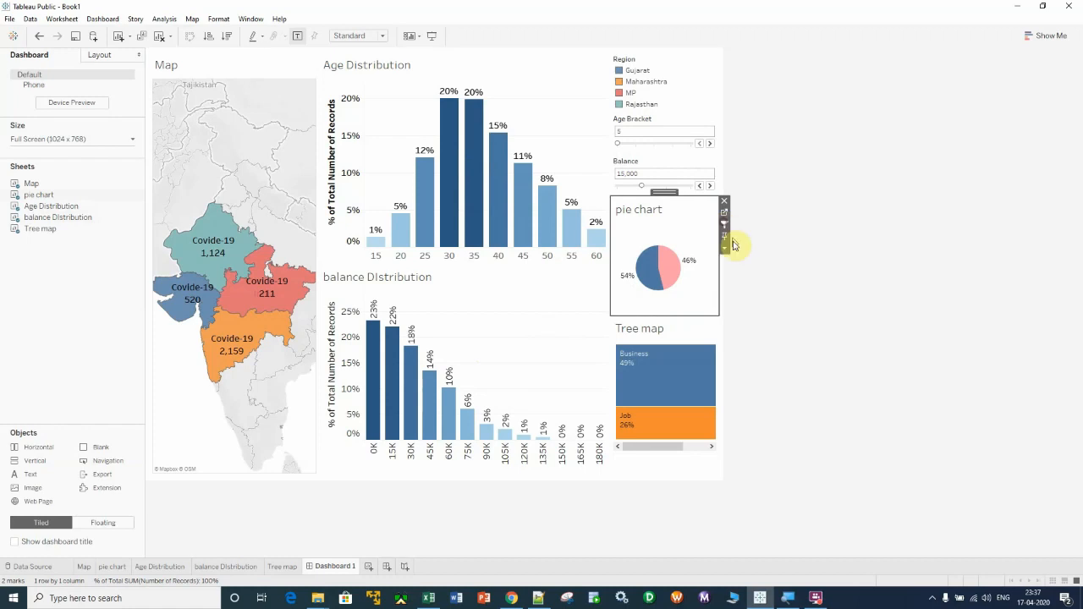
# Set the Tree map sheet to be used as a dashboard filter, leaving no job category selected
pyautogui.click(696, 375)
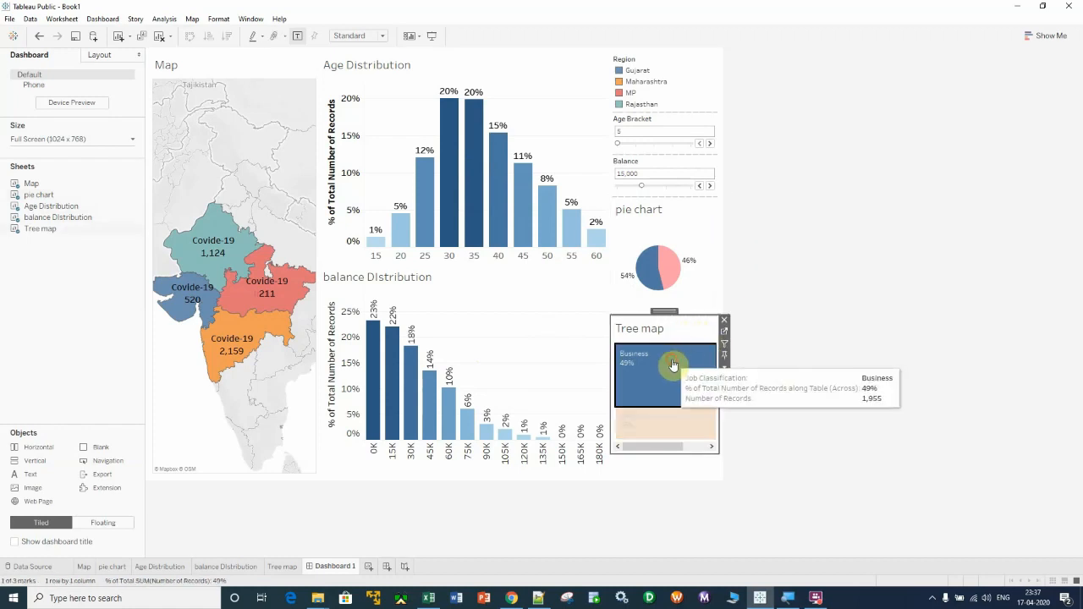
pyautogui.click(686, 329)
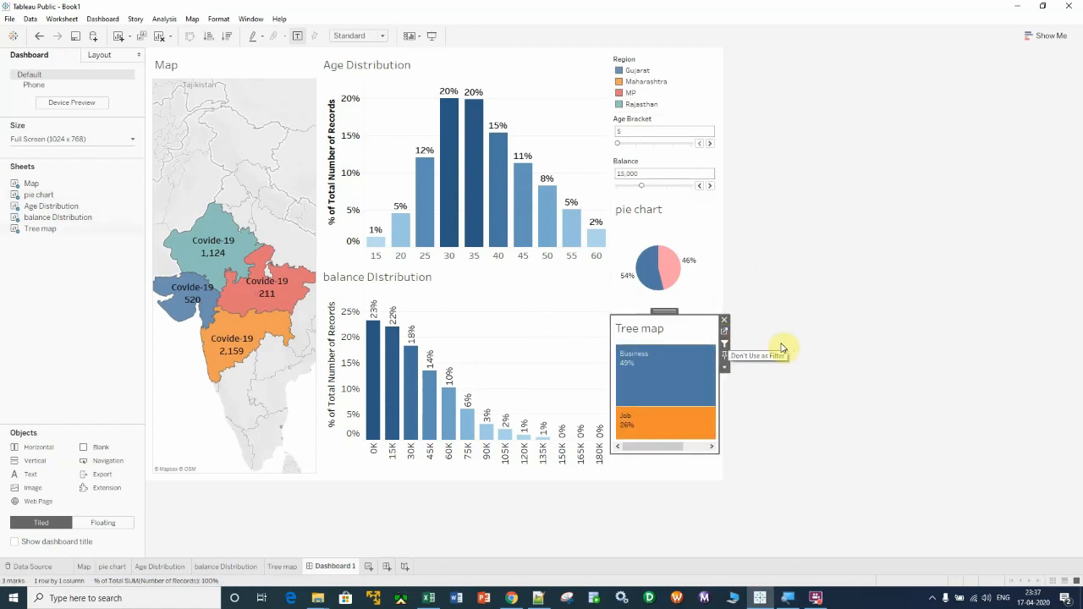
pyautogui.click(829, 283)
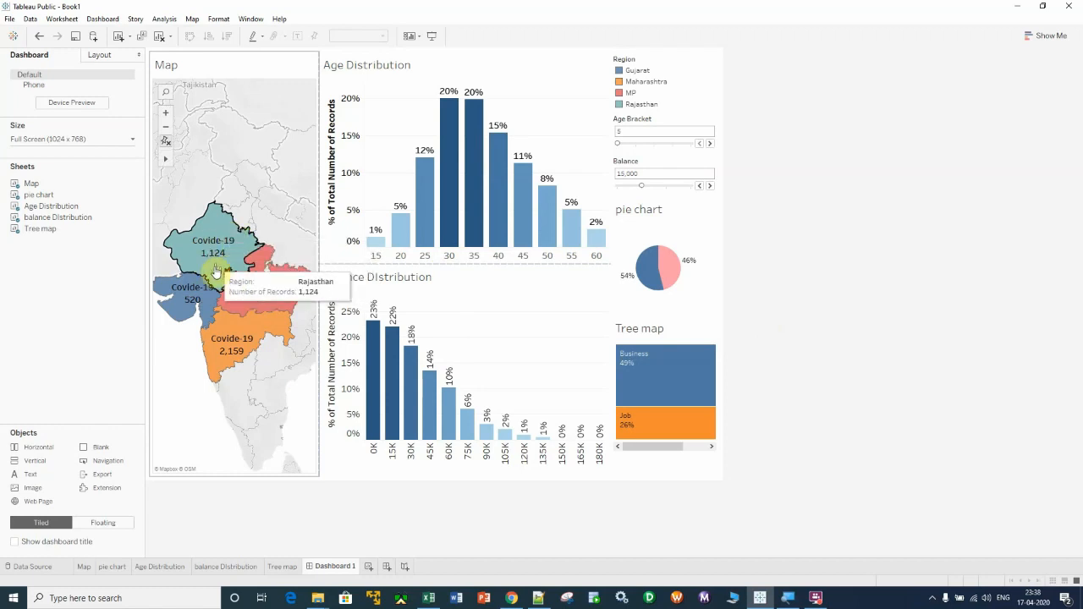
# Filter the dashboard to Rajasthan, examine its age distribution, gender split and all Tree map job categories, and clear the selection
pyautogui.click(215, 222)
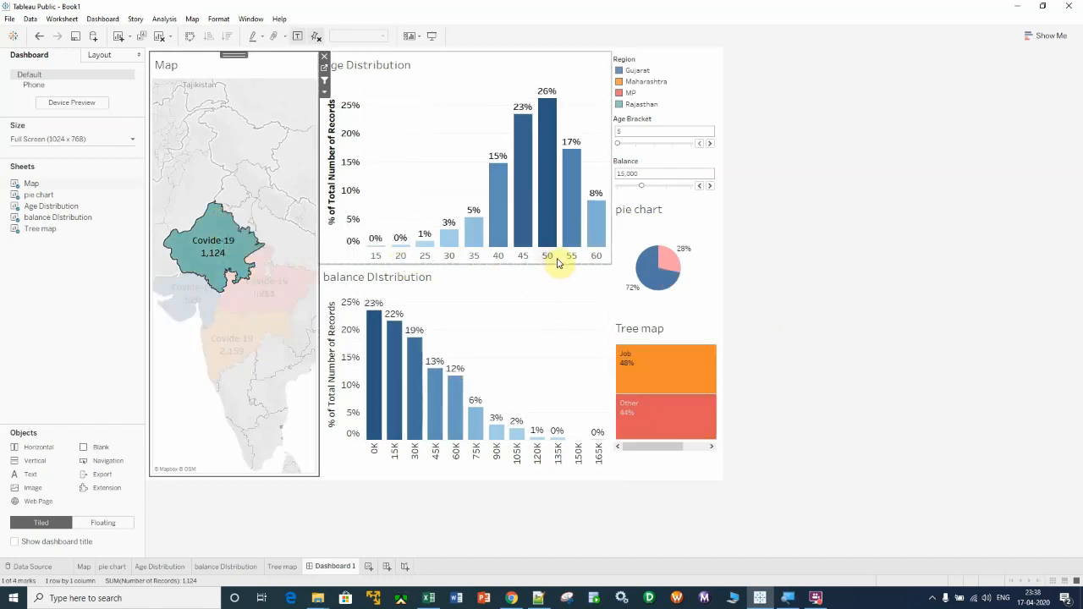
pyautogui.moveTo(550, 114)
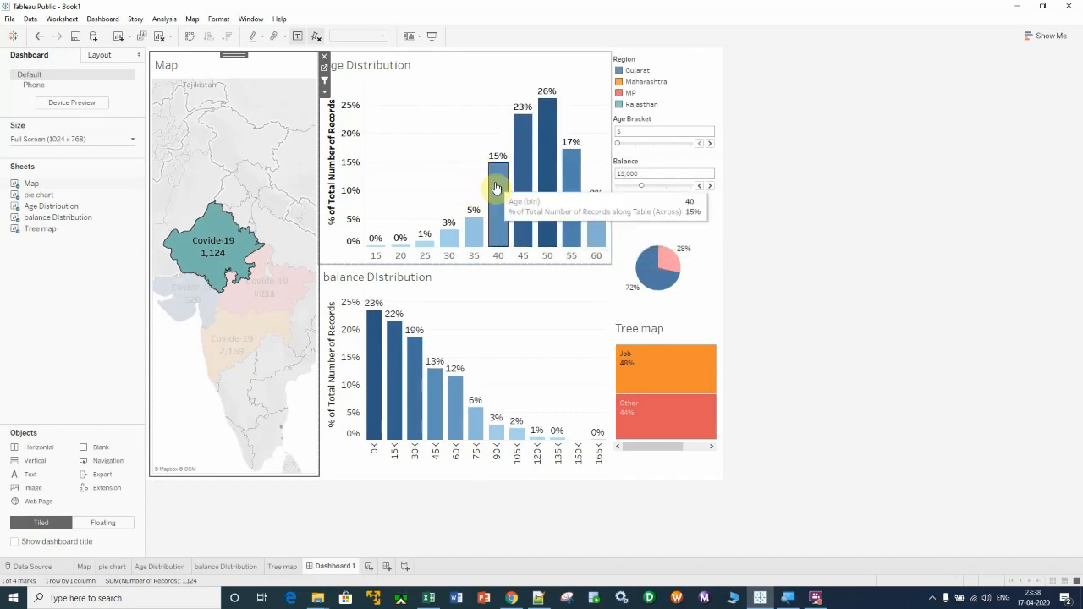
pyautogui.moveTo(657, 279)
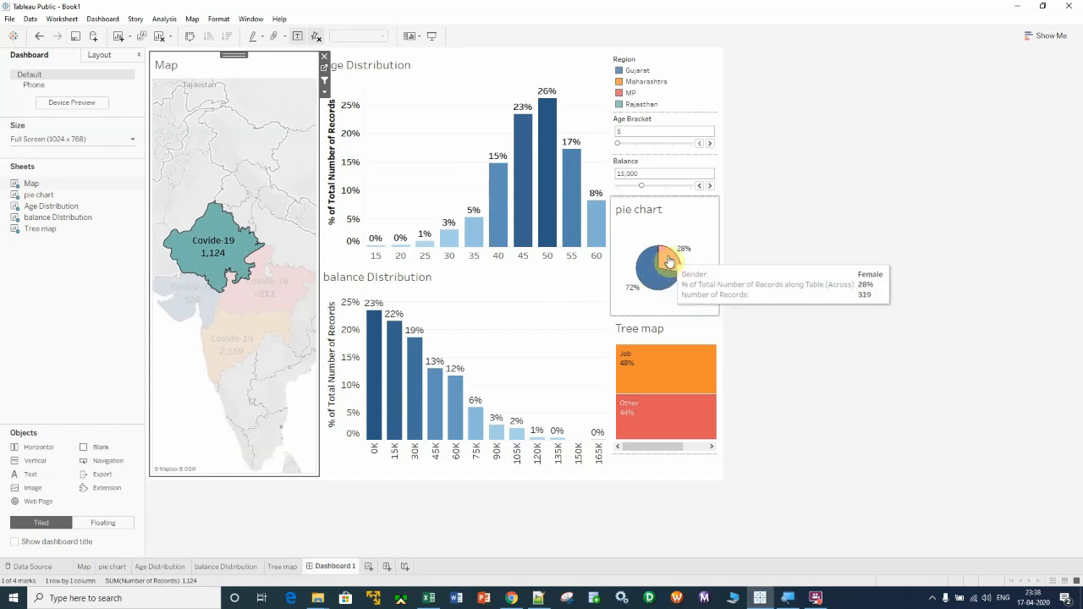
pyautogui.click(640, 456)
pyautogui.moveTo(664, 368)
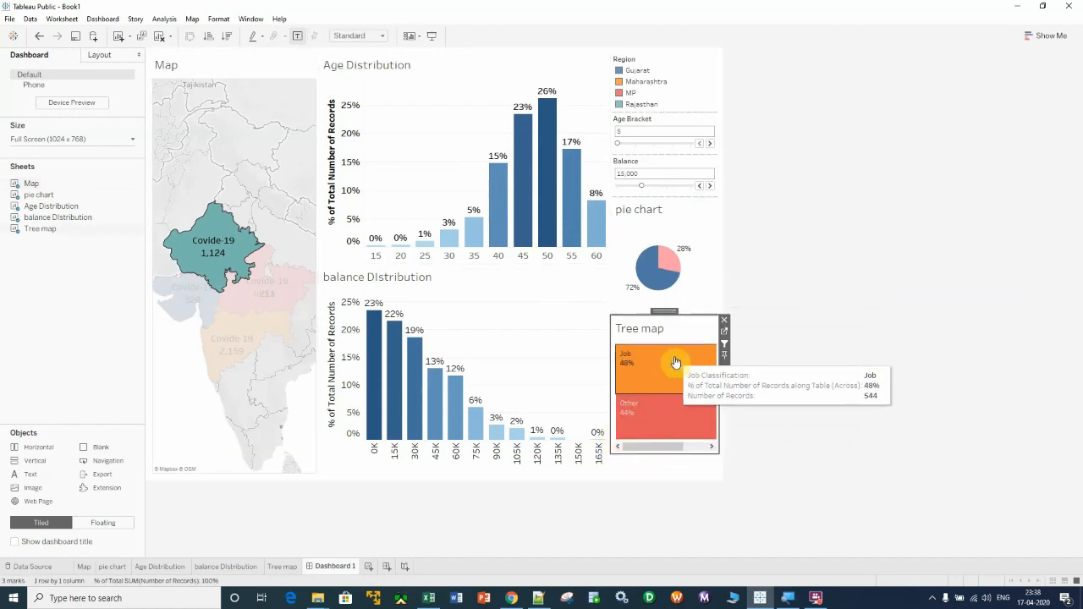
pyautogui.moveTo(646, 447); pyautogui.dragTo(702, 453)
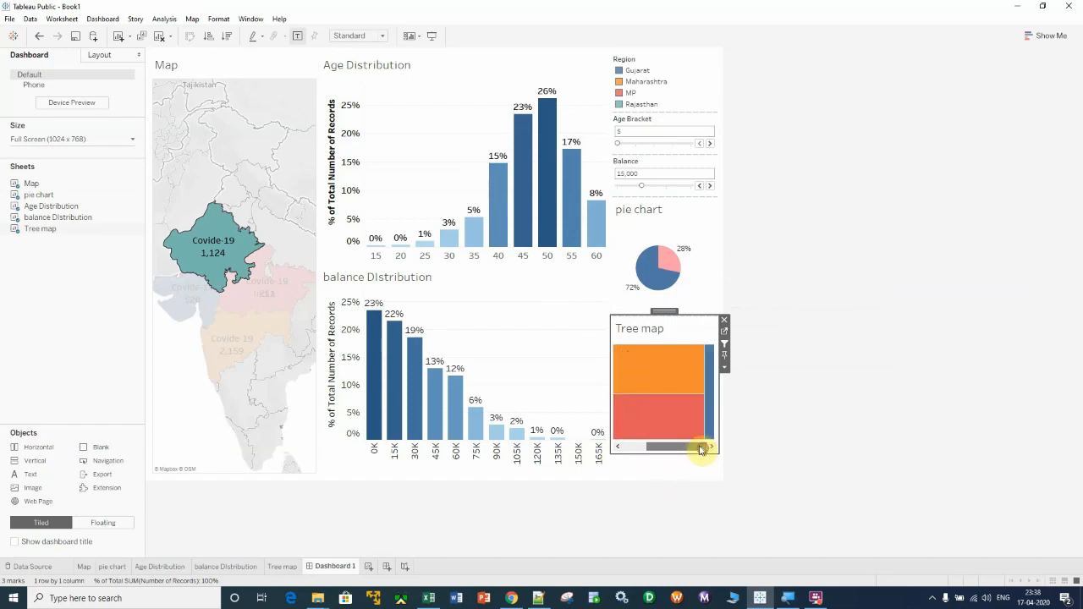
pyautogui.moveTo(675, 448); pyautogui.dragTo(623, 450)
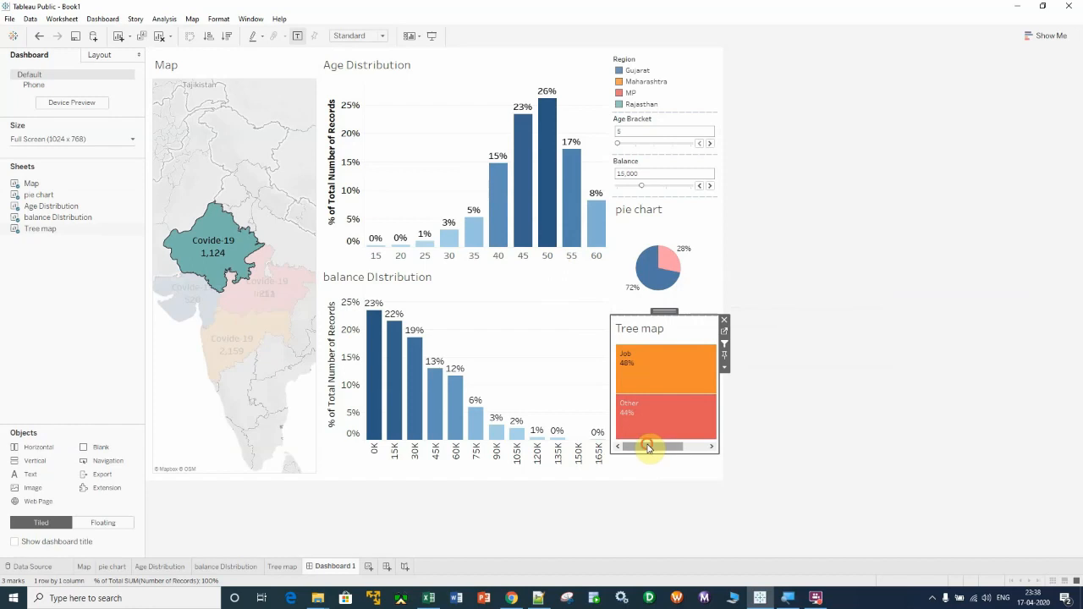
pyautogui.moveTo(649, 444); pyautogui.dragTo(697, 447)
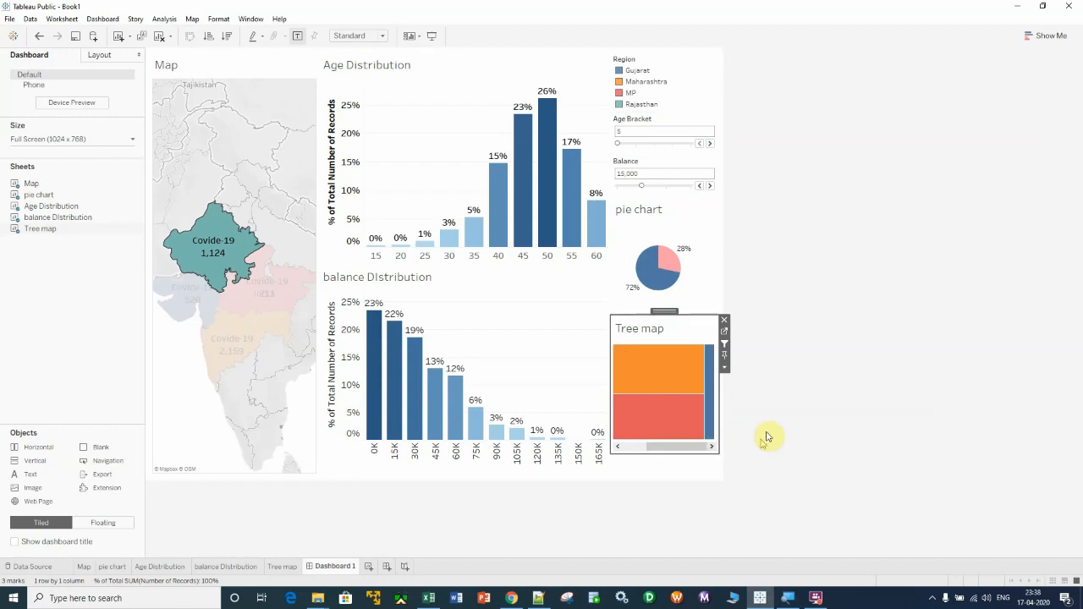
pyautogui.click(828, 355)
pyautogui.moveTo(672, 448); pyautogui.dragTo(641, 449)
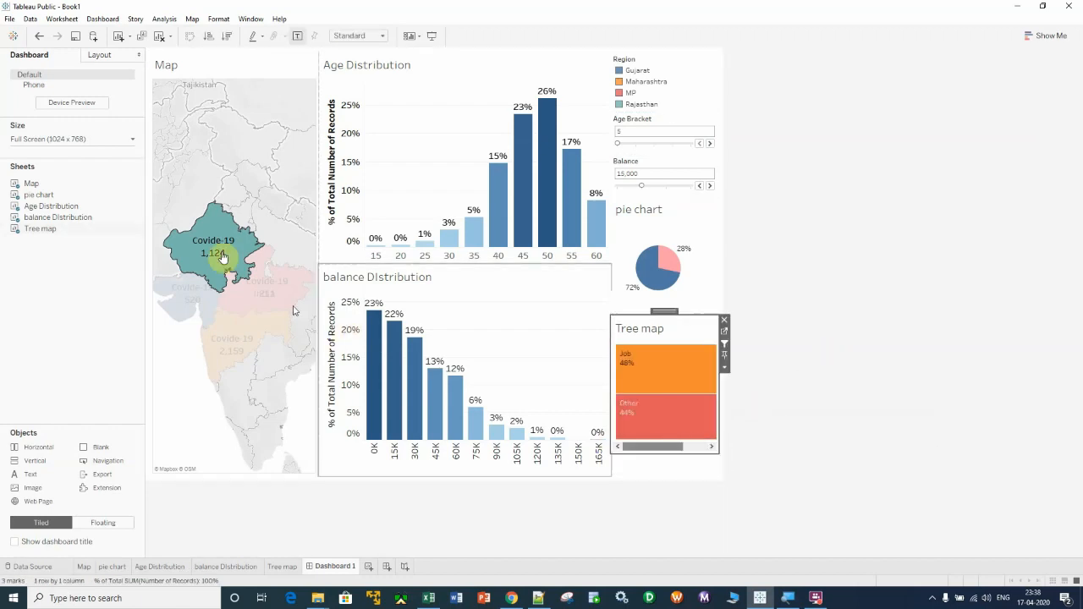
pyautogui.click(906, 189)
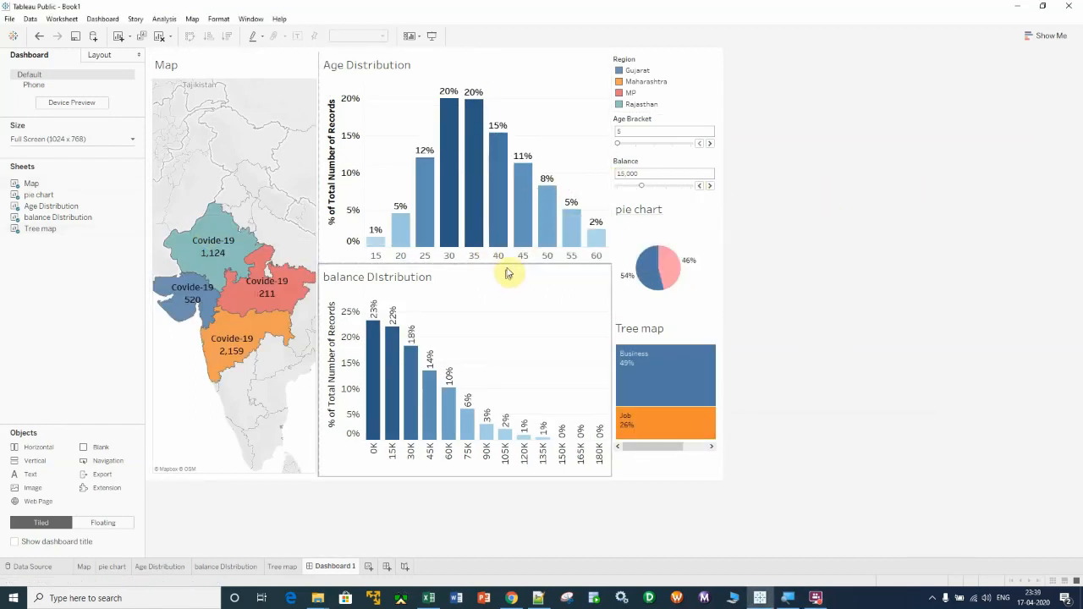
# Filter the dashboard by the age 50 bar, examine the Tree map job categories, and clear the age selection
pyautogui.click(549, 218)
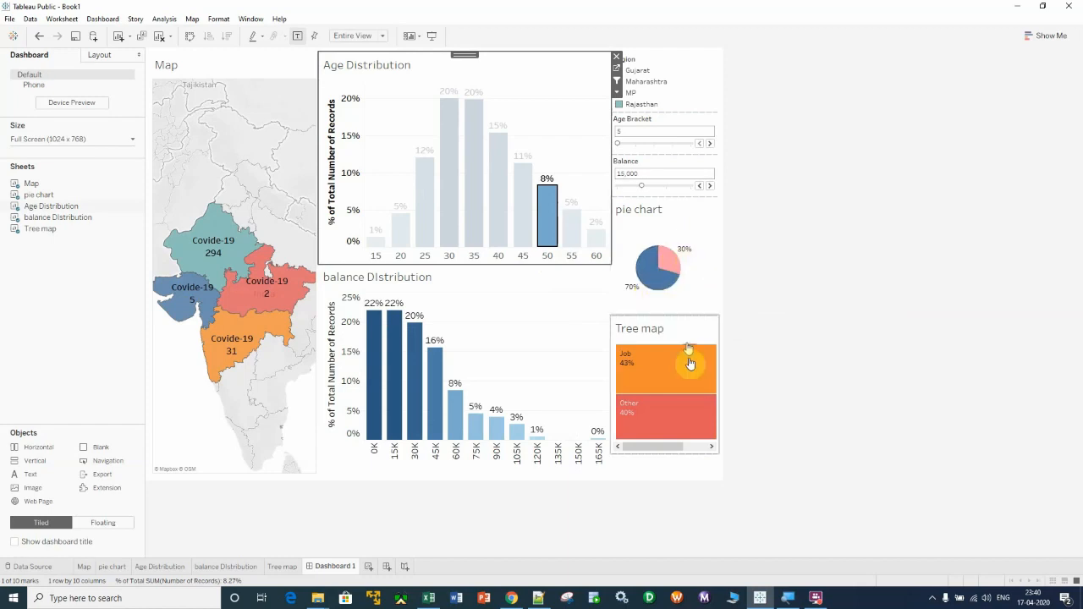
pyautogui.moveTo(651, 372)
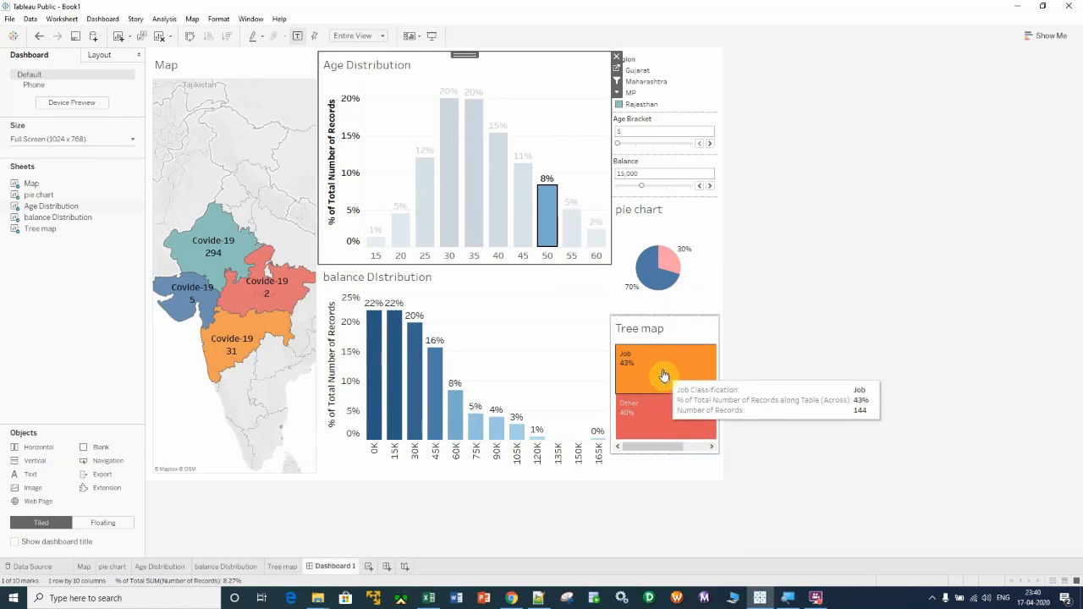
pyautogui.moveTo(646, 416)
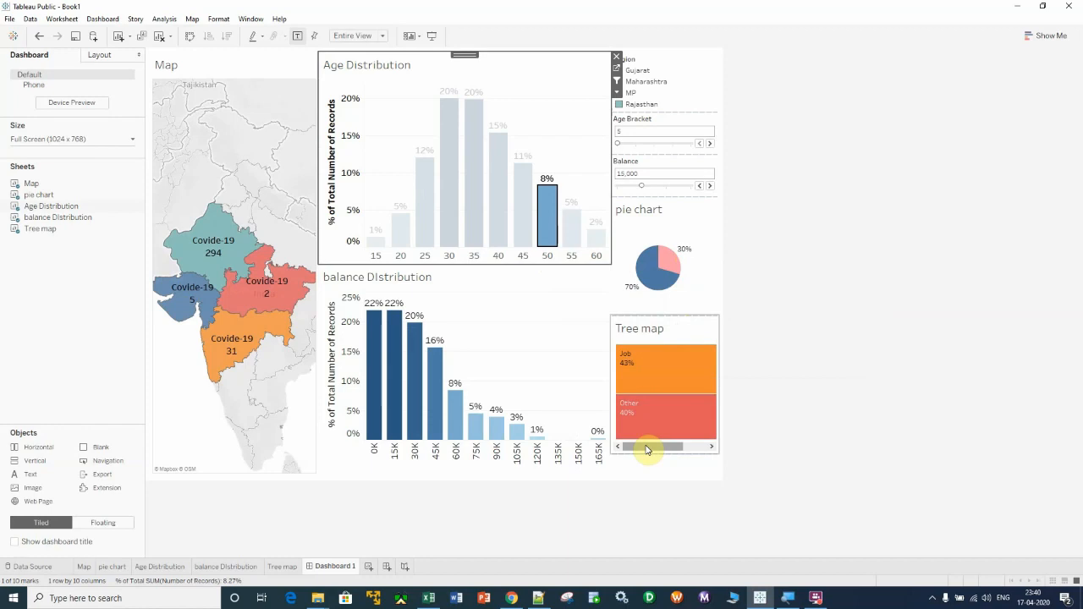
pyautogui.moveTo(645, 450); pyautogui.dragTo(685, 458)
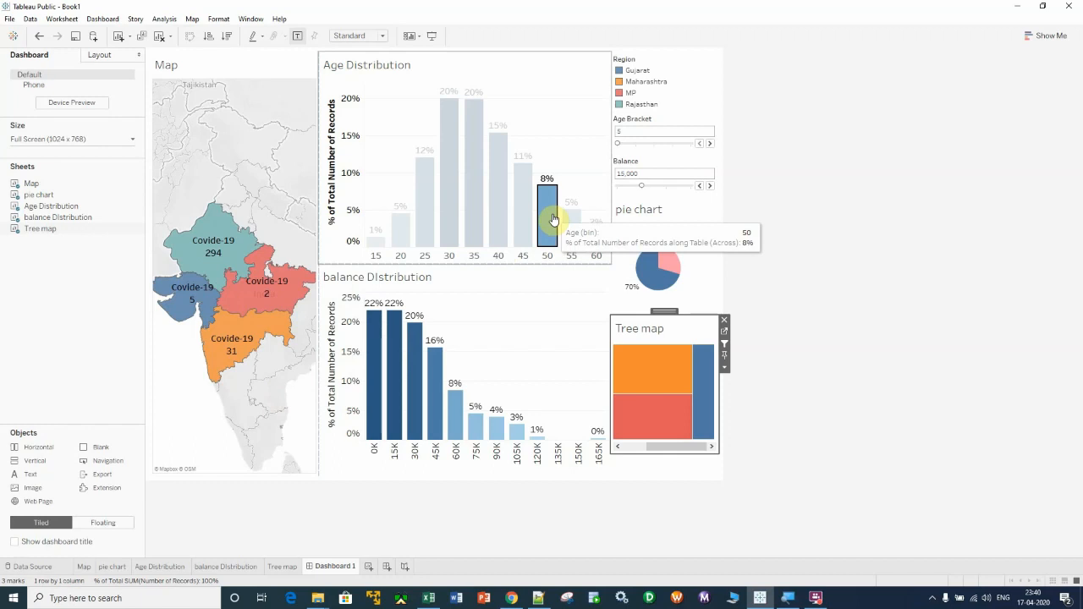
pyautogui.moveTo(553, 219)
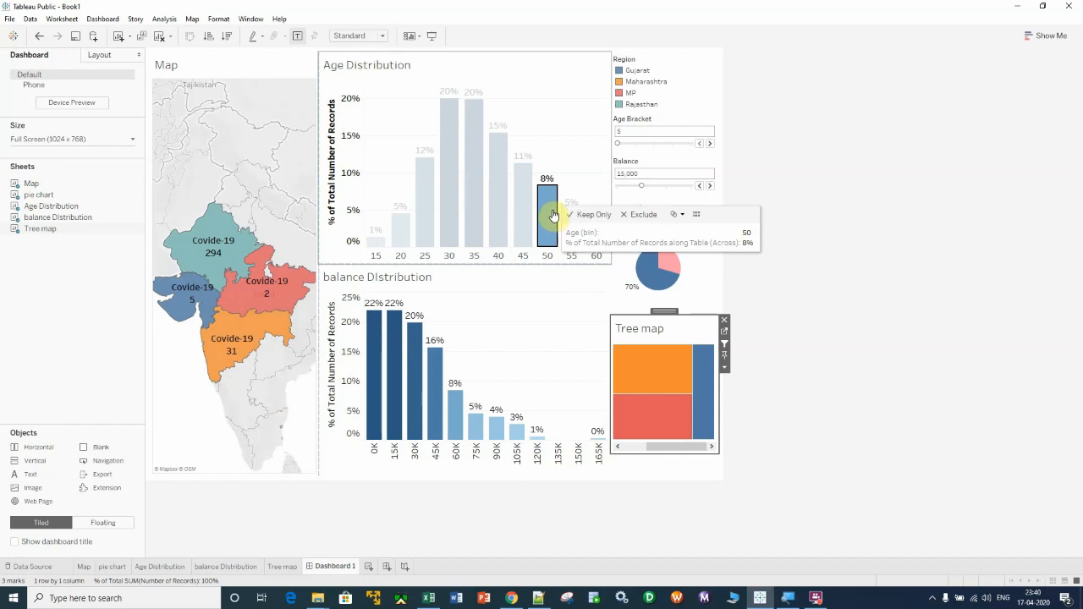
pyautogui.click(551, 222)
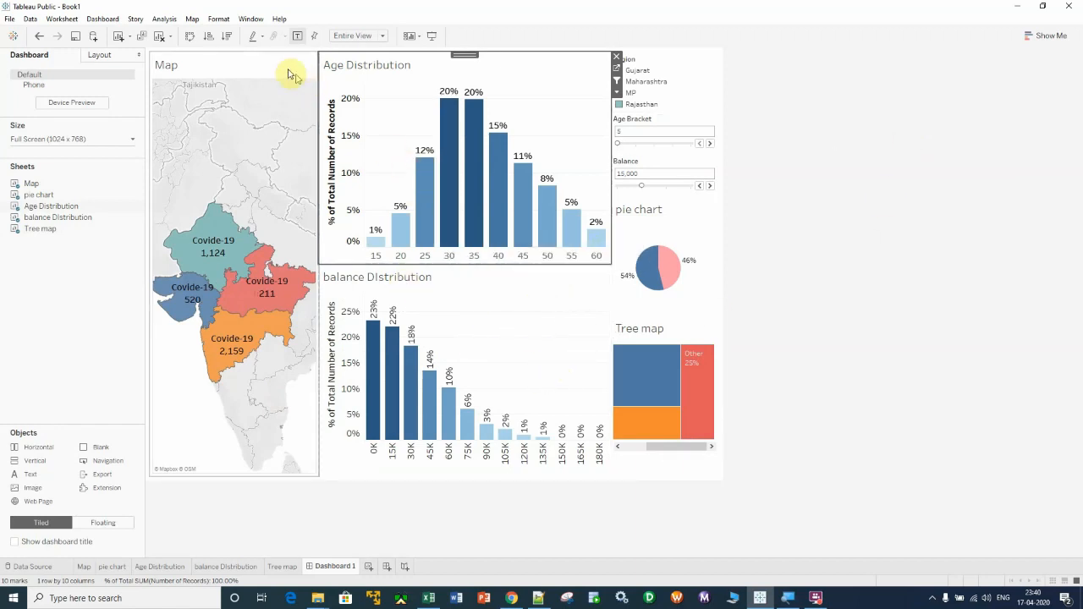
# Make the Map sheet's title on the dashboard bold and underlined
pyautogui.click(243, 63)
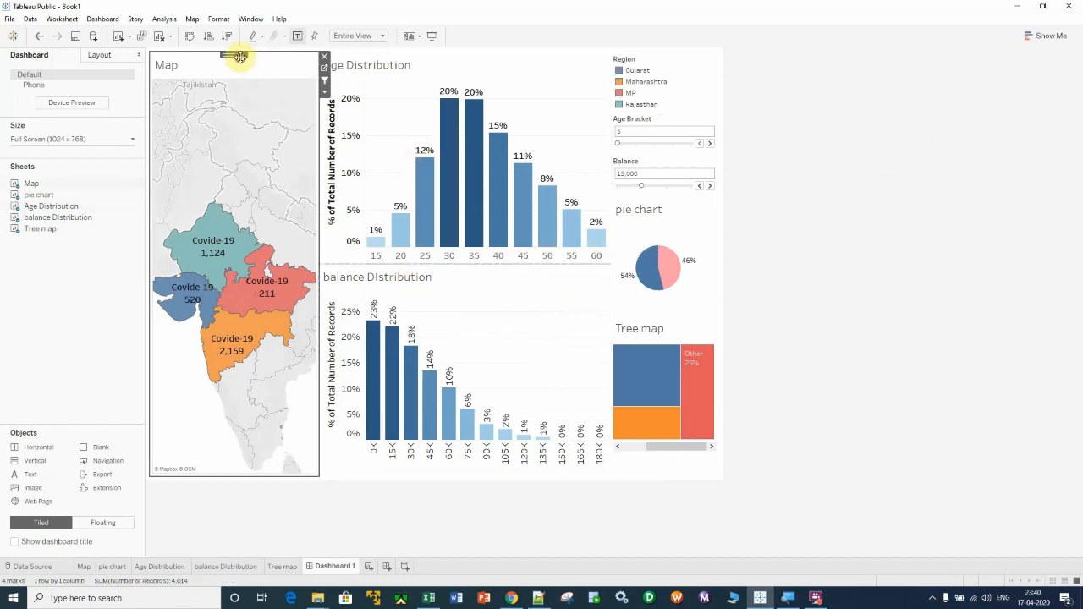
pyautogui.doubleClick(196, 67)
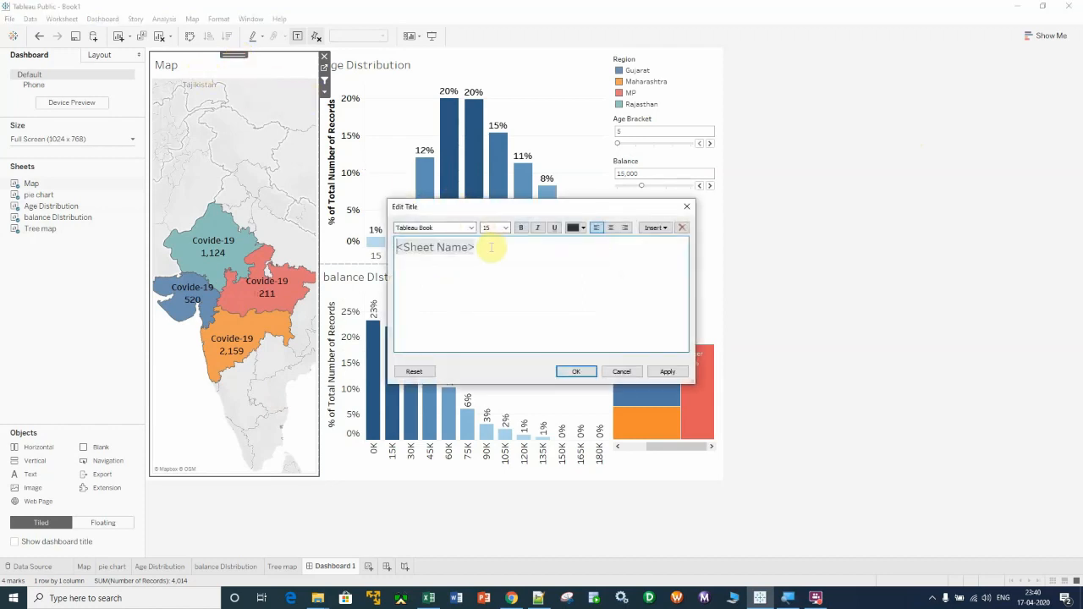
pyautogui.moveTo(489, 247); pyautogui.dragTo(348, 238)
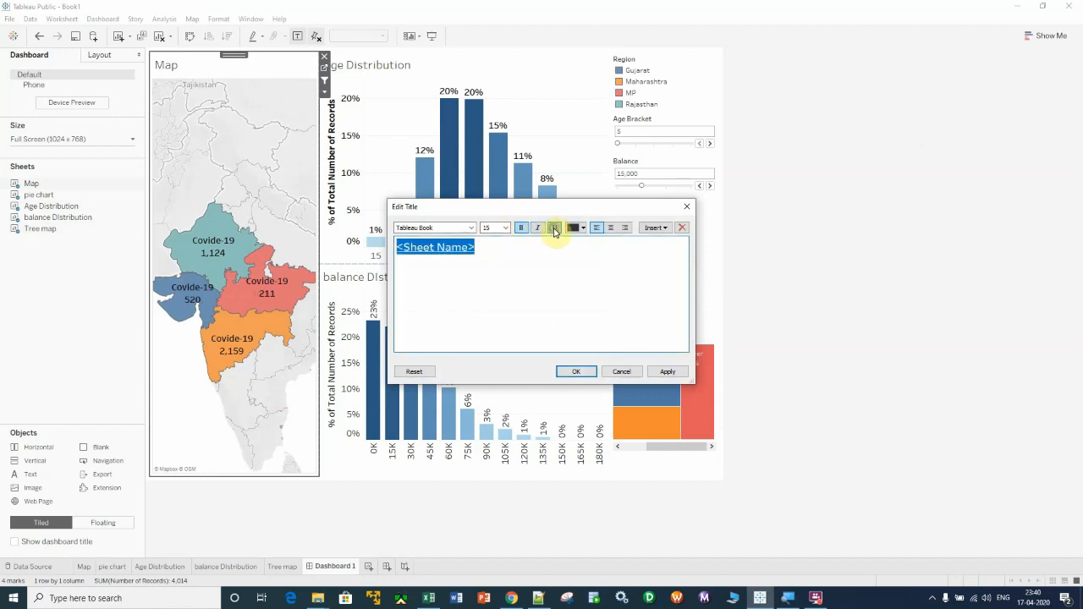
pyautogui.click(576, 372)
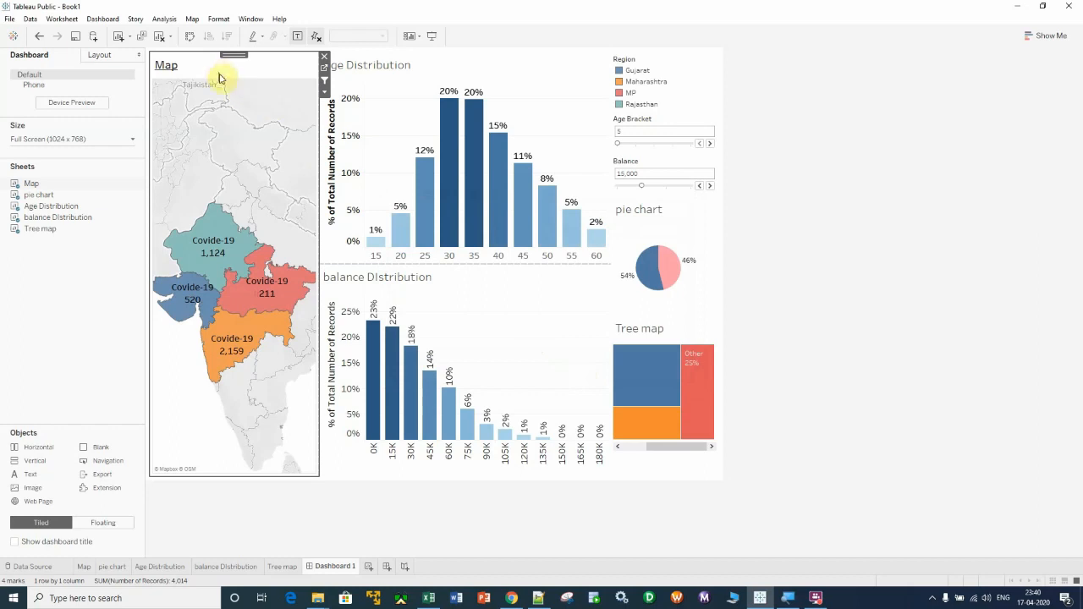
# Format the Age Distribution chart's title as bold and underlined
pyautogui.click(433, 68)
pyautogui.doubleClick(434, 67)
pyautogui.moveTo(480, 246); pyautogui.dragTo(375, 249)
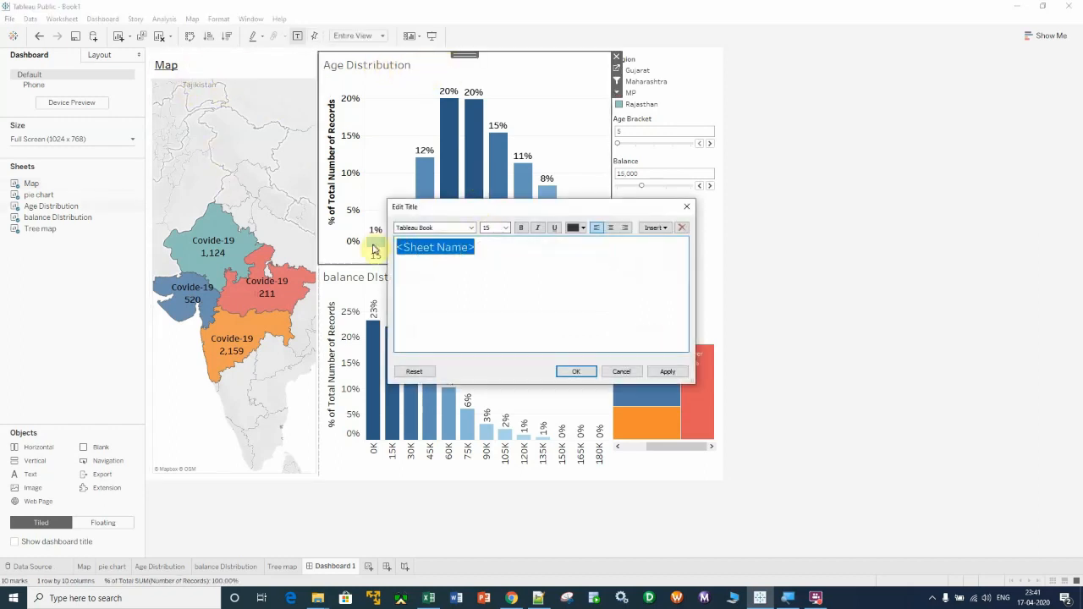
pyautogui.click(554, 228)
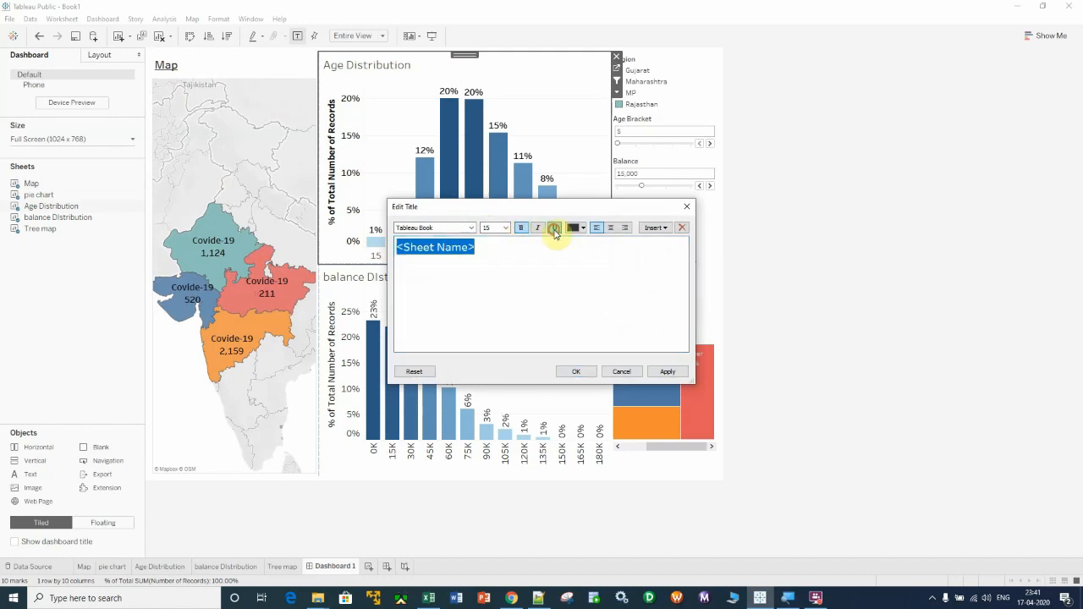
pyautogui.click(666, 372)
pyautogui.click(576, 371)
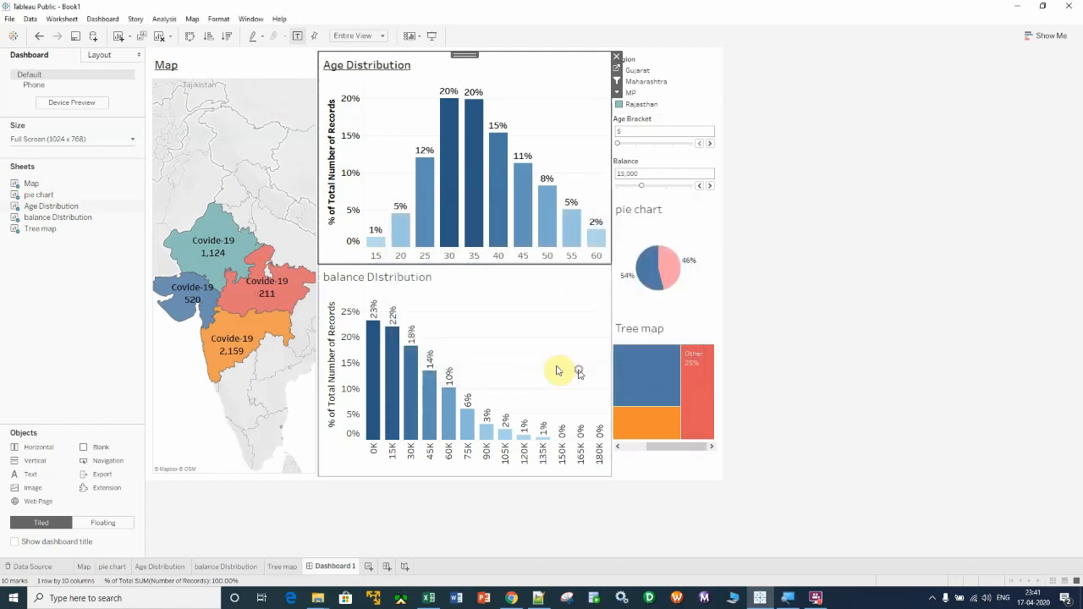
# Apply bold and underline to the title of the balance Distribution chart
pyautogui.doubleClick(450, 283)
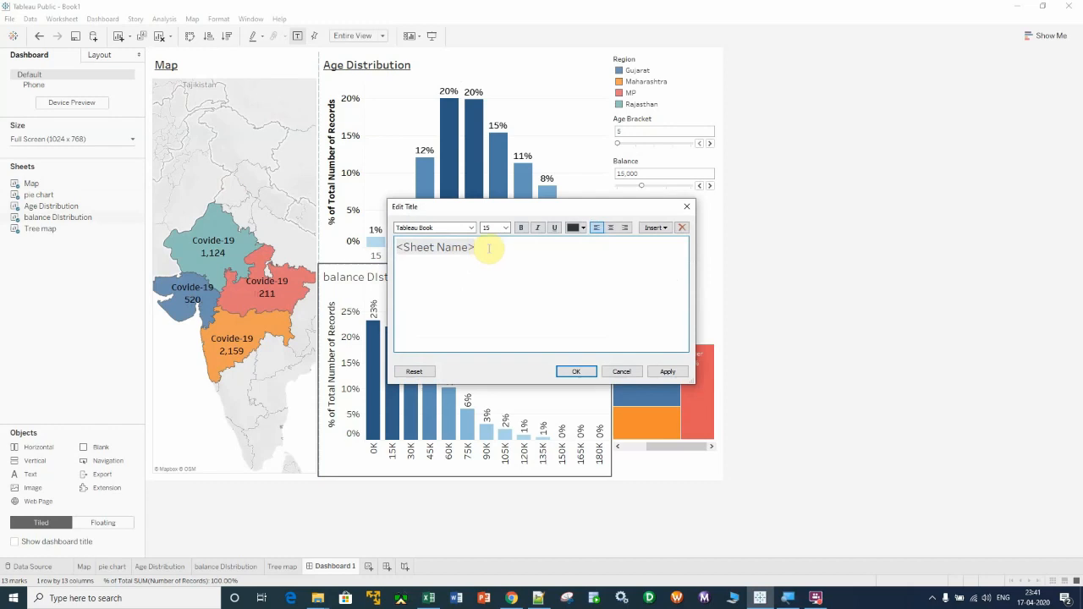
pyautogui.moveTo(490, 247); pyautogui.dragTo(397, 247)
pyautogui.click(522, 228)
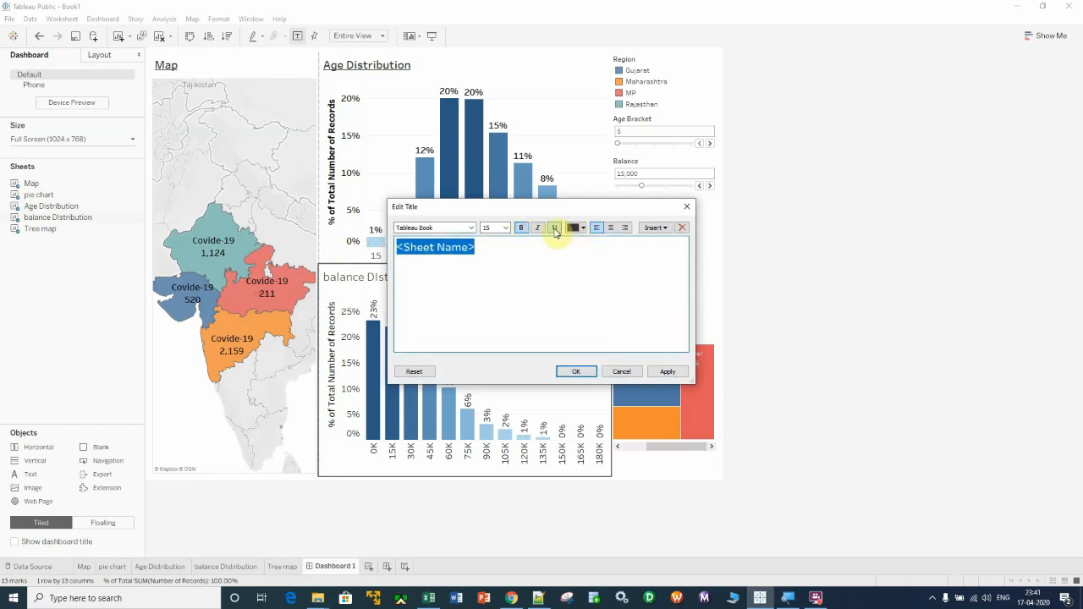
pyautogui.click(578, 372)
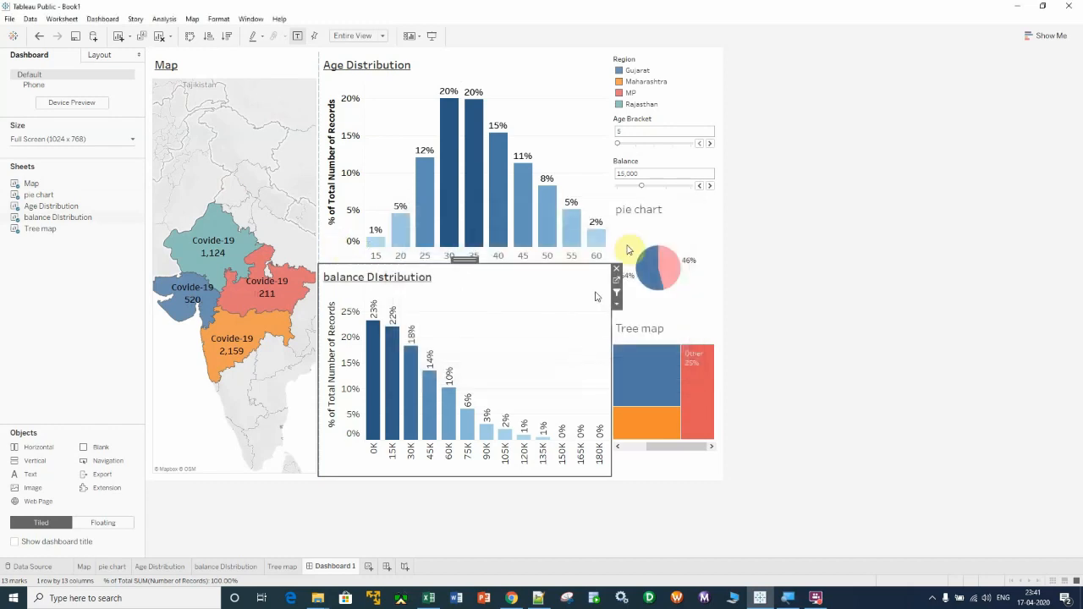
# Format the Region legend's title on the dashboard as size 15, bold and underlined
pyautogui.moveTo(658, 281)
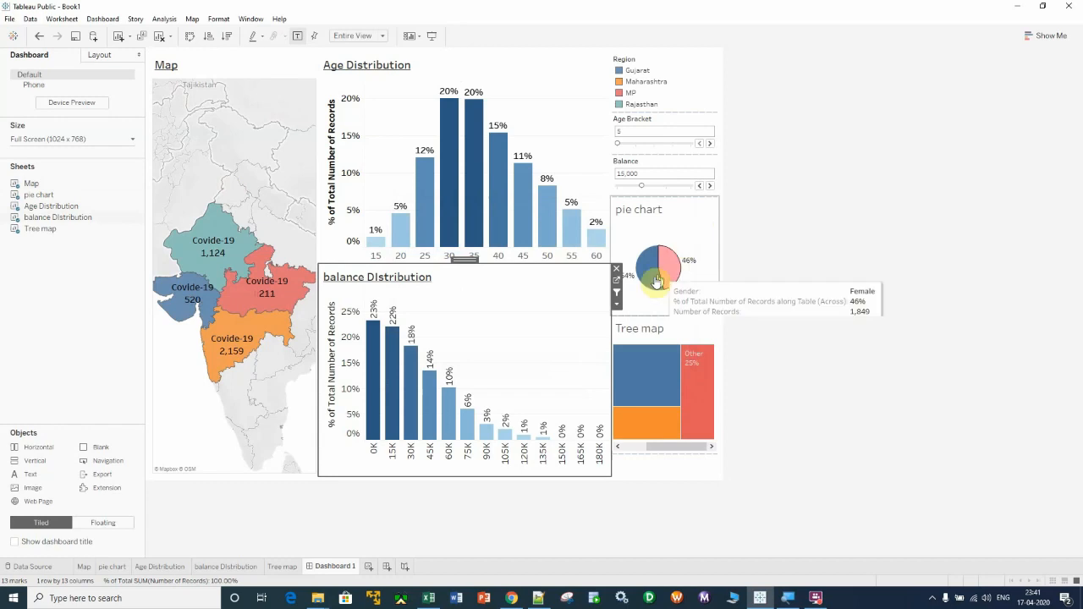
pyautogui.click(669, 448)
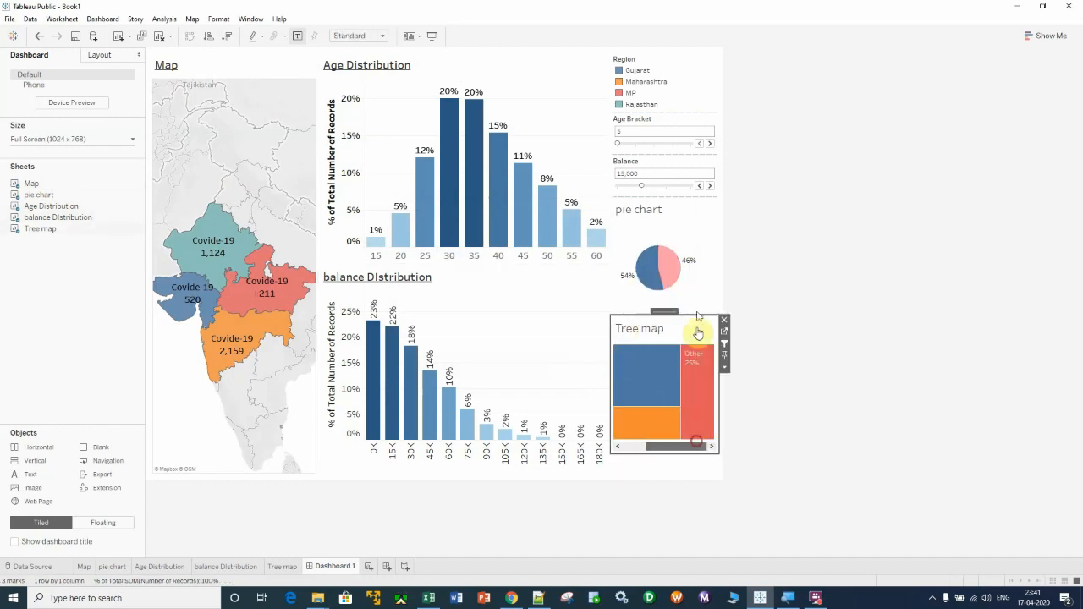
pyautogui.doubleClick(648, 65)
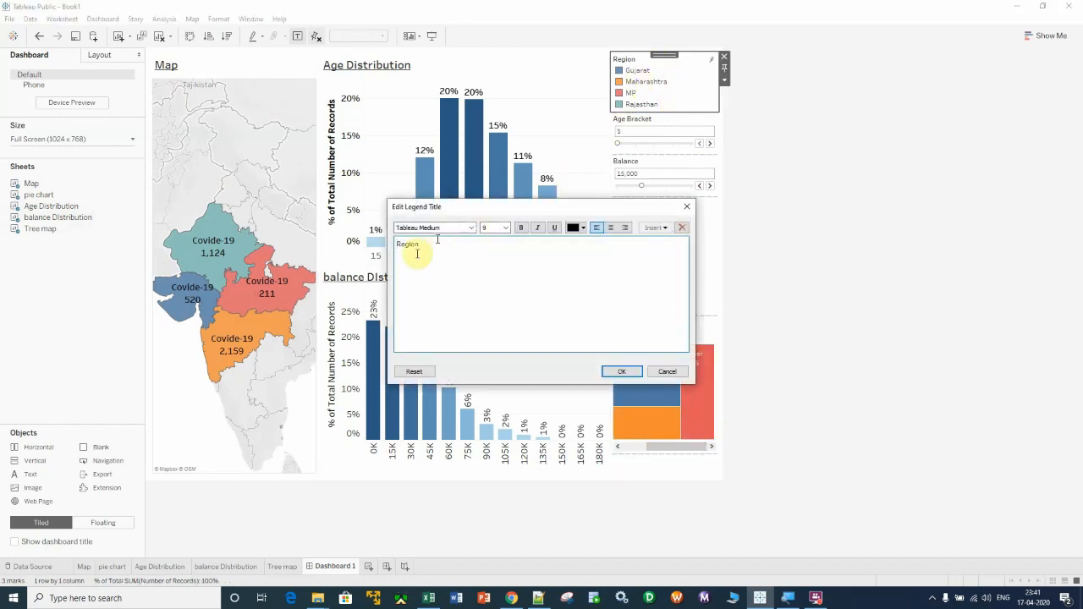
pyautogui.doubleClick(415, 244)
pyautogui.click(507, 228)
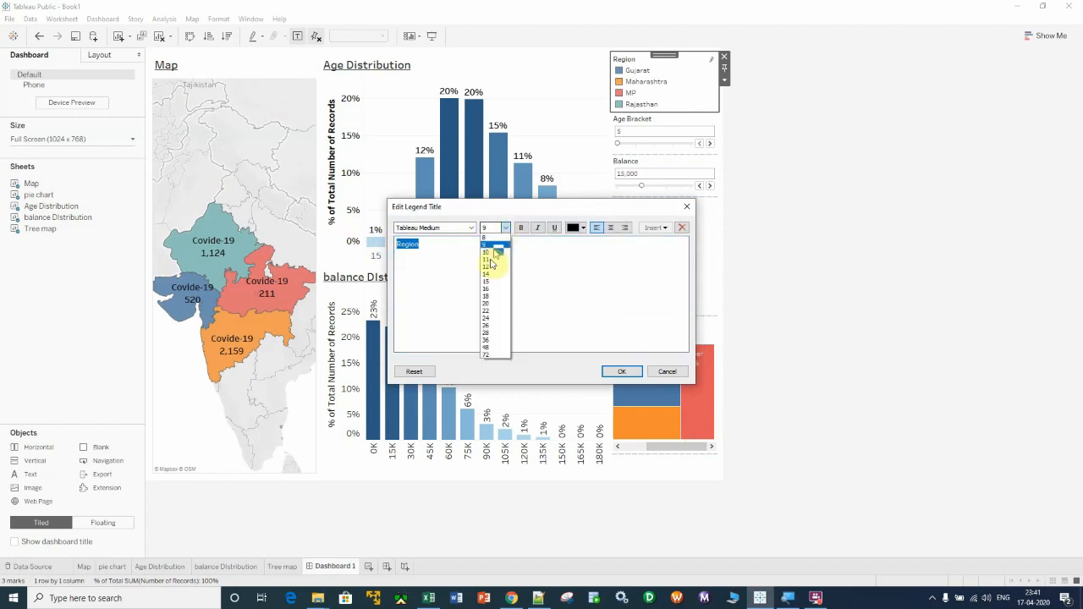
pyautogui.click(491, 282)
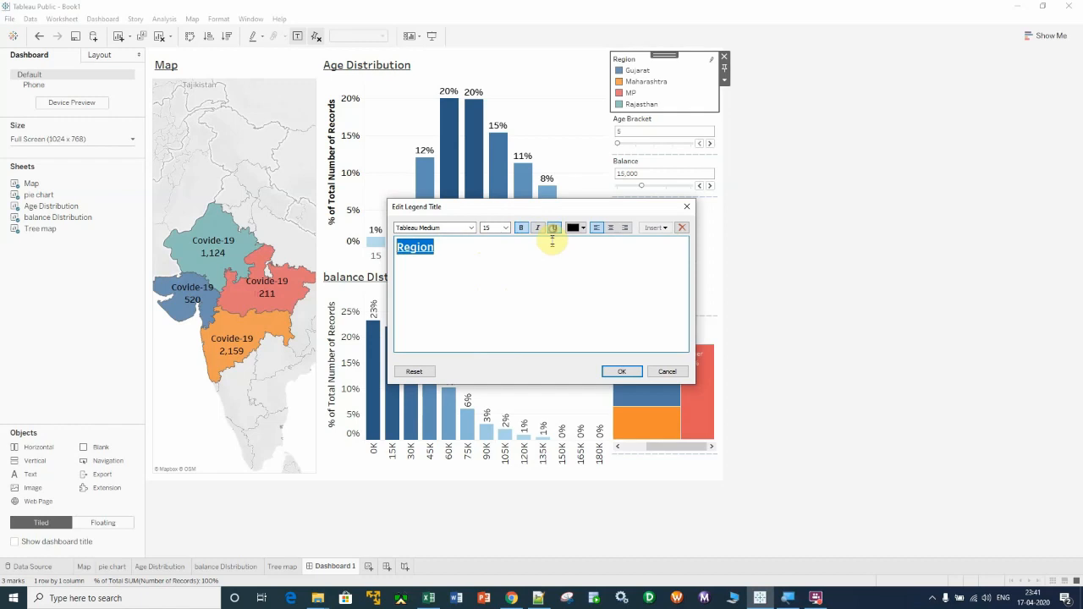
pyautogui.click(622, 372)
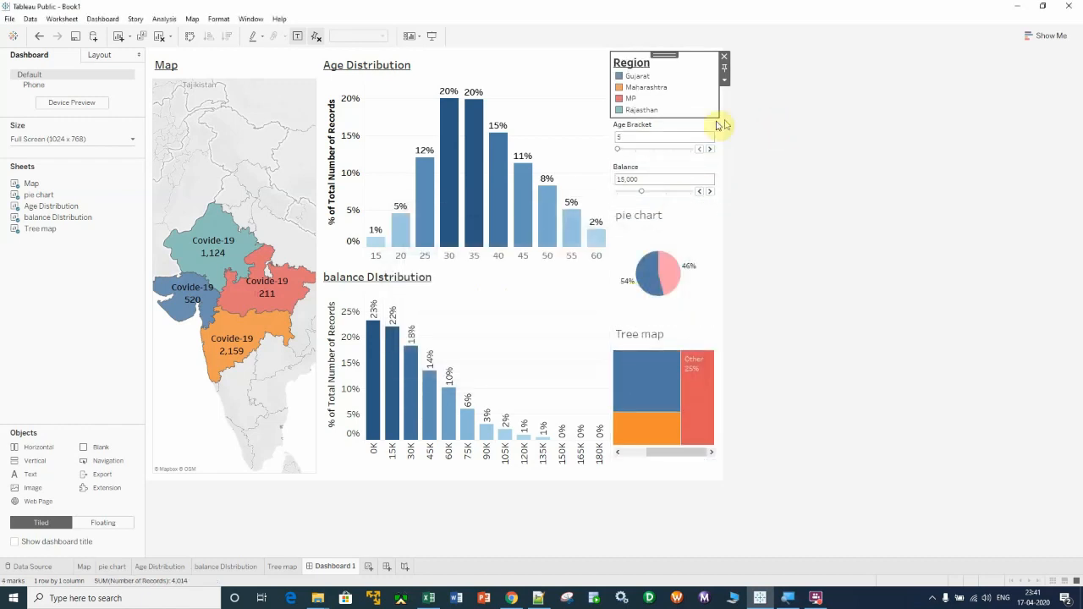
# Set the Age Bracket control's title to size 15 with bold and underline
pyautogui.doubleClick(658, 128)
pyautogui.moveTo(453, 242); pyautogui.dragTo(396, 244)
pyautogui.click(505, 227)
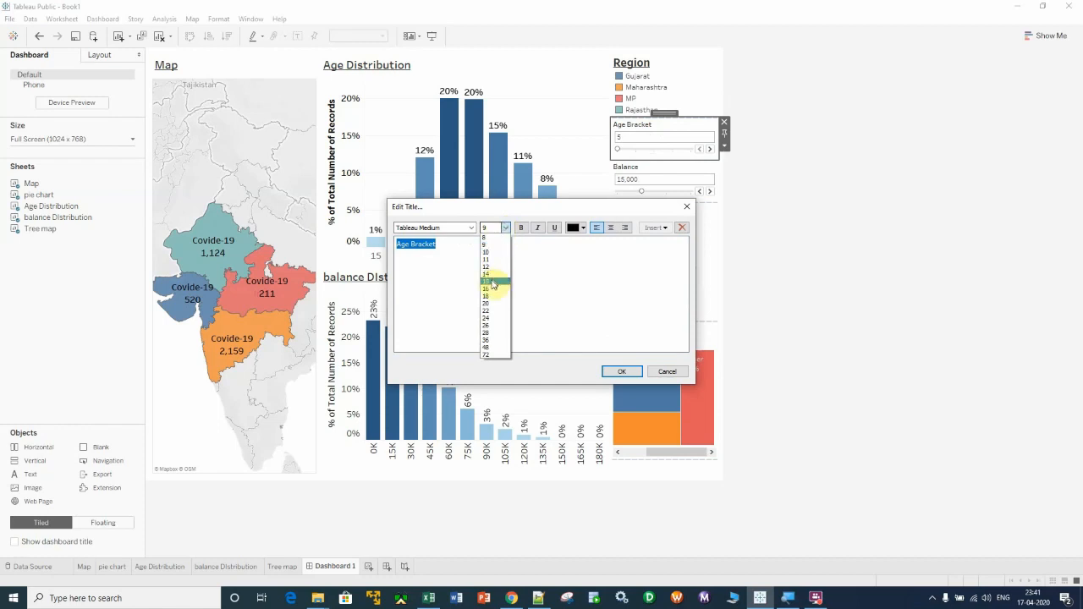
pyautogui.click(494, 282)
pyautogui.click(519, 230)
pyautogui.click(556, 228)
pyautogui.click(623, 371)
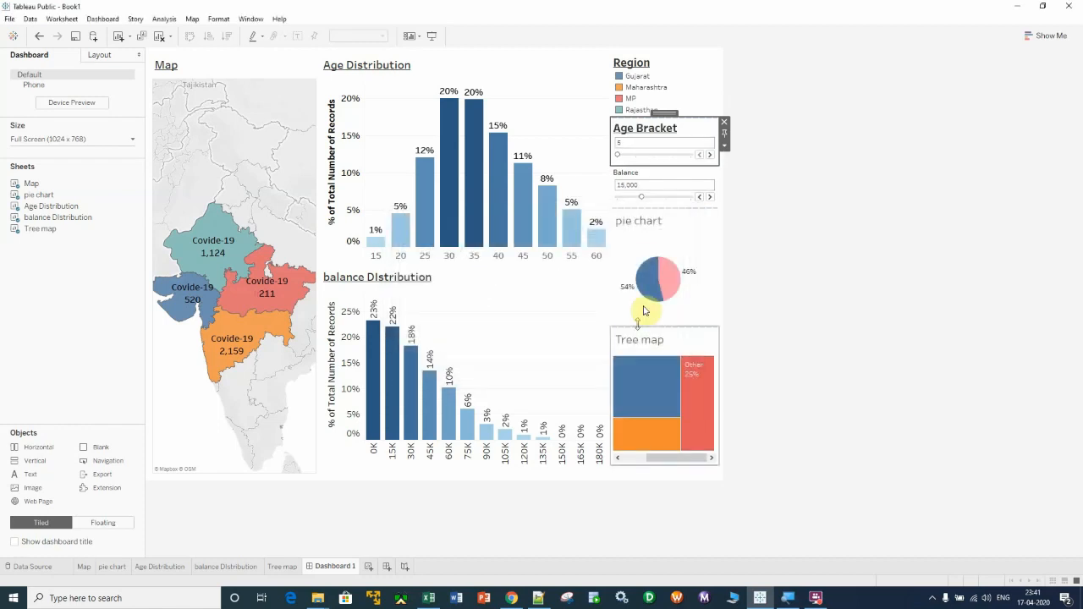
# Make the Balance control's title size 15, bold and underlined
pyautogui.doubleClick(643, 176)
pyautogui.moveTo(424, 243); pyautogui.dragTo(408, 243)
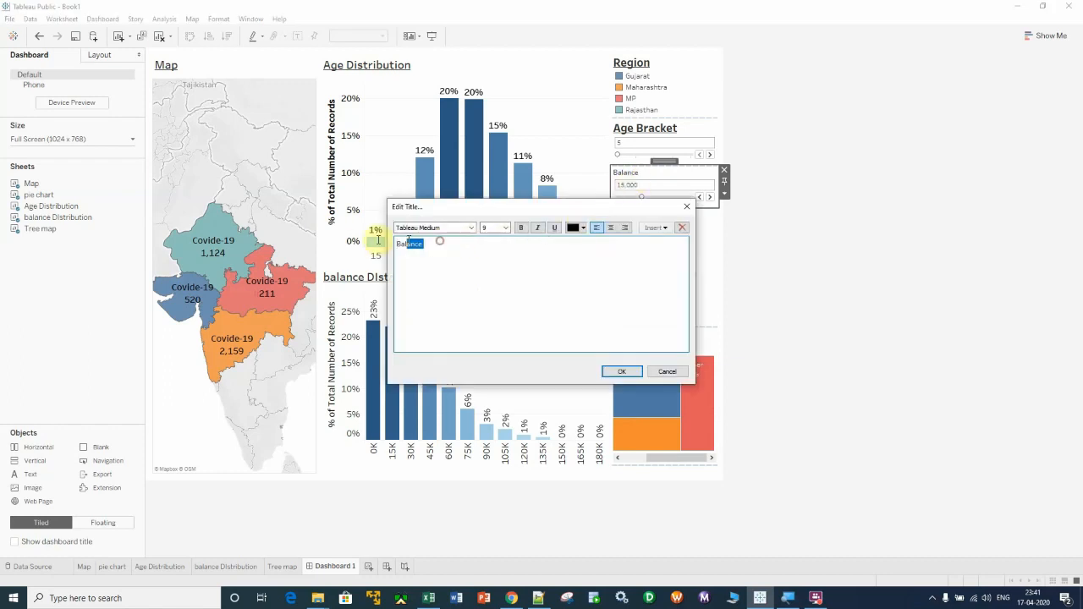
pyautogui.click(500, 227)
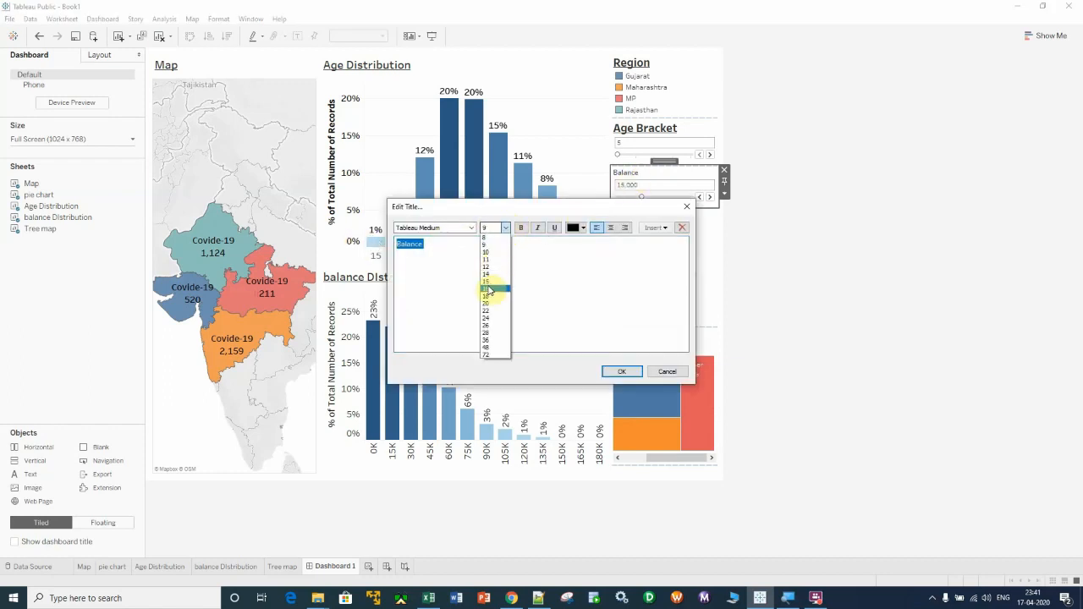
pyautogui.click(495, 282)
pyautogui.click(521, 226)
pyautogui.click(618, 371)
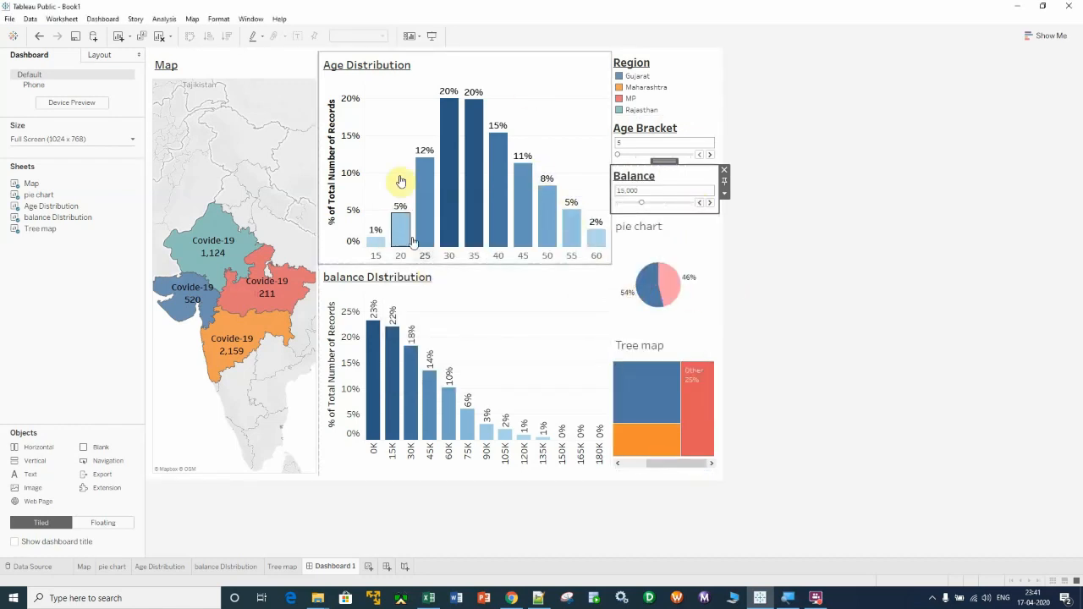
# Apply bold and underline to the pie chart's title on the dashboard, keeping size 15
pyautogui.doubleClick(648, 228)
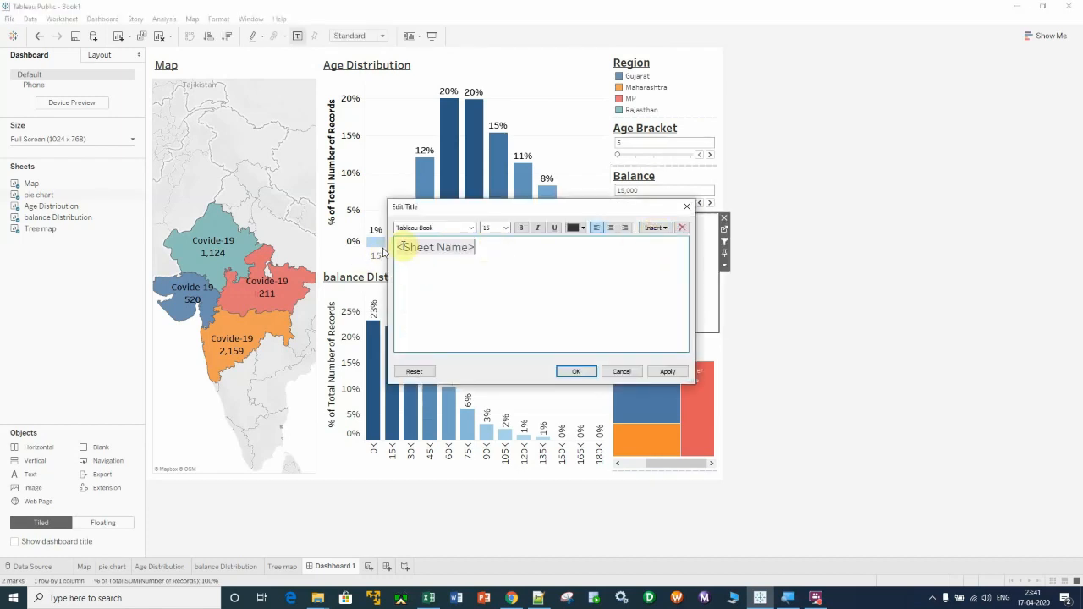
pyautogui.moveTo(478, 247); pyautogui.dragTo(404, 252)
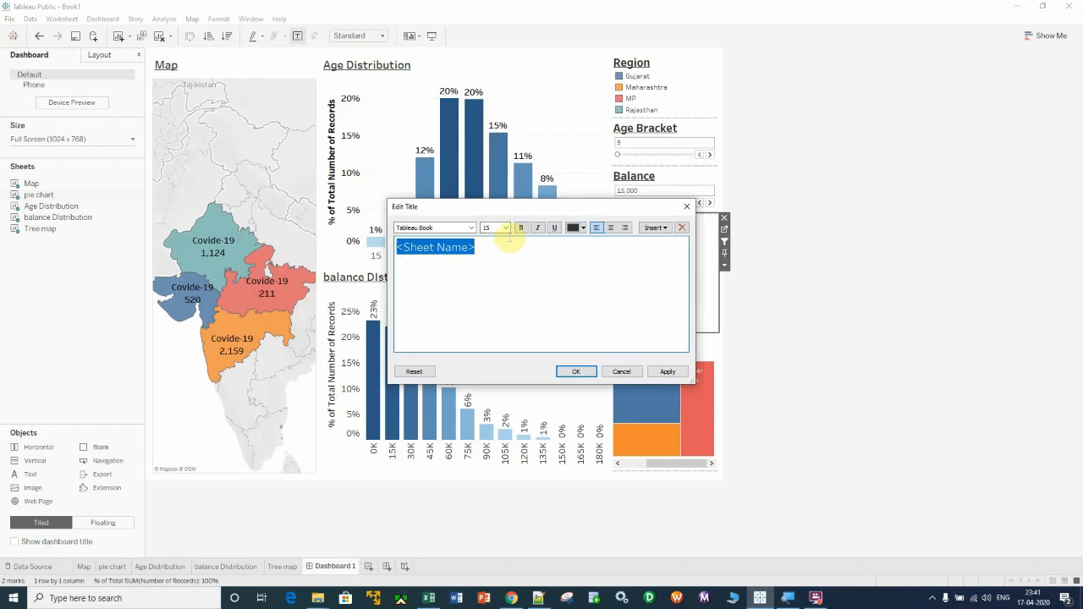
pyautogui.click(505, 228)
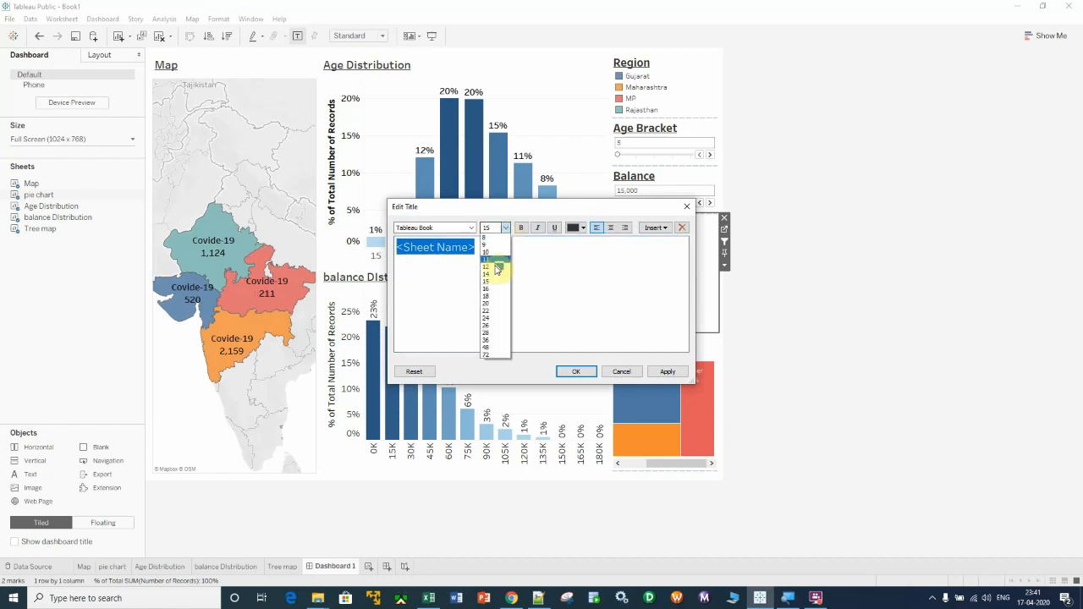
pyautogui.click(493, 282)
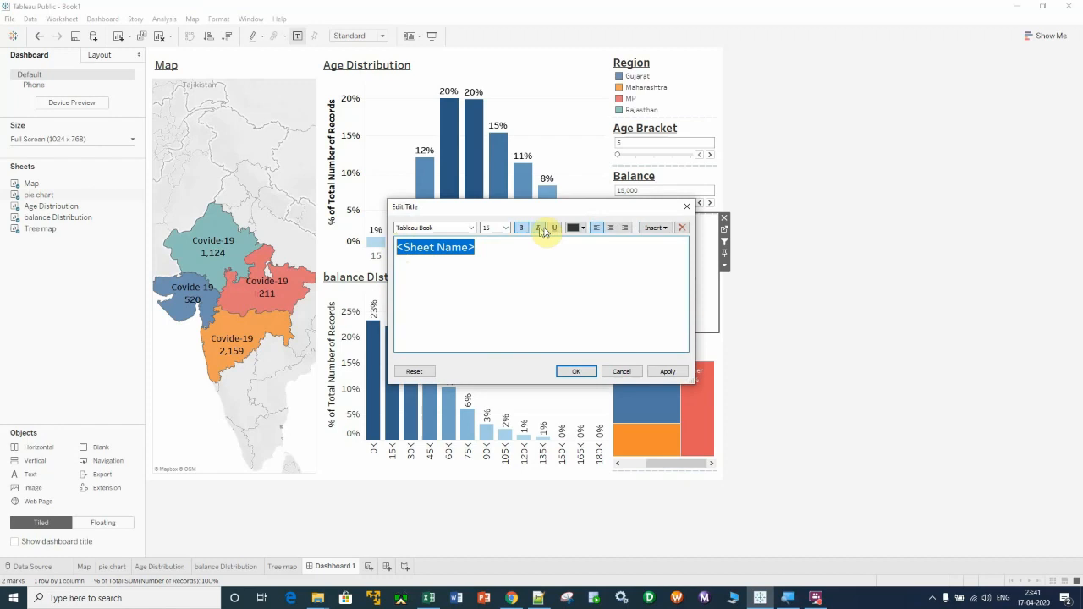
pyautogui.click(576, 372)
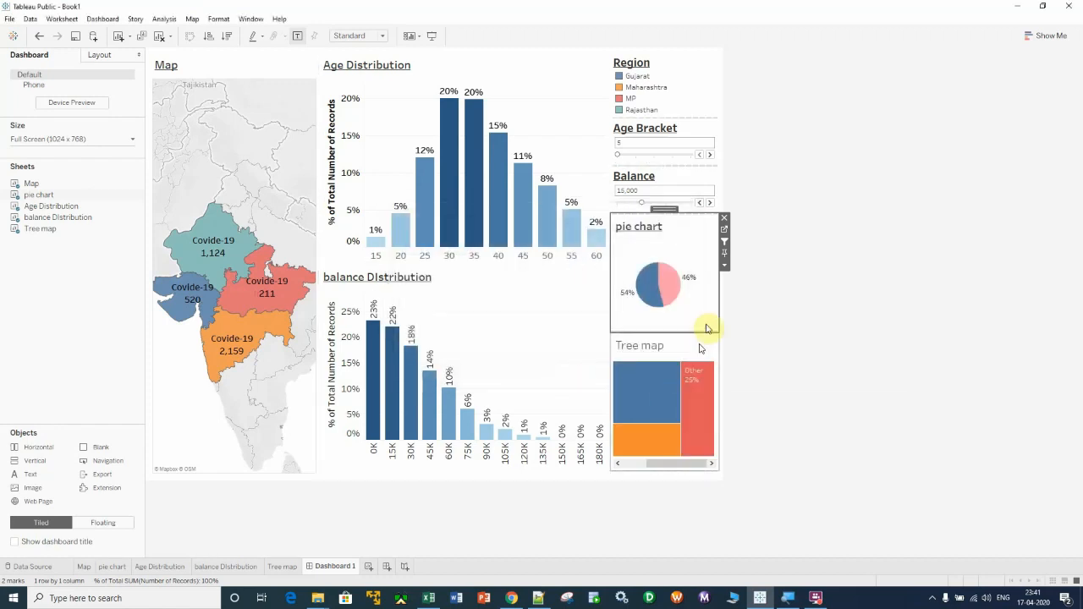
# Format the Tree map's title on the dashboard as bold and underlined at size 15
pyautogui.doubleClick(669, 359)
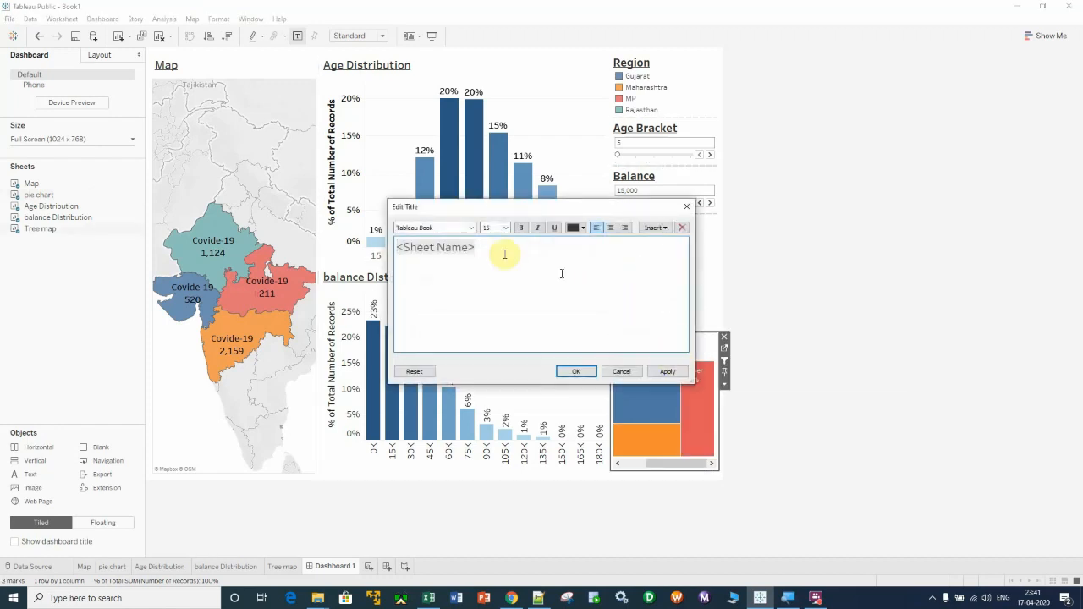
pyautogui.moveTo(490, 248); pyautogui.dragTo(409, 240)
pyautogui.click(505, 227)
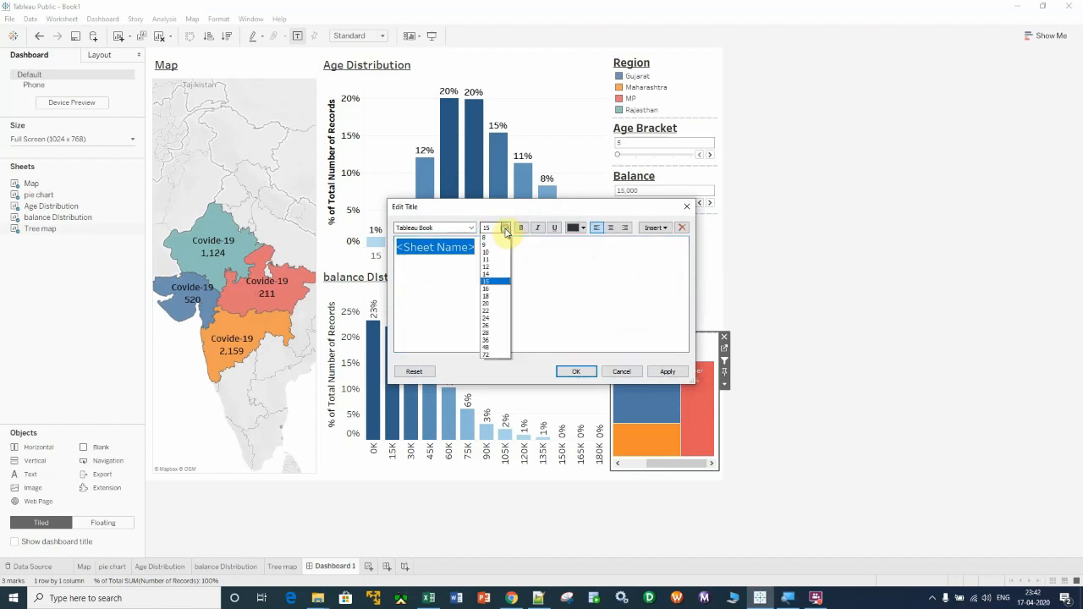
pyautogui.click(508, 264)
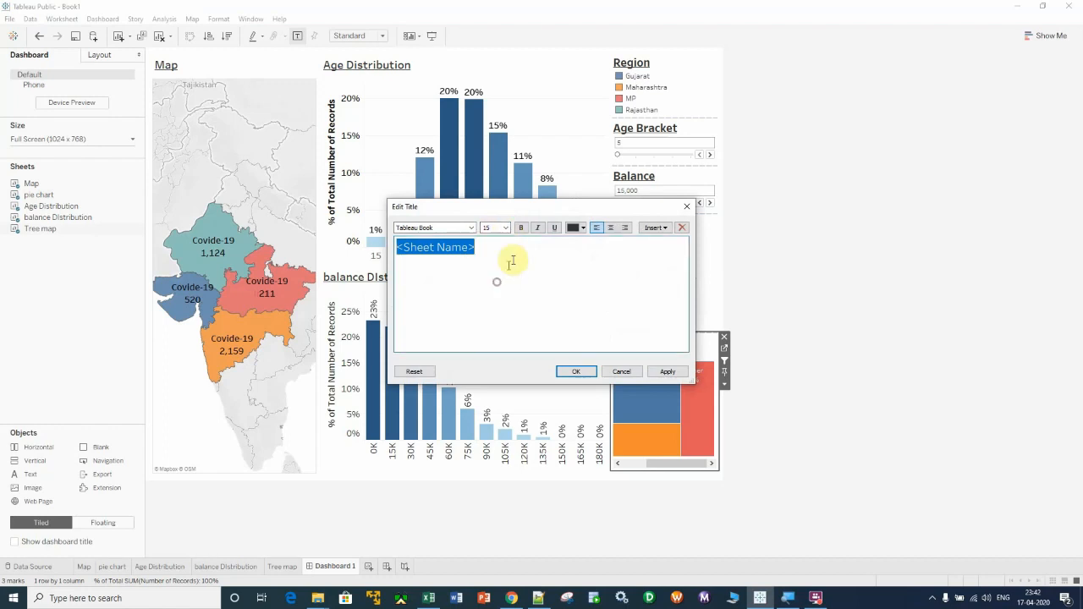
pyautogui.click(555, 229)
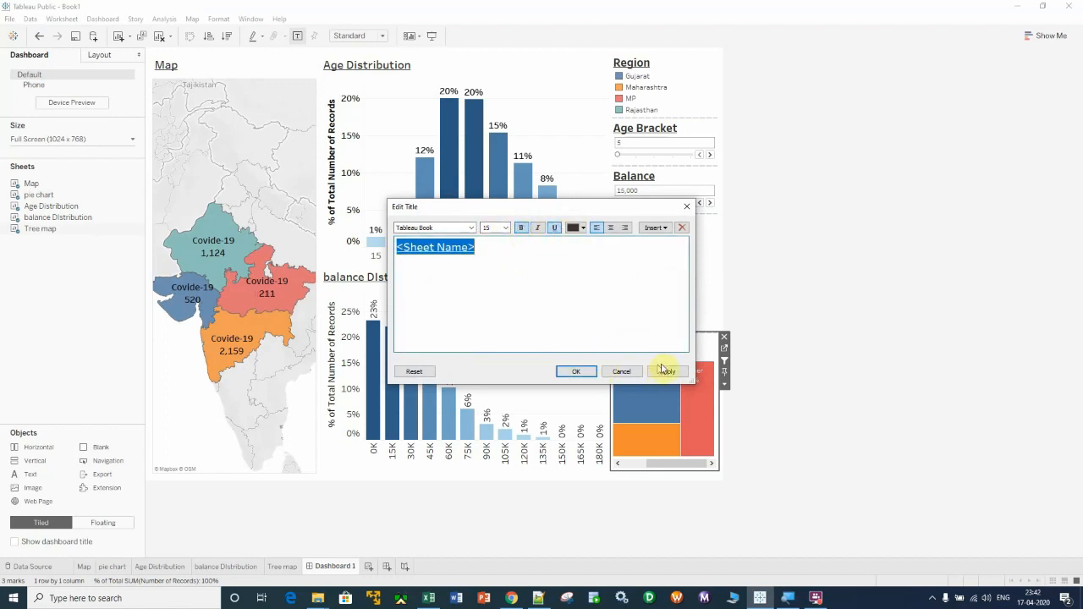
pyautogui.click(576, 371)
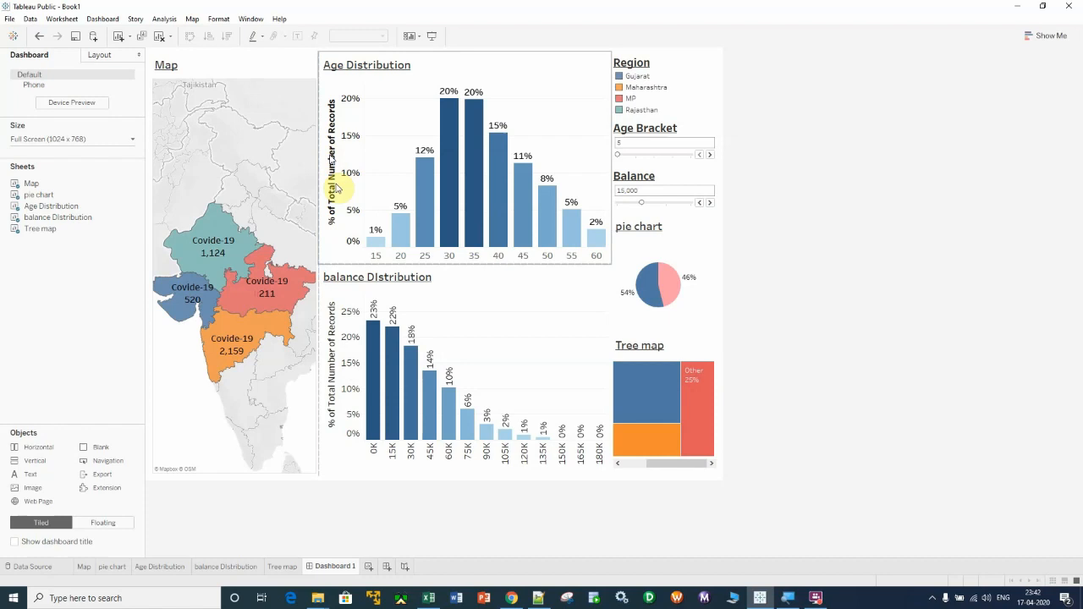
# Make the worksheet font bold on the balance Distribution sheet and return to the dashboard
pyautogui.click(511, 346)
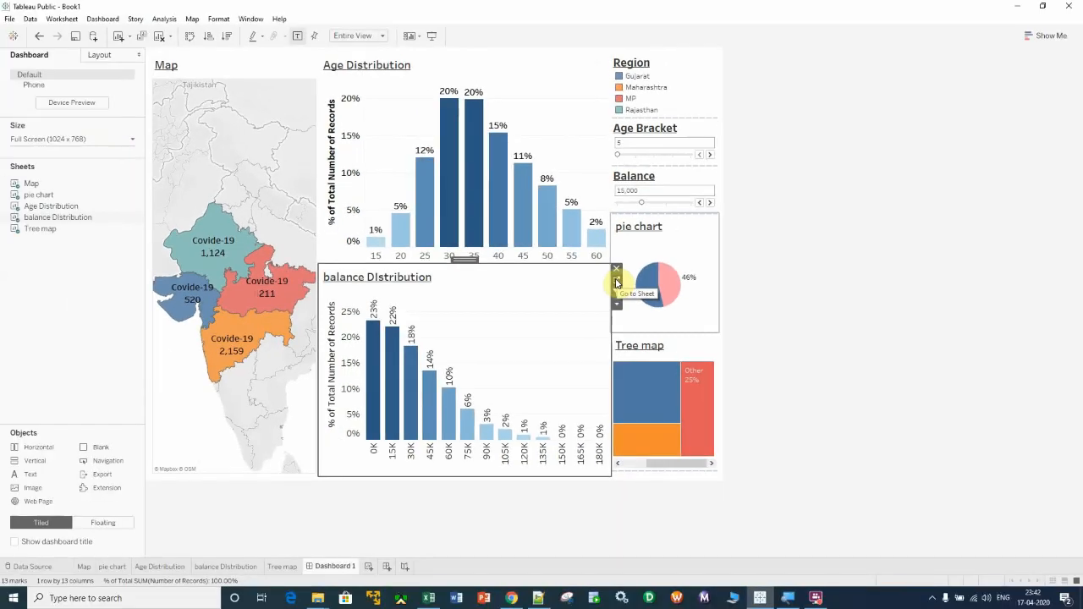
pyautogui.click(616, 282)
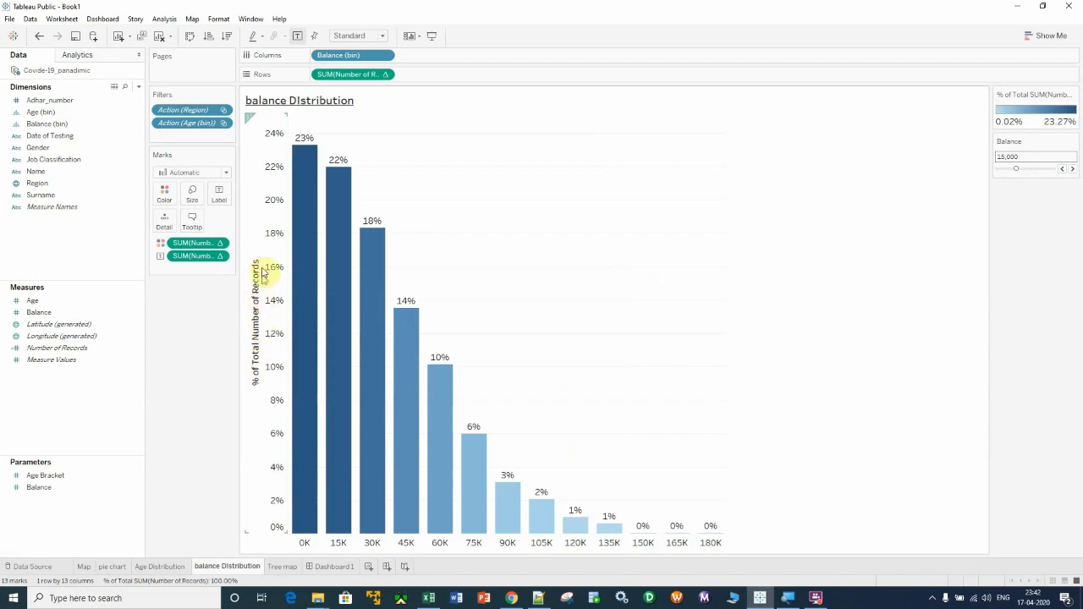
pyautogui.rightClick(517, 225)
pyautogui.click(550, 272)
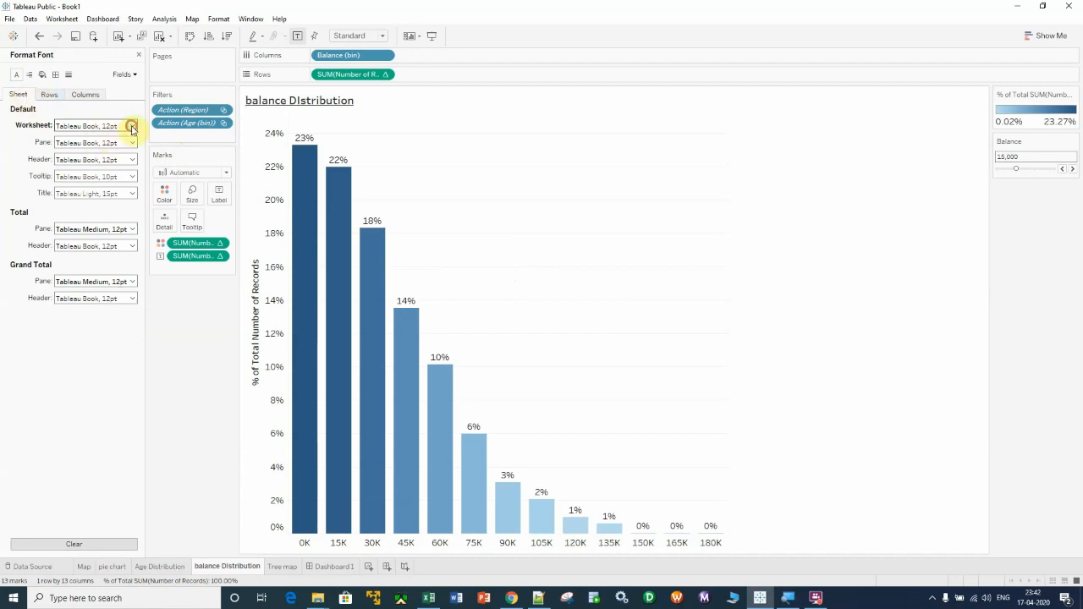
pyautogui.click(131, 126)
pyautogui.click(99, 159)
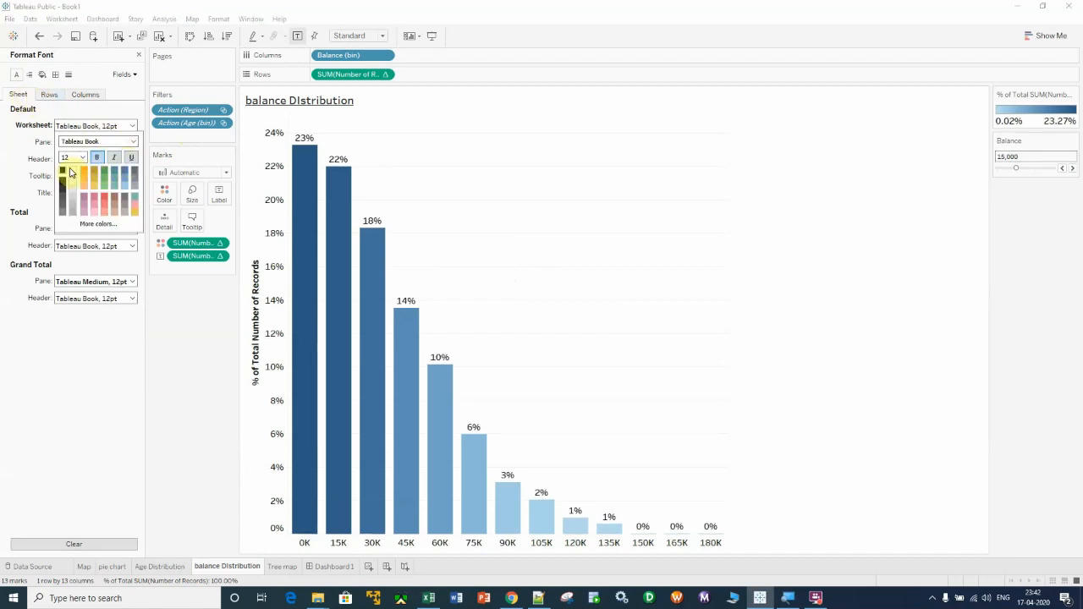
pyautogui.click(636, 245)
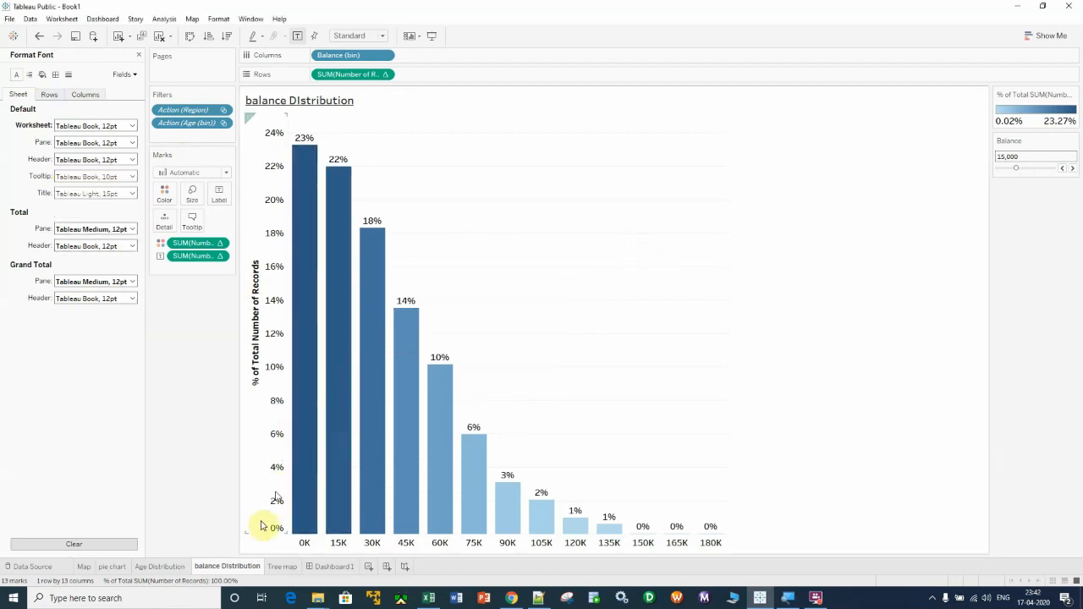
pyautogui.click(332, 567)
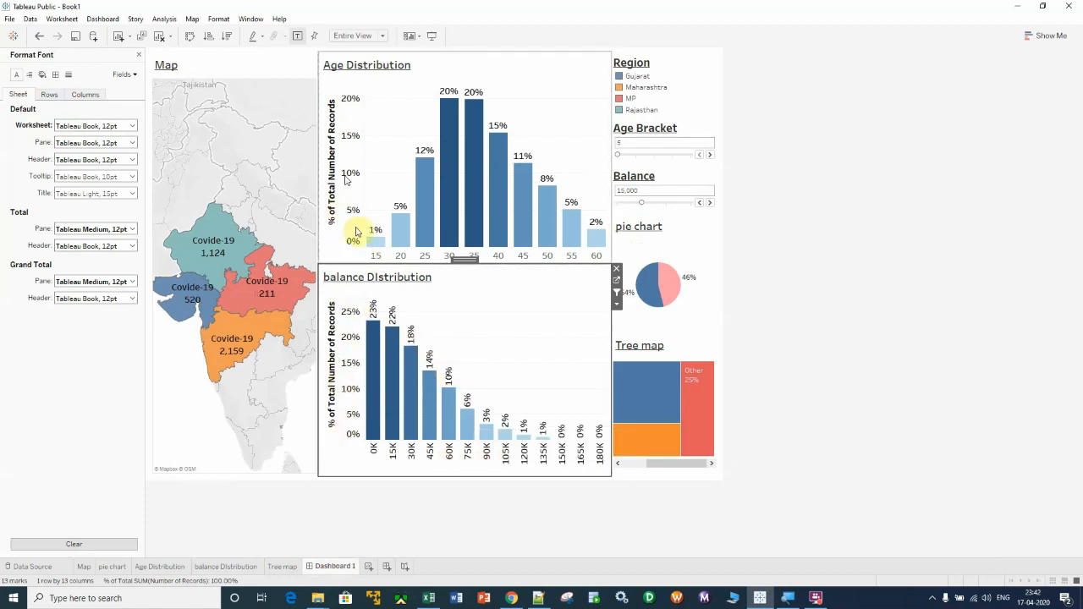
pyautogui.click(772, 326)
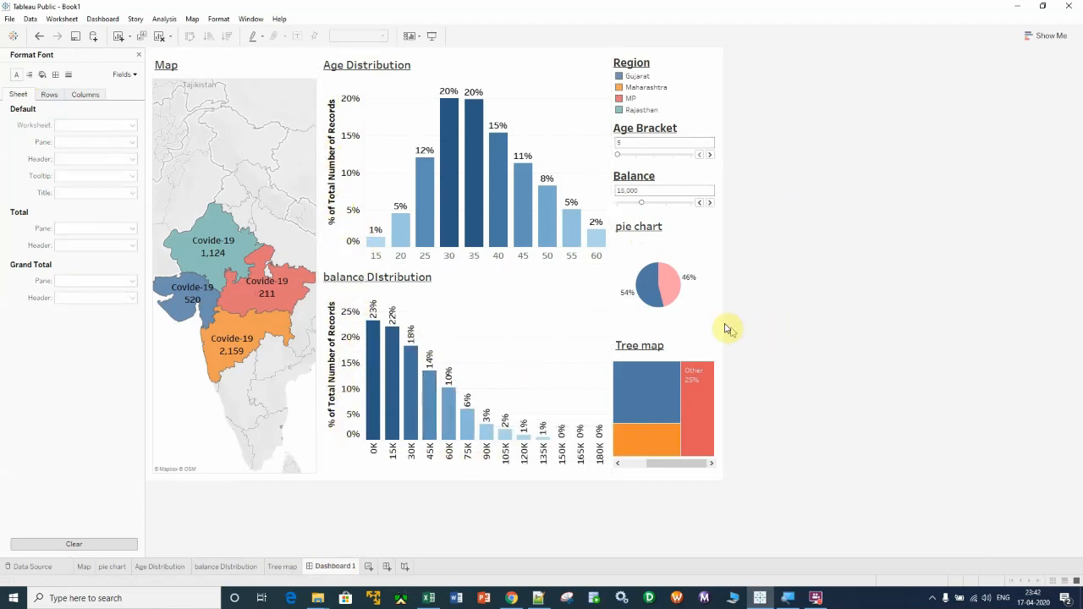
# Open the pie chart sheet from the dashboard and set its worksheet font to 12 pt, bold and black
pyautogui.click(675, 243)
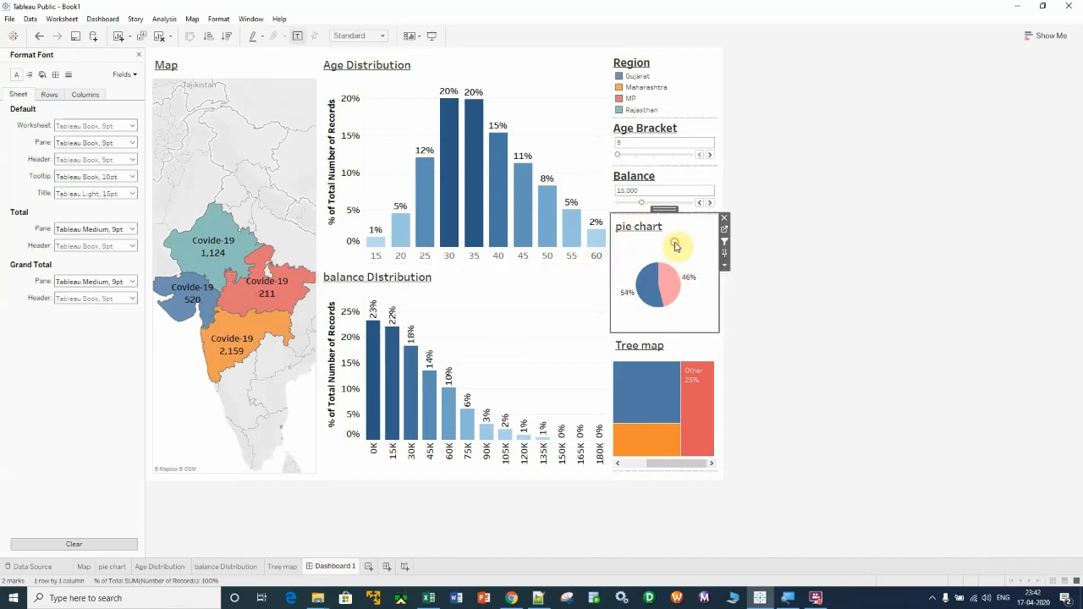
pyautogui.click(725, 230)
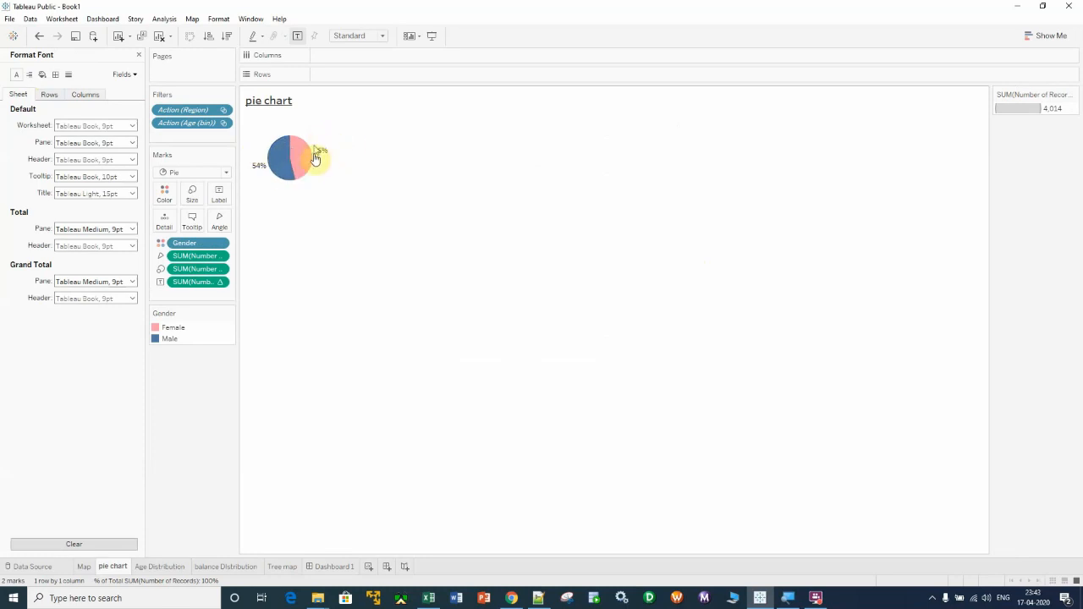
pyautogui.click(290, 151)
pyautogui.rightClick(292, 151)
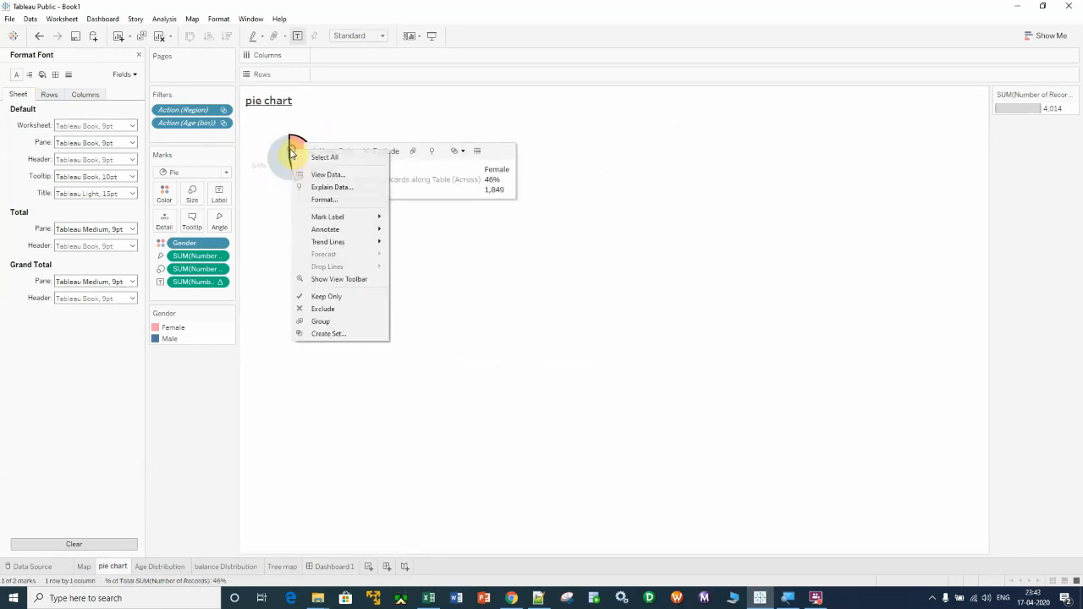
pyautogui.click(328, 201)
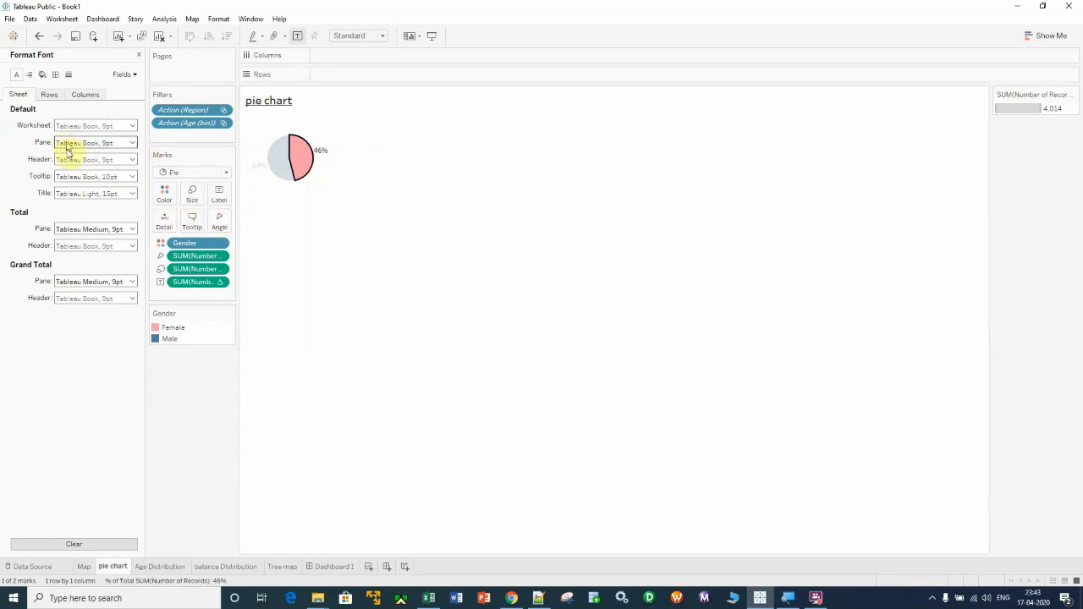
pyautogui.click(132, 127)
pyautogui.click(83, 157)
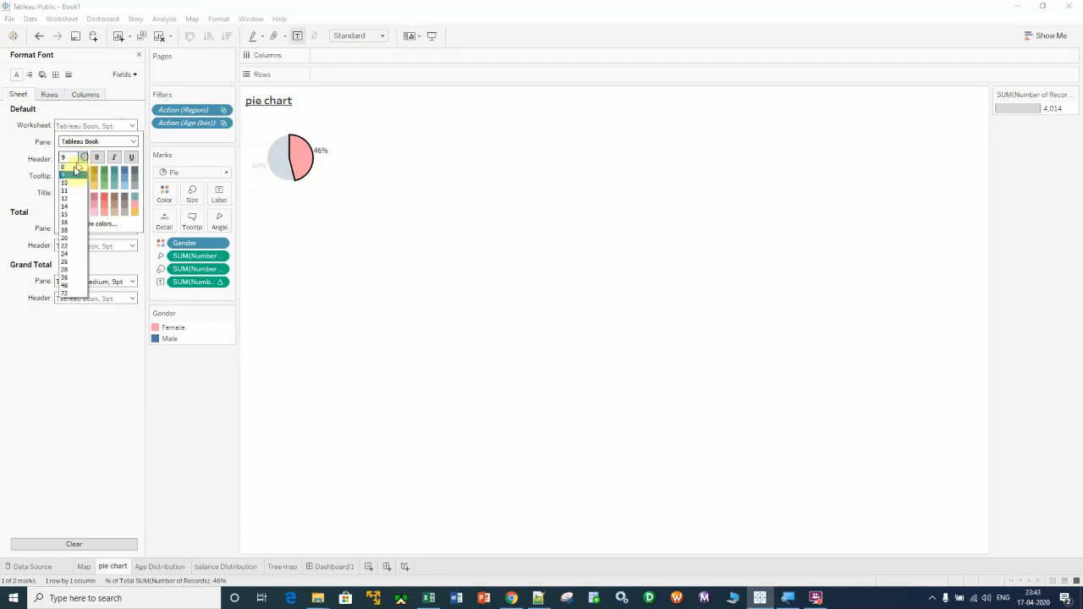
pyautogui.click(68, 196)
pyautogui.click(63, 173)
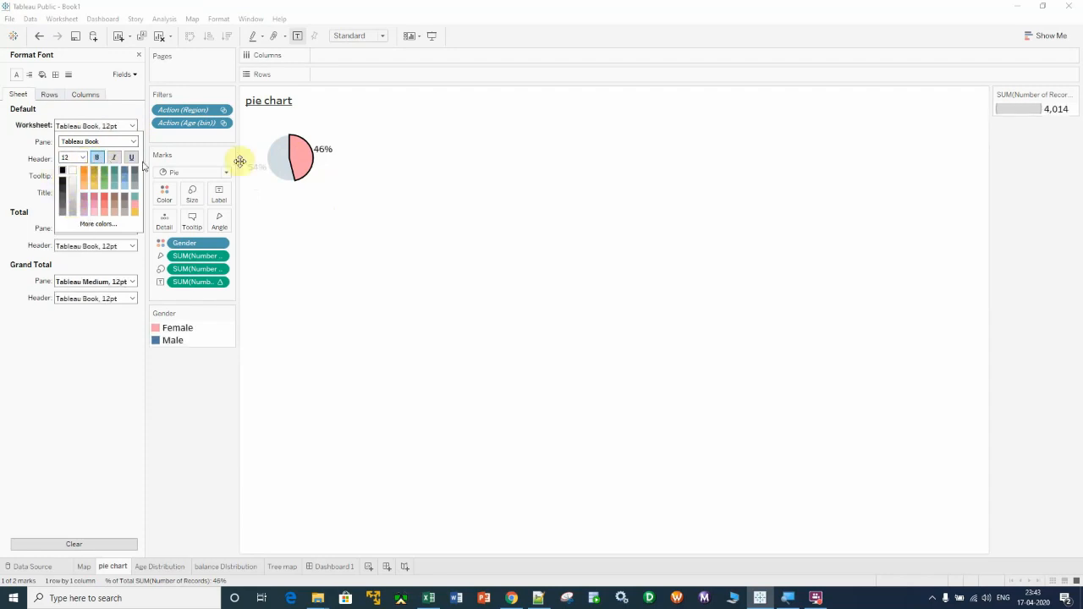
pyautogui.click(304, 165)
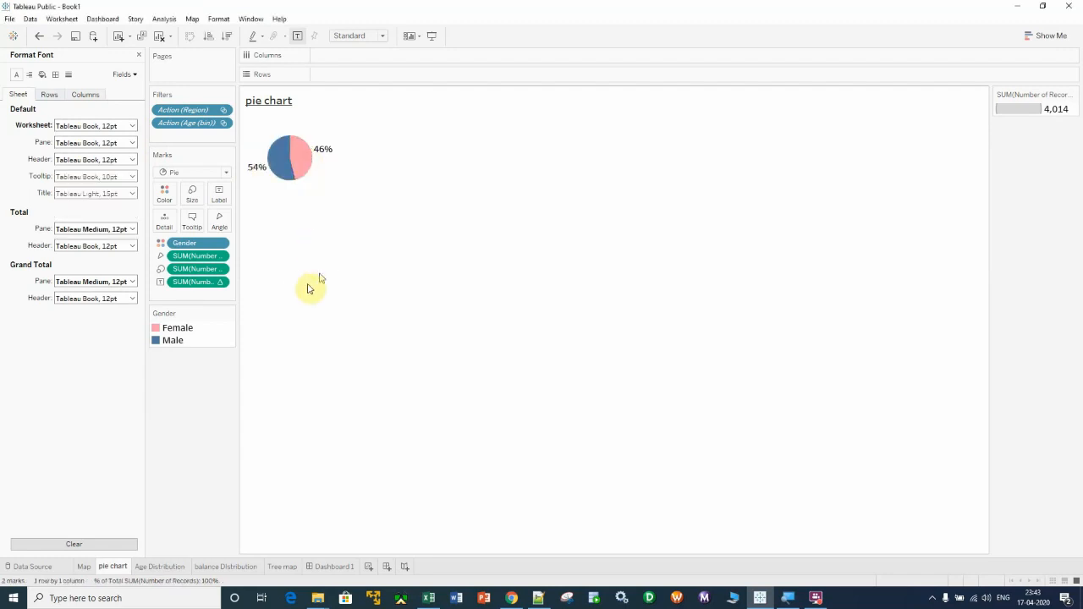
# Return from the pie chart sheet to Dashboard 1 and close the font formatting pane
pyautogui.click(330, 566)
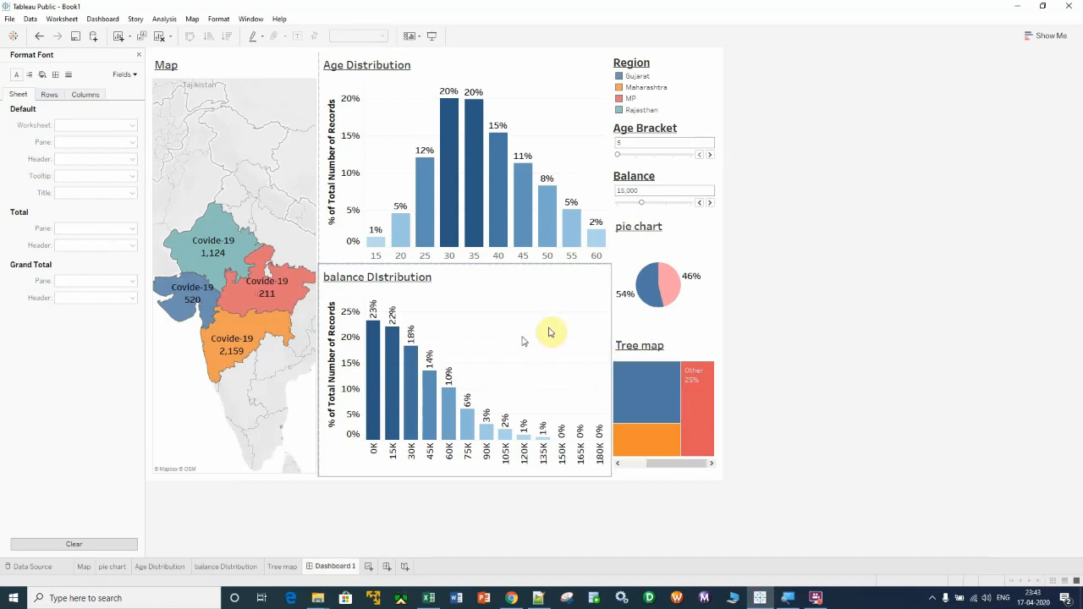
pyautogui.click(138, 58)
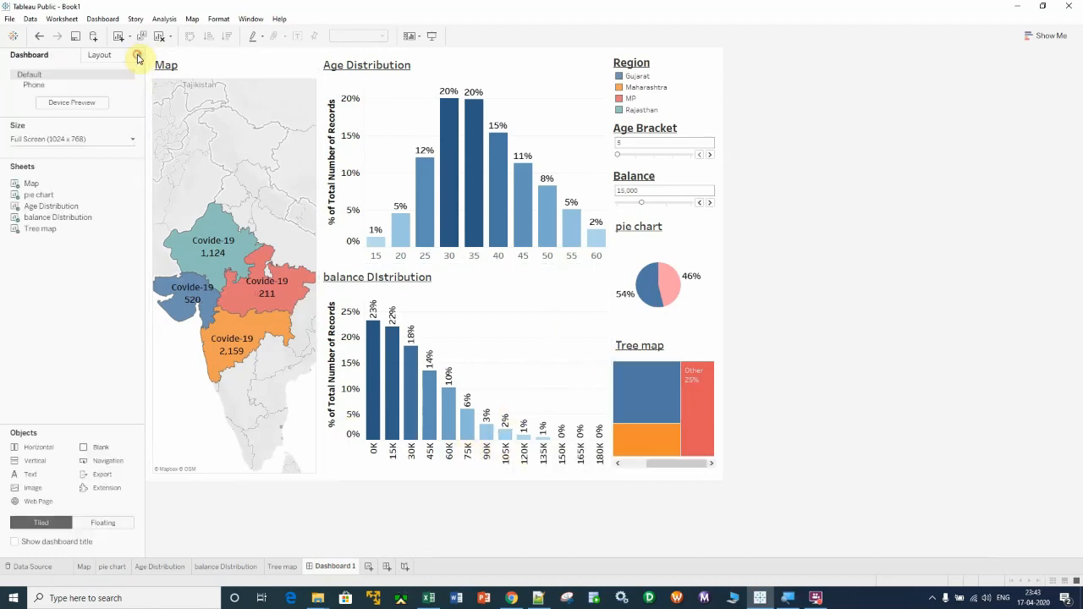
pyautogui.click(169, 262)
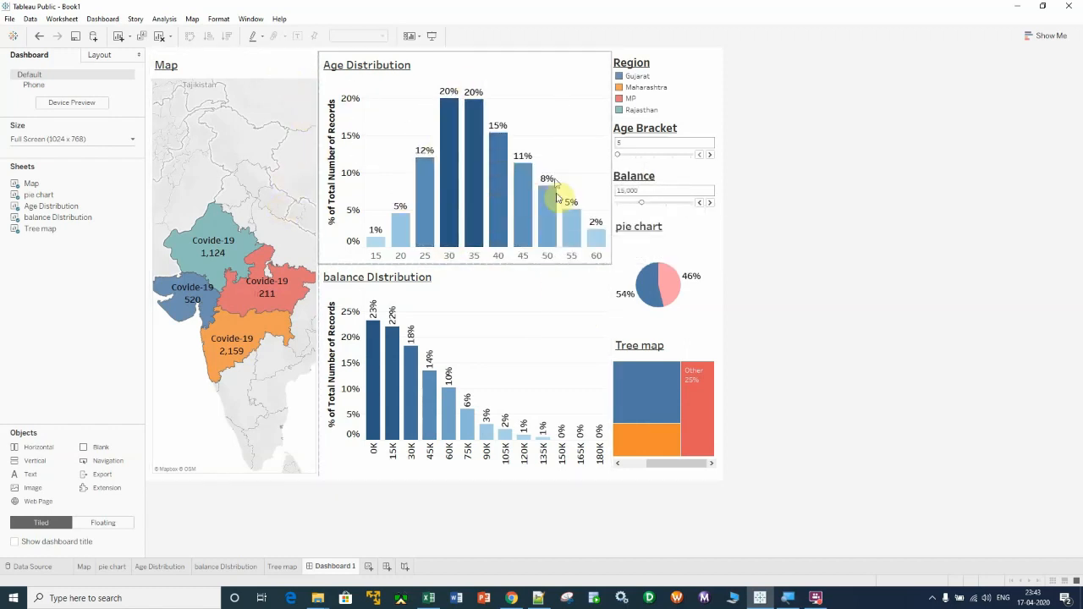
# Turn off tooltips for the Map sheet on the dashboard
pyautogui.click(267, 68)
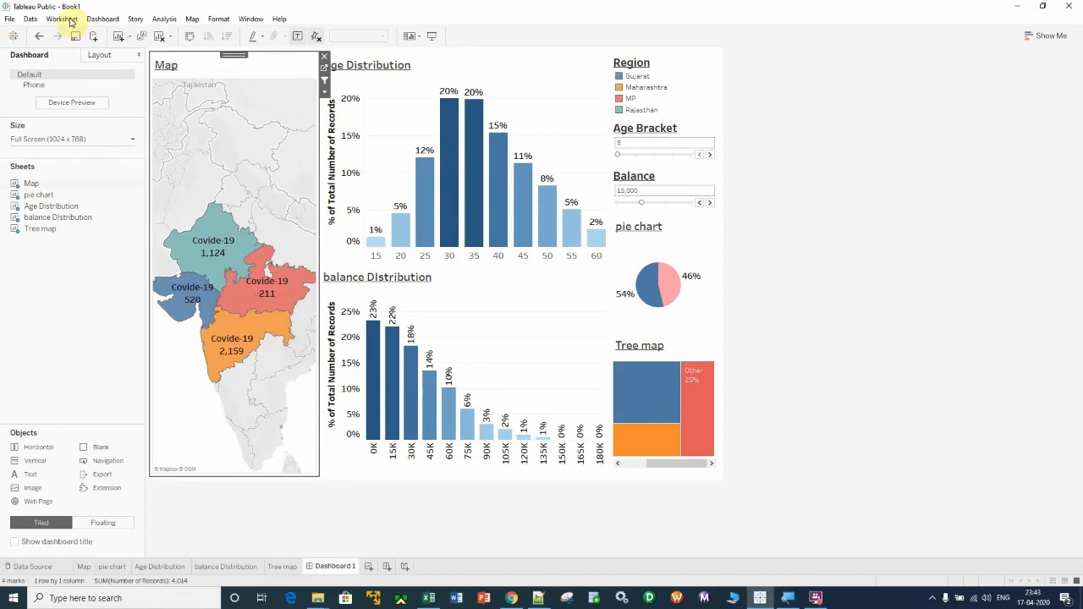
pyautogui.click(61, 19)
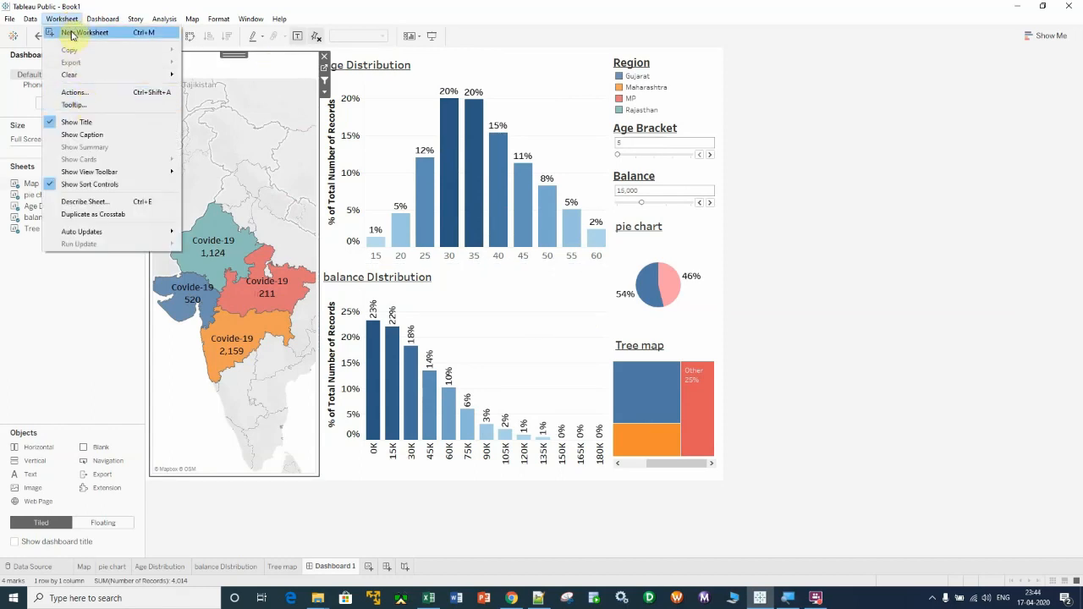
pyautogui.click(79, 105)
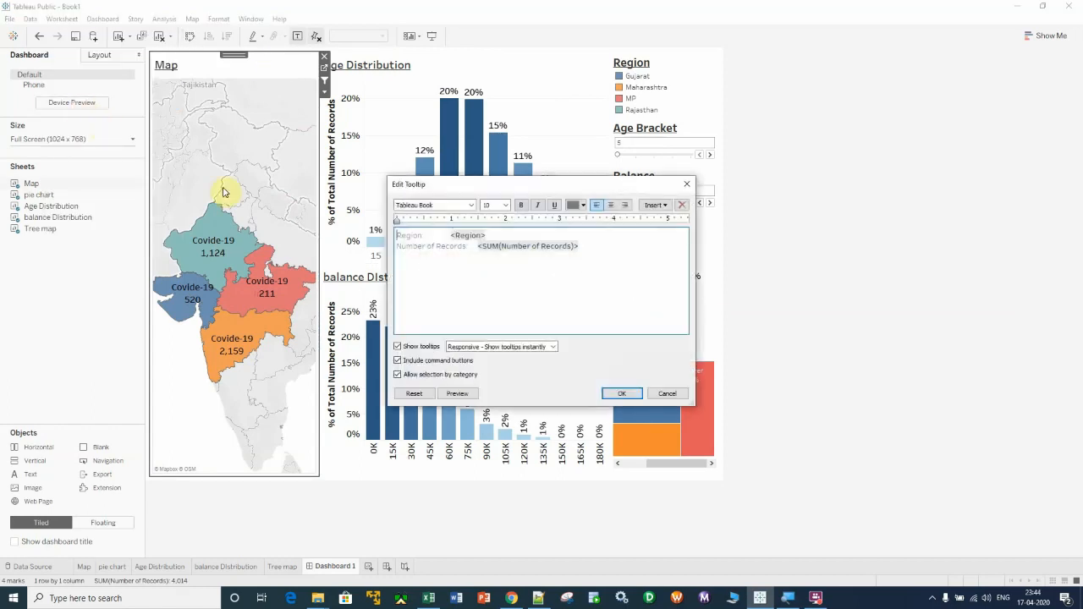
pyautogui.click(396, 346)
pyautogui.click(622, 394)
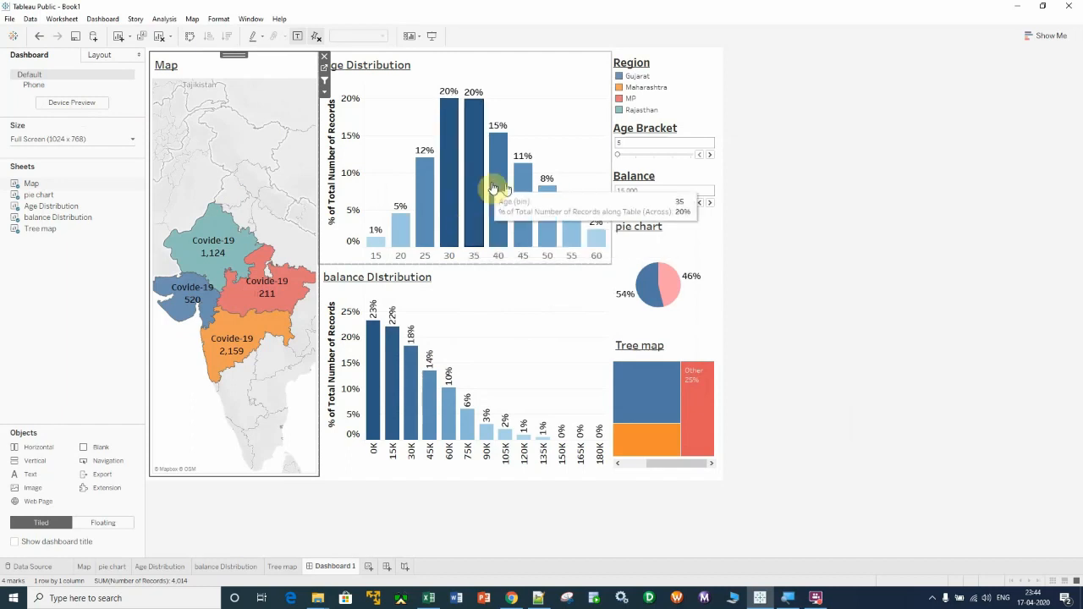
# Turn off tooltips for the Age Distribution chart on the dashboard and clear the selection
pyautogui.click(548, 89)
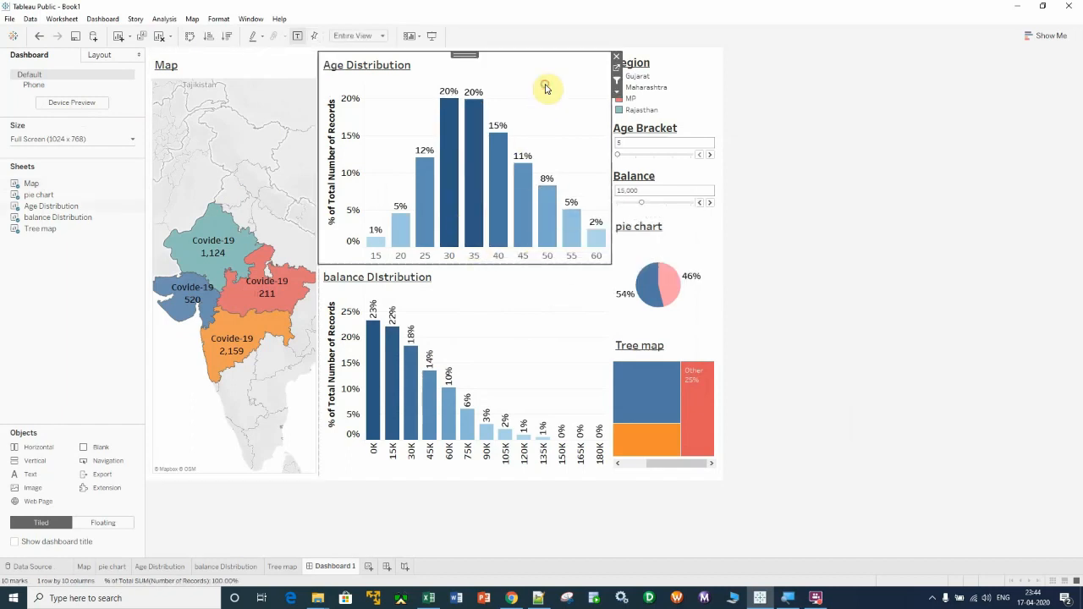
pyautogui.click(62, 19)
pyautogui.click(77, 105)
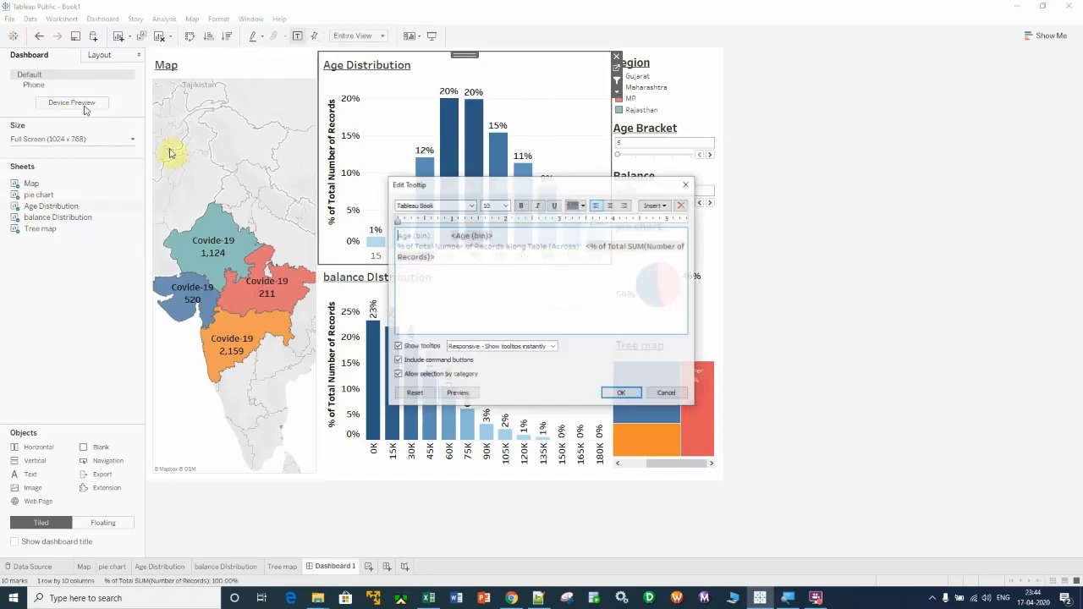
pyautogui.click(397, 346)
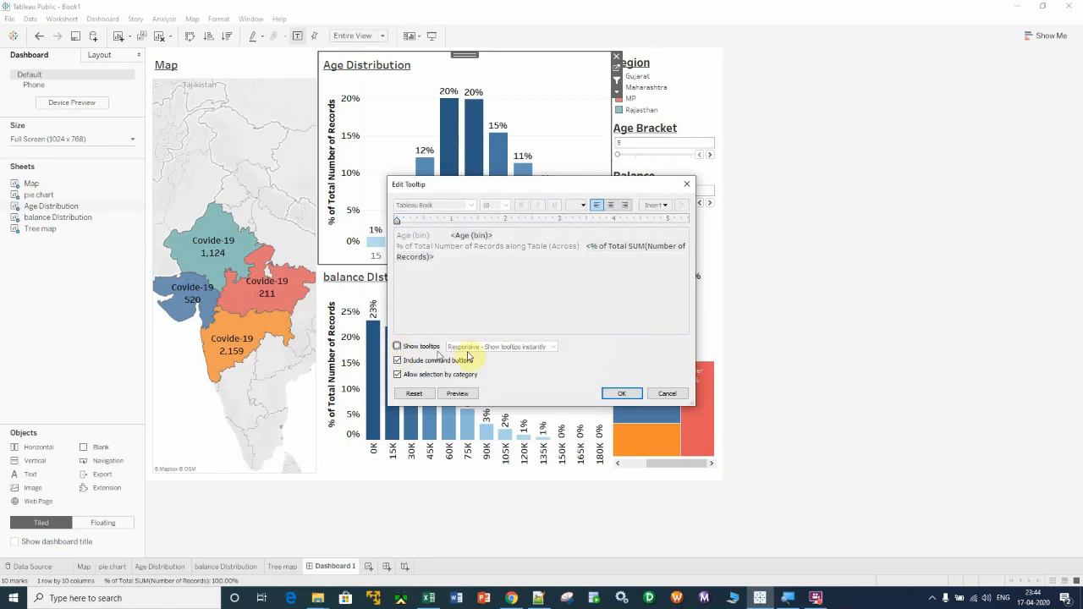
pyautogui.click(621, 394)
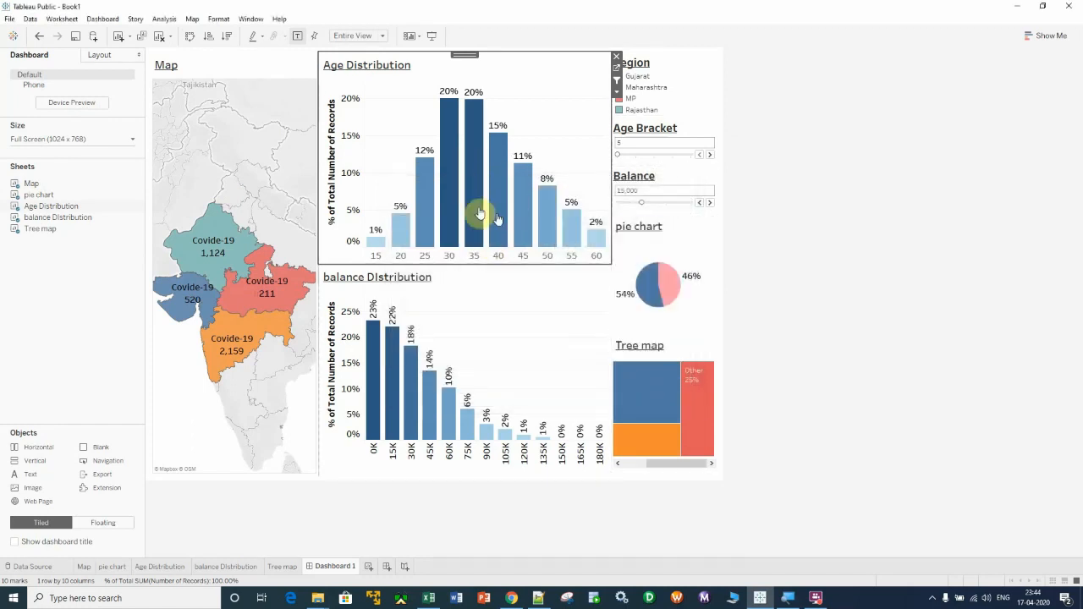
pyautogui.click(871, 169)
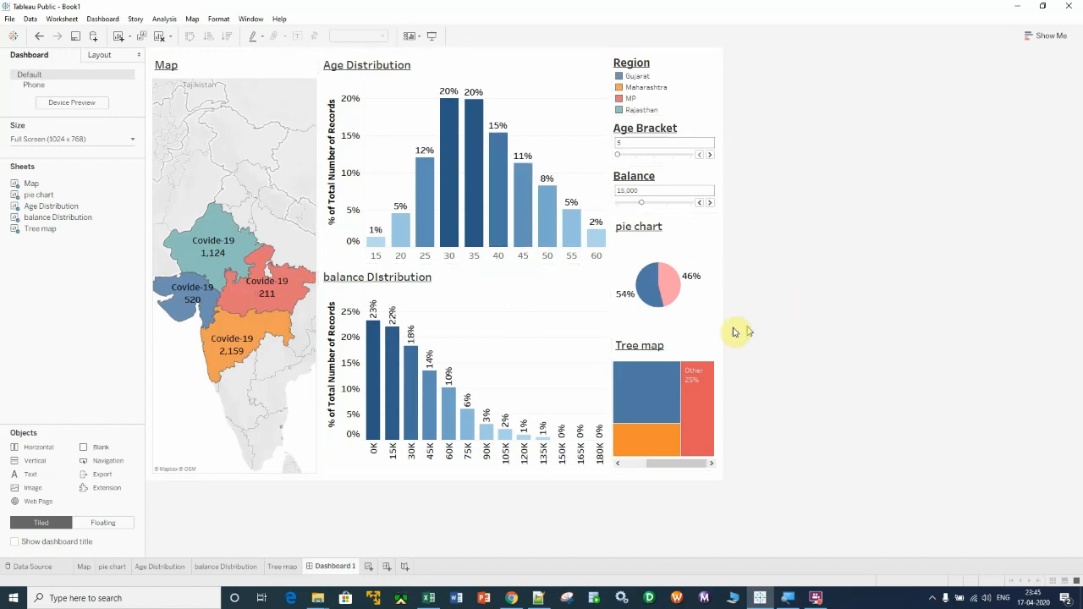
# Filter the dashboard by Maharashtra on the map, inspect the Tree map's Business category, and clear the filter
pyautogui.click(238, 338)
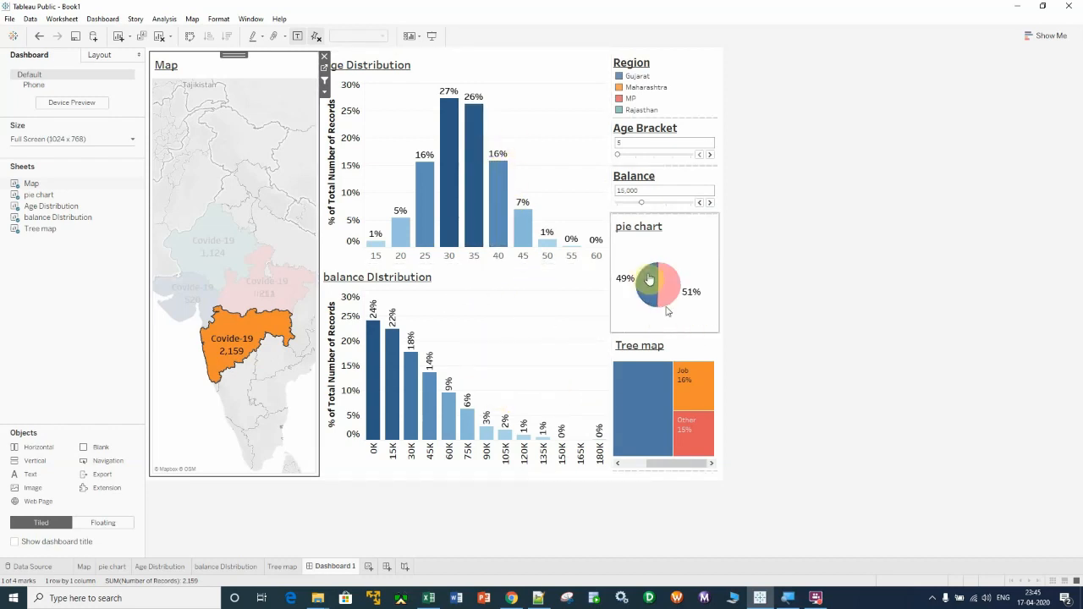
pyautogui.moveTo(673, 466); pyautogui.dragTo(626, 465)
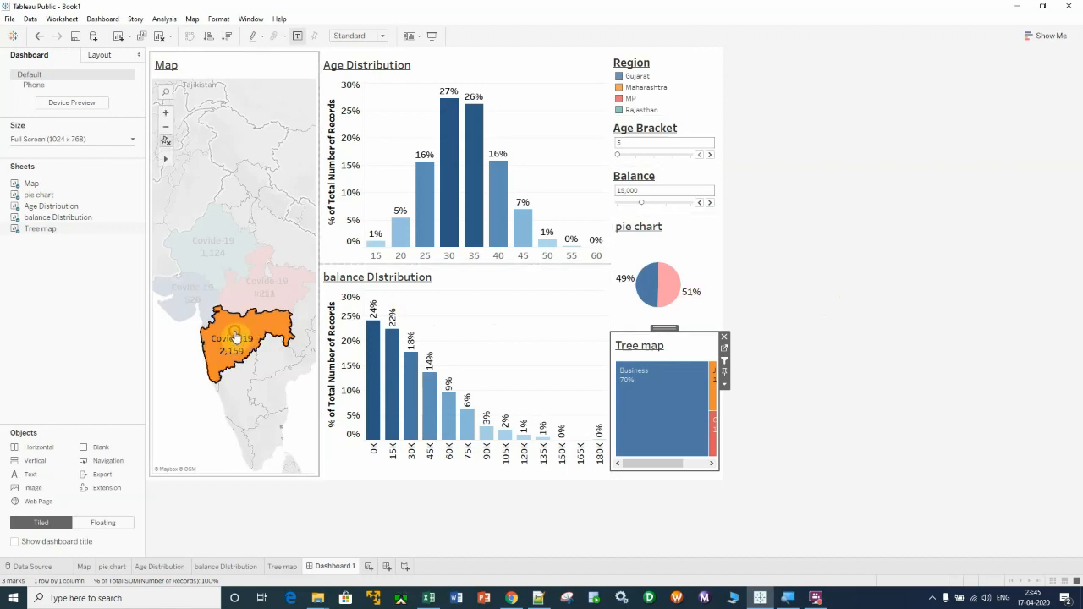
pyautogui.click(235, 337)
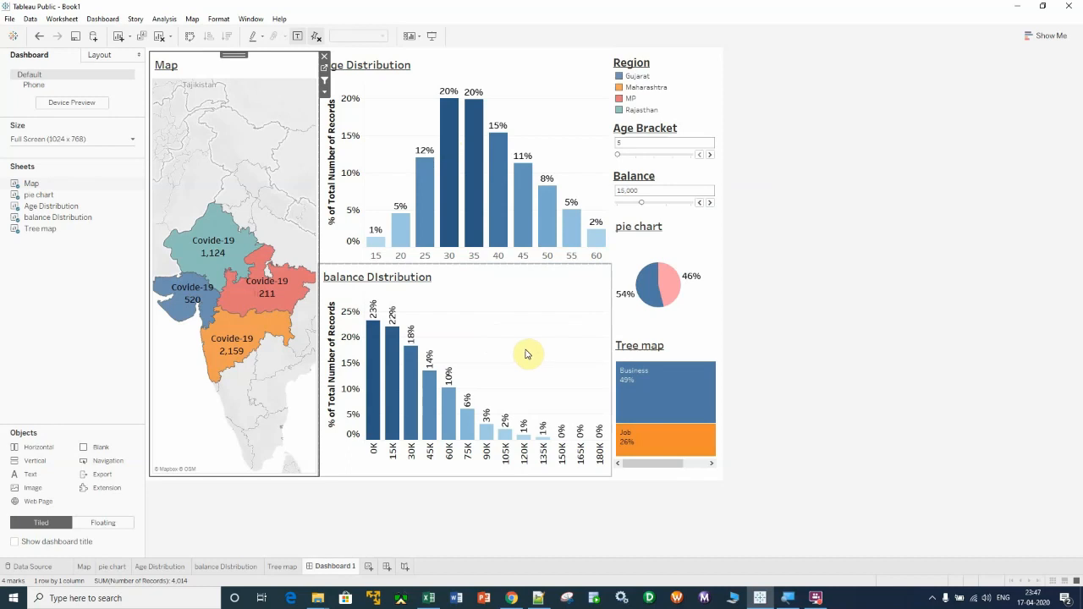
# Review the Map, pie chart, Age Distribution, balance Distribution and Tree map sheets and return to the dashboard with nothing selected
pyautogui.click(84, 567)
pyautogui.click(110, 567)
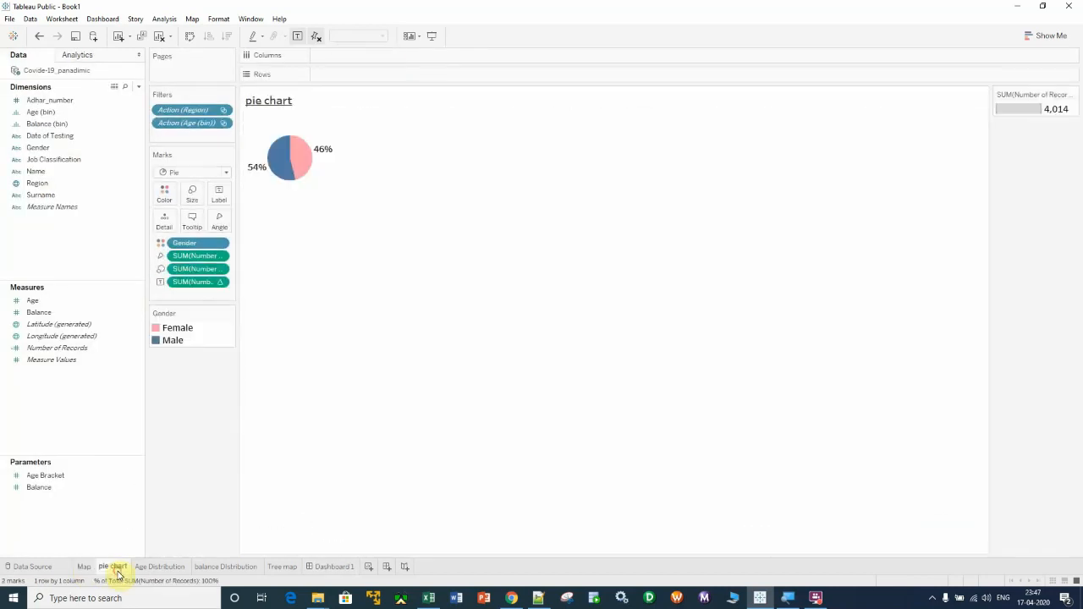
pyautogui.click(154, 568)
pyautogui.click(212, 567)
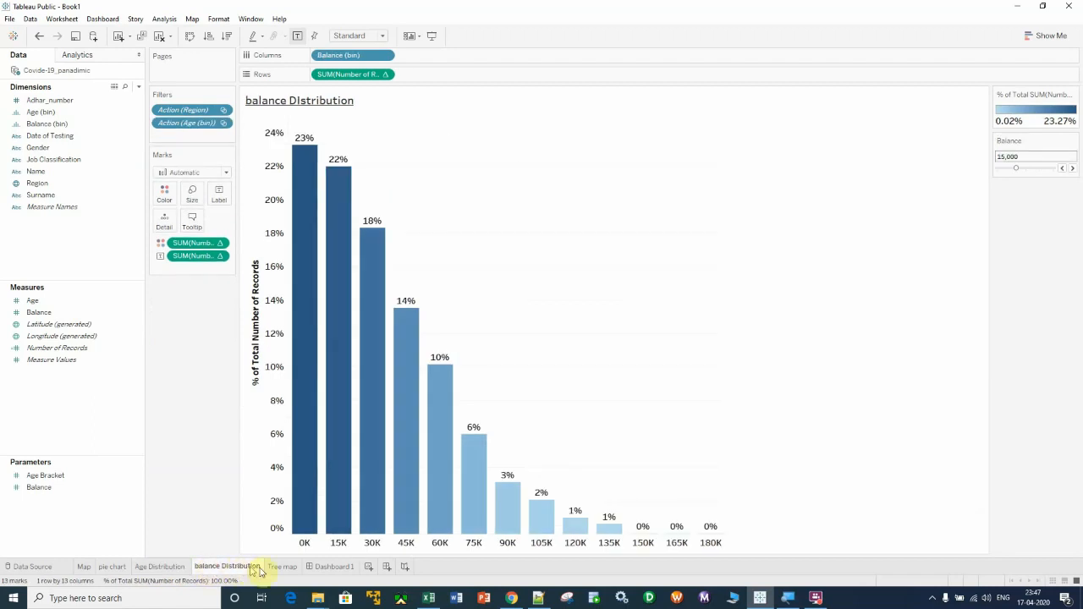
pyautogui.click(282, 567)
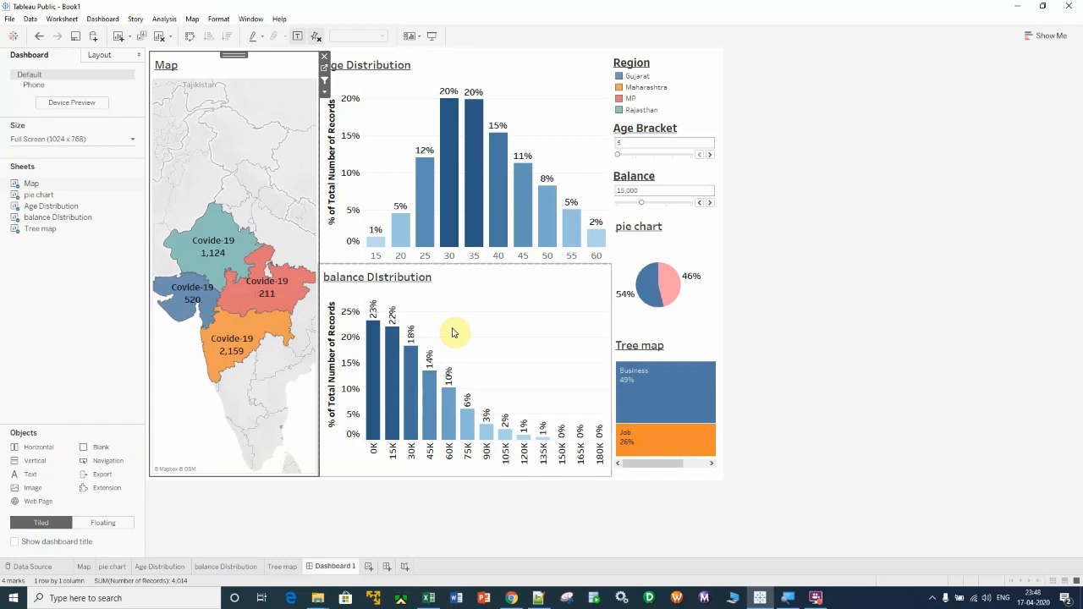
pyautogui.click(832, 181)
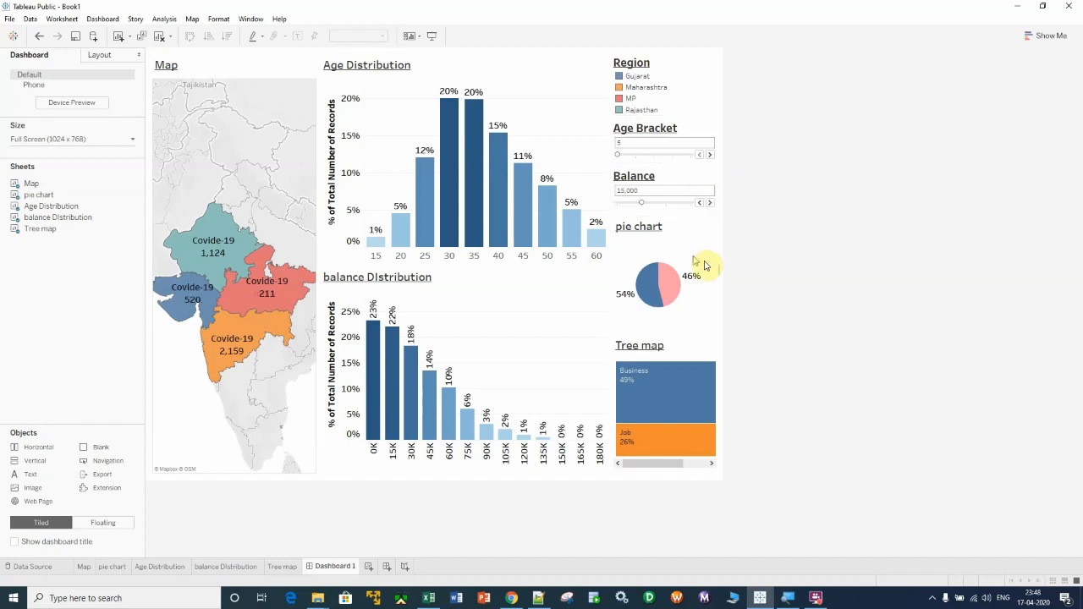